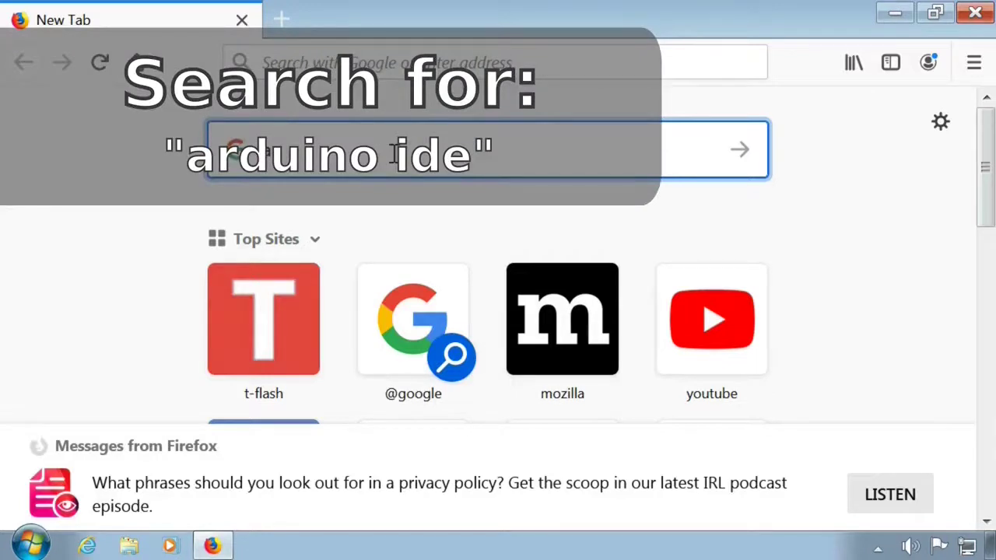
# - Search the web for "arduino ide" and open the Arduino Software (IDE) page on arduino.cc
pyautogui.write('rduino ide')
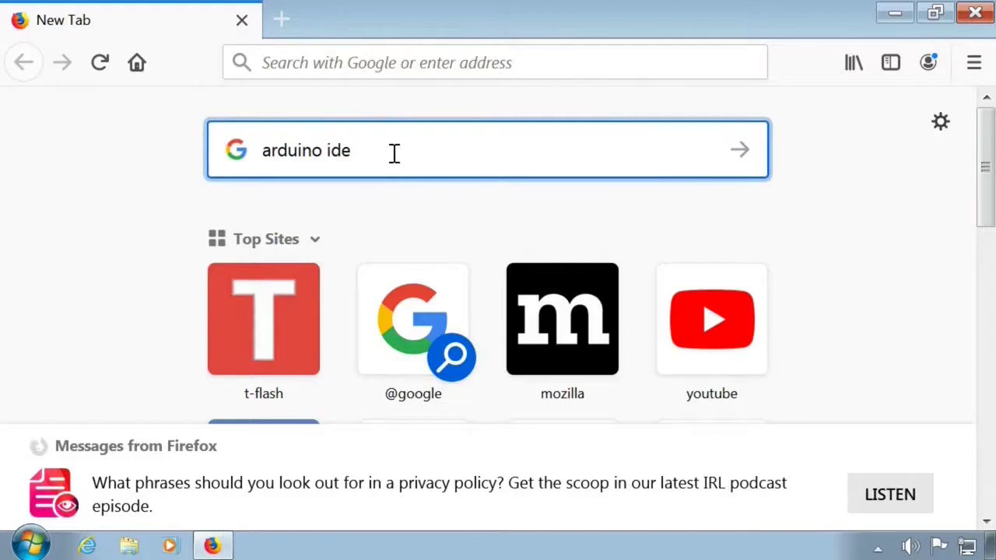
pyautogui.press('Return')
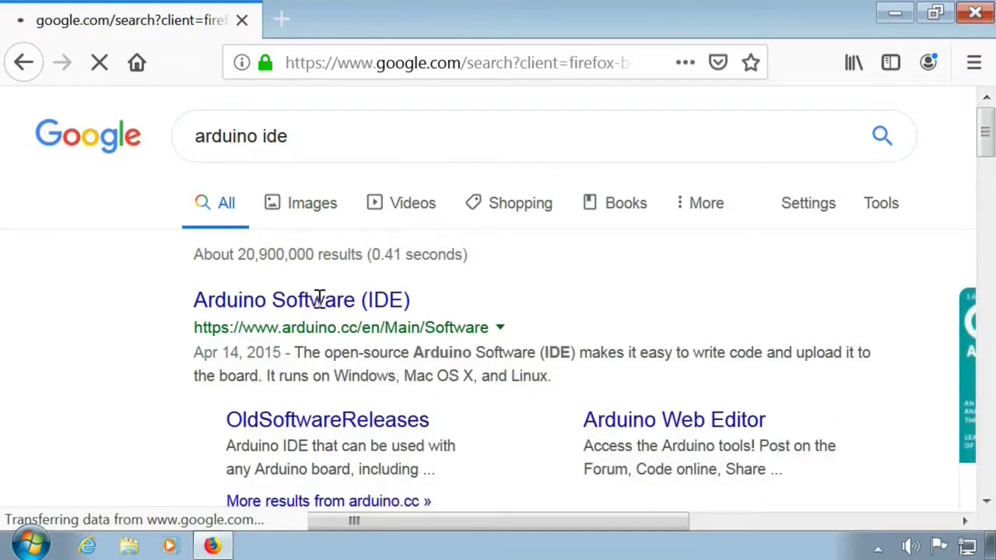
pyautogui.click(322, 305)
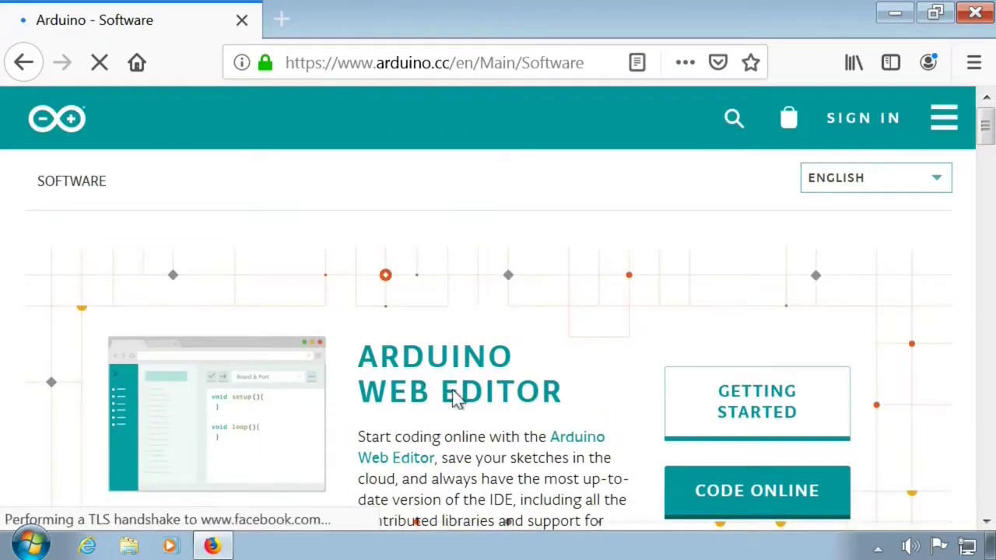
# - Choose the Windows Installer for Windows XP and up from the Arduino IDE downloads
pyautogui.scroll(-5, 467, 398)
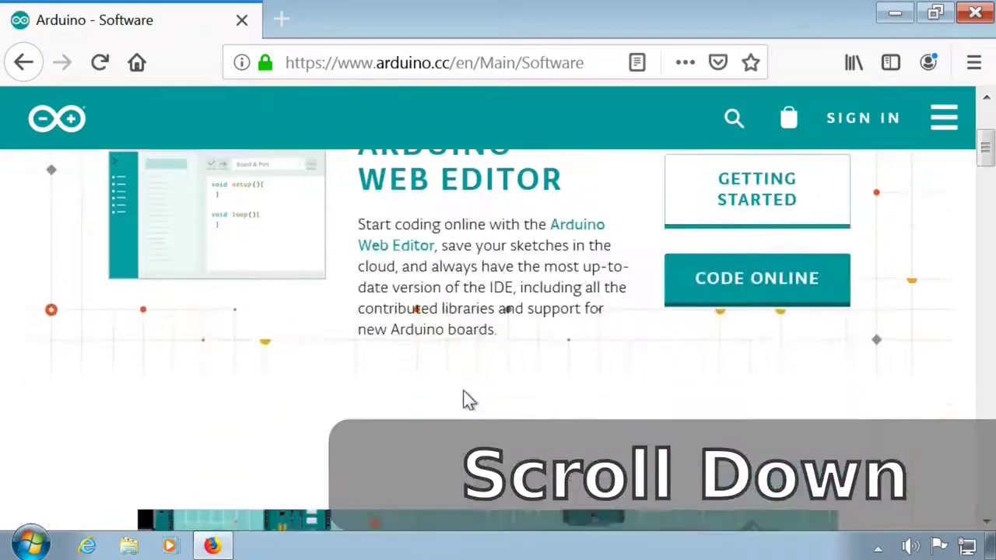
pyautogui.scroll(-7, 465, 401)
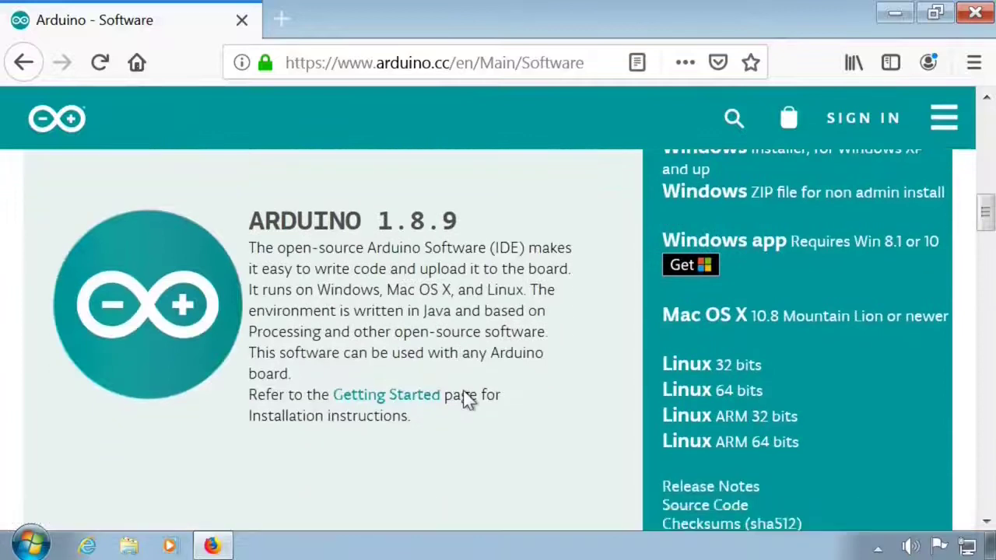
pyautogui.scroll(2, 470, 397)
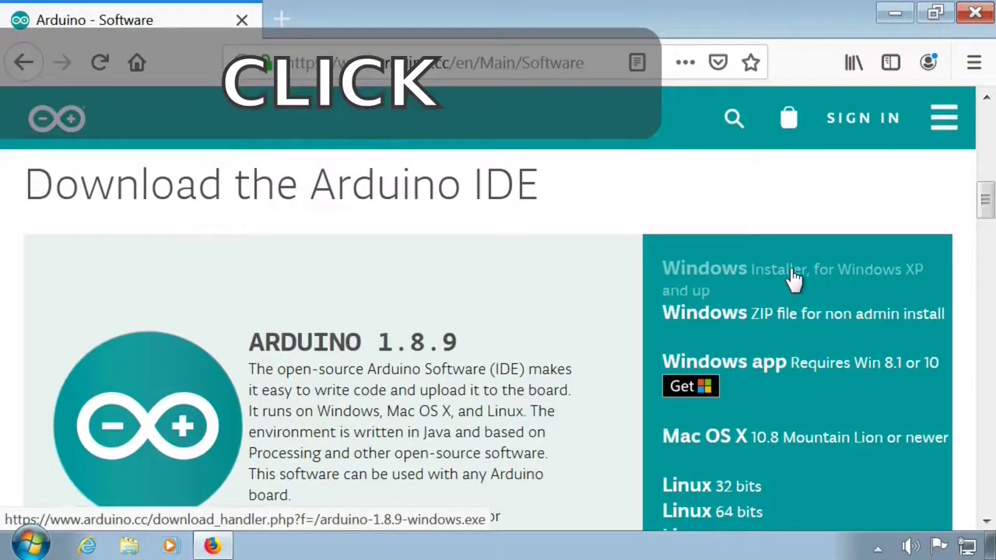
pyautogui.click(794, 279)
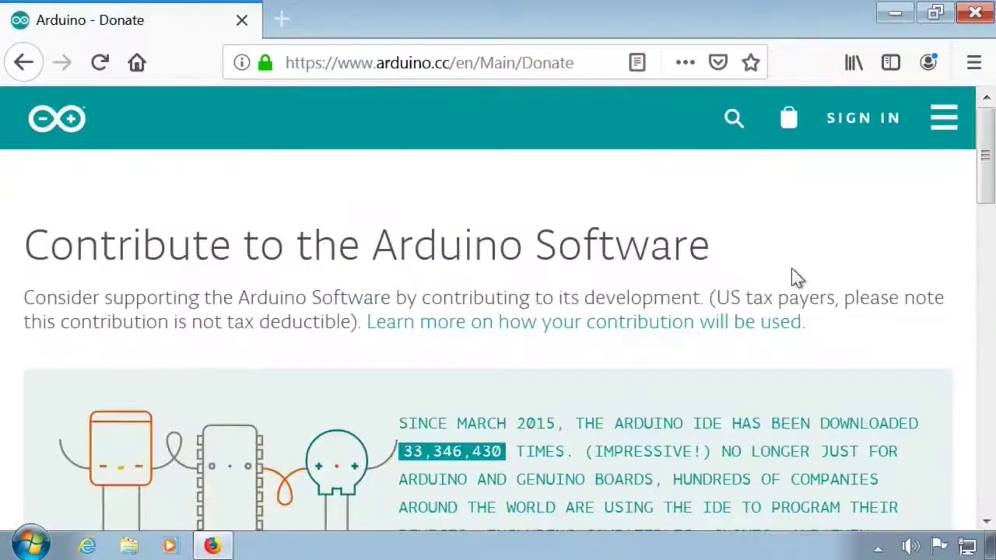
# - Download without contributing and save the file arduino-1.8.9-windows.exe
pyautogui.scroll(-10, 792, 270)
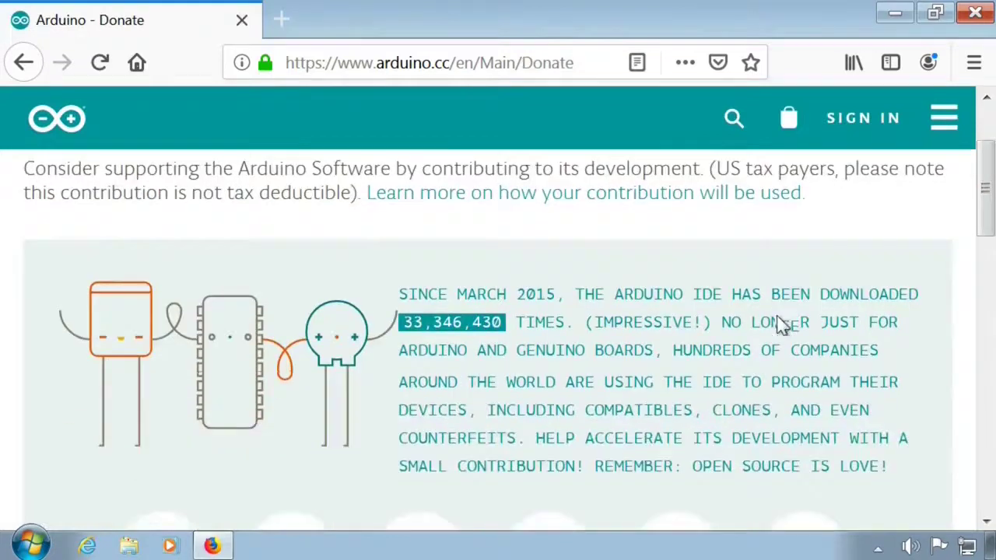
pyautogui.scroll(5, 778, 327)
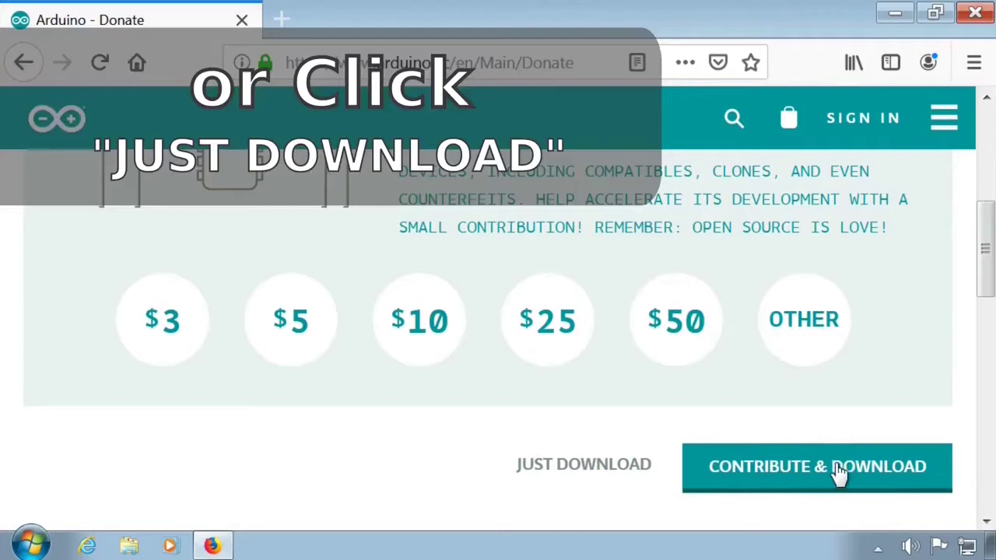
pyautogui.click(582, 467)
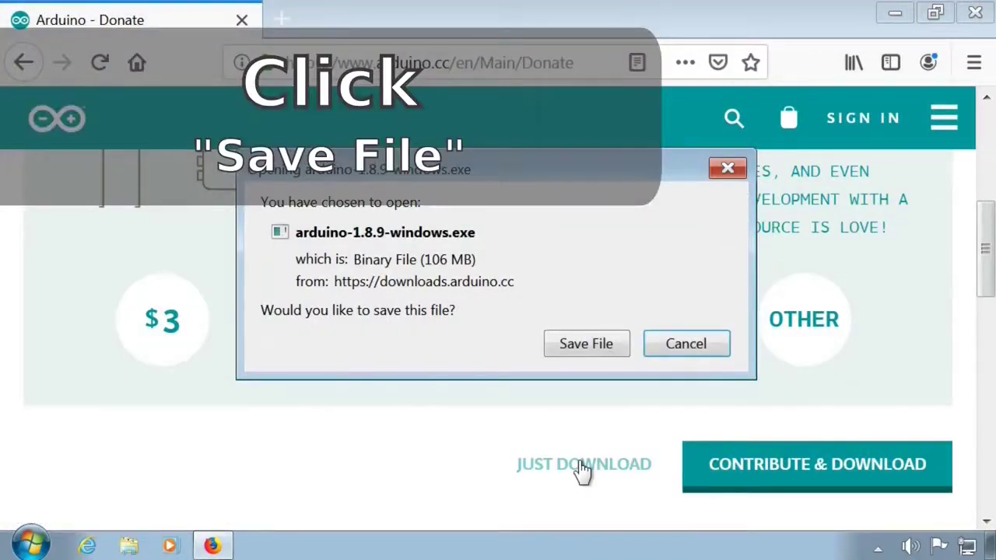
pyautogui.click(596, 348)
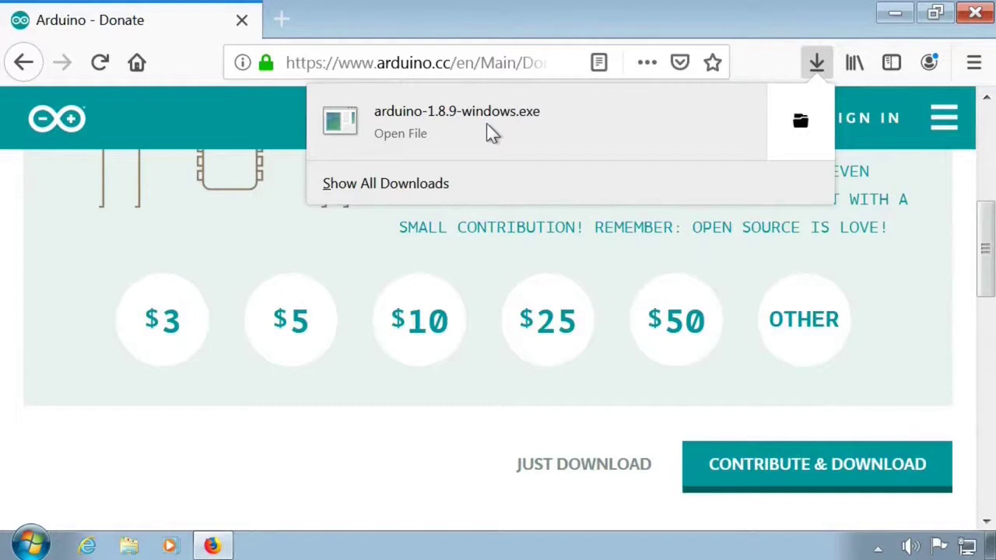
# - Close the browser and open the Downloads folder in Windows Explorer
pyautogui.click(976, 14)
pyautogui.click(976, 14)
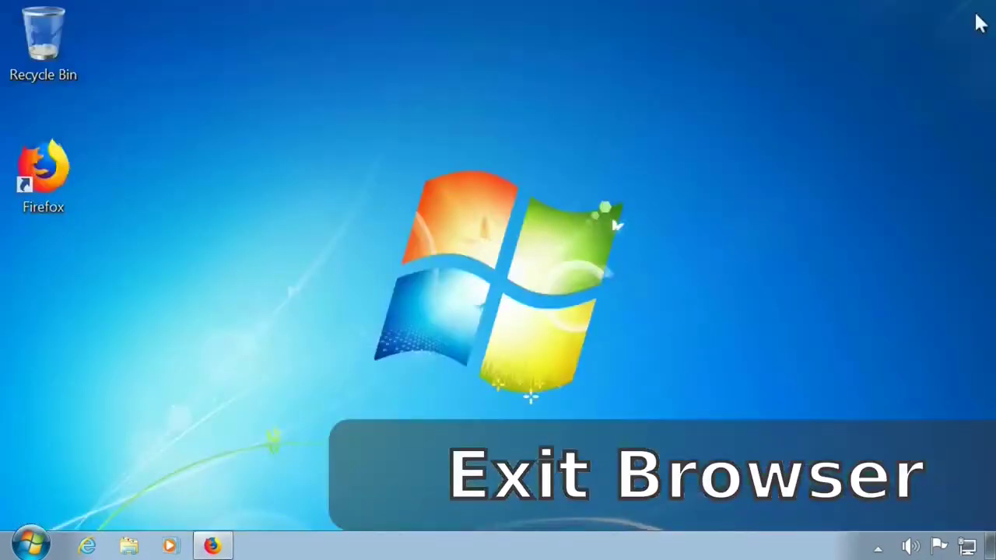
pyautogui.click(128, 545)
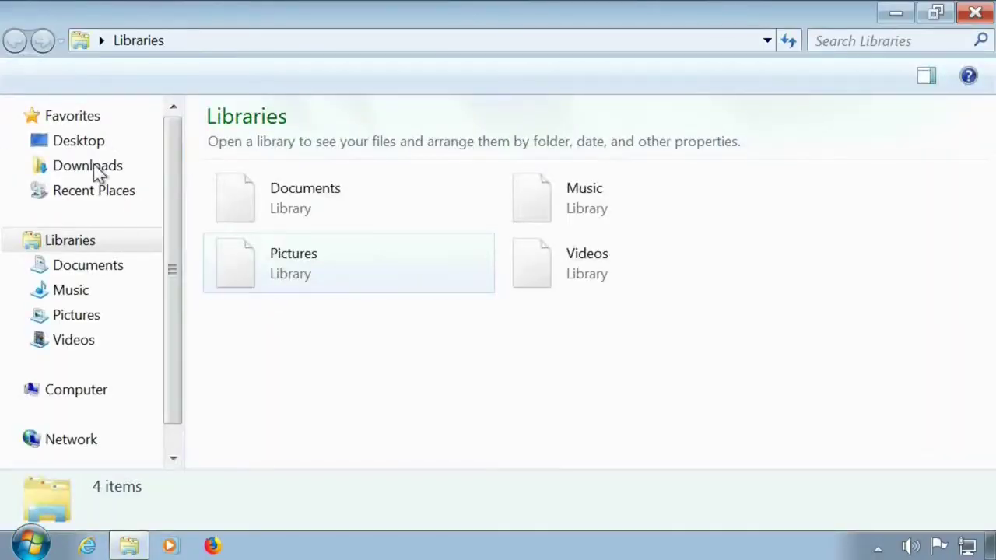
pyautogui.click(98, 171)
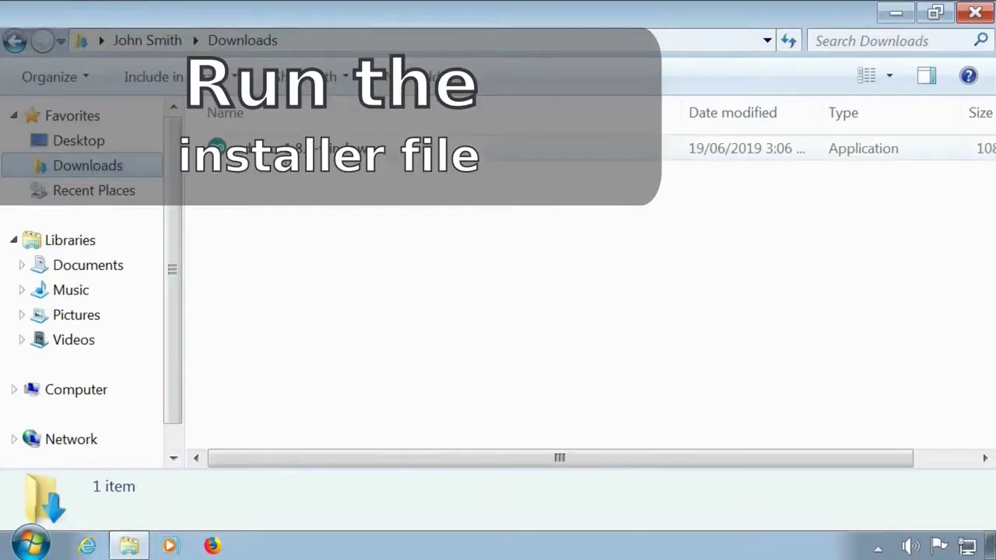
# - Run the arduino-1.8.9-windows installer, allow it past the security warning, and close the Downloads folder window
pyautogui.click(272, 159)
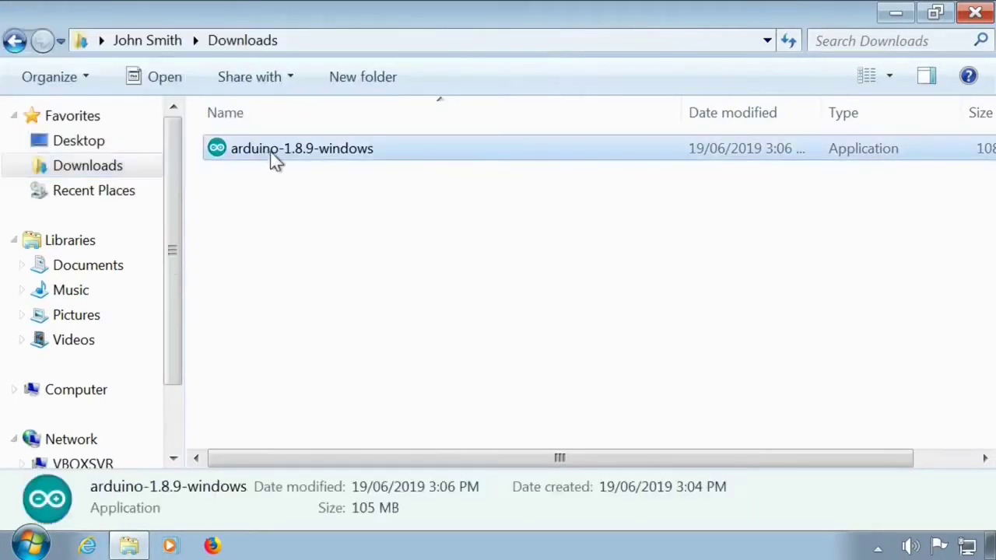
pyautogui.doubleClick(272, 159)
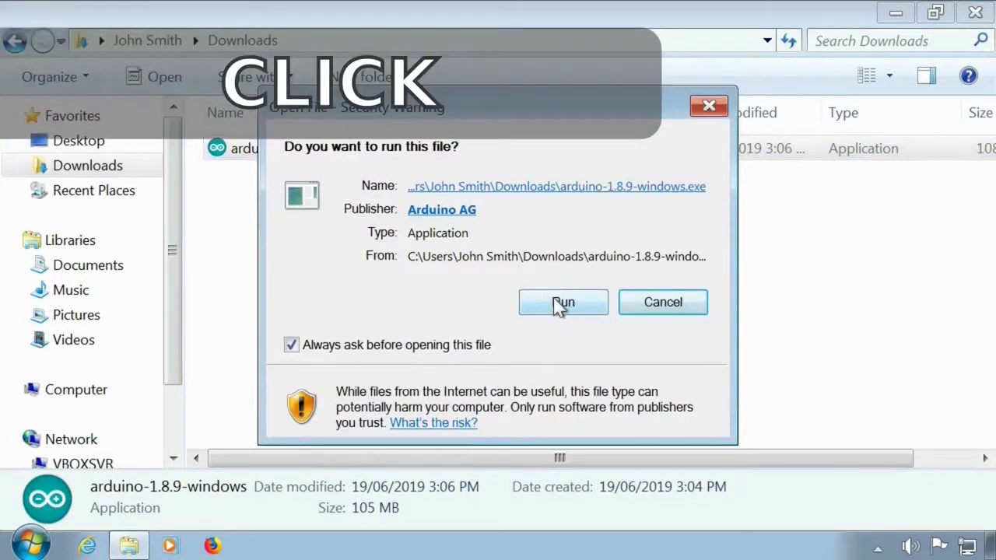
pyautogui.click(561, 304)
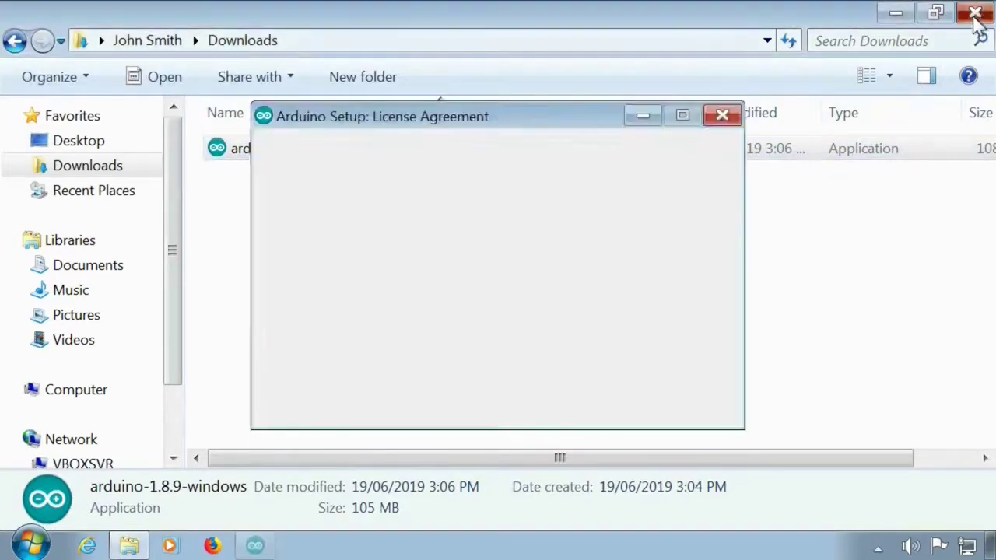
pyautogui.click(973, 14)
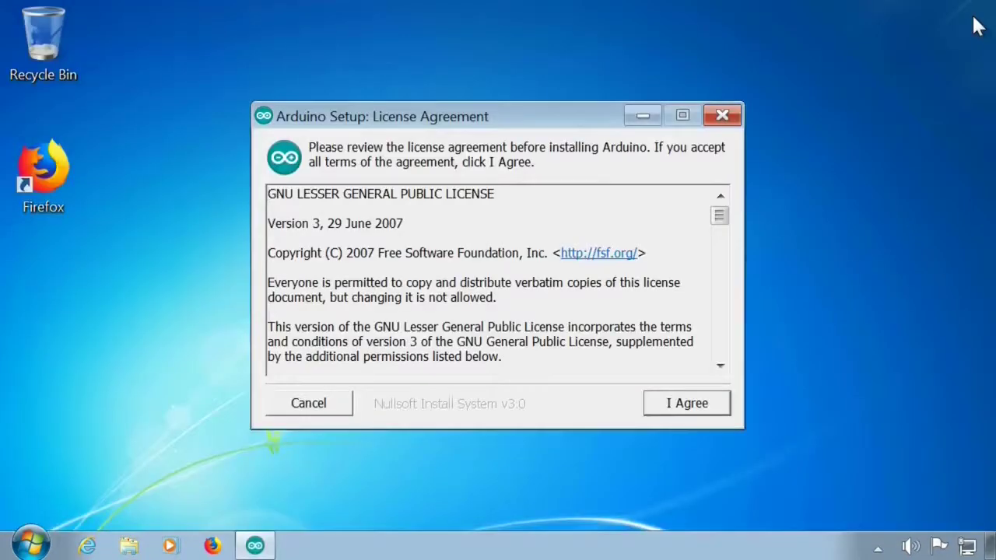
# - Accept the Arduino license agreement, keep all default components, and start the installation in C:\Program Files (x86)\Arduino
pyautogui.click(688, 404)
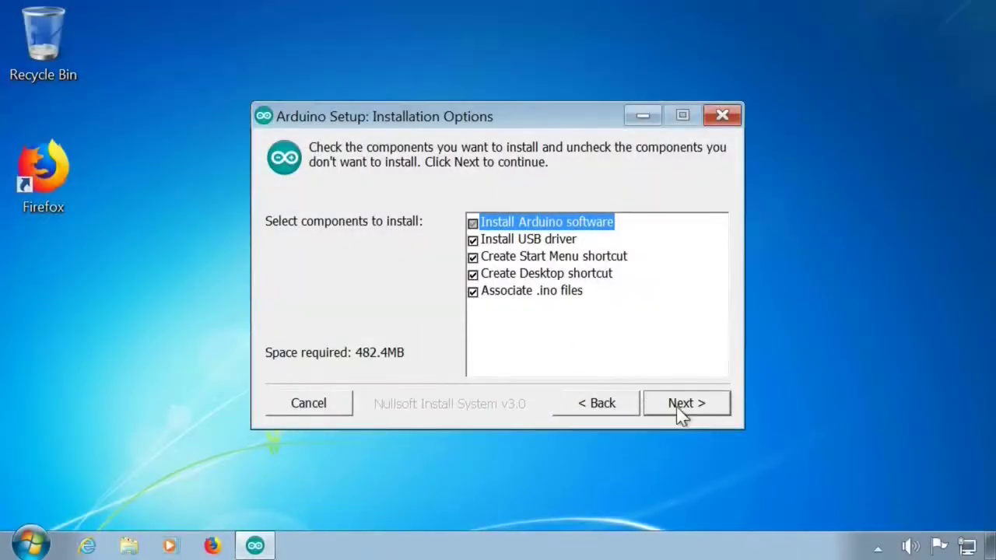
pyautogui.click(677, 410)
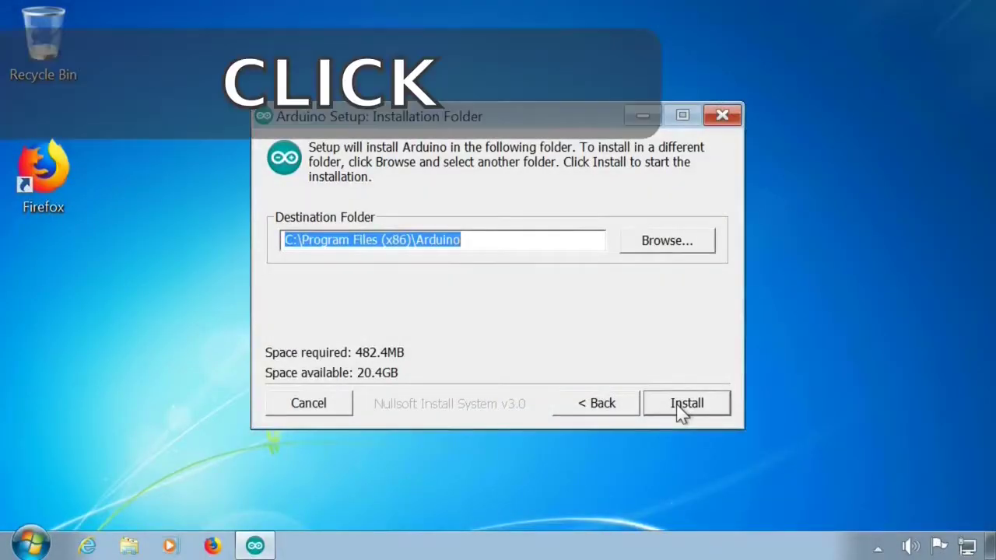
pyautogui.click(686, 404)
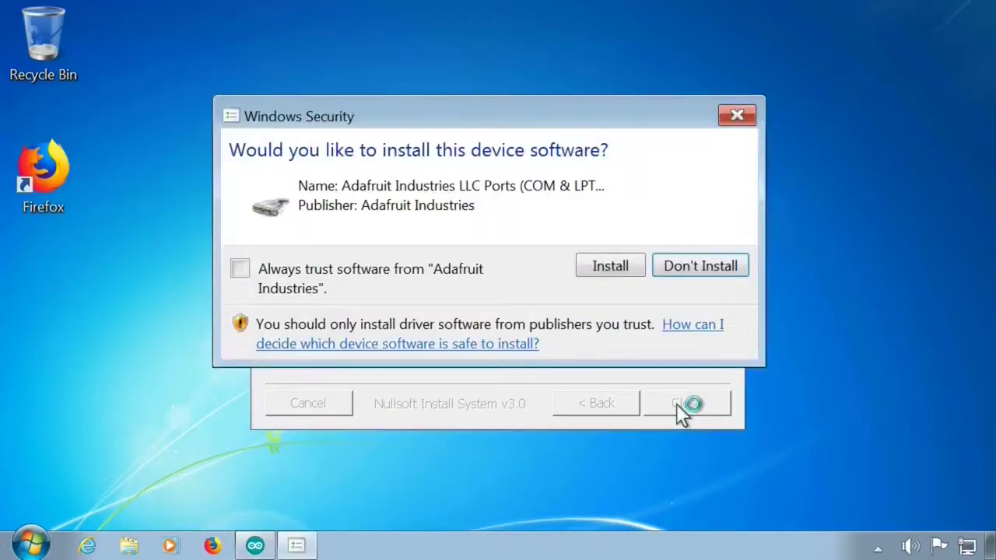
# - Always trust software from Adafruit Industries, install the device drivers offered during setup, and close the completed Arduino setup
pyautogui.click(460, 270)
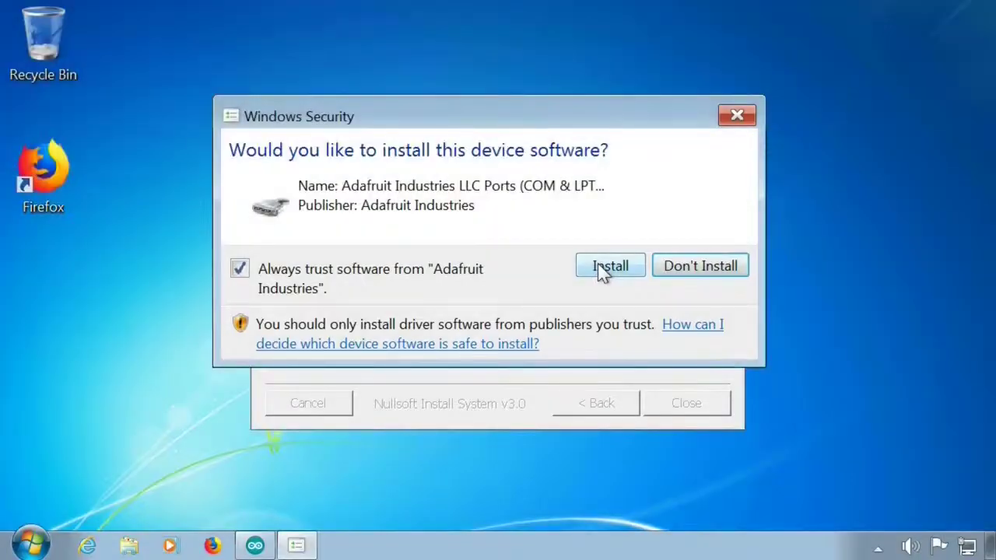
pyautogui.click(604, 270)
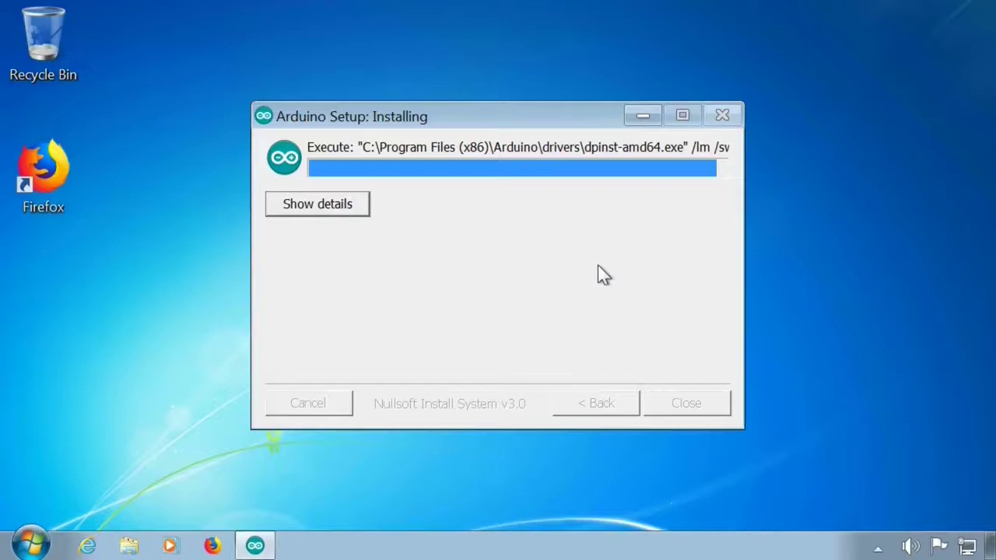
pyautogui.click(596, 274)
pyautogui.click(577, 274)
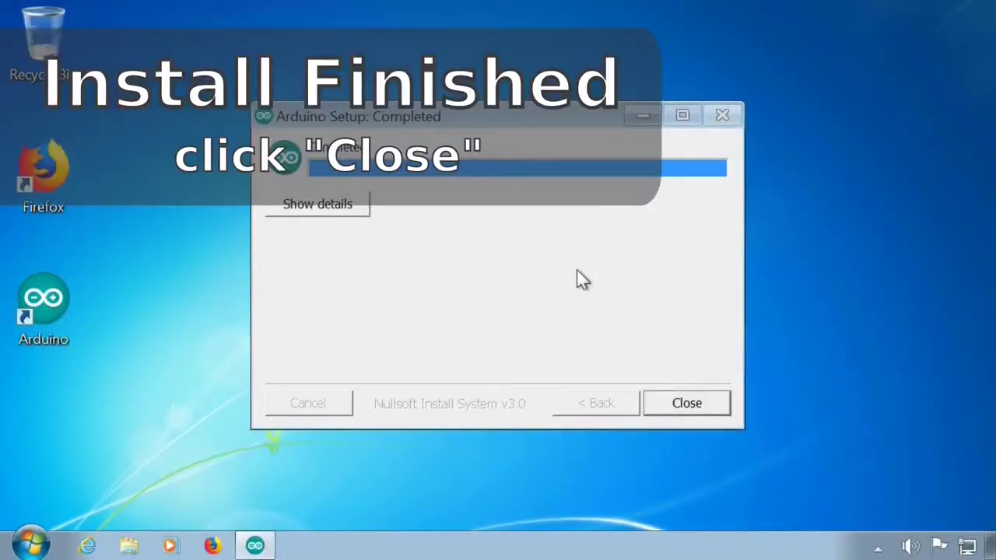
pyautogui.click(680, 403)
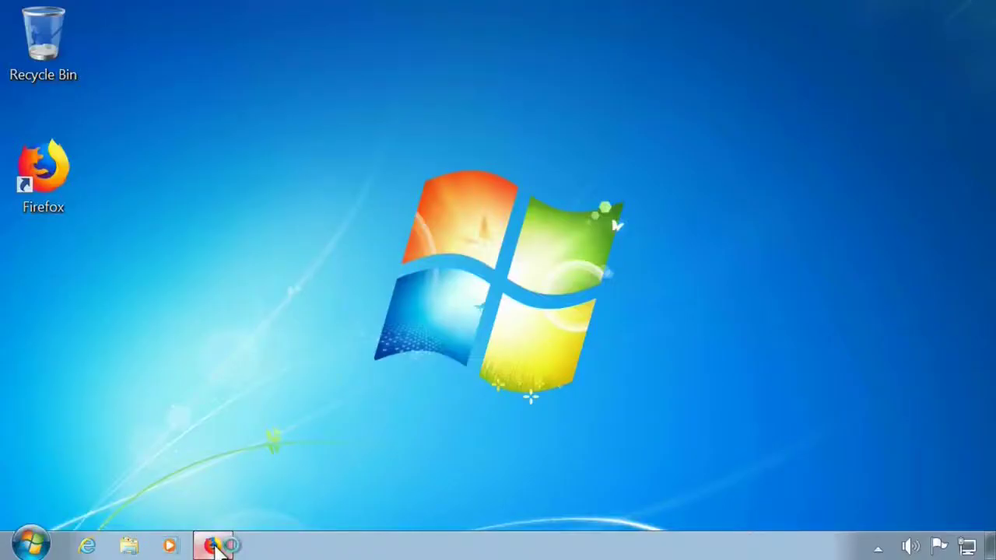
# - Switch to Firefox, search the web for "arduino ide", and open the Arduino Software (IDE) result
pyautogui.click(213, 547)
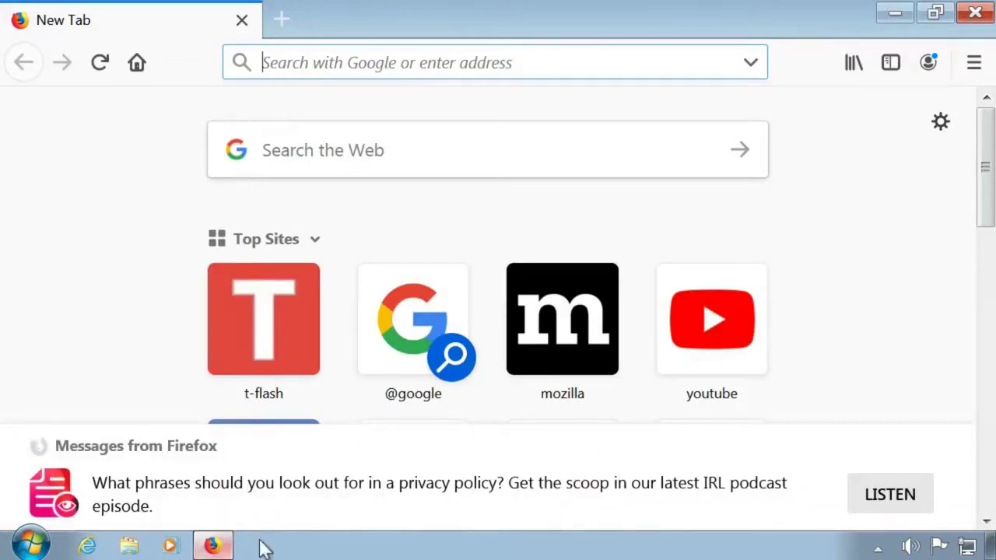
pyautogui.click(395, 154)
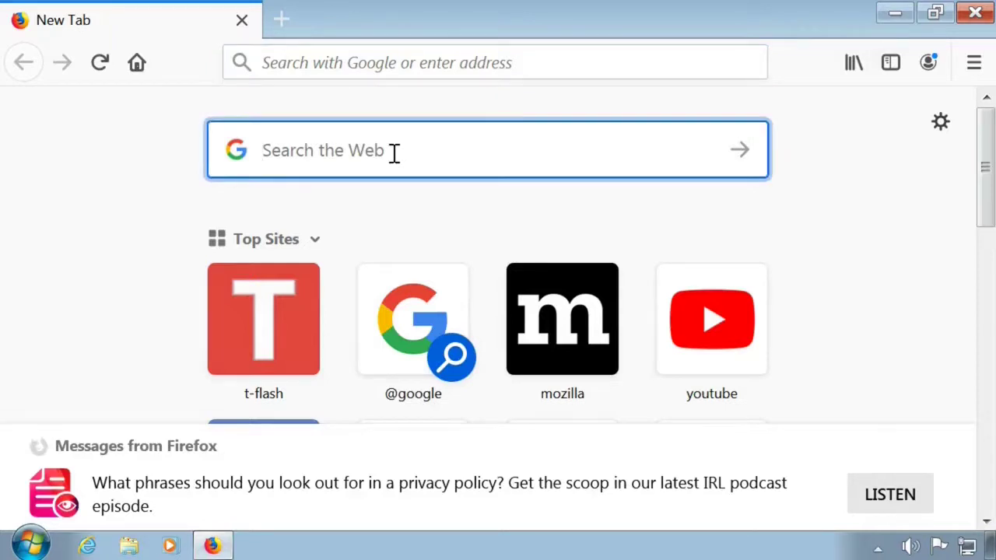
pyautogui.write('a')
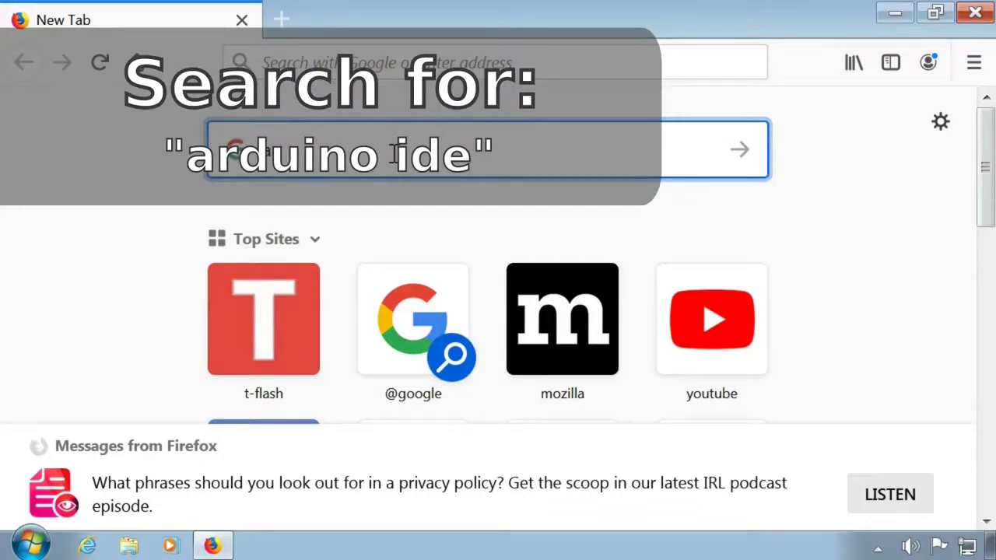
pyautogui.write('rduino ide')
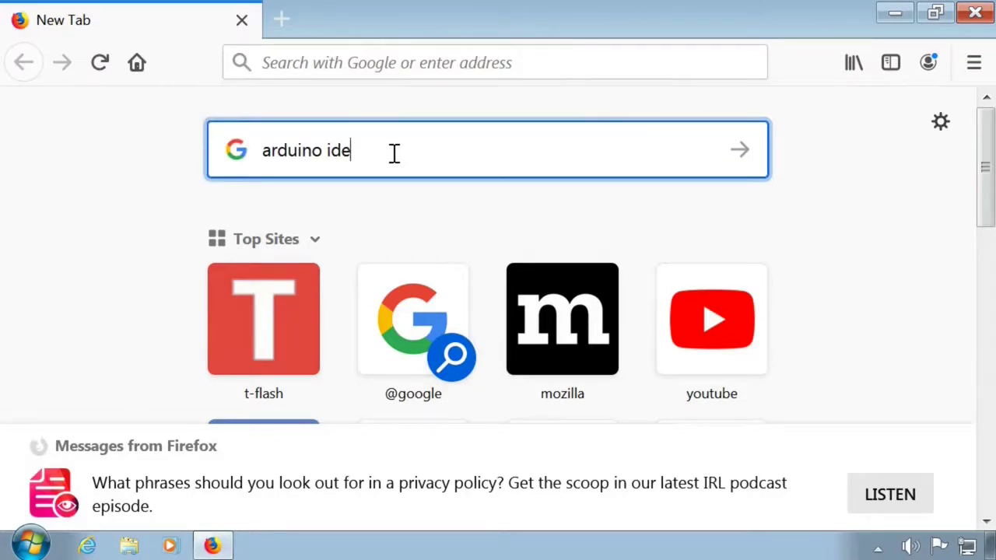
pyautogui.press('Return')
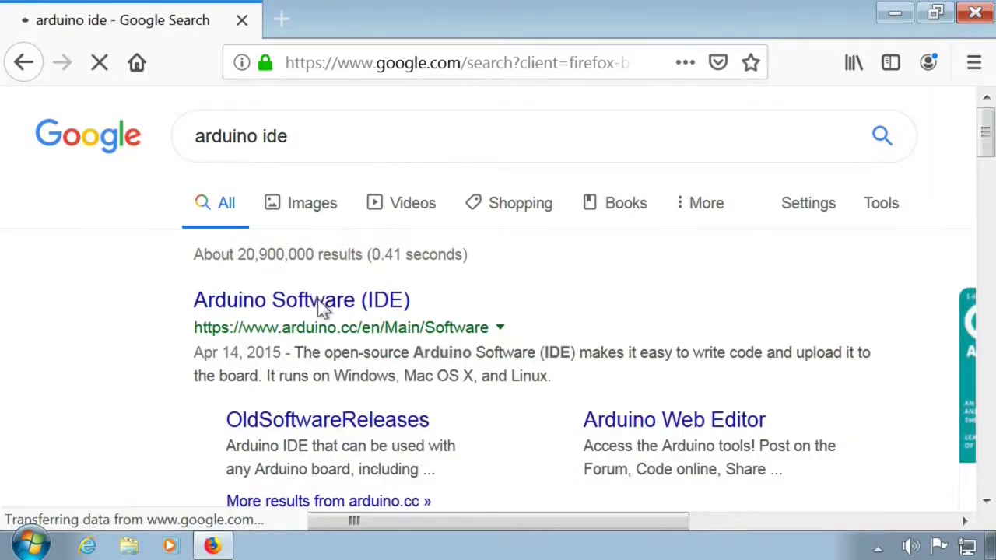
pyautogui.click(321, 304)
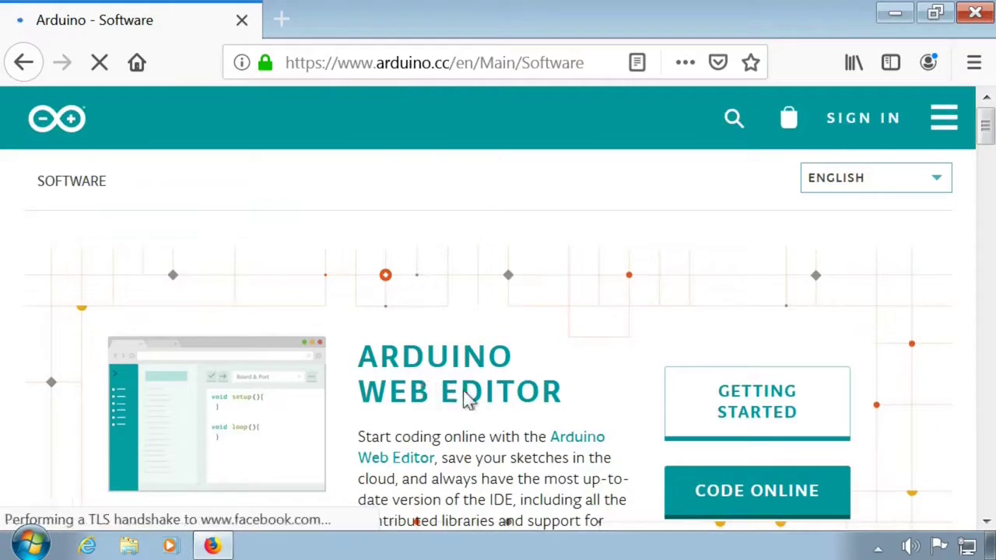
# - Choose the Windows Installer for Windows XP and up in the Download the Arduino IDE section
pyautogui.scroll(-1, 467, 399)
pyautogui.scroll(-3, 467, 399)
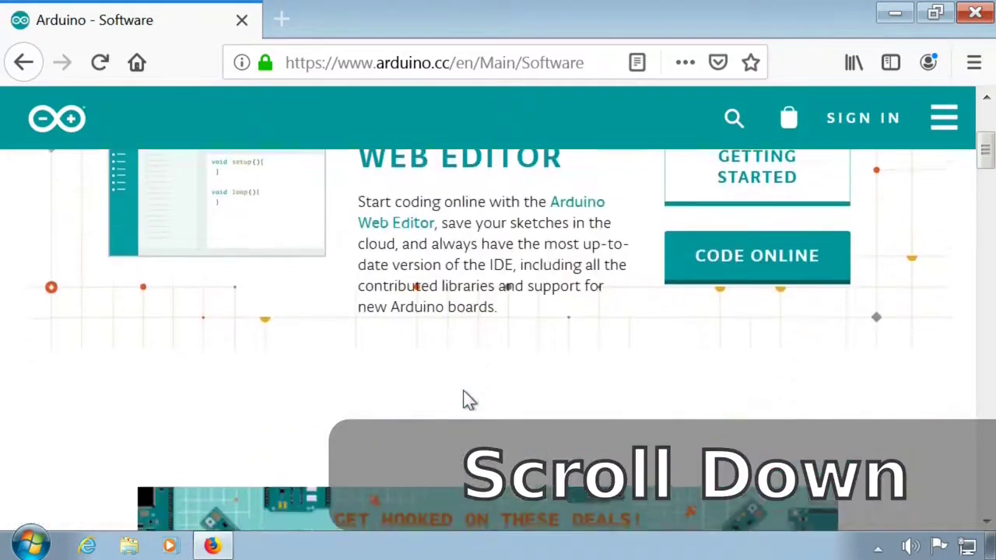
pyautogui.scroll(-3, 464, 399)
pyautogui.scroll(-6, 465, 401)
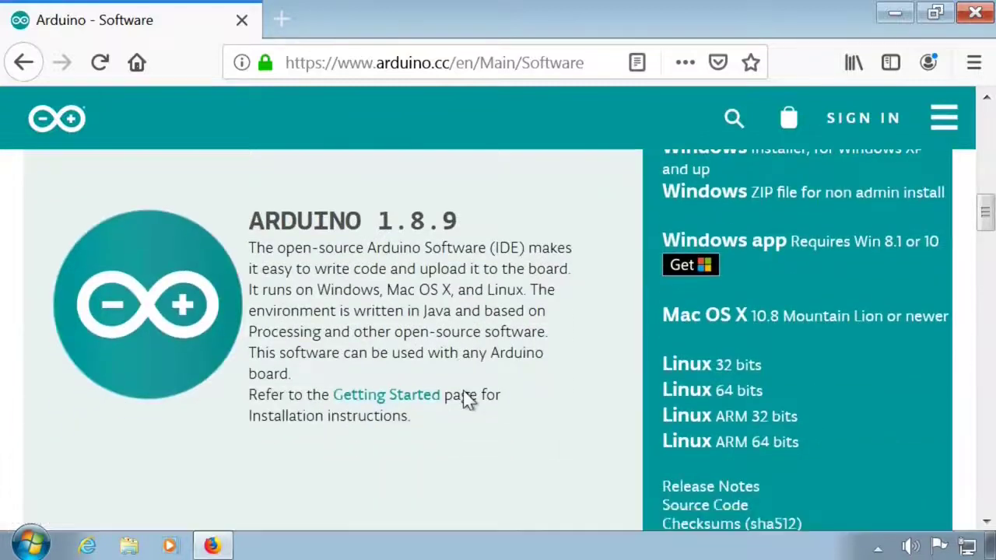
pyautogui.scroll(3, 465, 401)
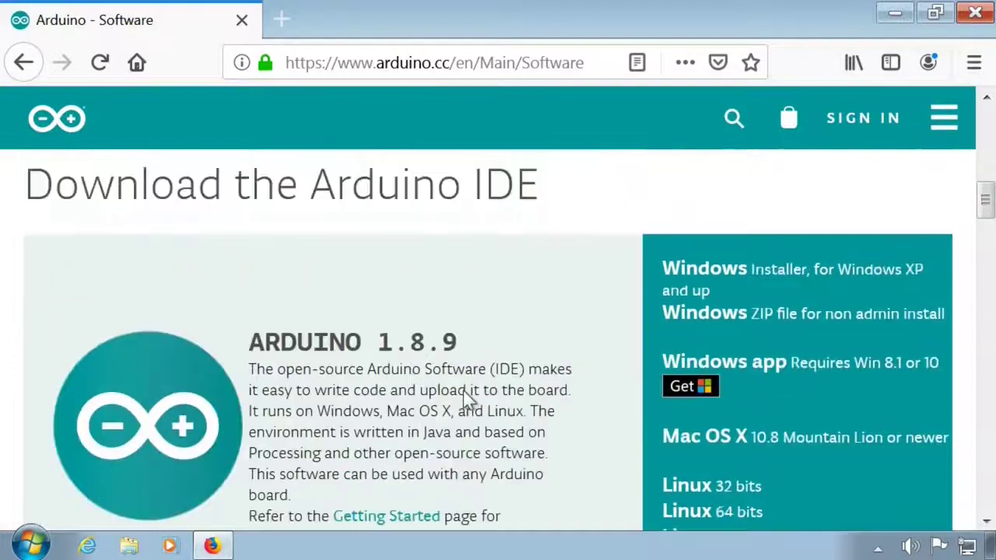
pyautogui.click(794, 279)
pyautogui.click(794, 278)
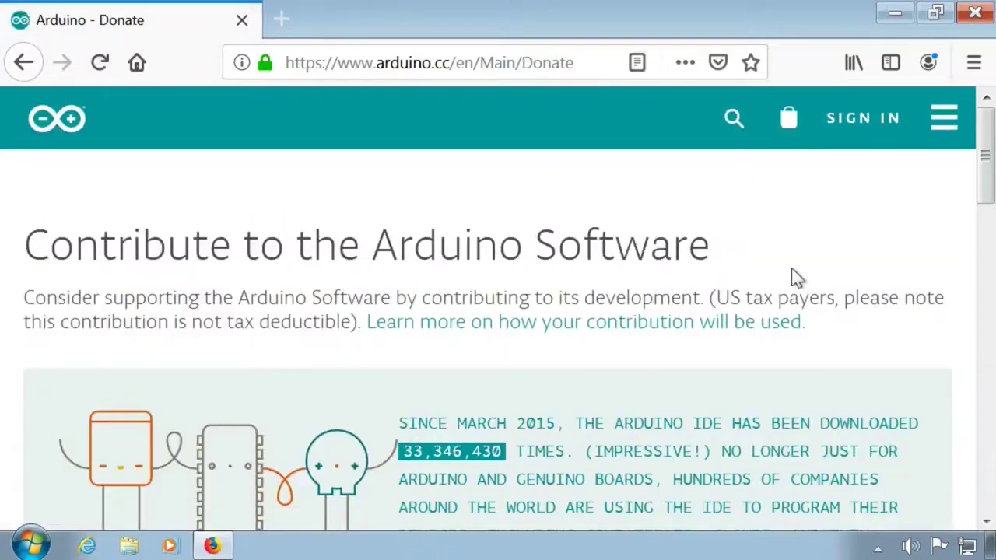
# - Download arduino-1.8.9-windows.exe without contributing, saving the file, and close the browser once the download completes
pyautogui.scroll(-8, 783, 325)
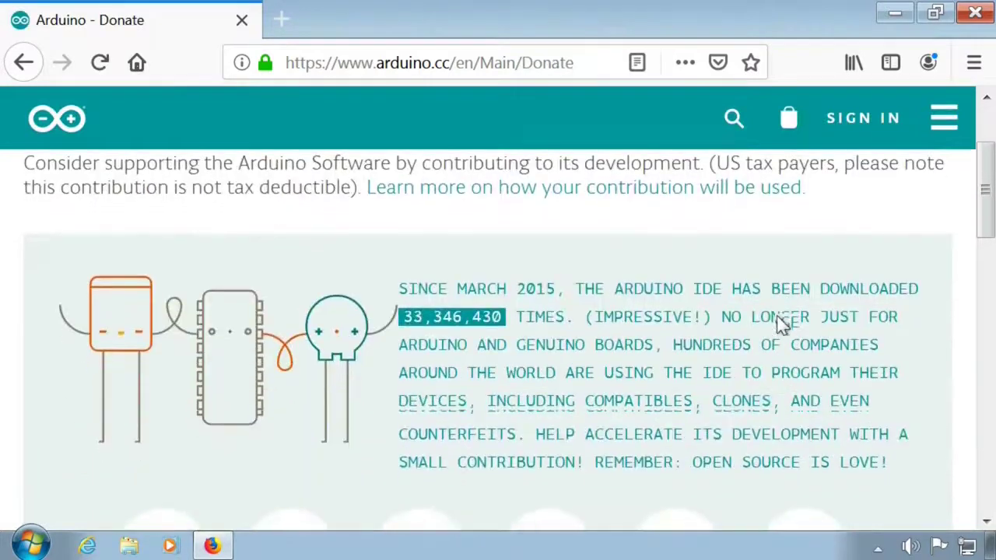
pyautogui.scroll(3, 783, 326)
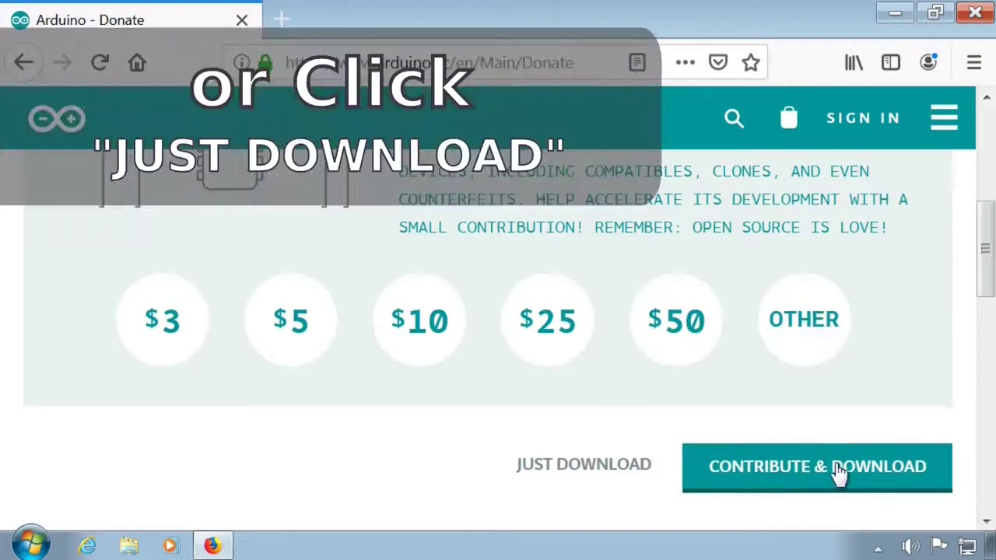
pyautogui.click(582, 470)
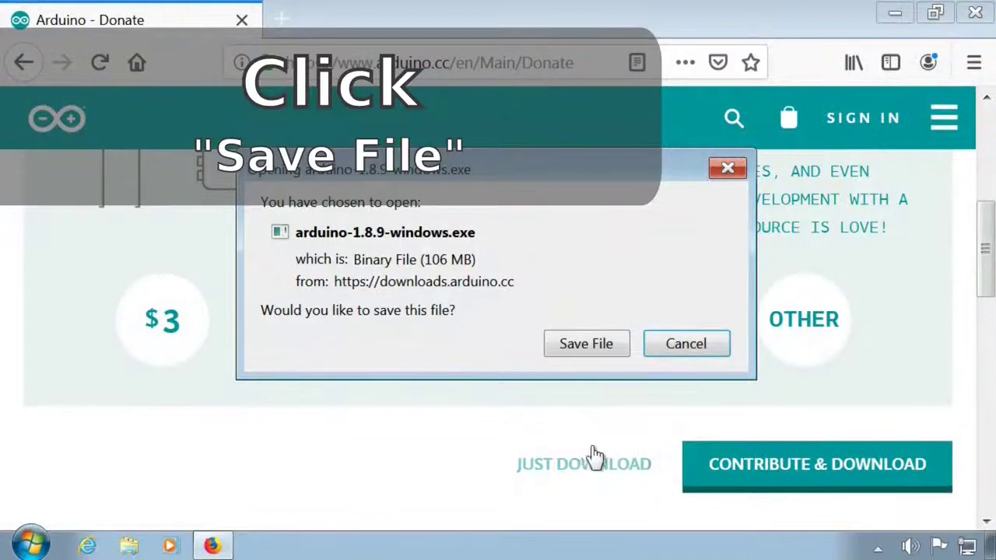
pyautogui.click(600, 355)
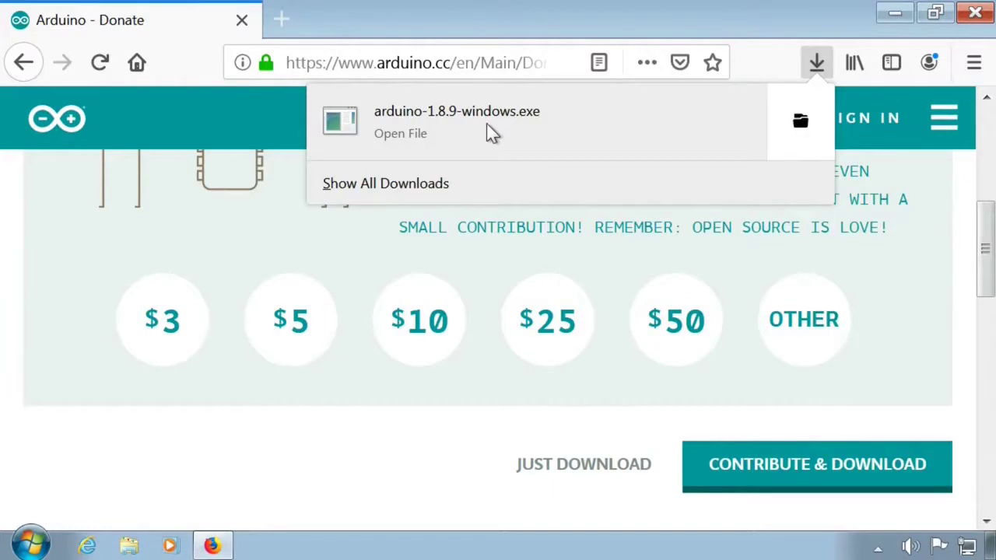
pyautogui.click(977, 17)
pyautogui.click(977, 17)
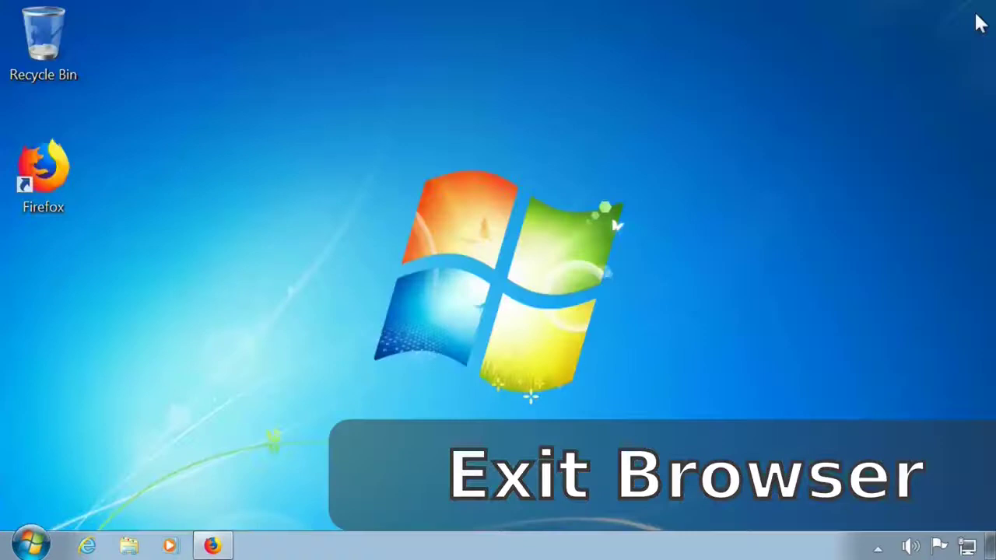
# - Run the arduino-1.8.9-windows installer from the Downloads folder, allowing it past the security warning, and close the folder window
pyautogui.click(128, 545)
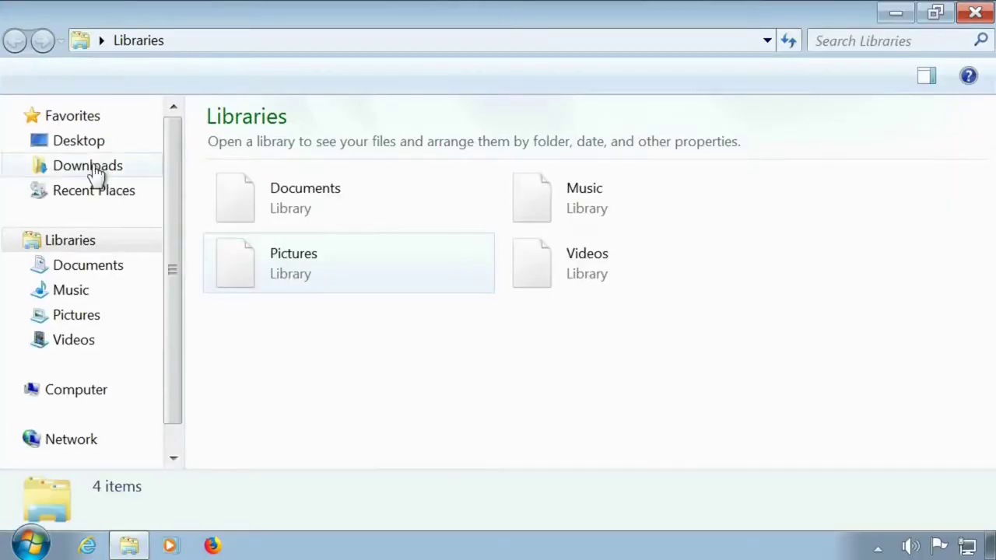
pyautogui.click(93, 166)
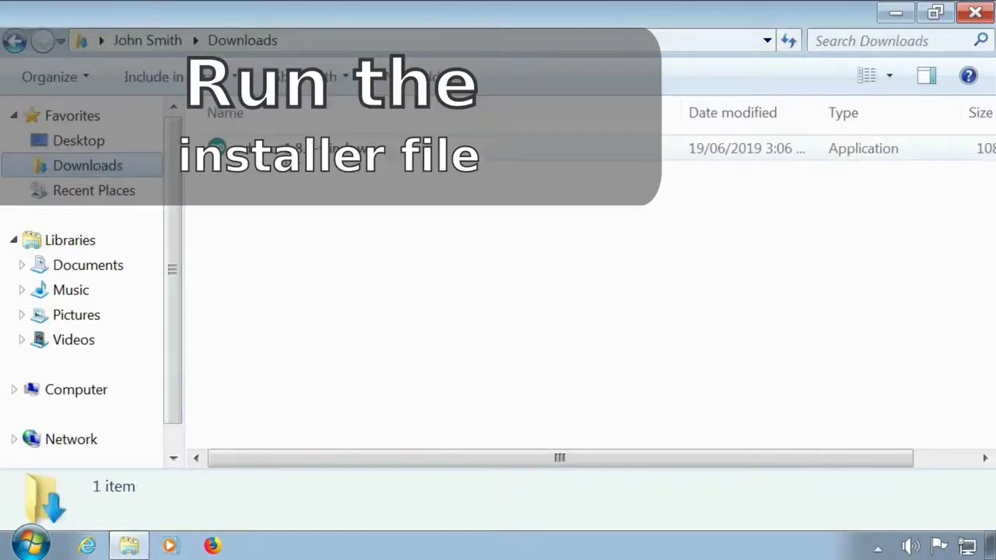
pyautogui.click(268, 155)
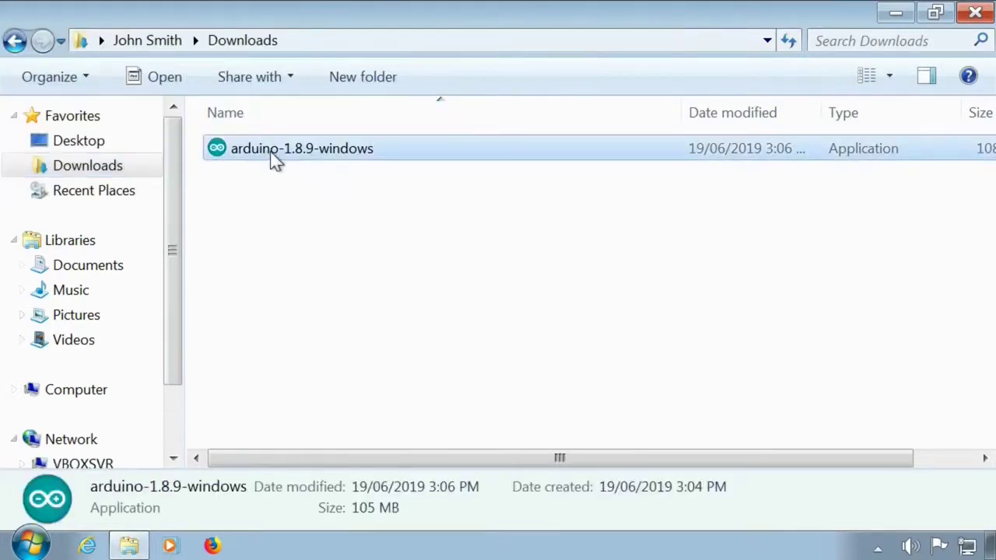
pyautogui.doubleClick(272, 154)
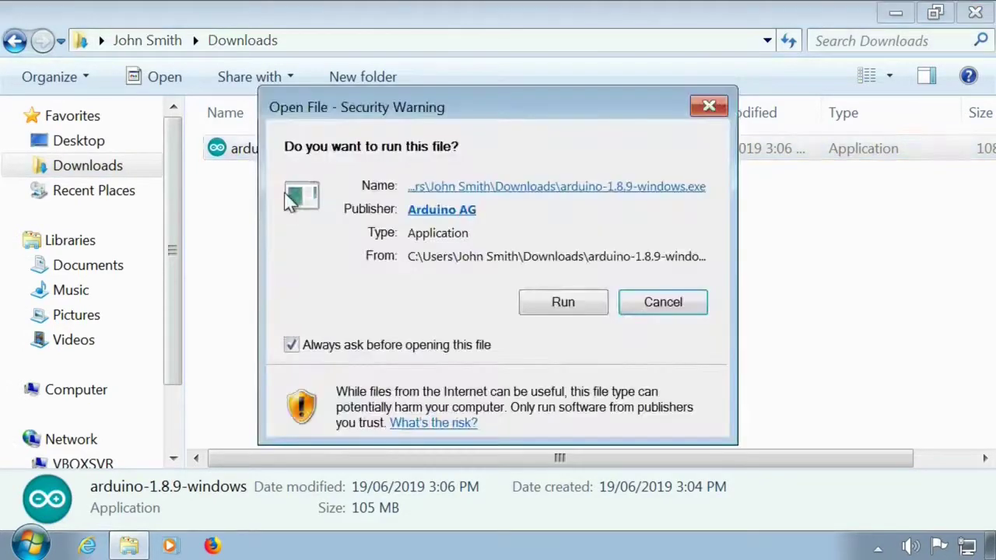
pyautogui.click(560, 305)
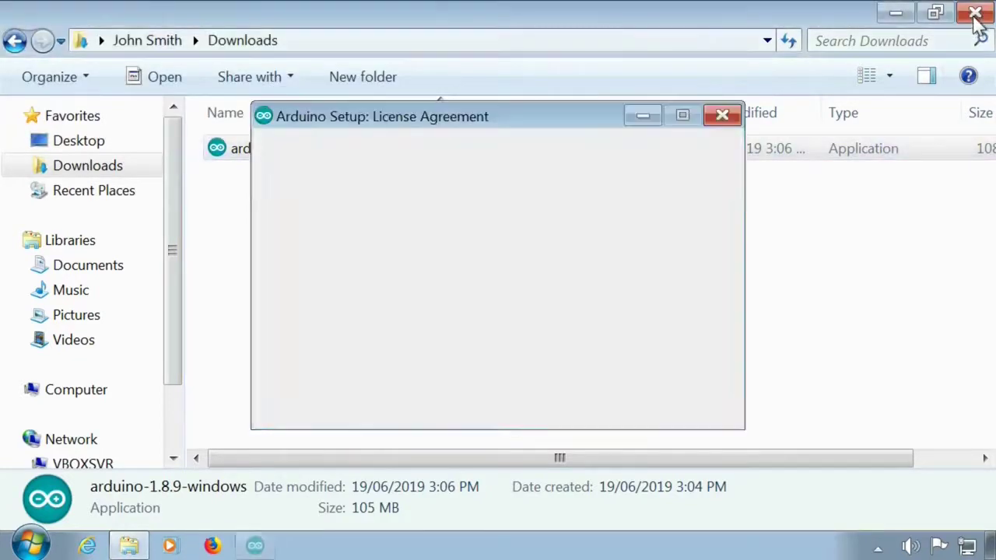
pyautogui.click(975, 17)
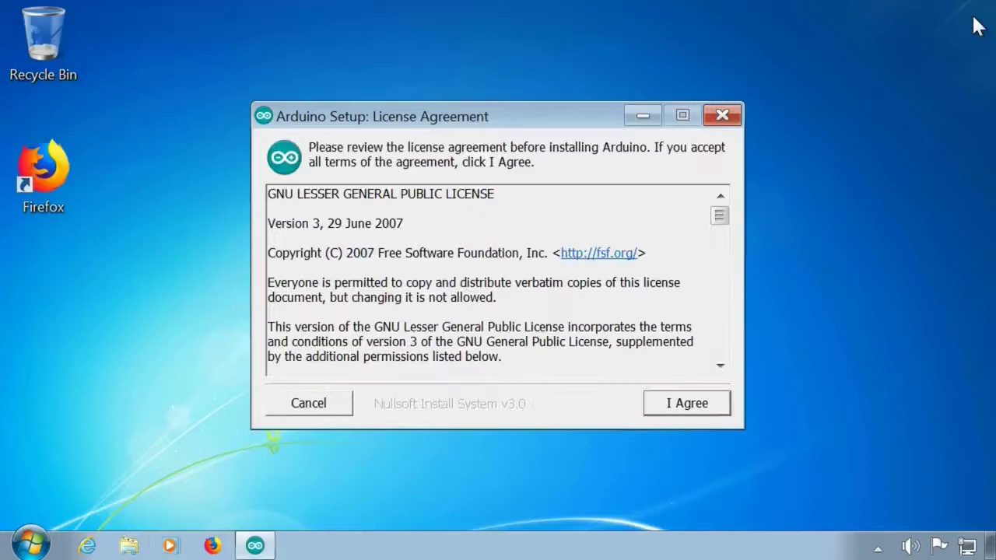
# - Accept the Arduino license agreement, keep all default components, and start installing to C:\Program Files (x86)\Arduino
pyautogui.click(671, 406)
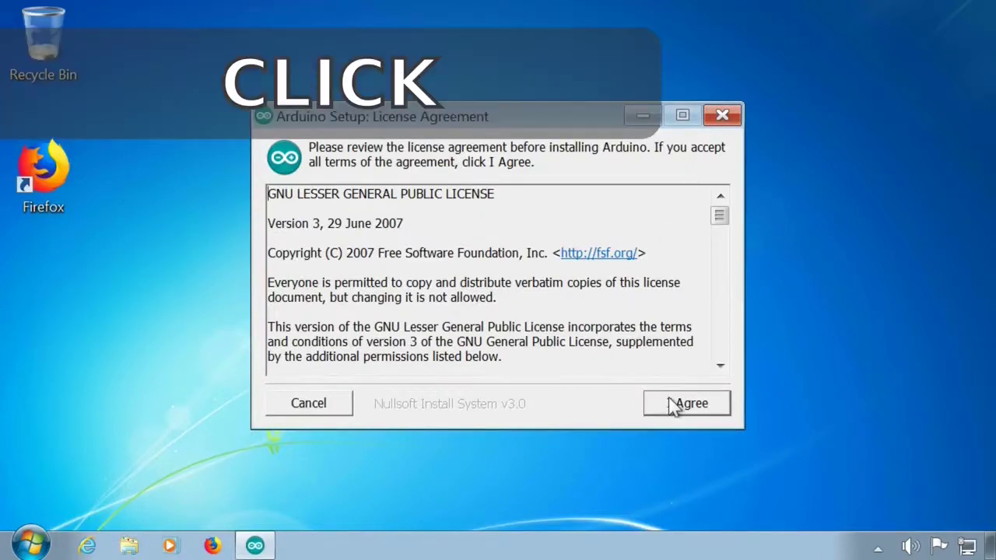
pyautogui.click(674, 405)
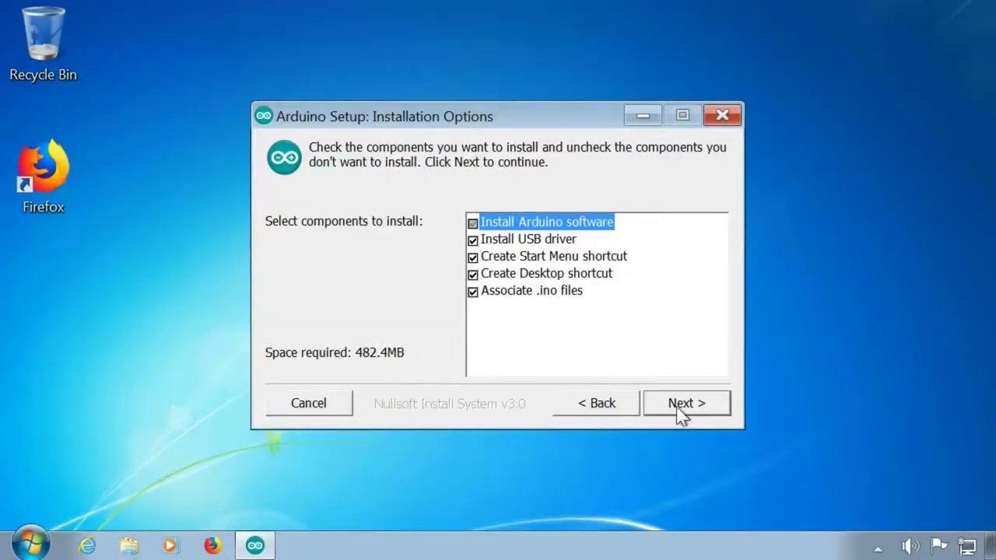
pyautogui.click(680, 409)
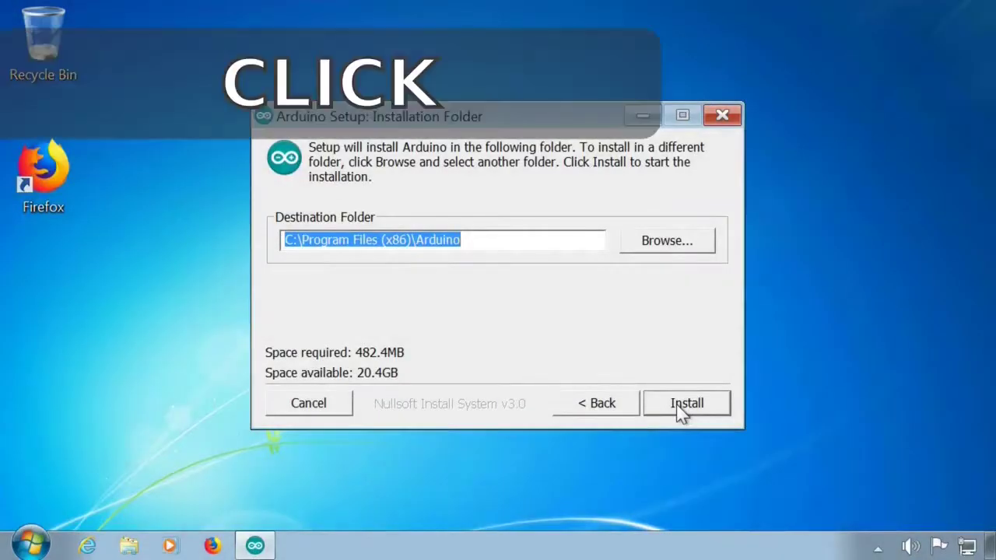
pyautogui.click(678, 406)
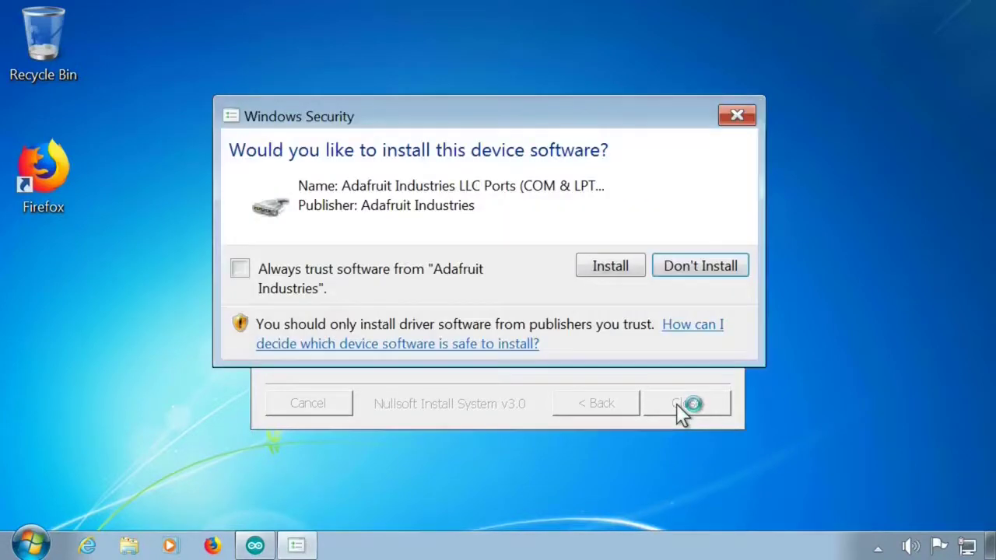
# - Always trust software from Adafruit Industries, install the offered device drivers, and close the completed Arduino setup
pyautogui.click(465, 268)
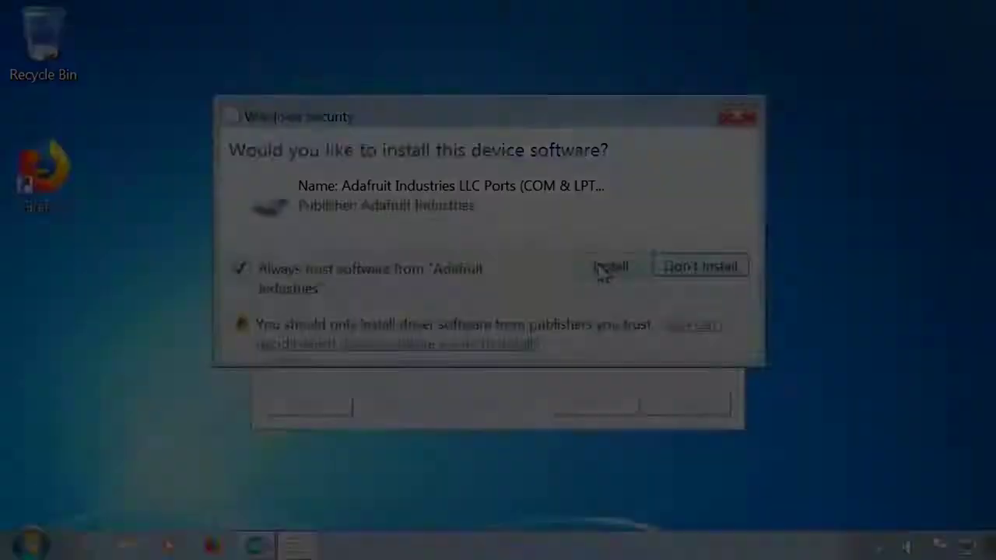
pyautogui.click(601, 267)
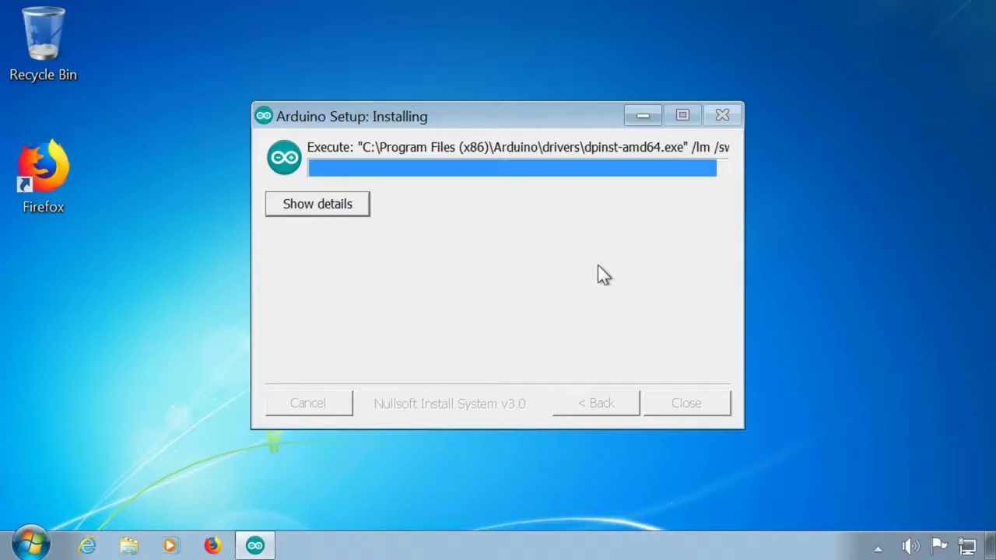
pyautogui.click(582, 276)
pyautogui.click(582, 276)
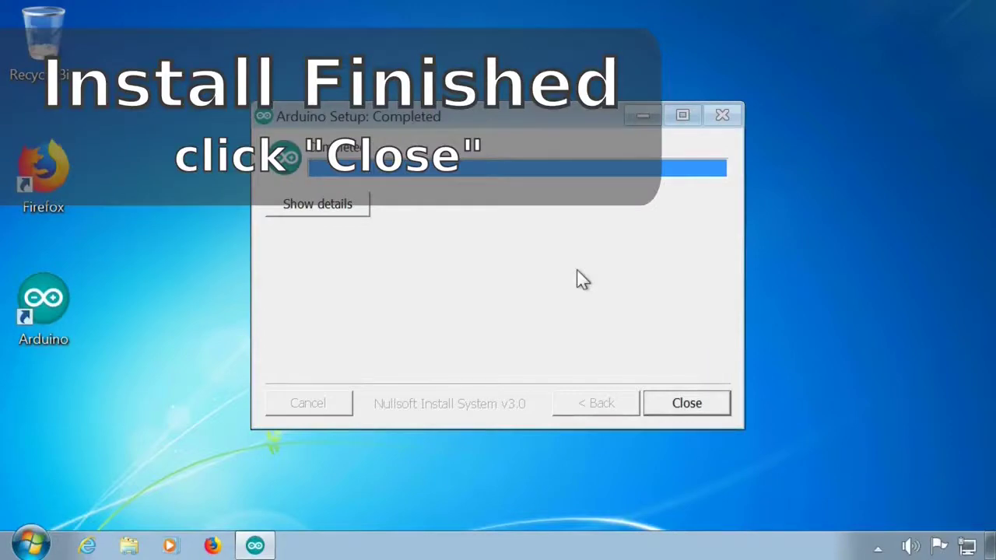
pyautogui.click(686, 403)
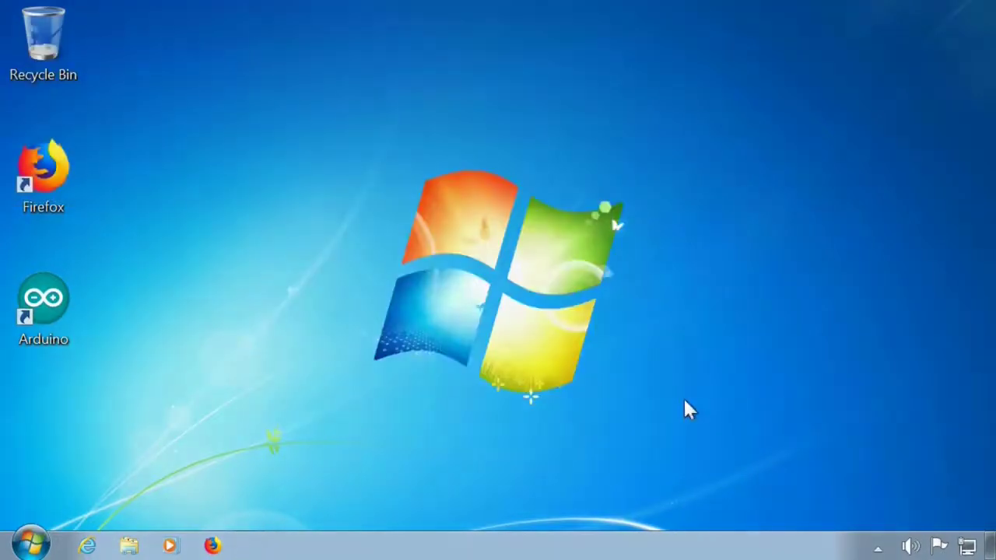
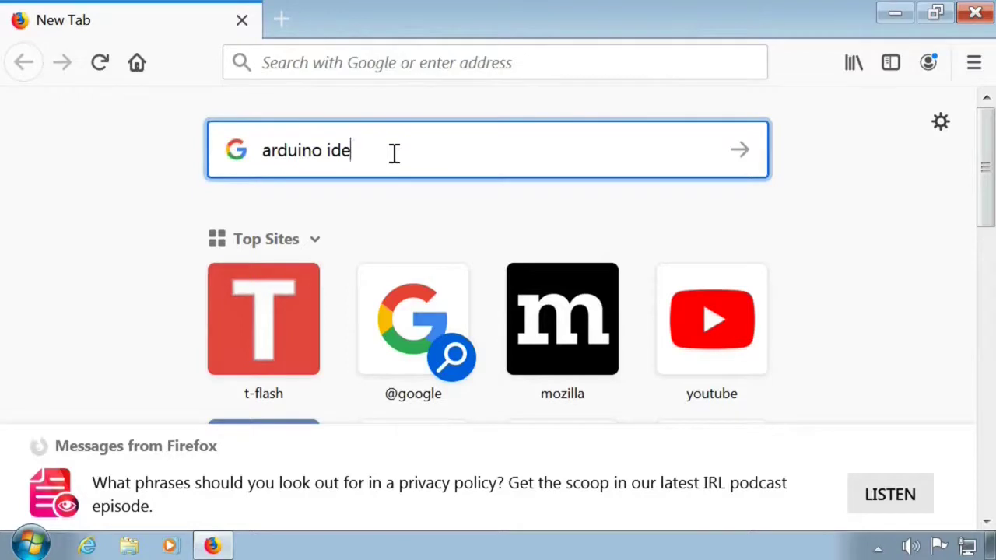
# - Search the web for "arduino ide" and choose the Windows Installer for Windows XP and up on the Arduino Software page
pyautogui.press('Return')
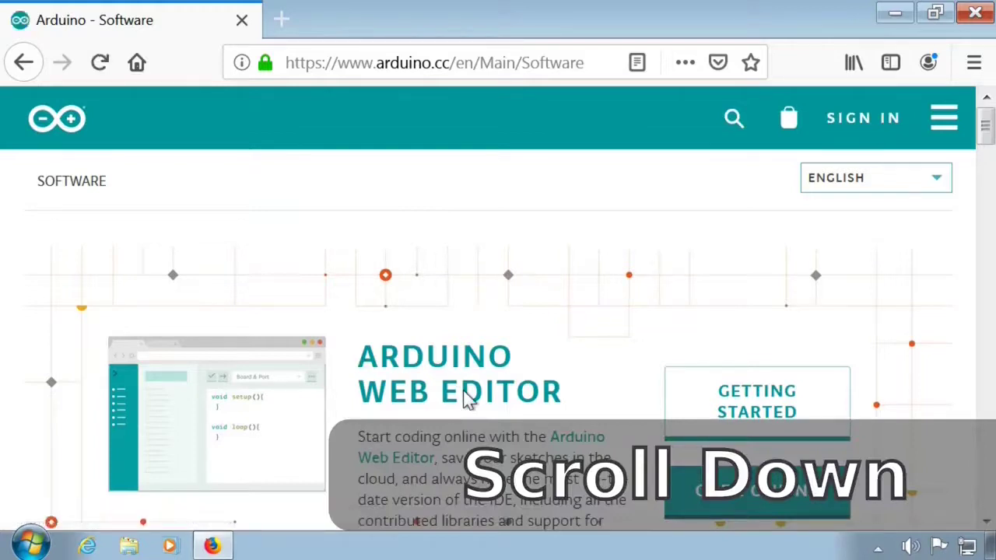
pyautogui.scroll(-3, 465, 396)
pyautogui.scroll(-2, 465, 396)
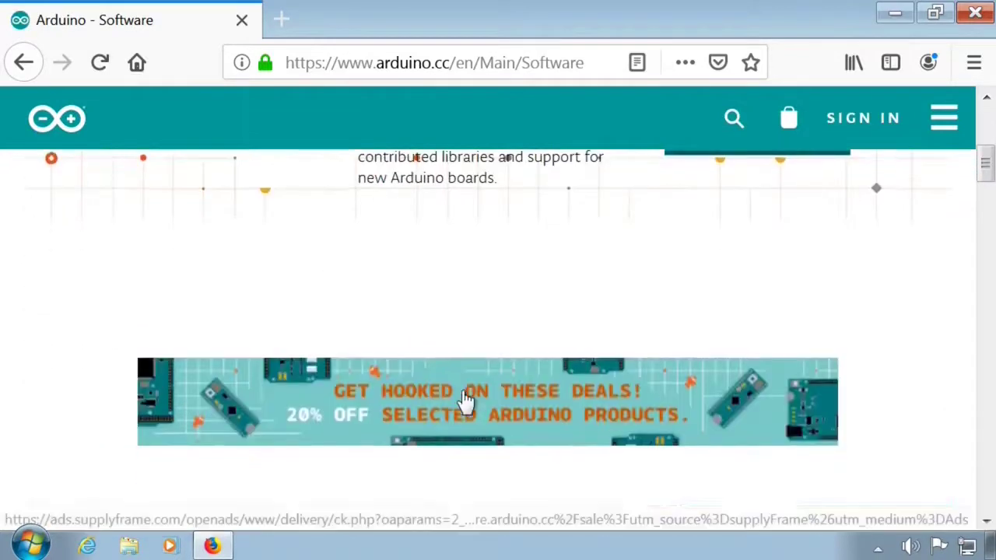
pyautogui.scroll(-2, 465, 402)
pyautogui.scroll(-4, 464, 403)
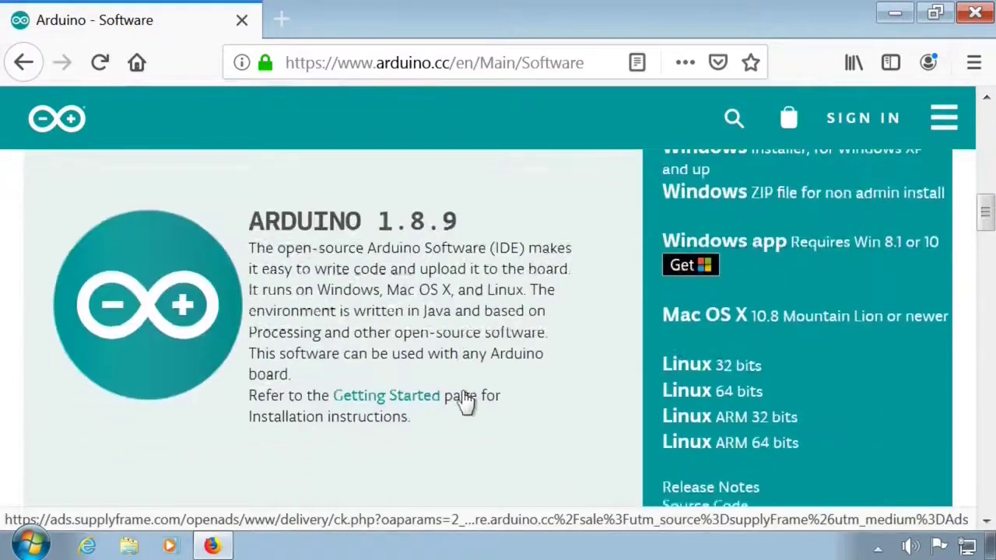
pyautogui.scroll(3, 464, 402)
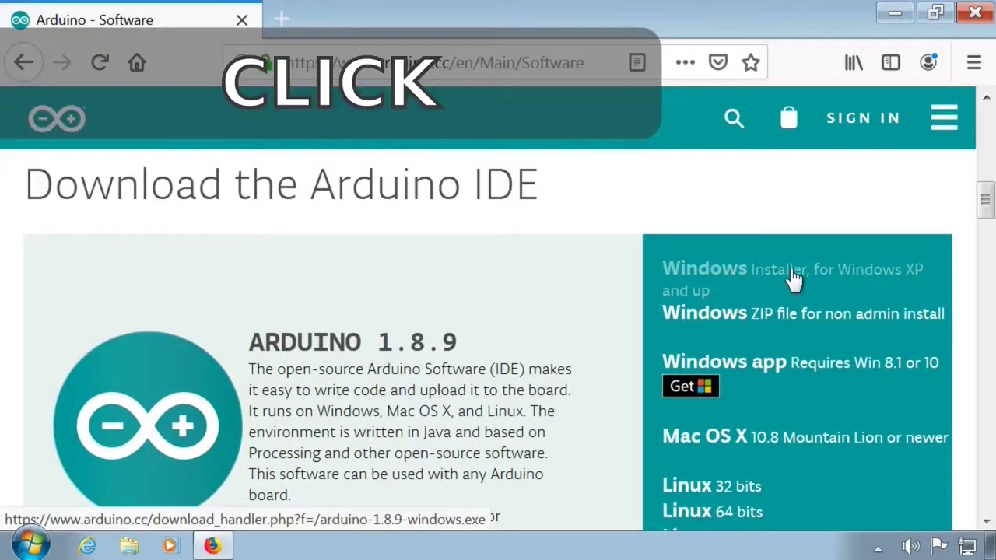
pyautogui.click(794, 277)
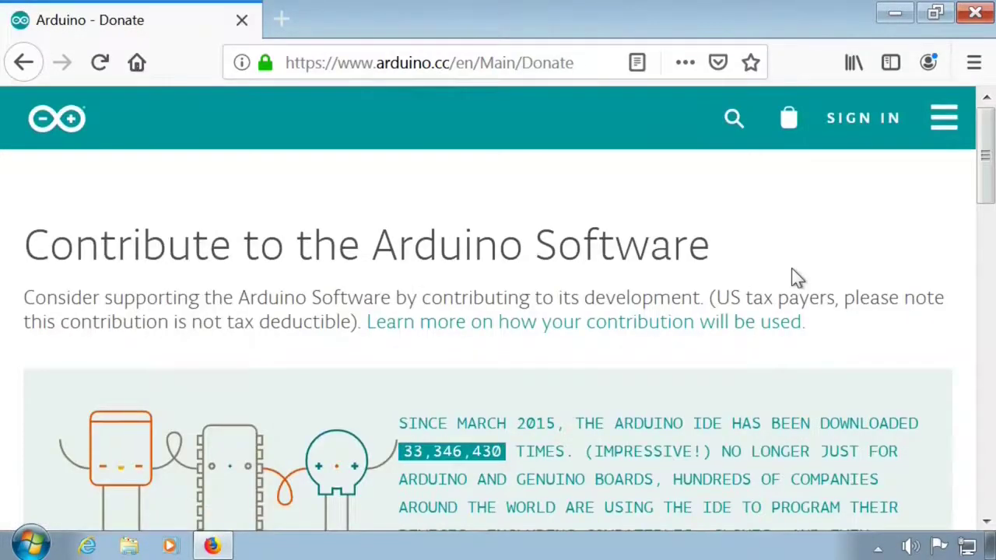
# - Skip the contribution, save the arduino-1.8.9-windows.exe download, and exit the browser when it finishes
pyautogui.scroll(-8, 786, 304)
pyautogui.scroll(3, 776, 317)
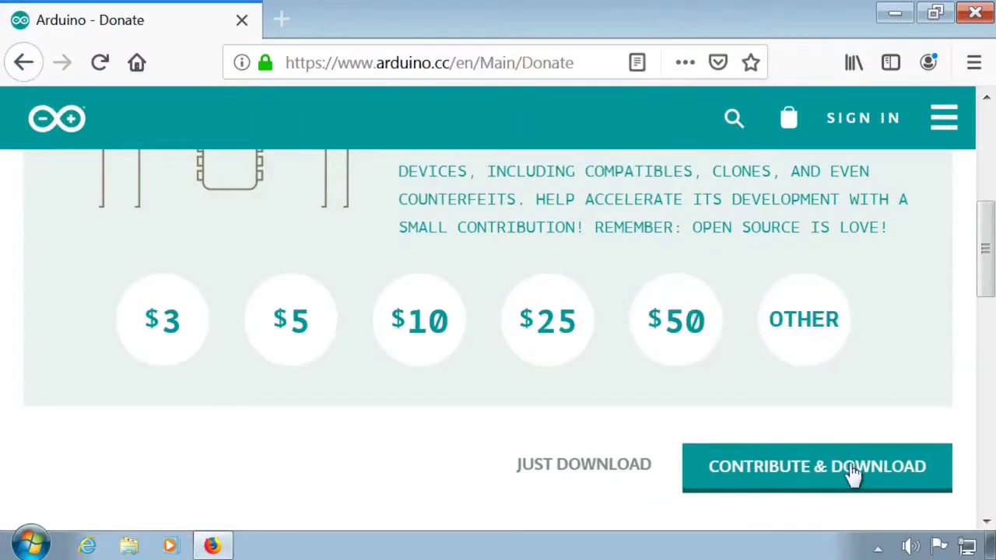
pyautogui.click(583, 467)
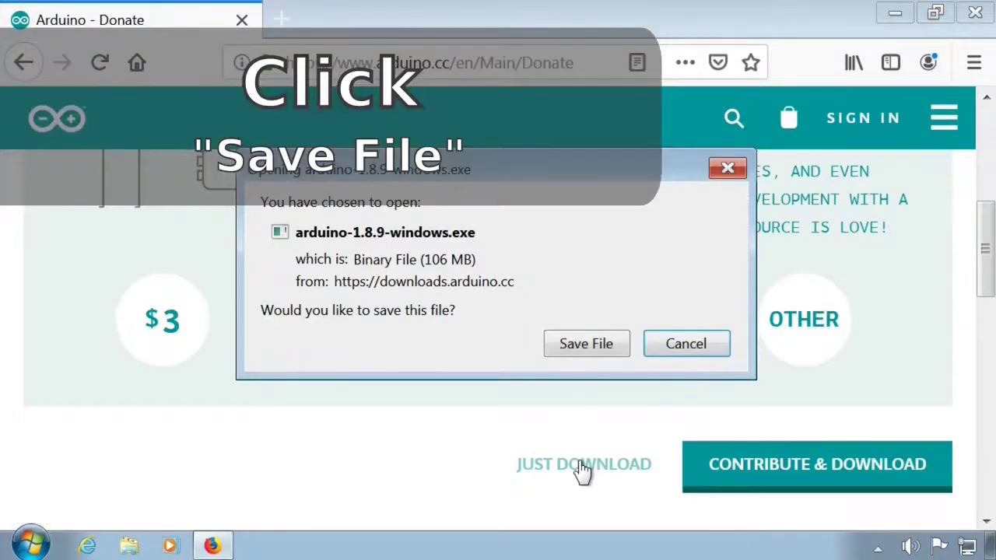
pyautogui.click(596, 351)
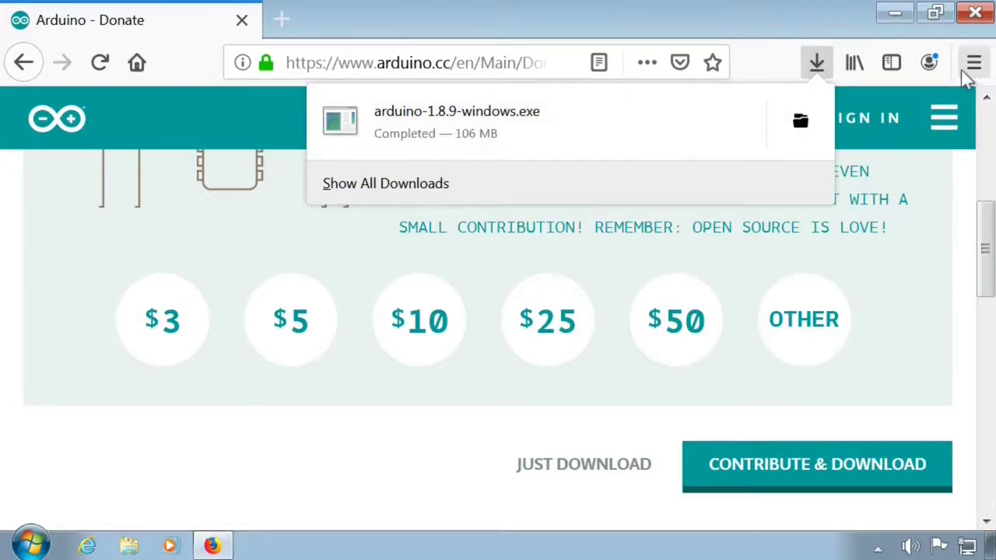
pyautogui.click(977, 18)
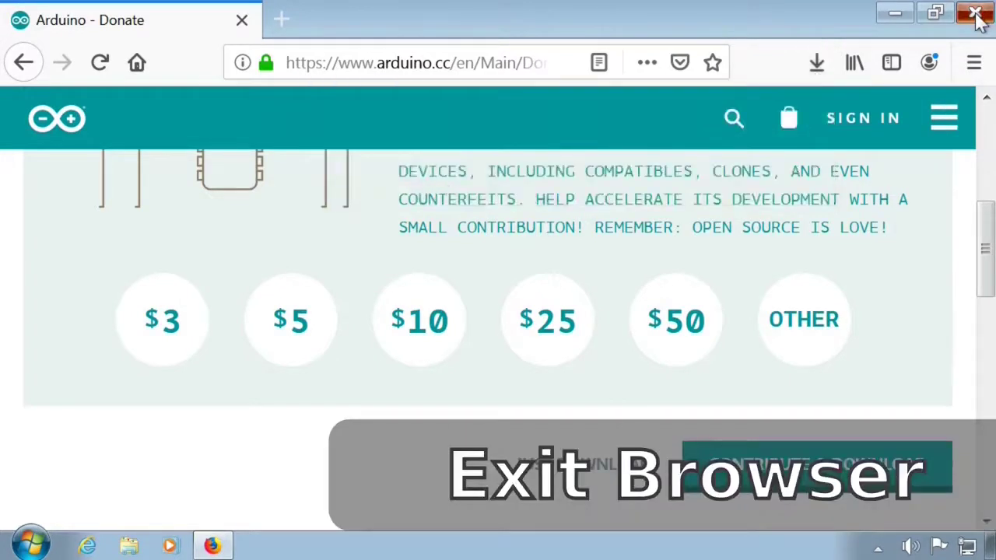
pyautogui.click(977, 18)
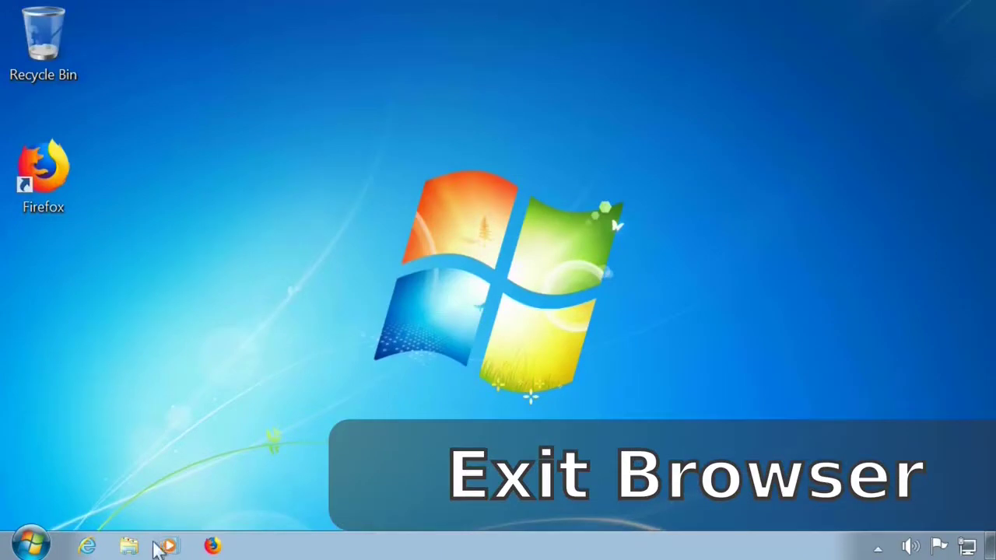
# - Launch the downloaded arduino-1.8.9-windows installer from Downloads, confirm running it, and close the folder window
pyautogui.click(129, 545)
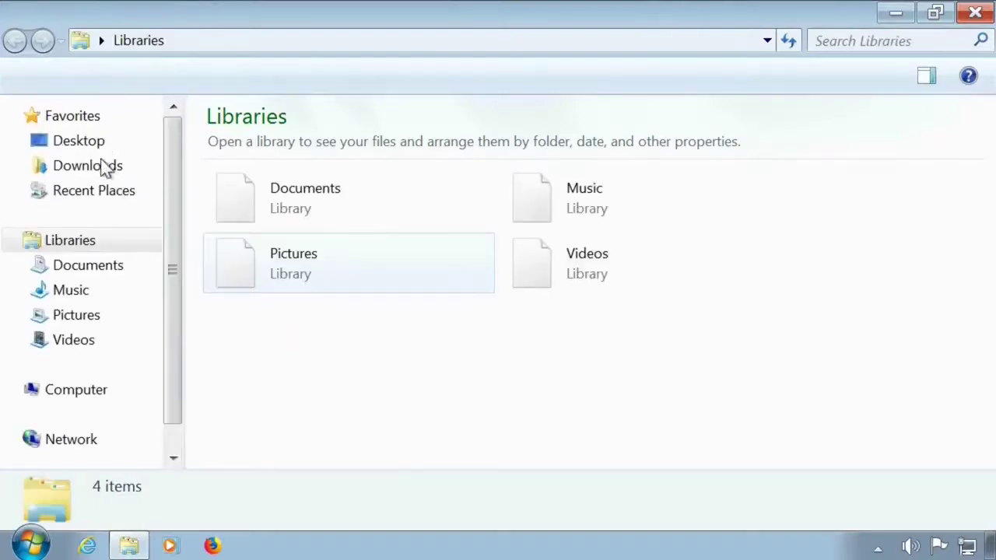
pyautogui.click(94, 173)
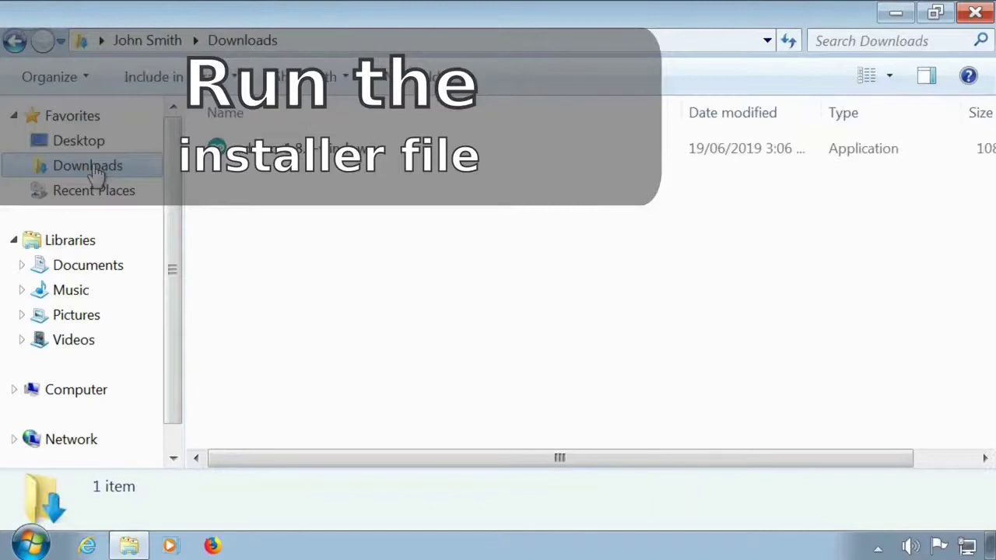
pyautogui.click(271, 156)
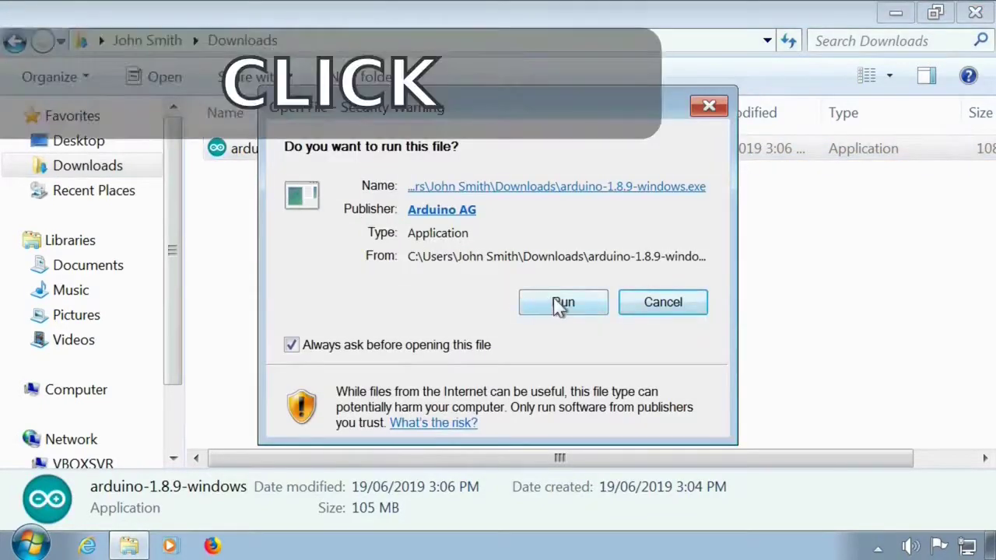
pyautogui.click(562, 304)
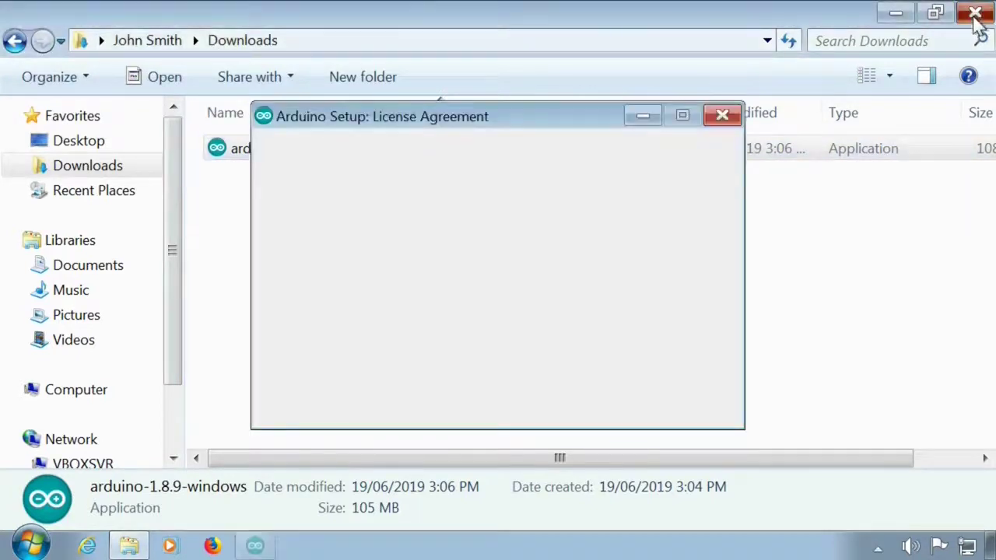
pyautogui.click(974, 18)
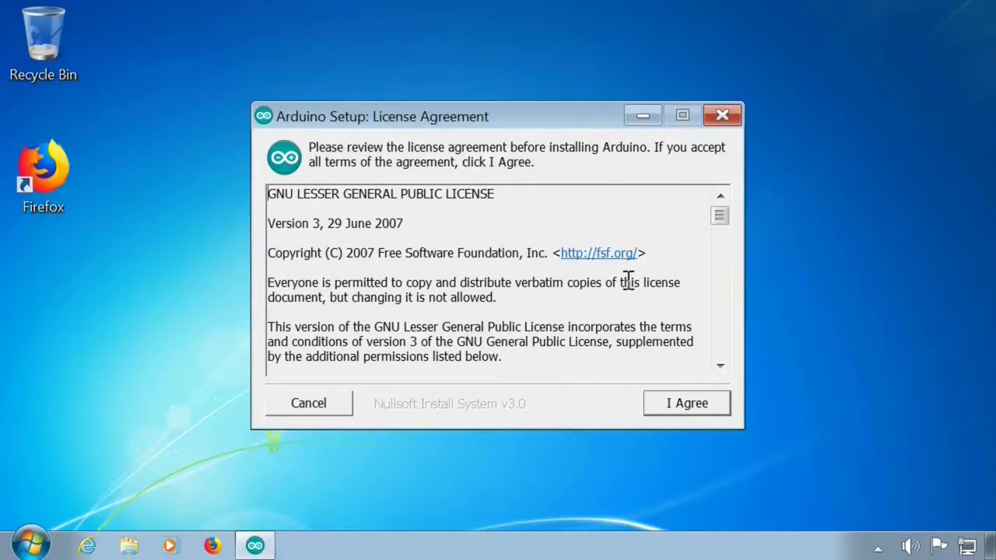
# - Accept the Arduino license agreement and install all components into C:\Program Files (x86)\Arduino
pyautogui.click(669, 400)
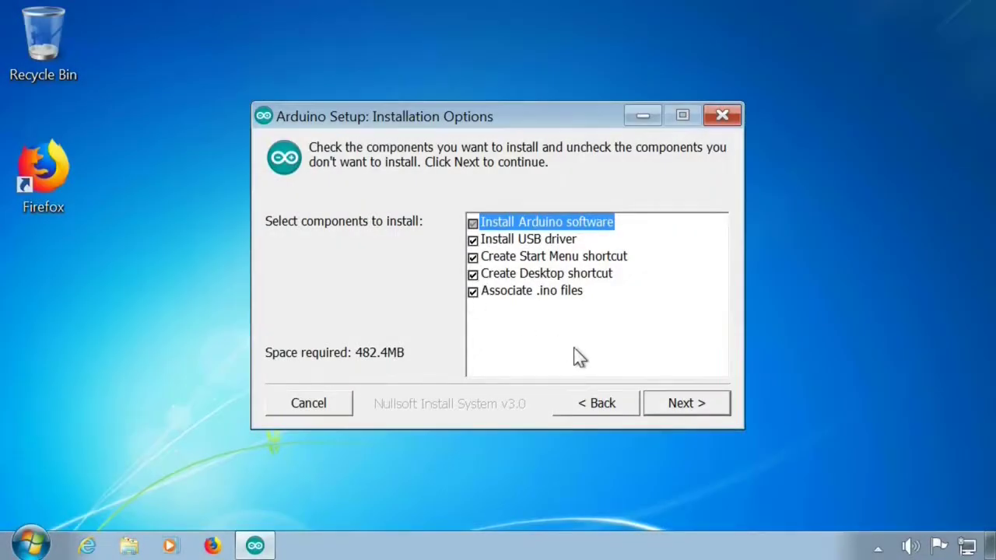
pyautogui.click(678, 410)
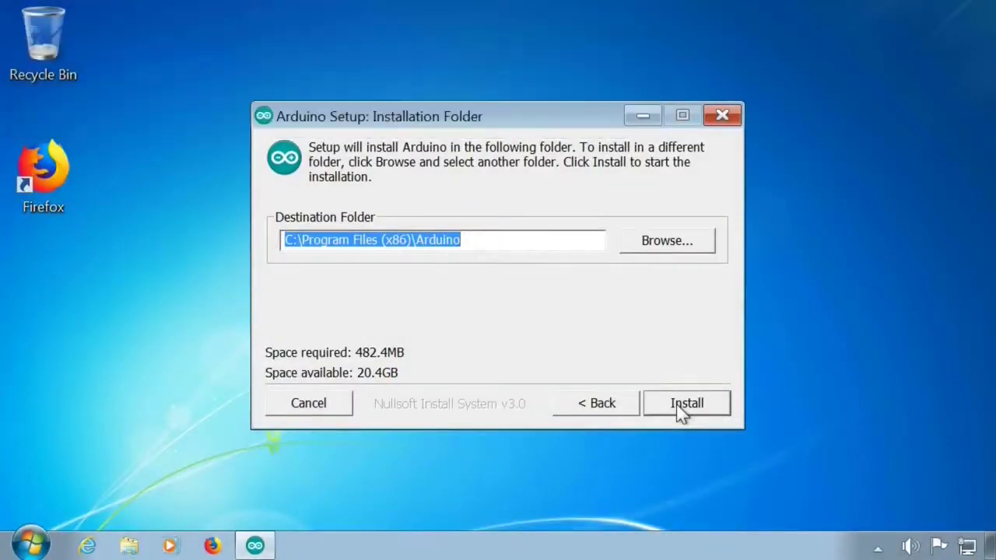
pyautogui.click(678, 407)
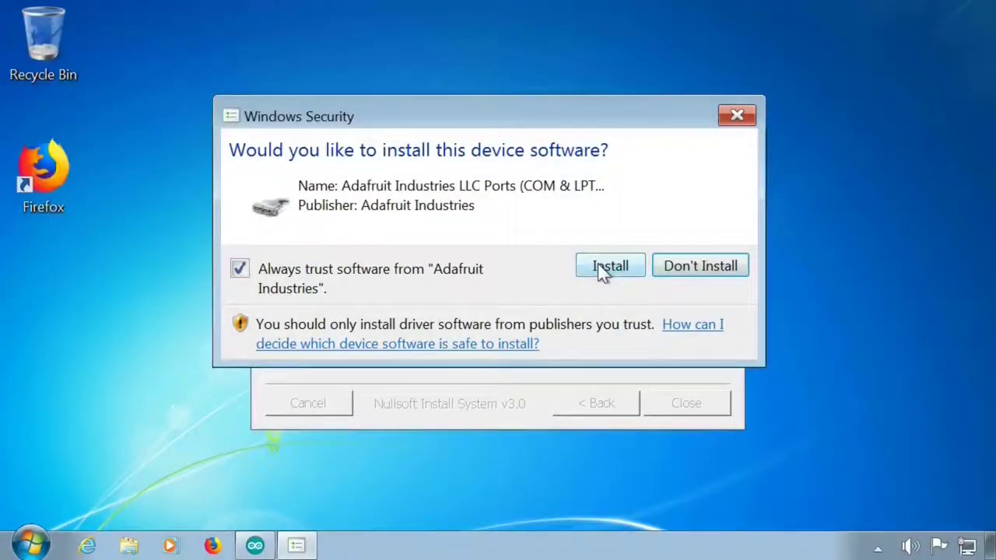
# - Install the Adafruit Industries driver and the other offered device drivers, and close the completed Arduino setup
pyautogui.click(600, 267)
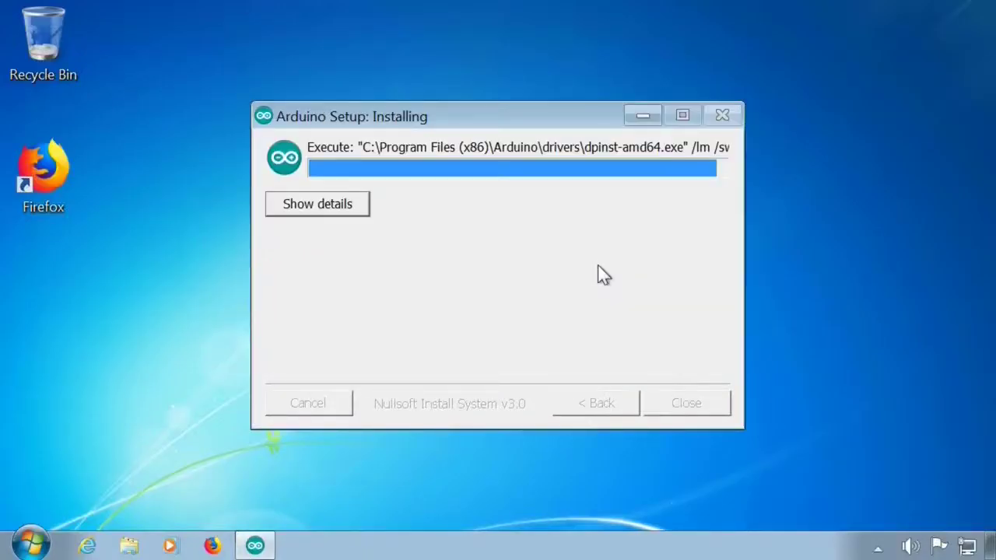
pyautogui.click(583, 276)
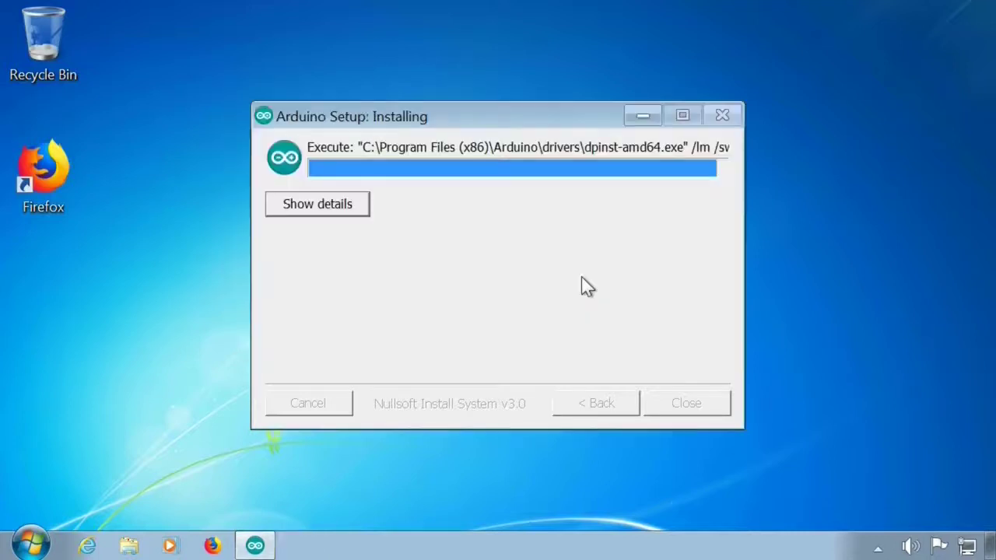
pyautogui.click(580, 274)
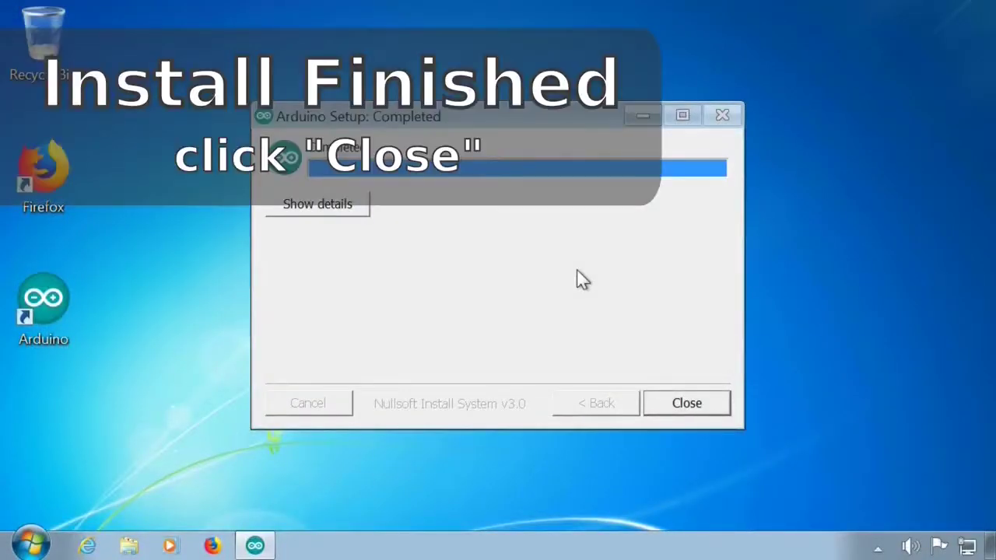
pyautogui.click(685, 403)
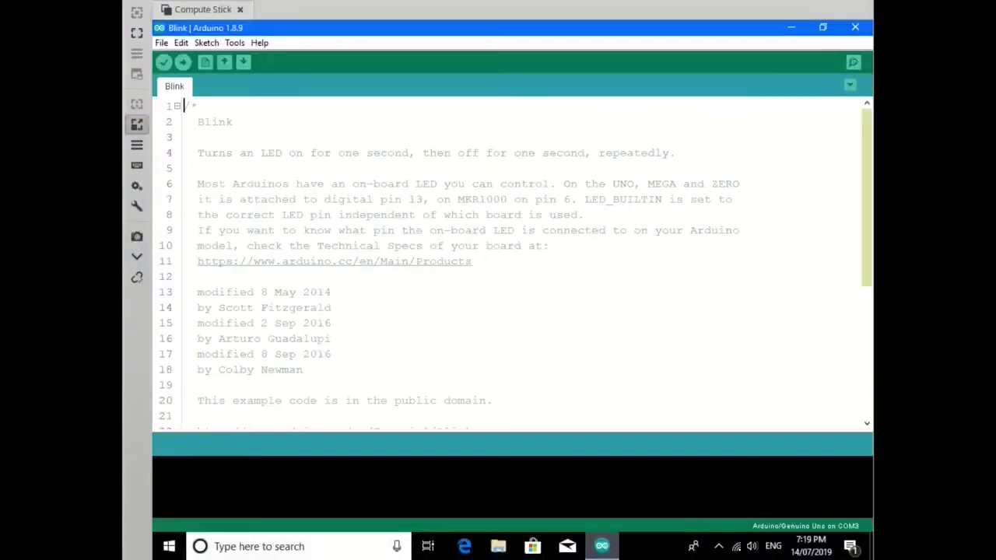
pyautogui.scroll(-5, 311, 316)
pyautogui.rightClick(316, 312)
pyautogui.click(212, 421)
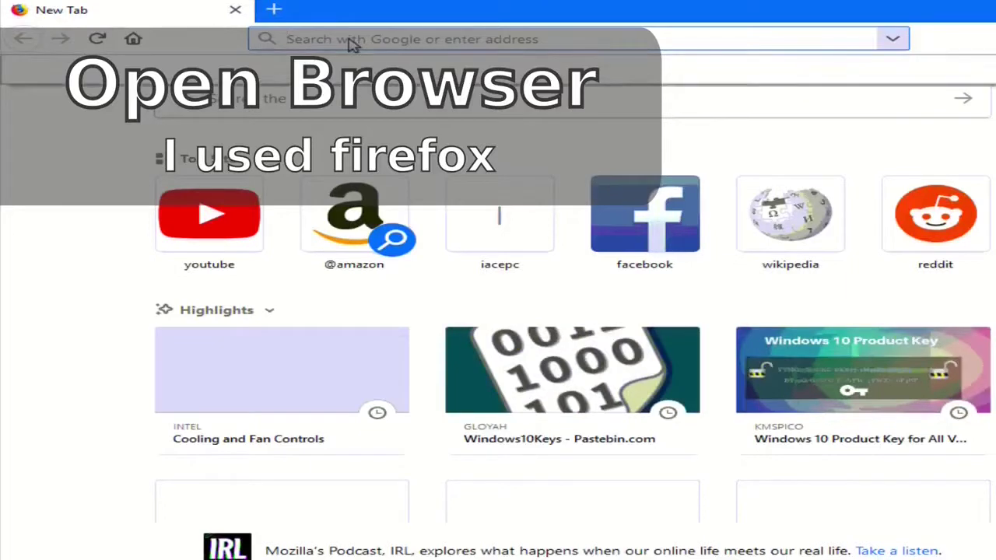
# - Search the web for "Arduino IDE" and open the Arduino Software (IDE) result on arduino.cc
pyautogui.click(309, 101)
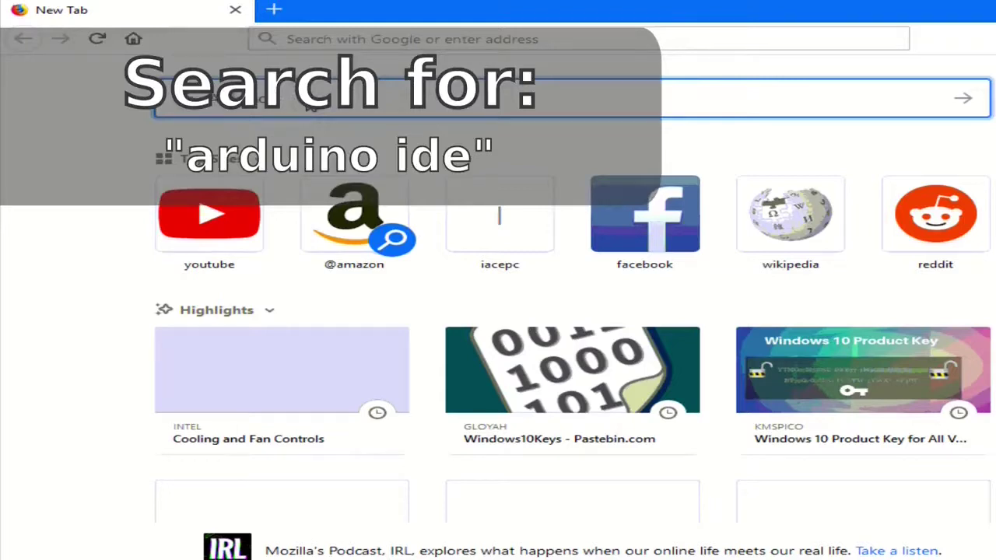
pyautogui.write('Arduino IDE')
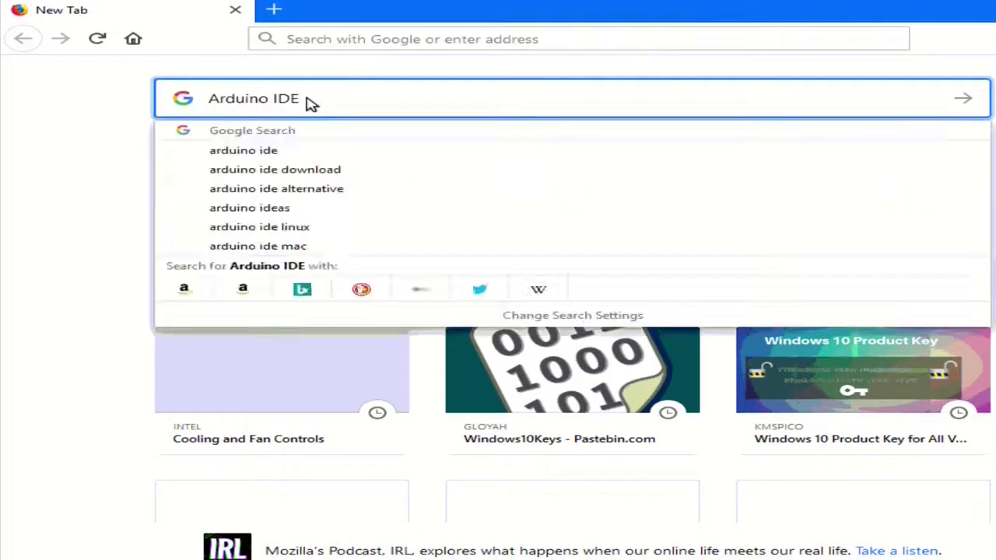
pyautogui.press('Return')
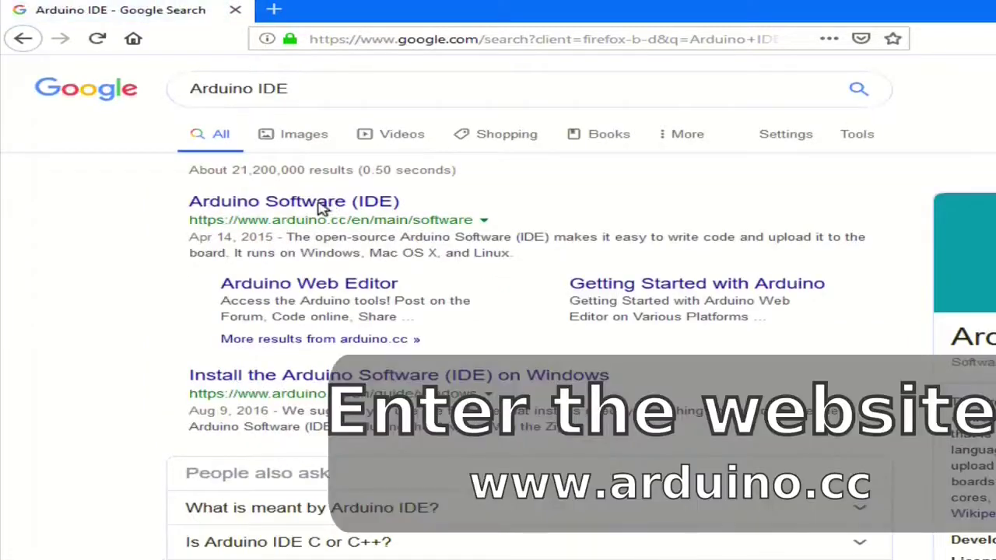
pyautogui.click(294, 206)
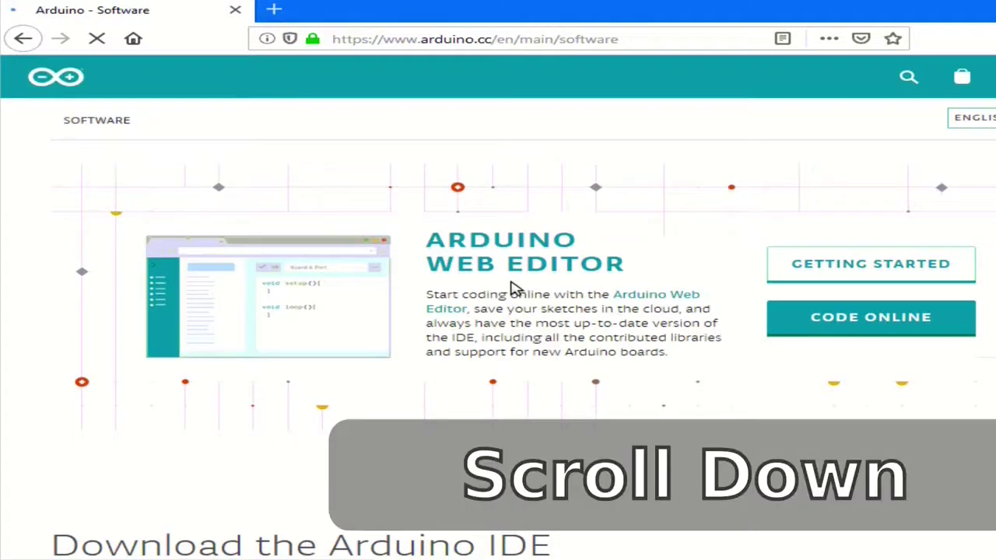
# - Choose the Windows Installer for Arduino 1.8.9 on the Arduino Software page
pyautogui.scroll(-5, 514, 288)
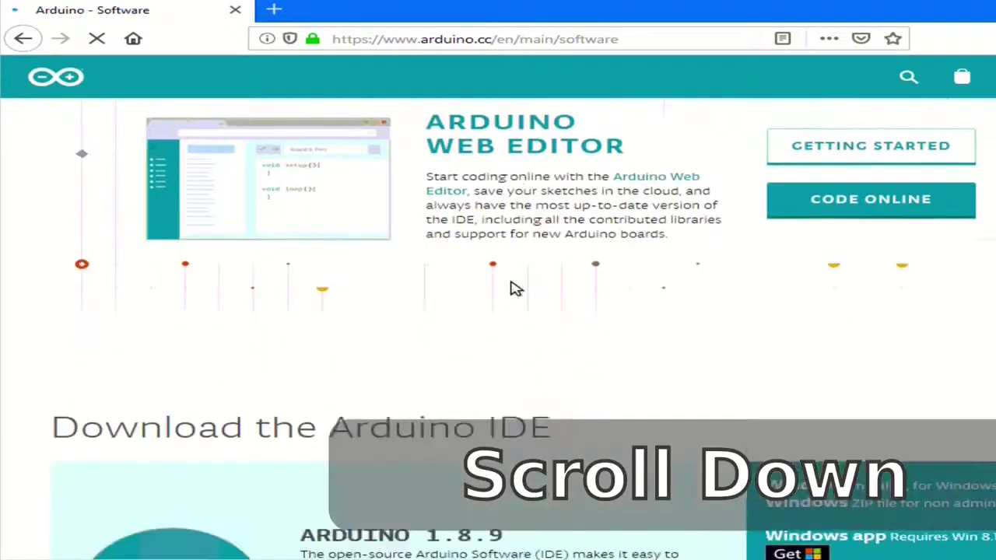
pyautogui.scroll(-2, 514, 288)
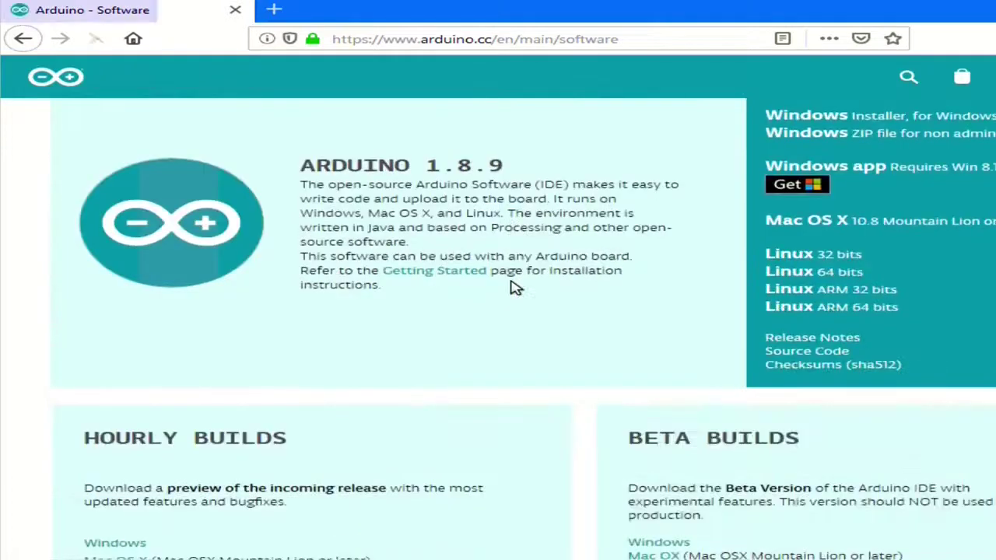
pyautogui.scroll(1, 514, 286)
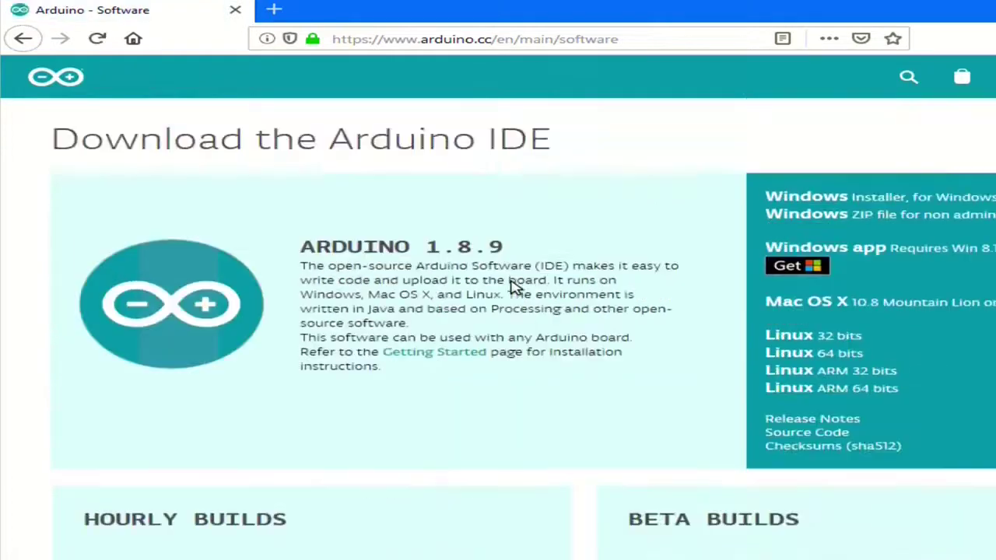
pyautogui.click(884, 200)
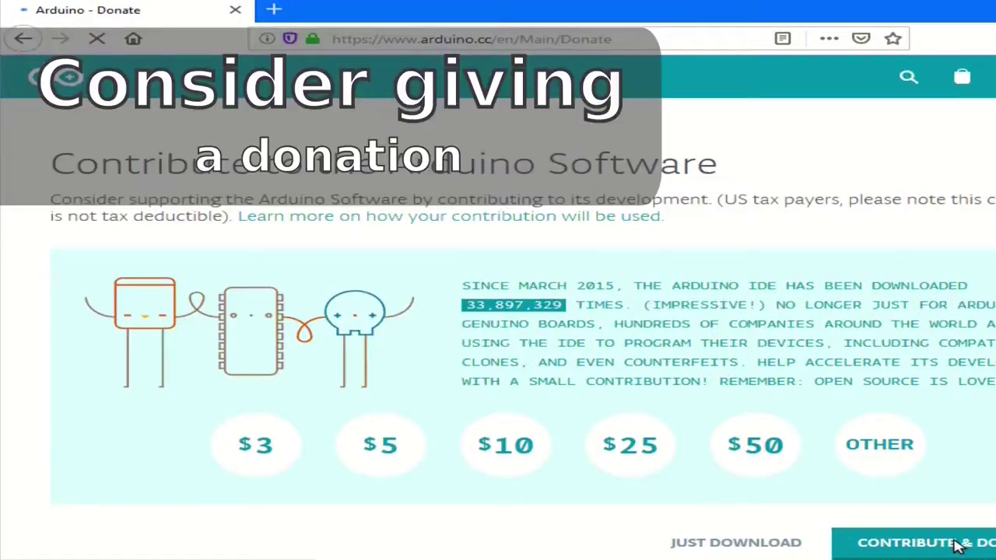
# - Download arduino-1.8.9-windows.exe without contributing, save it, and open its containing folder
pyautogui.click(957, 547)
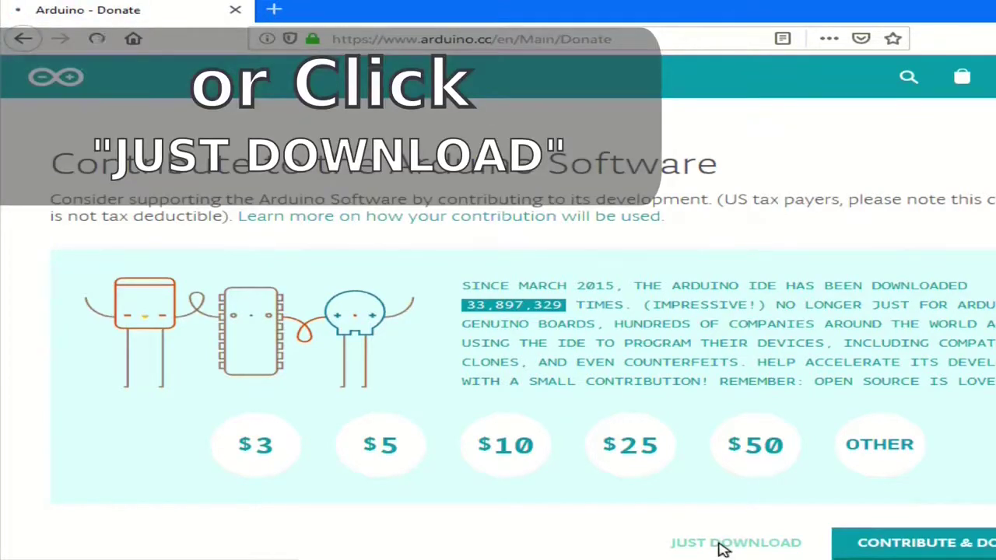
pyautogui.click(736, 544)
pyautogui.click(663, 284)
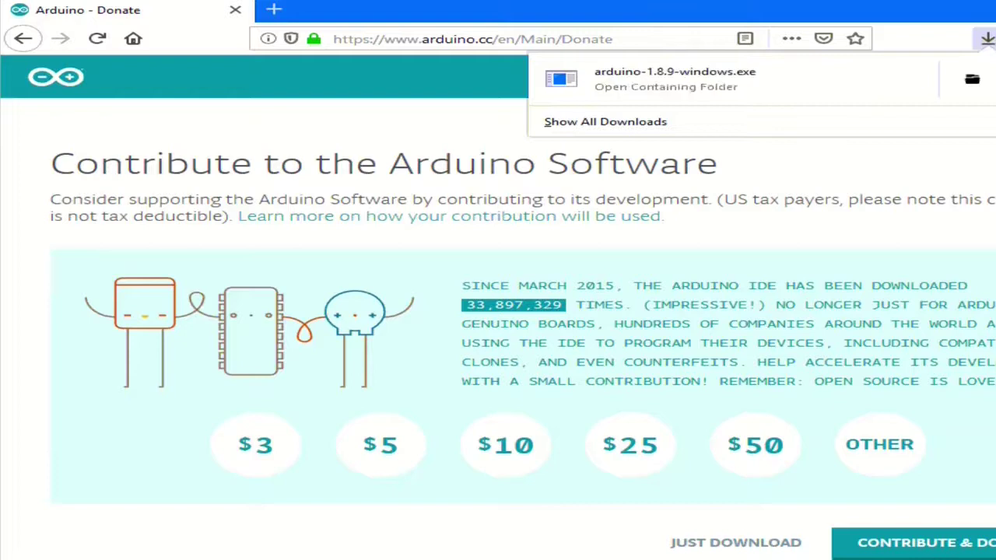
pyautogui.click(973, 81)
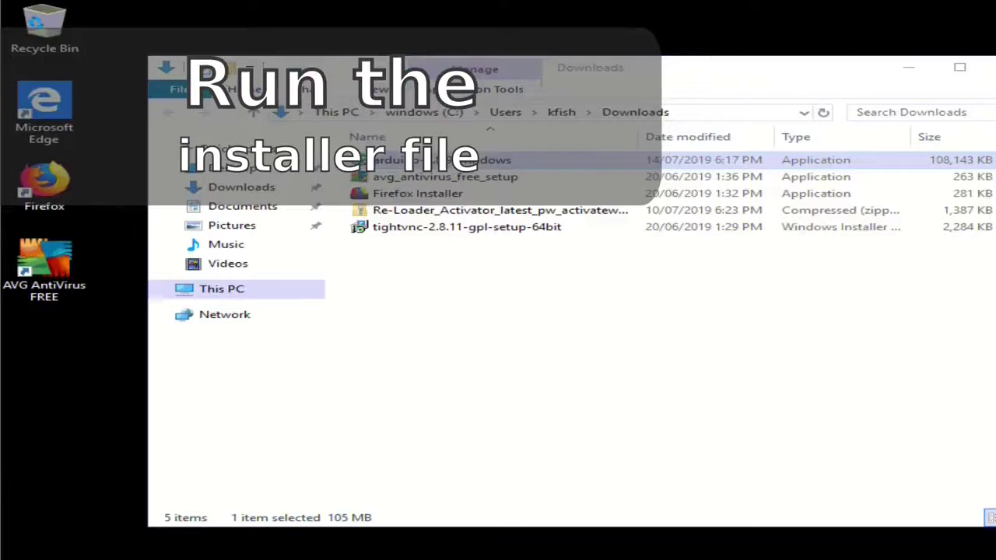
# - Run the downloaded Arduino installer, accept its license, and install all components into C:\Program Files (x86)\Arduino
pyautogui.doubleClick(455, 167)
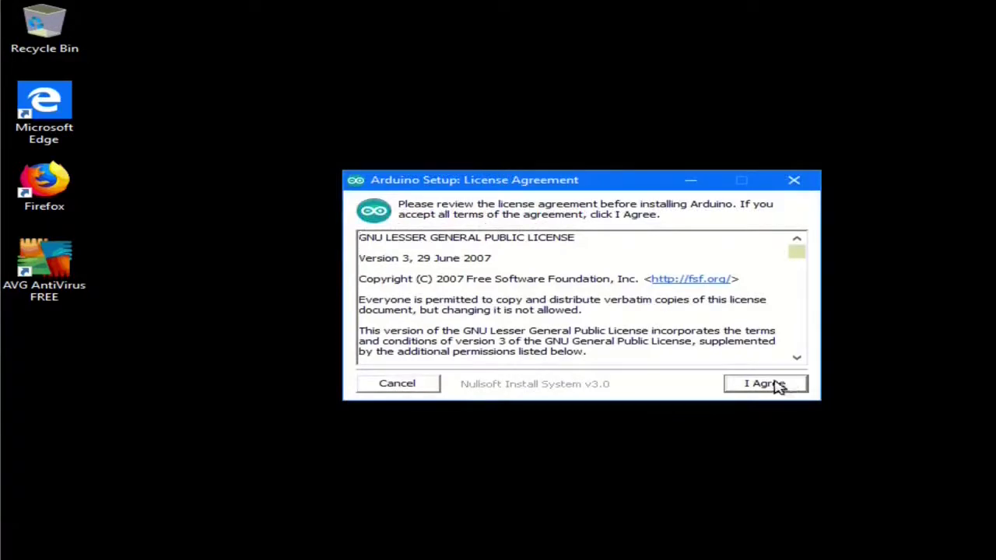
pyautogui.click(763, 387)
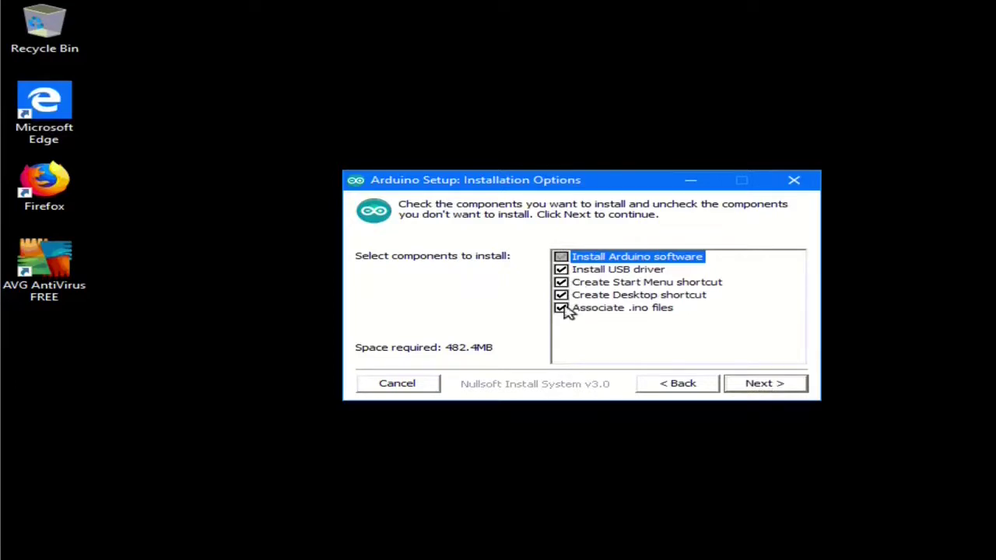
pyautogui.click(772, 386)
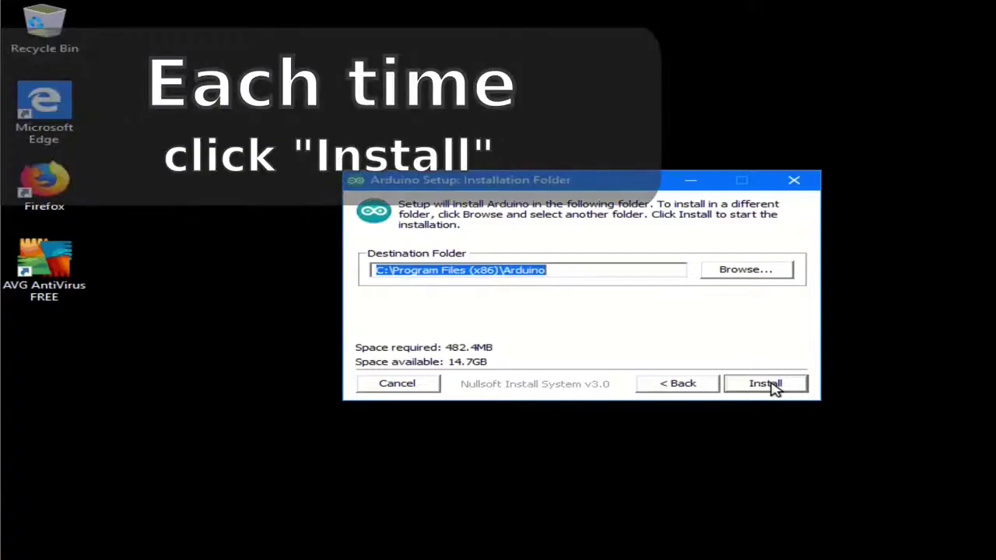
pyautogui.click(766, 384)
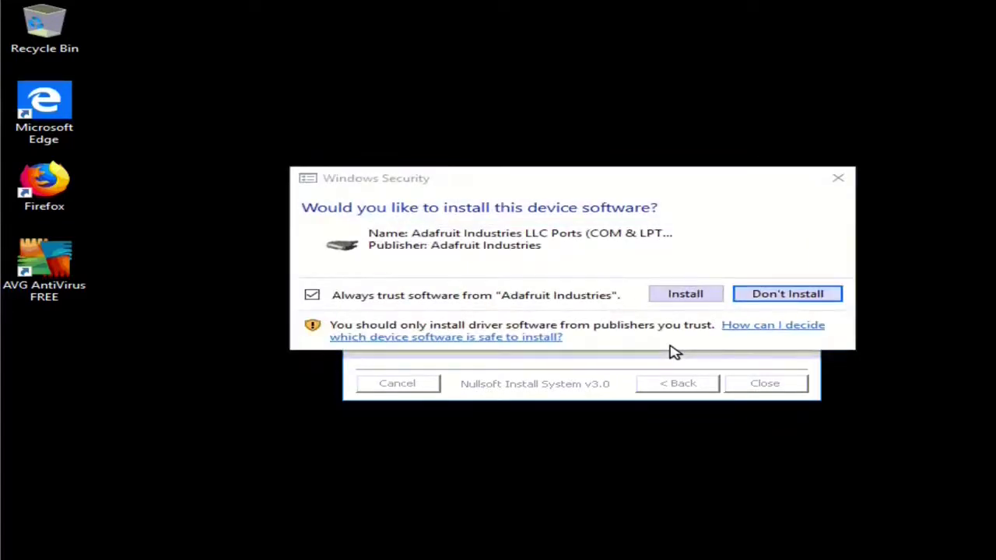
# - Install the offered device drivers from Adafruit Industries, Arduino srl and Arduino LLC, always trusting each publisher
pyautogui.click(686, 295)
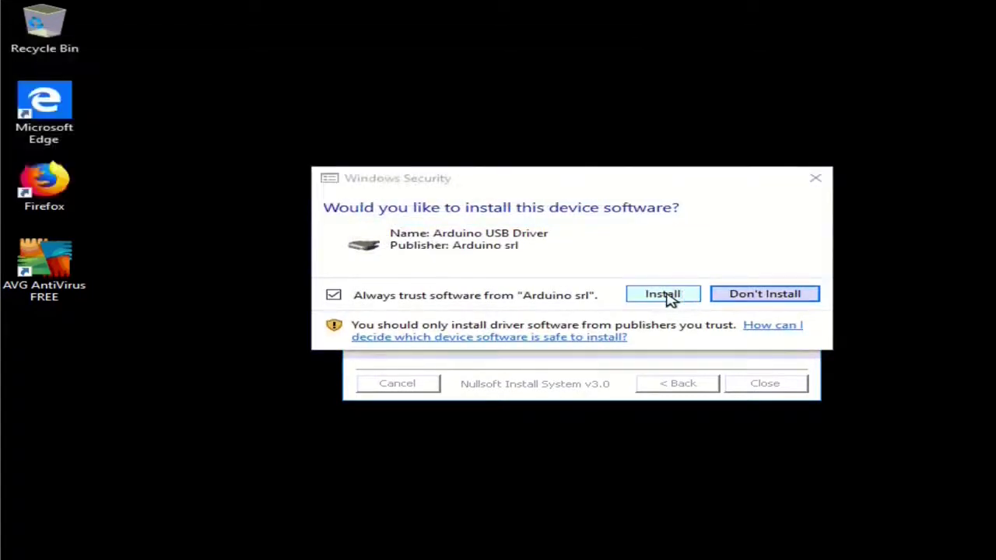
pyautogui.click(671, 300)
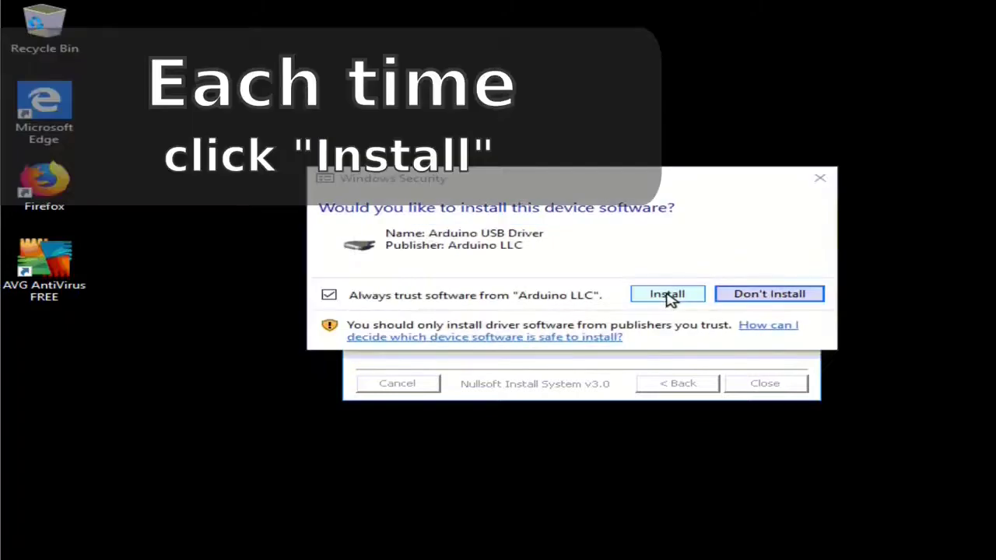
pyautogui.click(668, 297)
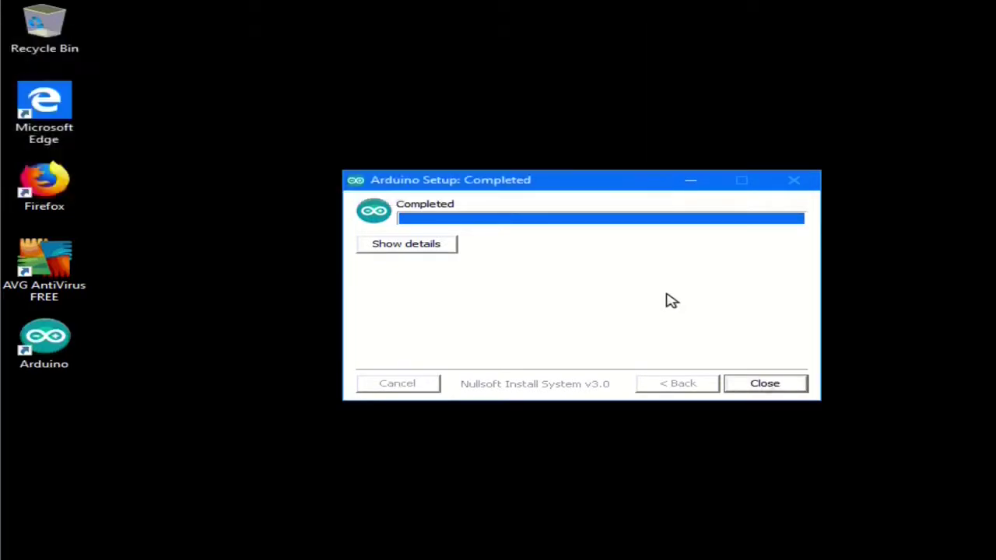
# - Close the completed Arduino setup and launch Arduino from its desktop shortcut
pyautogui.click(765, 385)
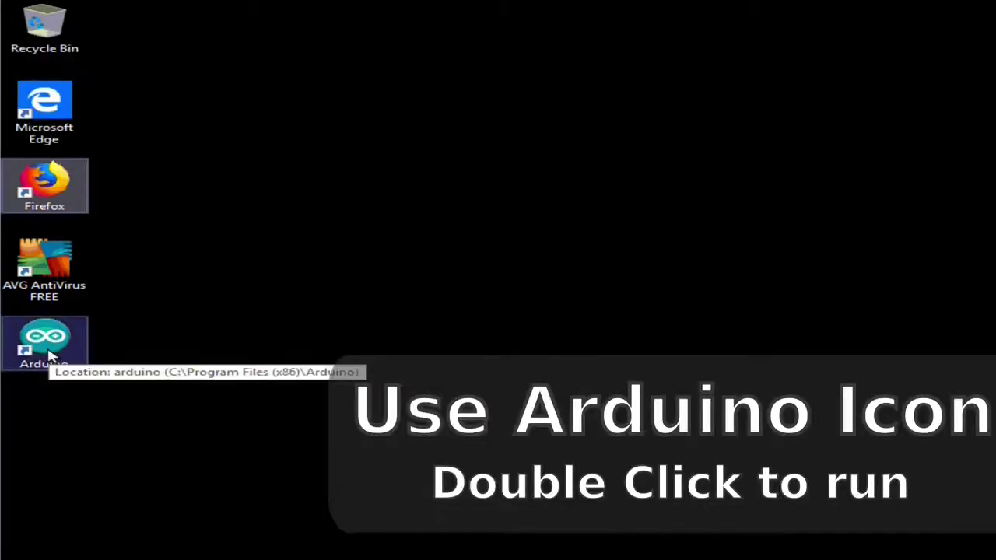
pyautogui.doubleClick(45, 346)
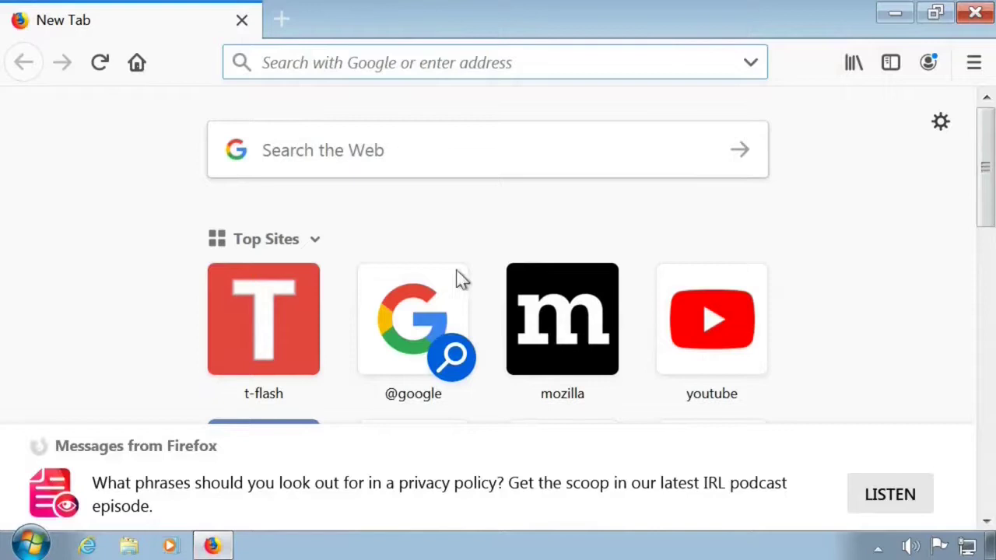
# - Search the web for "arduino ide" and open the Arduino Software (IDE) result
pyautogui.click(395, 153)
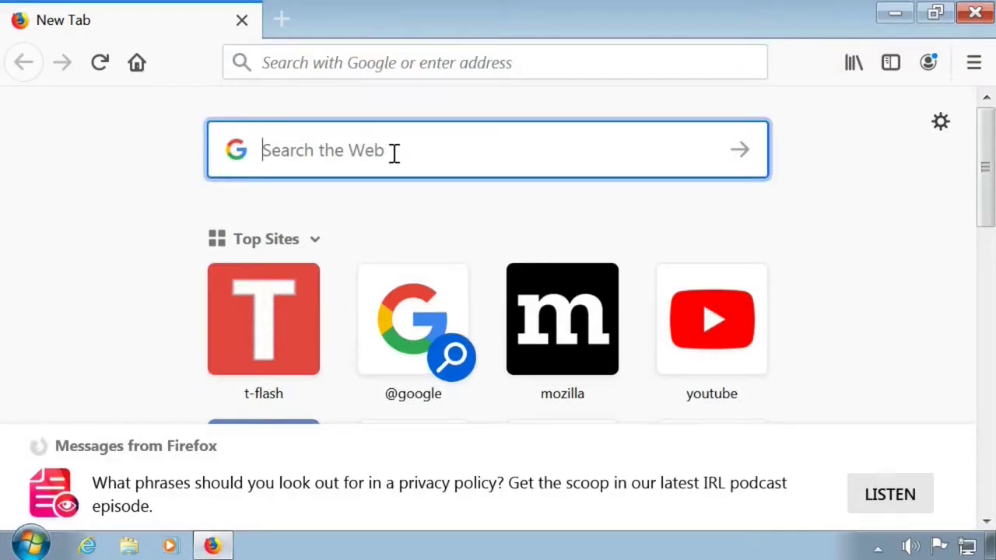
pyautogui.write('a')
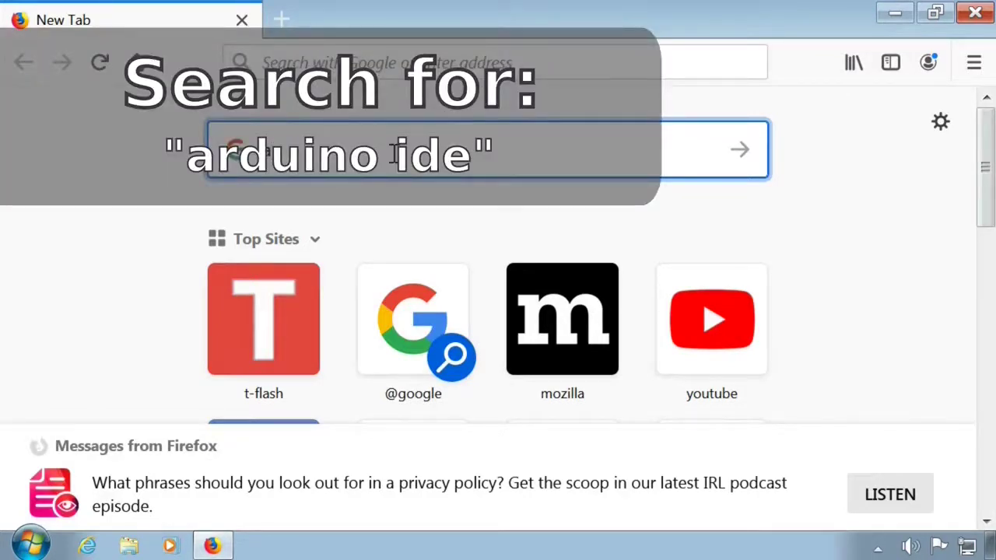
pyautogui.write('rduino ide')
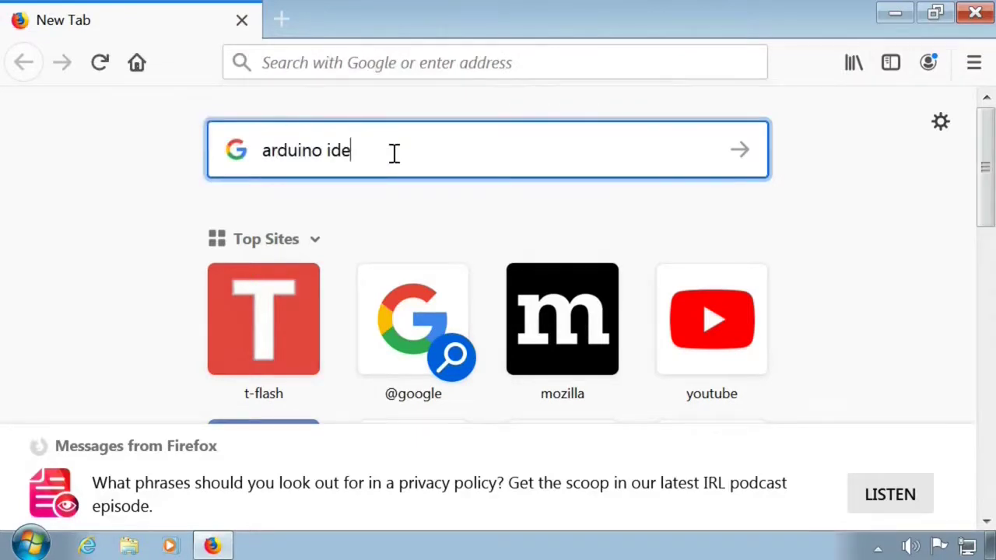
pyautogui.press('Return')
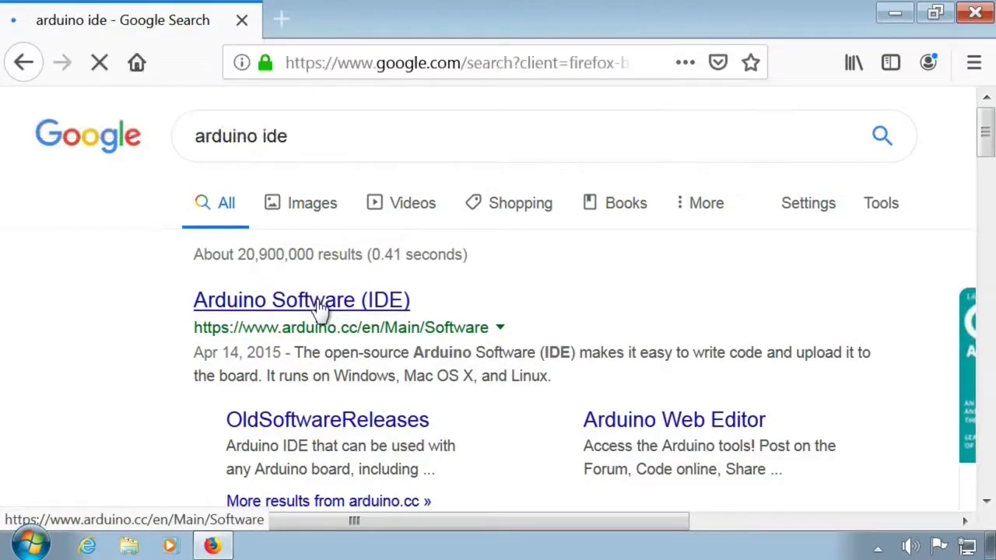
pyautogui.click(322, 306)
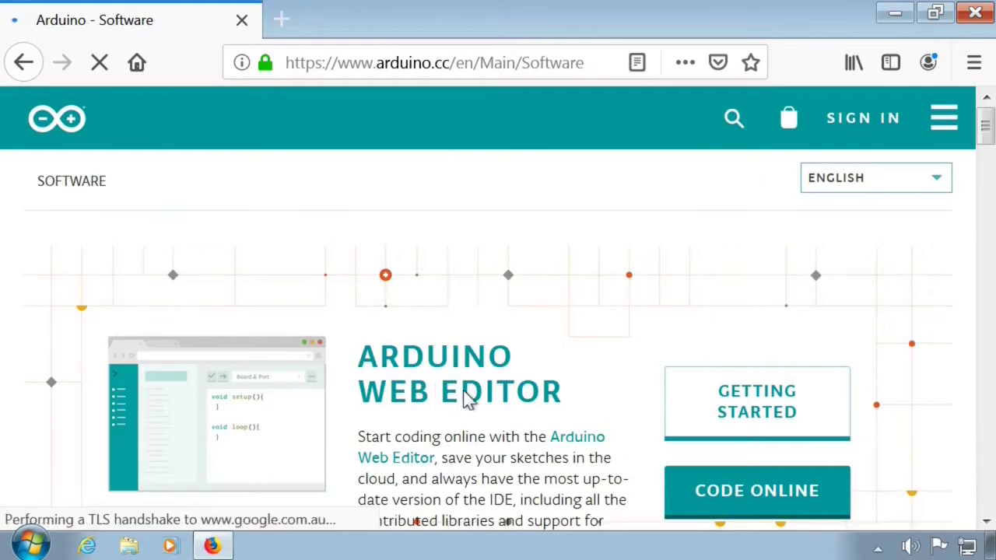
# - Choose the Arduino 1.8.9 Windows installer for Windows XP and up from the IDE download section
pyautogui.scroll(-3, 467, 398)
pyautogui.scroll(-3, 467, 398)
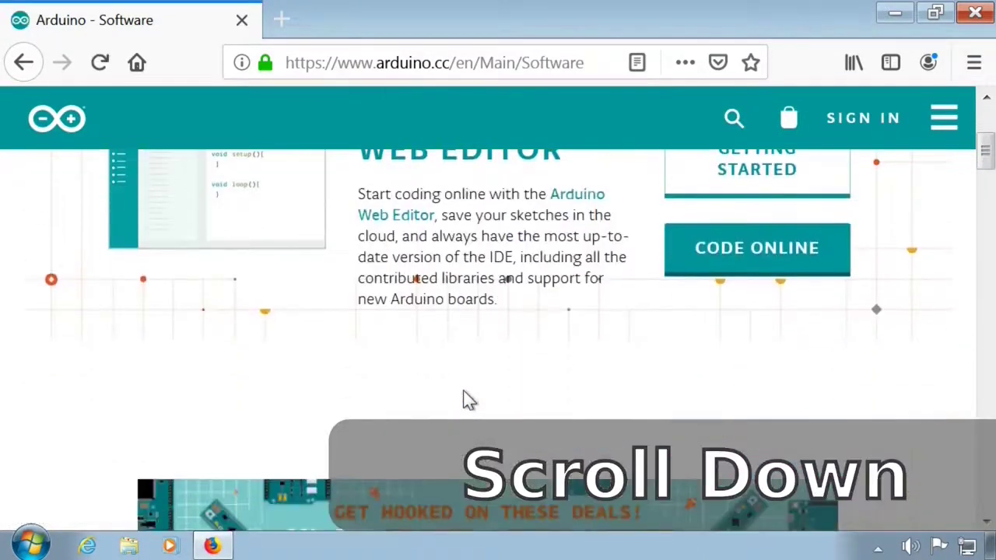
pyautogui.scroll(-6, 463, 393)
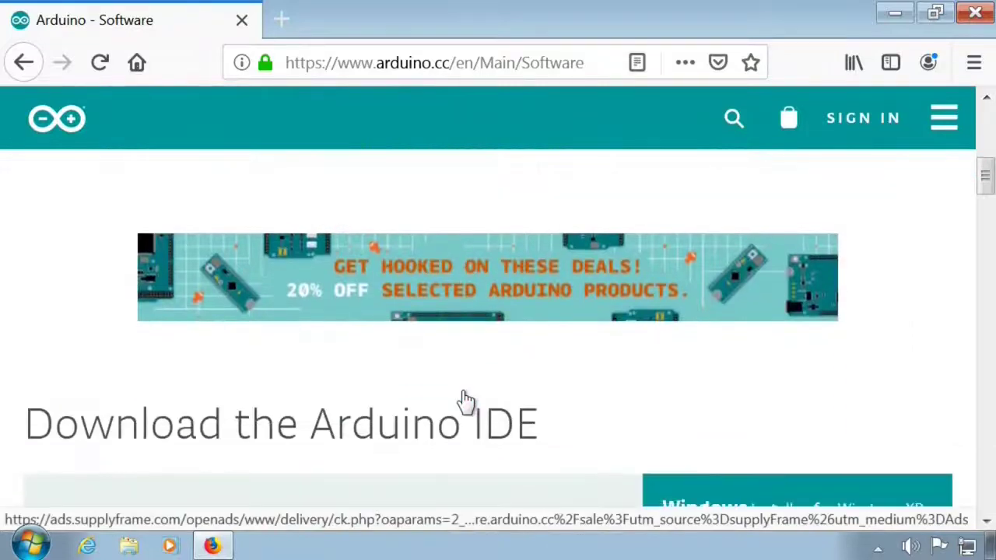
pyautogui.scroll(-3, 465, 399)
pyautogui.scroll(-5, 465, 400)
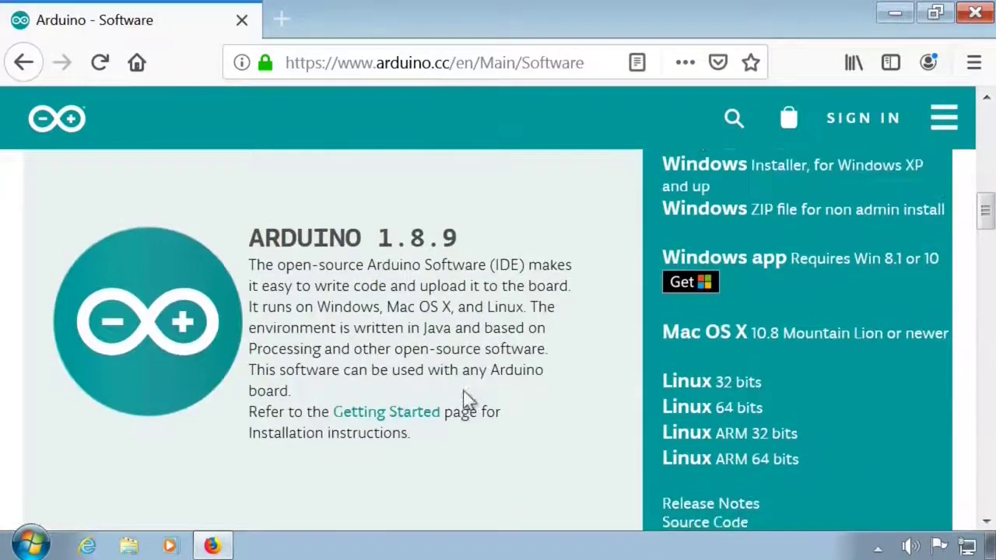
pyautogui.scroll(3, 467, 401)
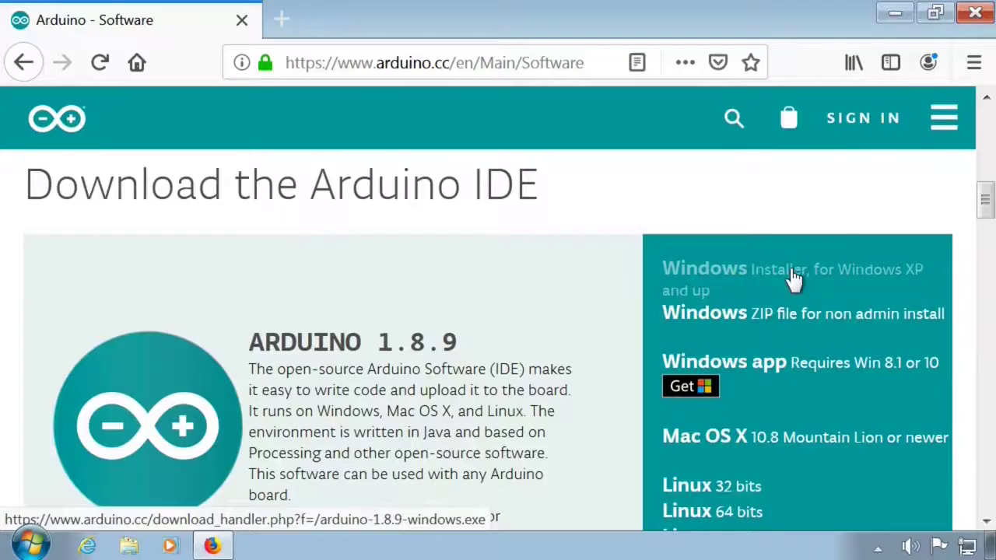
pyautogui.click(792, 269)
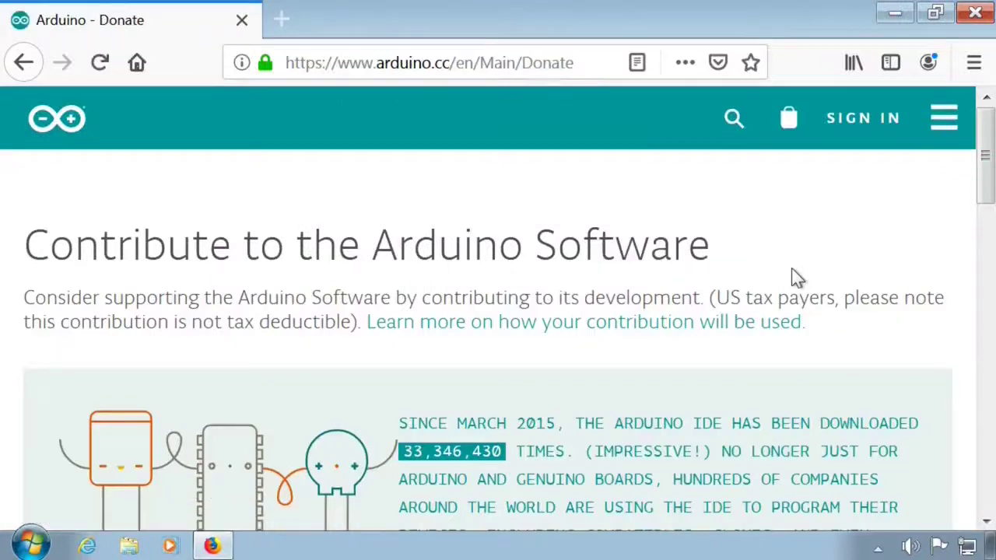
# - Download arduino-1.8.9-windows.exe without contributing, save the file, and close the browser once the download is complete
pyautogui.scroll(-8, 780, 320)
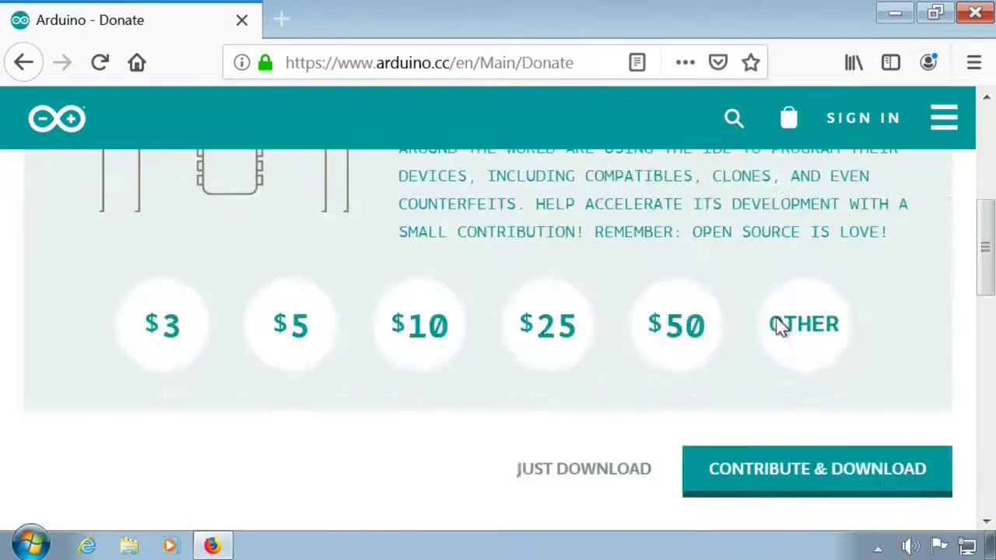
pyautogui.scroll(1, 778, 323)
pyautogui.scroll(3, 781, 323)
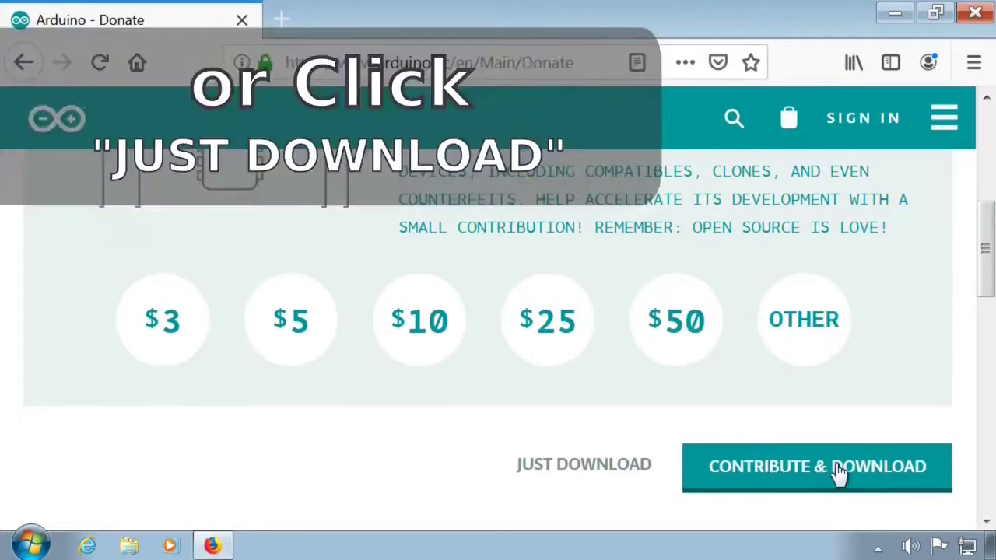
pyautogui.click(583, 467)
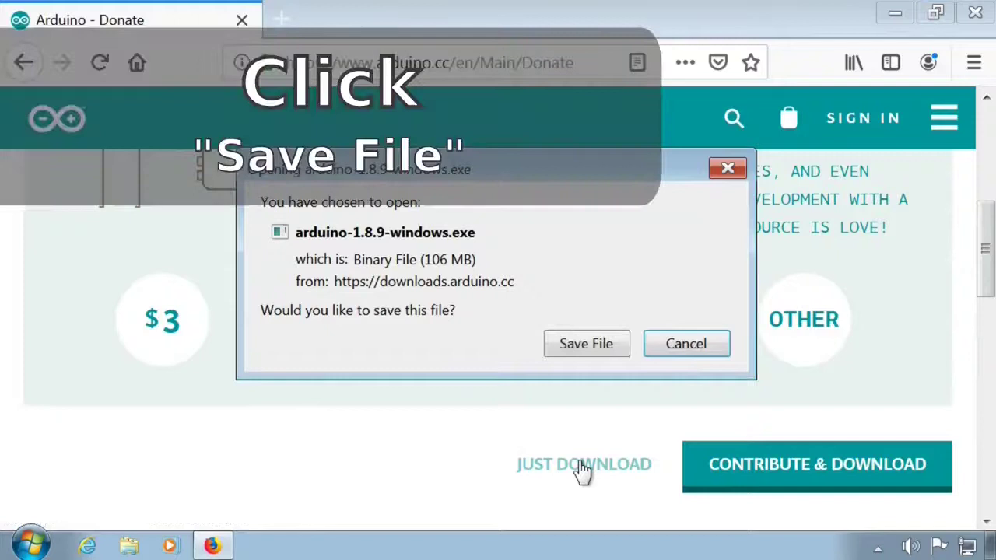
pyautogui.click(594, 346)
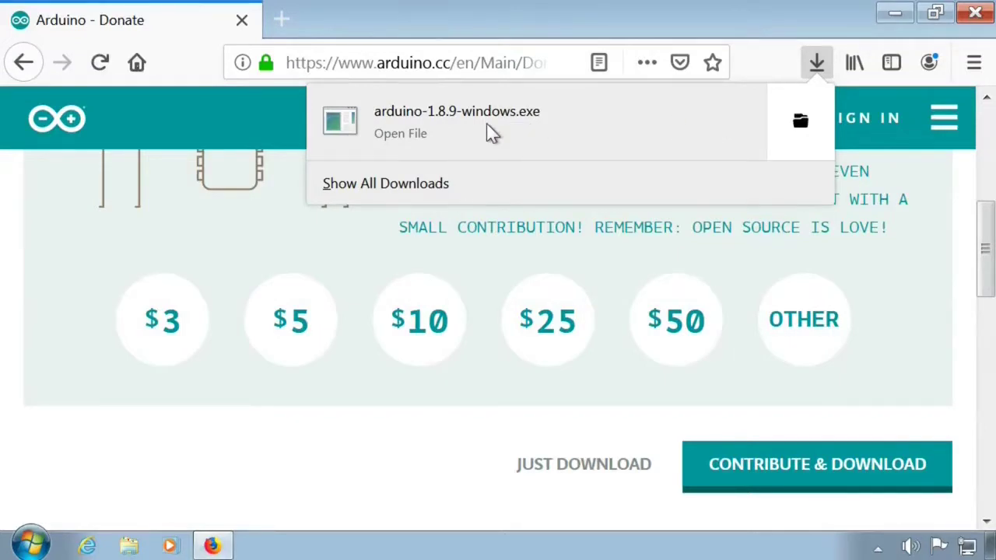
pyautogui.click(977, 17)
pyautogui.click(977, 17)
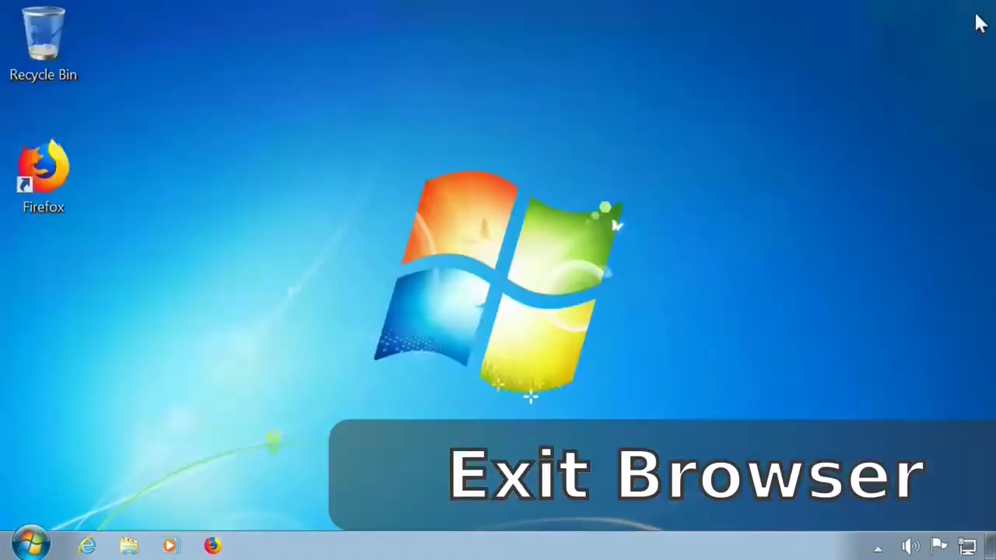
# - Run arduino-1.8.9-windows from the Downloads folder, allow it to open, and close the folder window
pyautogui.click(129, 545)
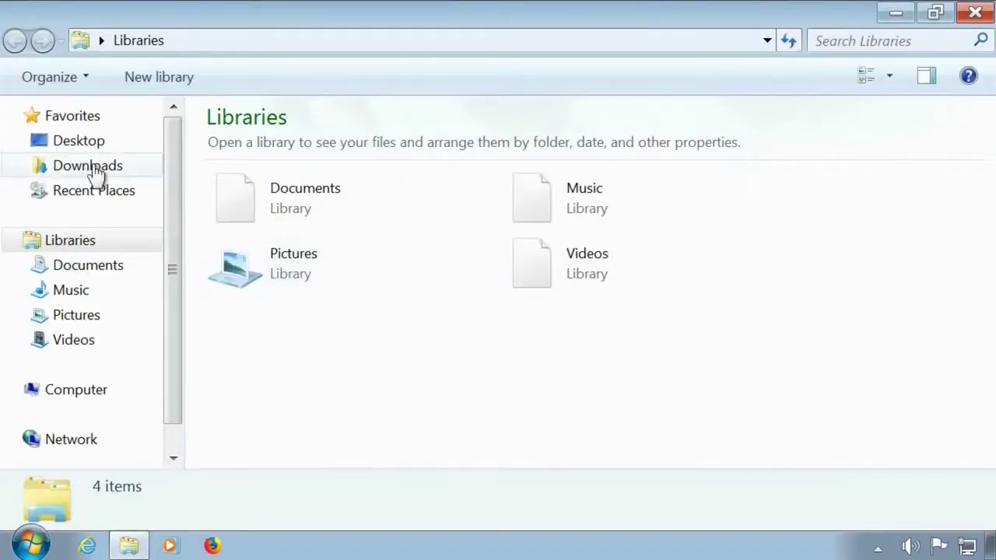
pyautogui.click(99, 165)
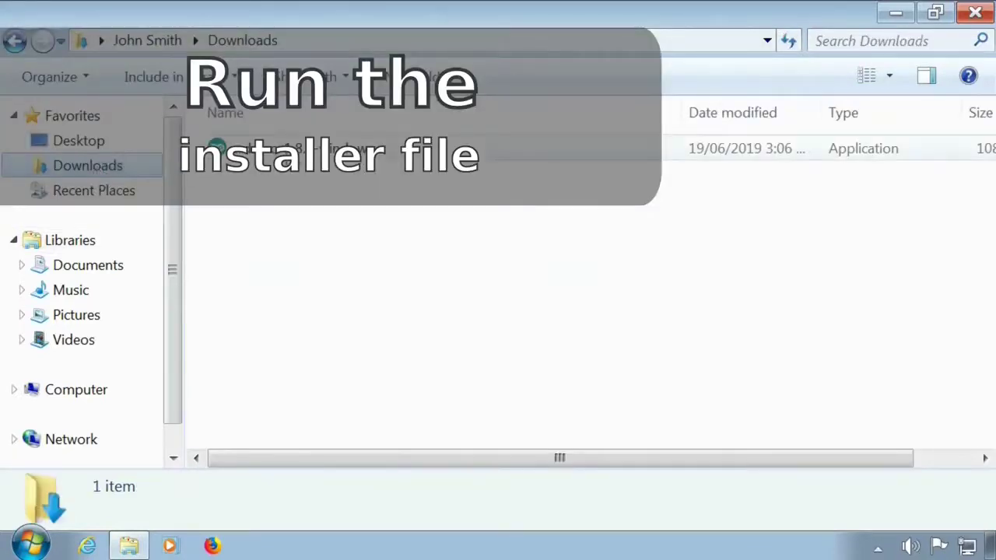
pyautogui.click(264, 162)
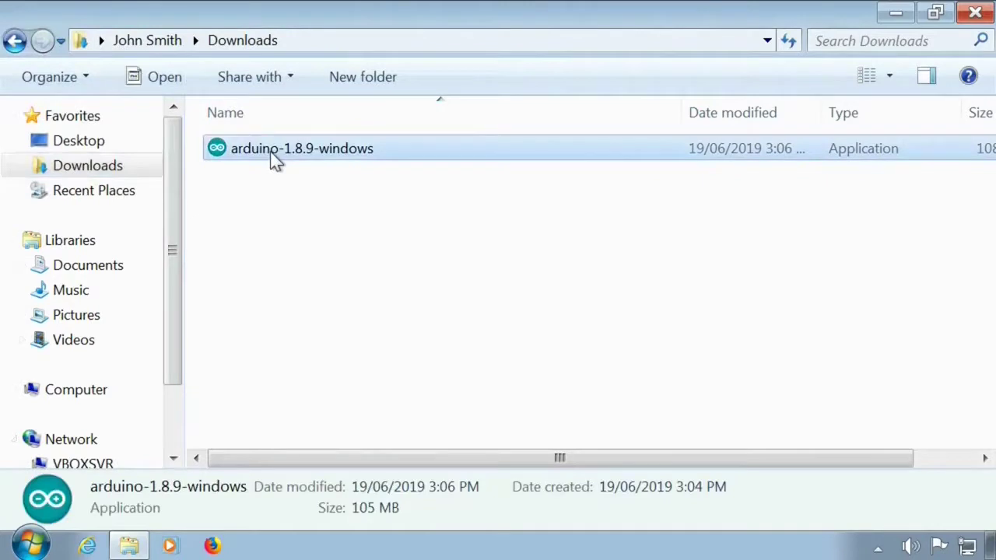
pyautogui.doubleClick(274, 160)
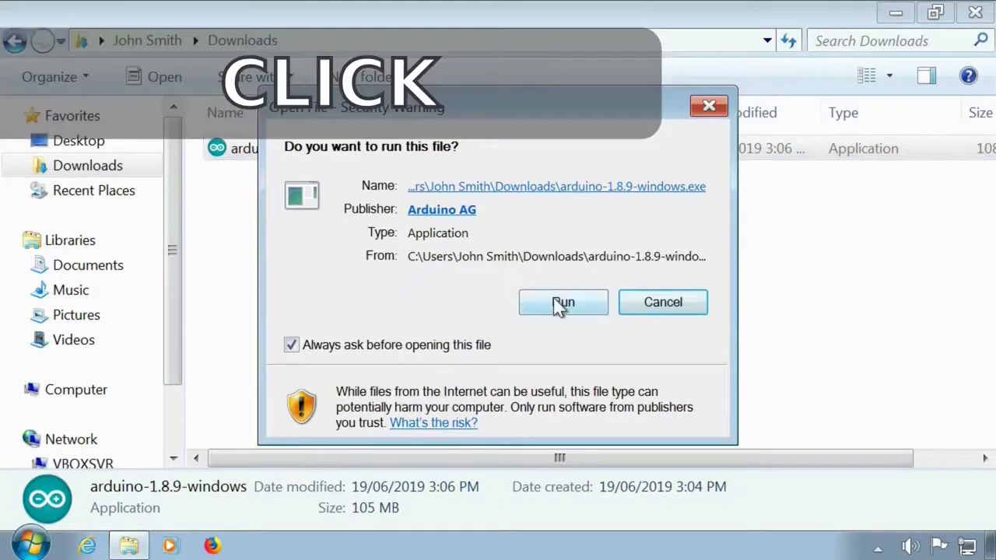
pyautogui.click(562, 303)
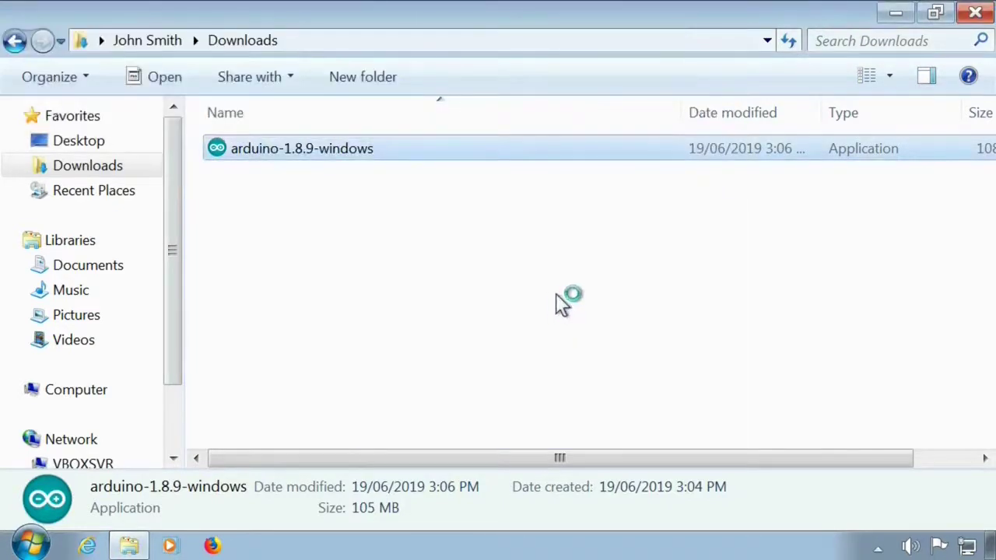
pyautogui.click(975, 15)
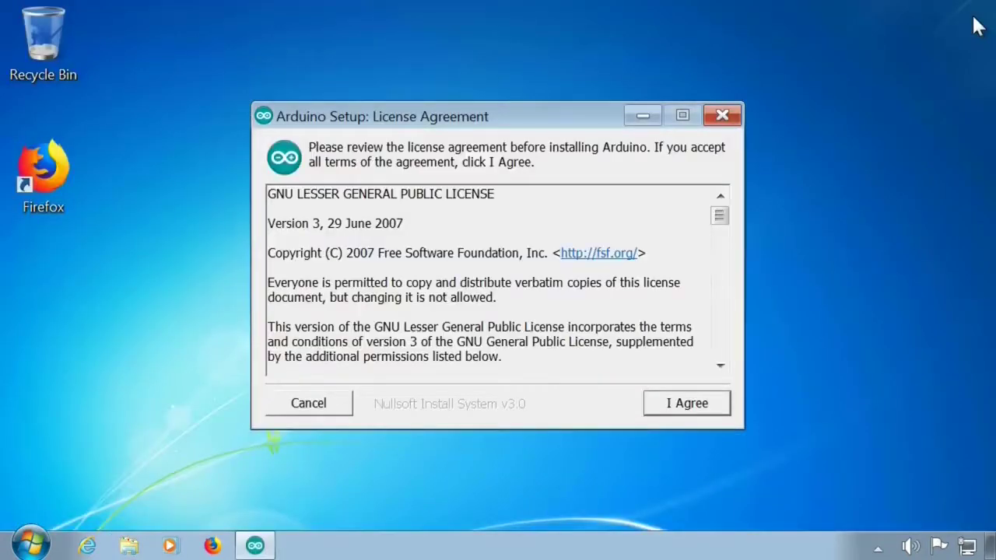
# - Accept the Arduino license and install all components into C:\Program Files (x86)\Arduino
pyautogui.click(674, 404)
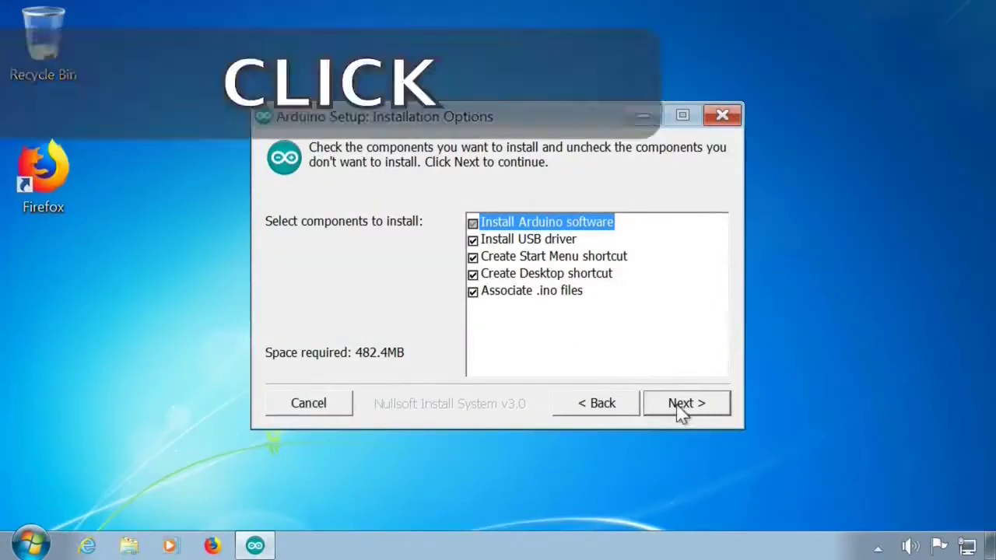
pyautogui.click(679, 406)
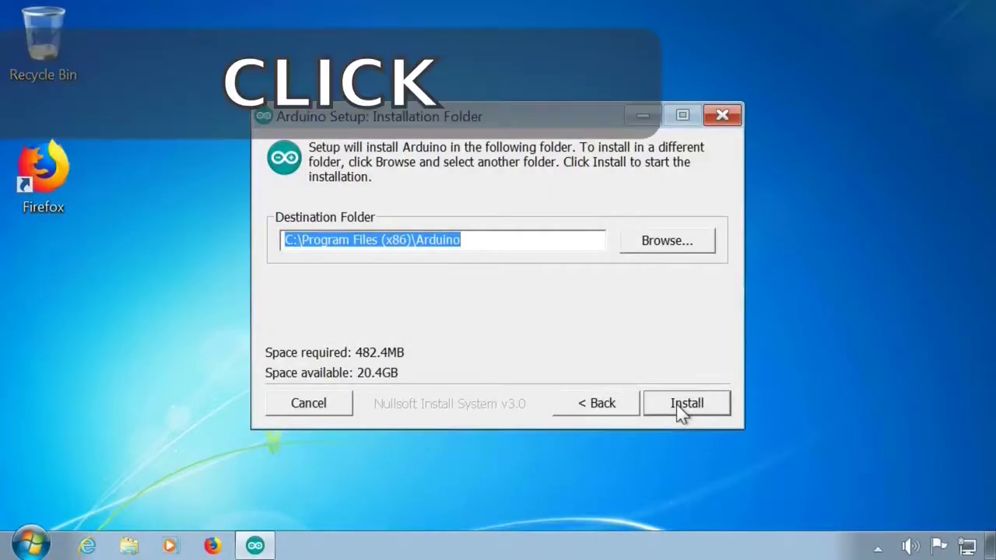
pyautogui.click(677, 406)
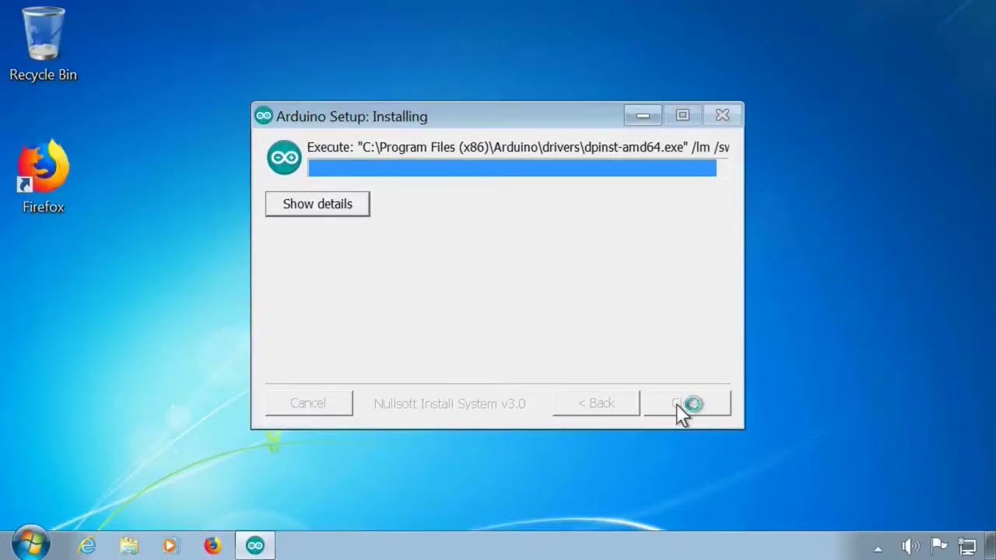
# - Install the offered device drivers, always trusting software from Adafruit Industries, and close the completed Arduino setup
pyautogui.click(462, 265)
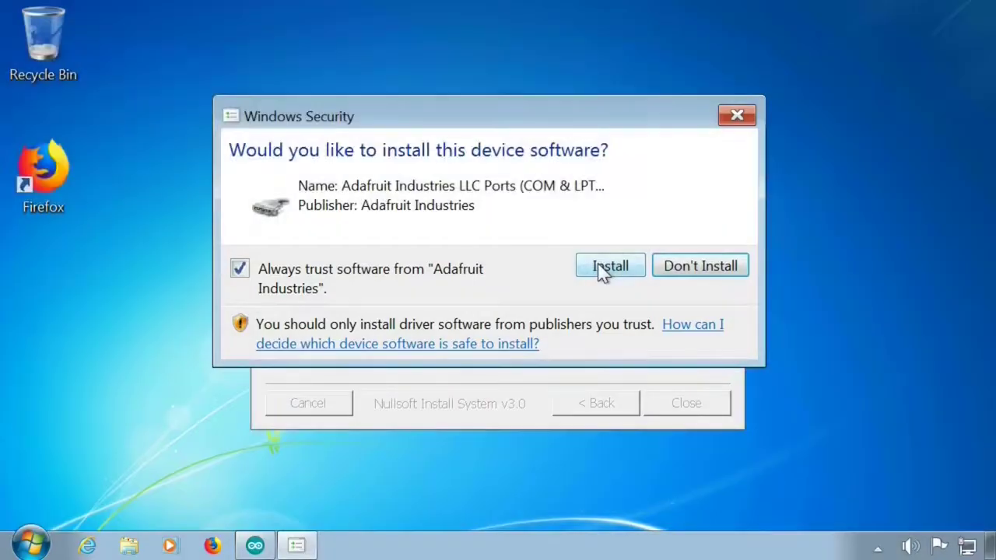
pyautogui.click(604, 269)
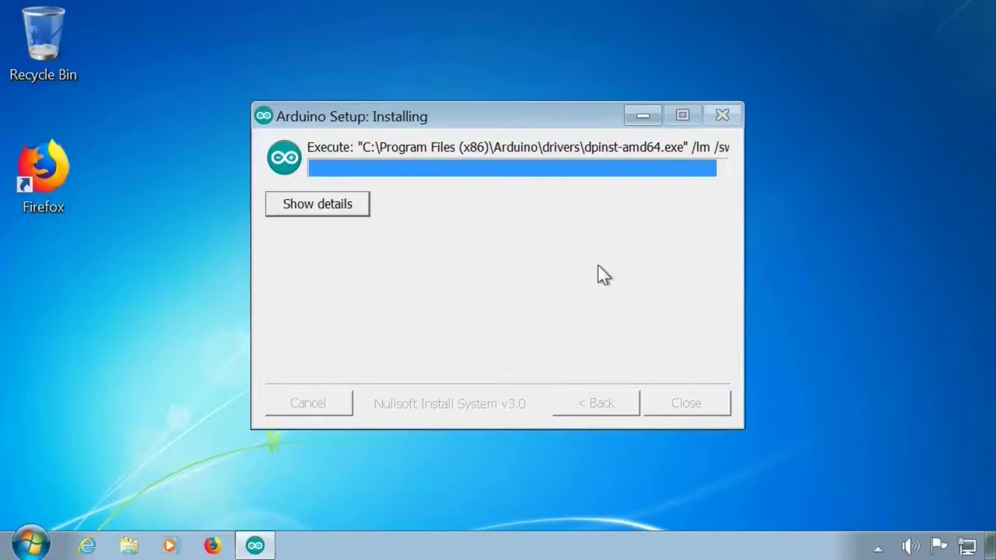
pyautogui.click(596, 269)
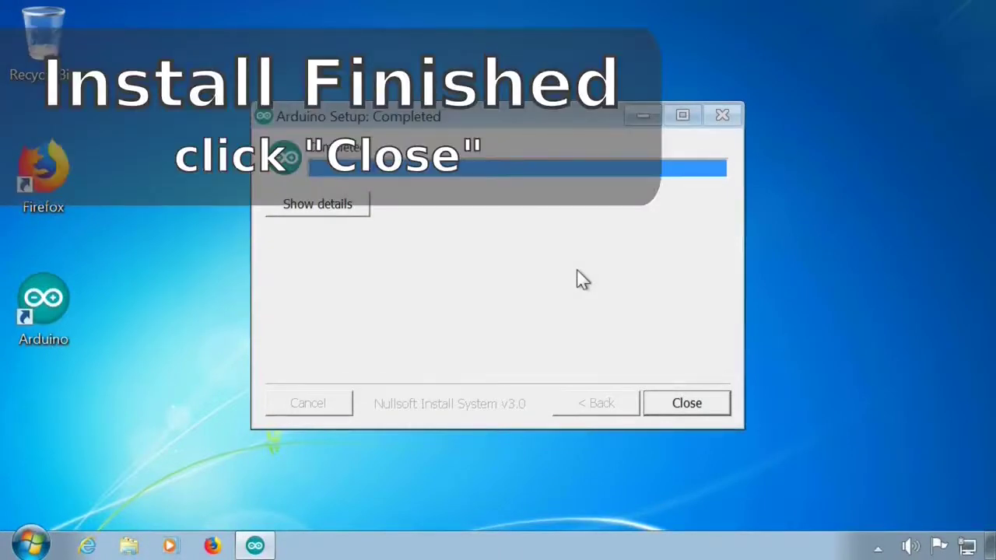
pyautogui.click(684, 404)
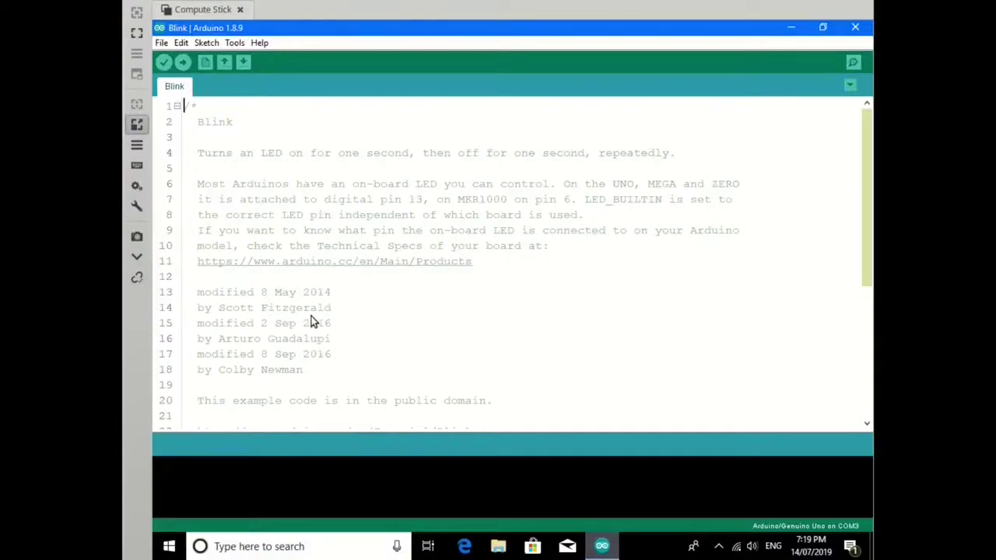
pyautogui.scroll(-5, 315, 315)
pyautogui.rightClick(316, 313)
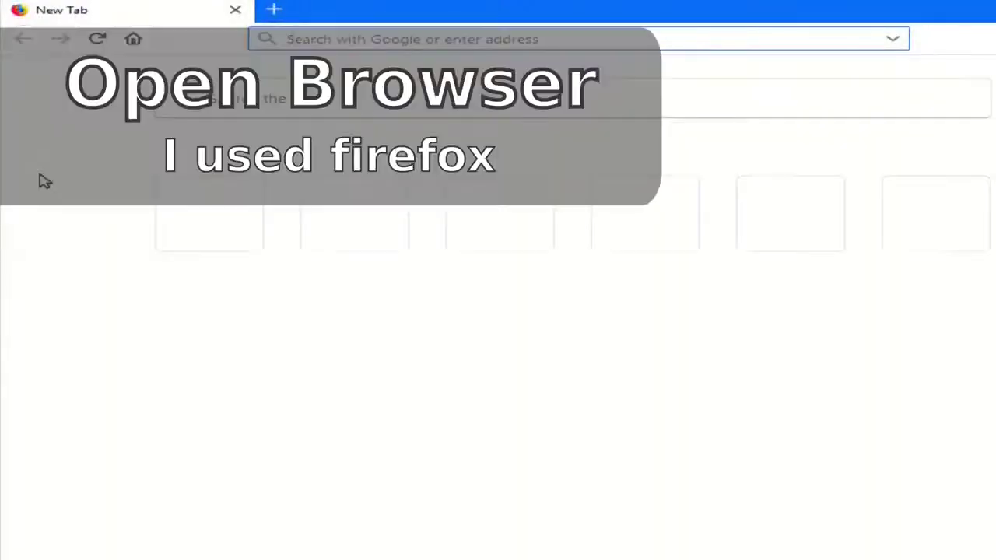
# - Search the web for "Arduino IDE" in Firefox and open the Arduino Software (IDE) result on arduino.cc
pyautogui.click(349, 42)
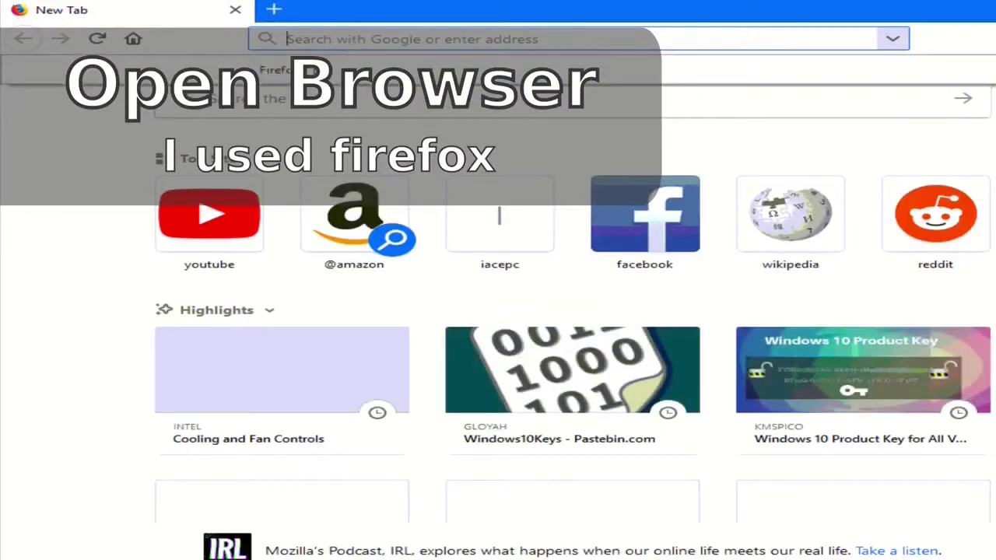
pyautogui.click(307, 100)
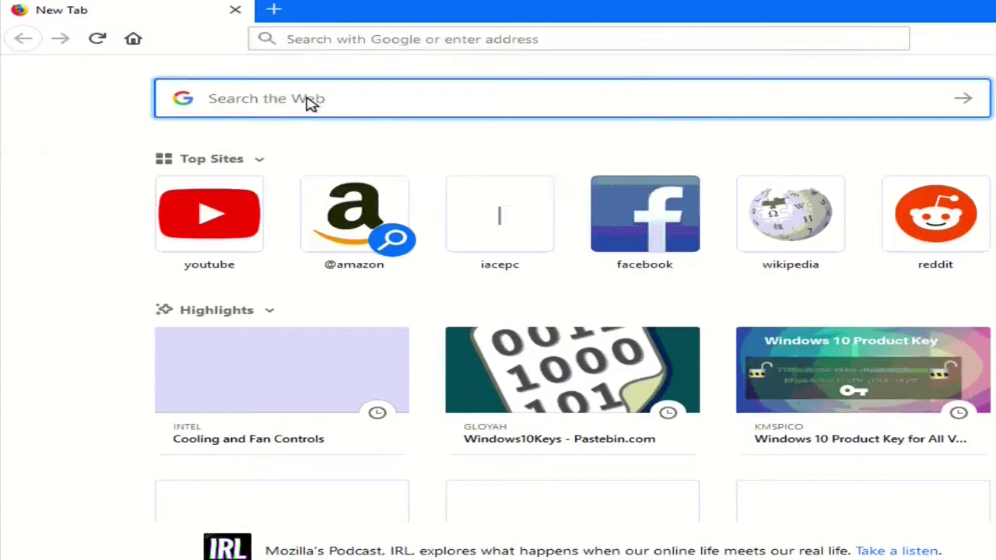
pyautogui.write('a')
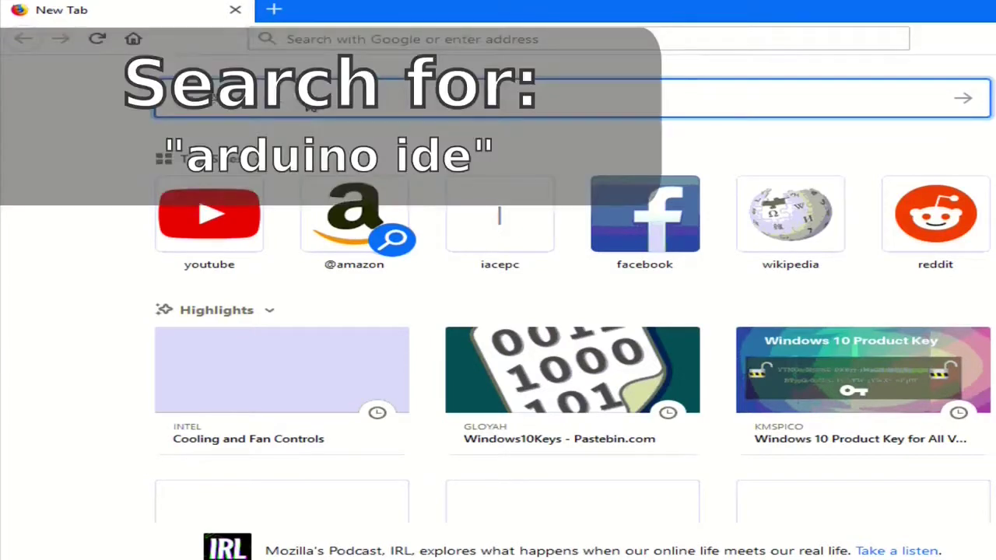
pyautogui.write('rduino IDE')
pyautogui.press('Return')
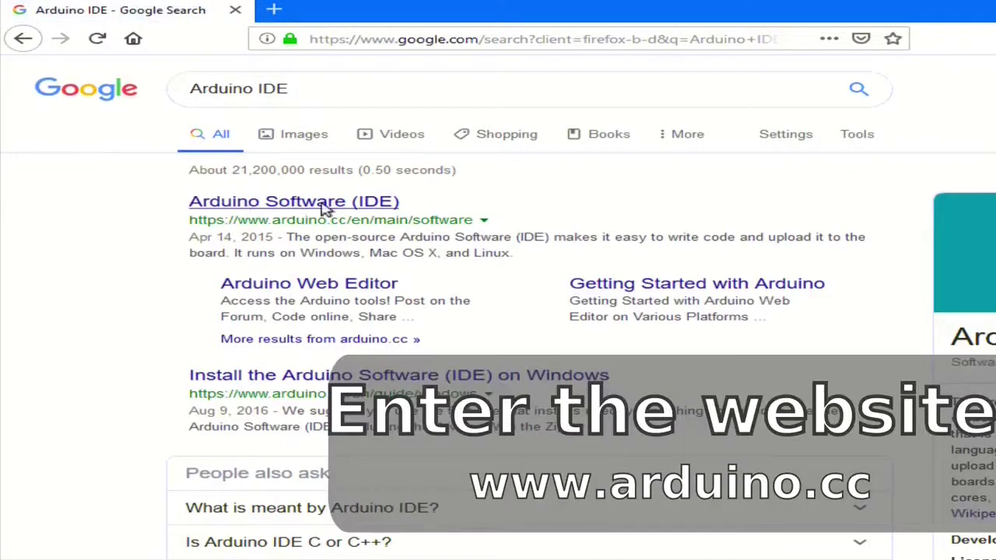
pyautogui.click(296, 209)
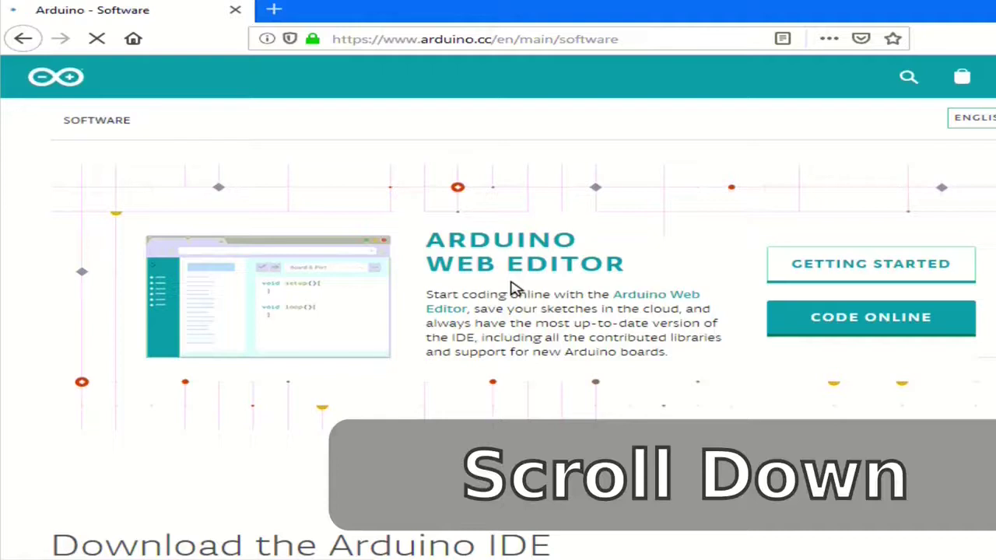
# - Download the Arduino 1.8.9 Windows installer without contributing and save arduino-1.8.9-windows.exe
pyautogui.scroll(-6, 513, 288)
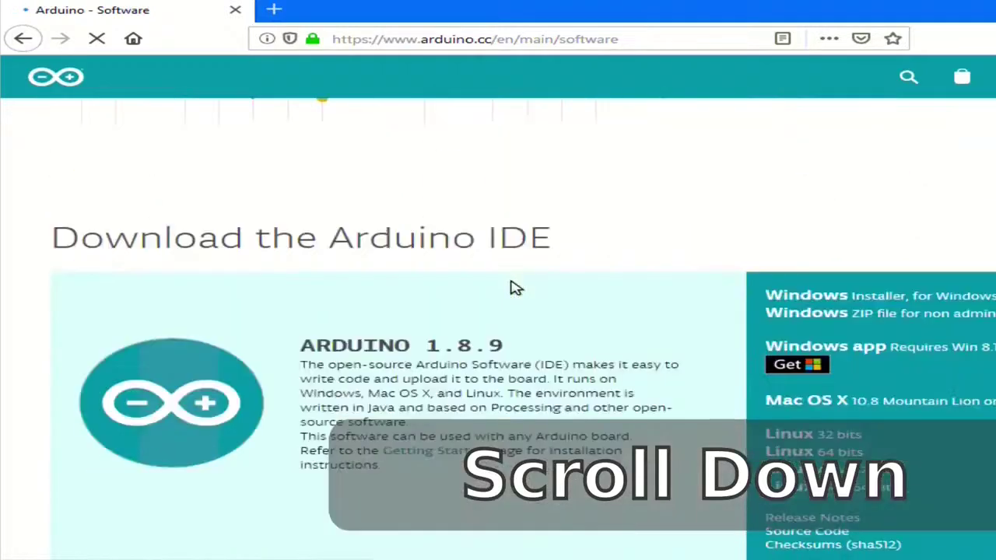
pyautogui.scroll(2, 512, 285)
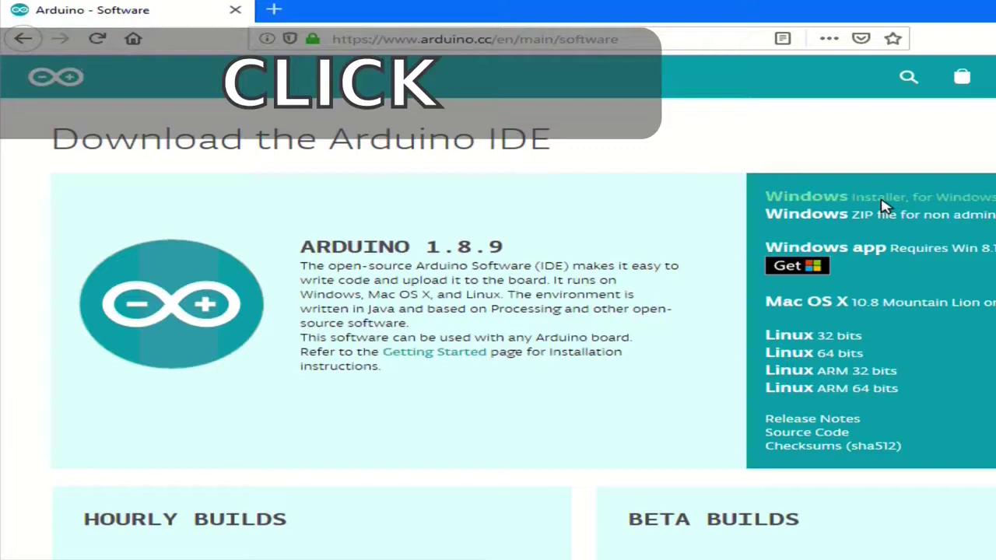
pyautogui.click(884, 202)
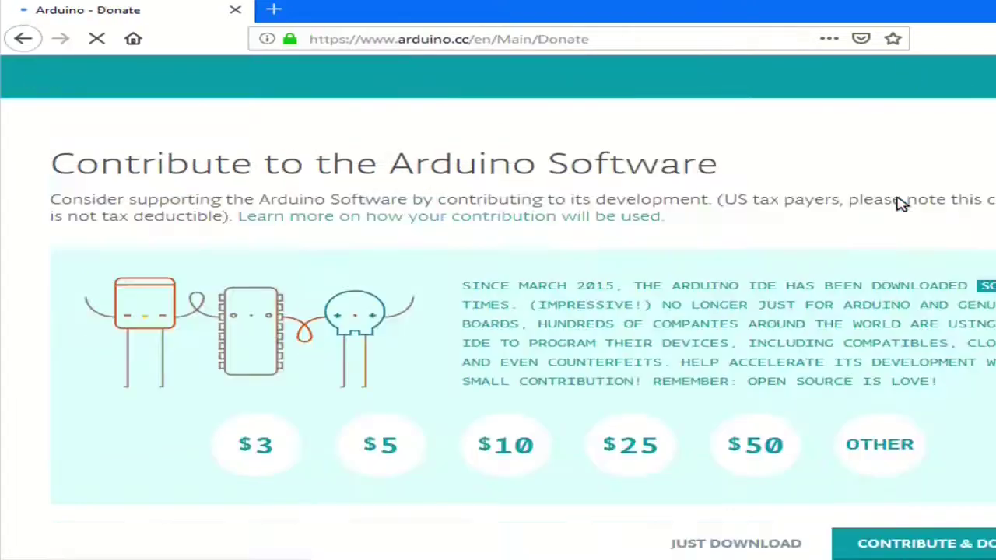
pyautogui.click(958, 548)
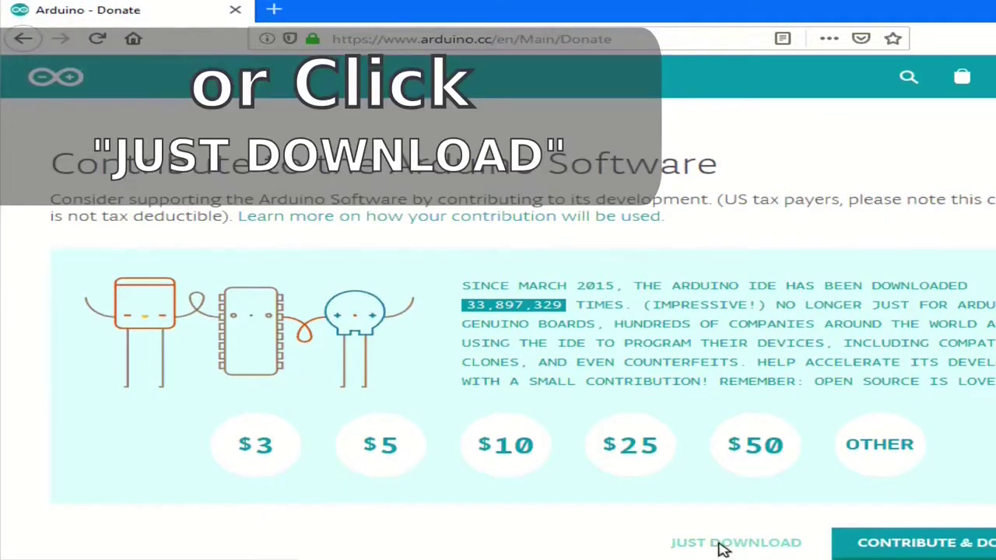
pyautogui.click(722, 548)
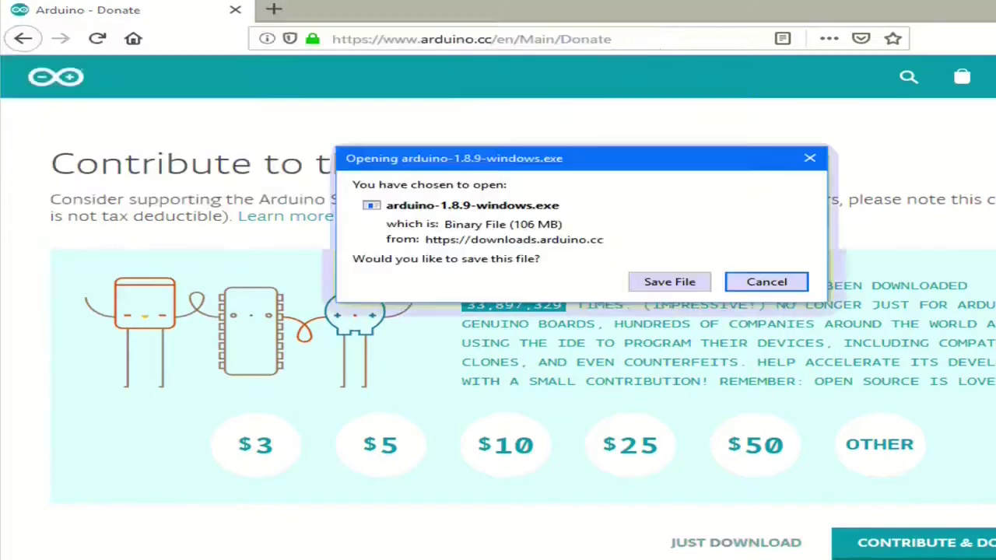
pyautogui.click(666, 284)
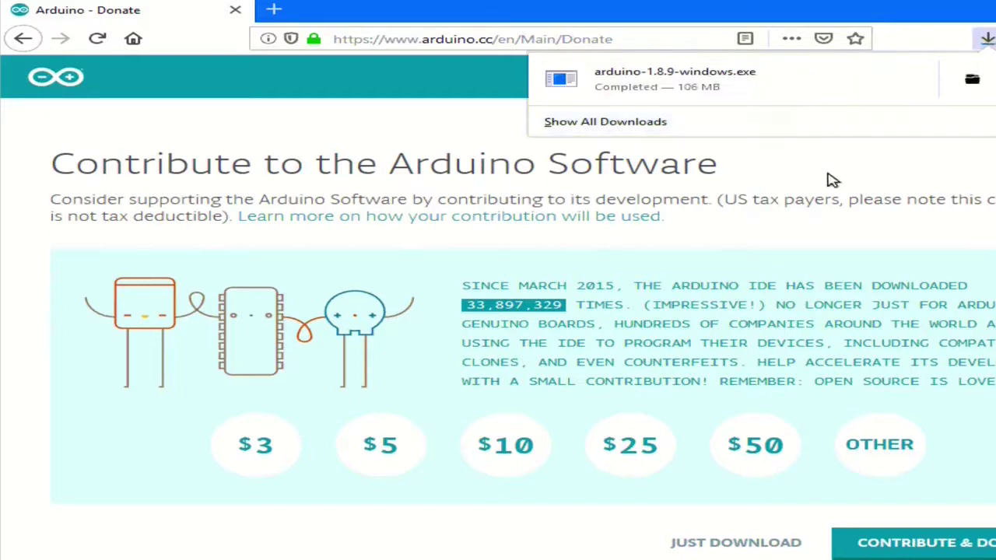
# - Open the folder containing the downloaded arduino-1.8.9-windows.exe and run the installer
pyautogui.click(972, 80)
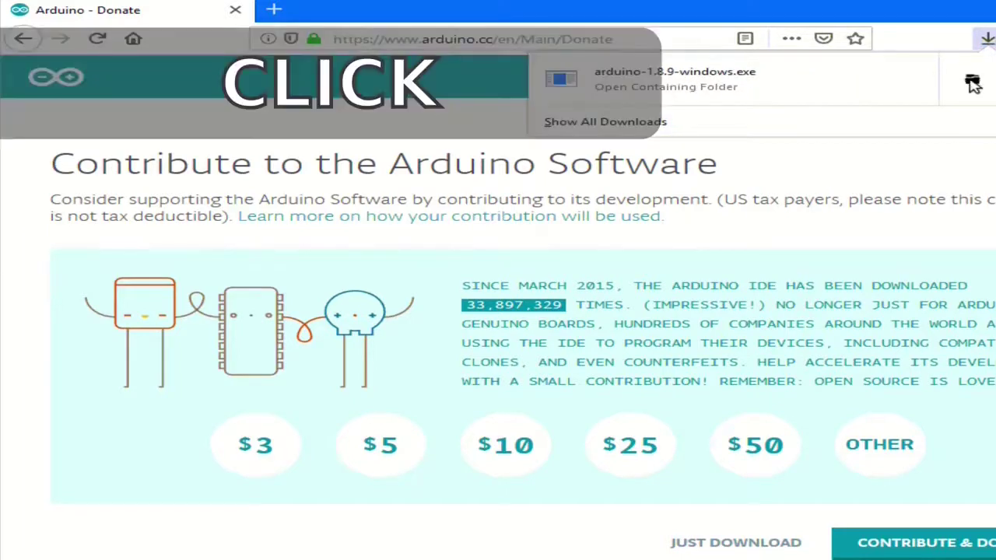
pyautogui.click(971, 80)
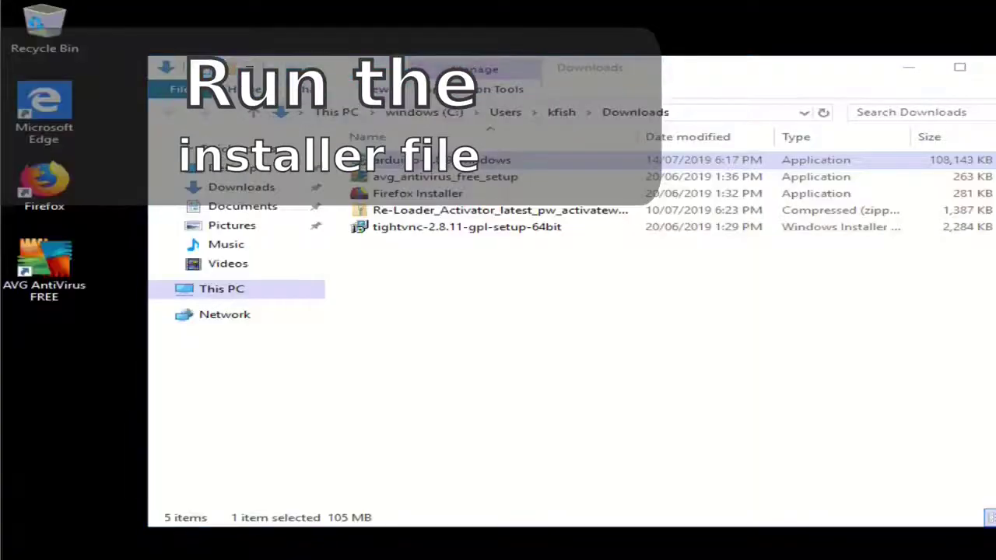
pyautogui.doubleClick(458, 167)
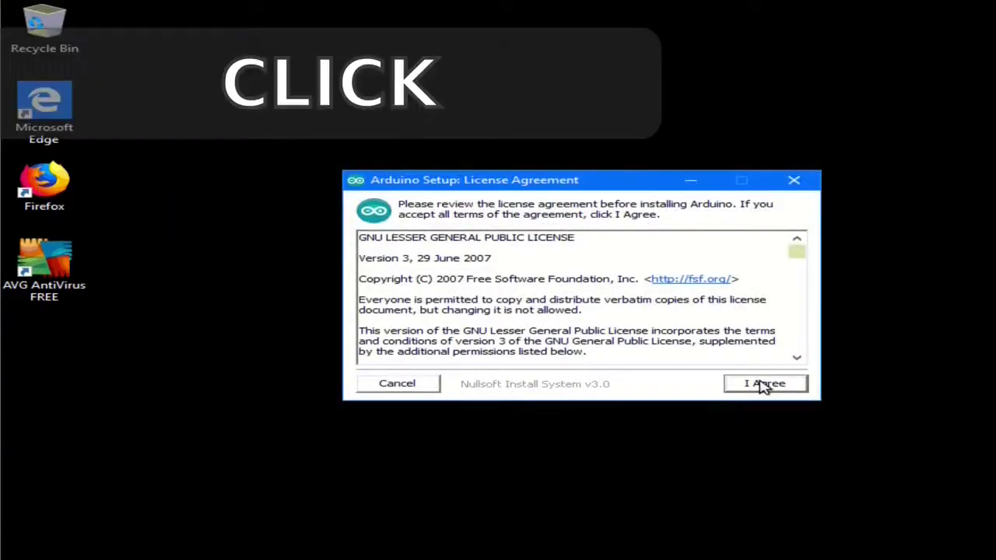
# - Accept the Arduino license and install all listed components into C:\Program Files (x86)\Arduino
pyautogui.click(762, 385)
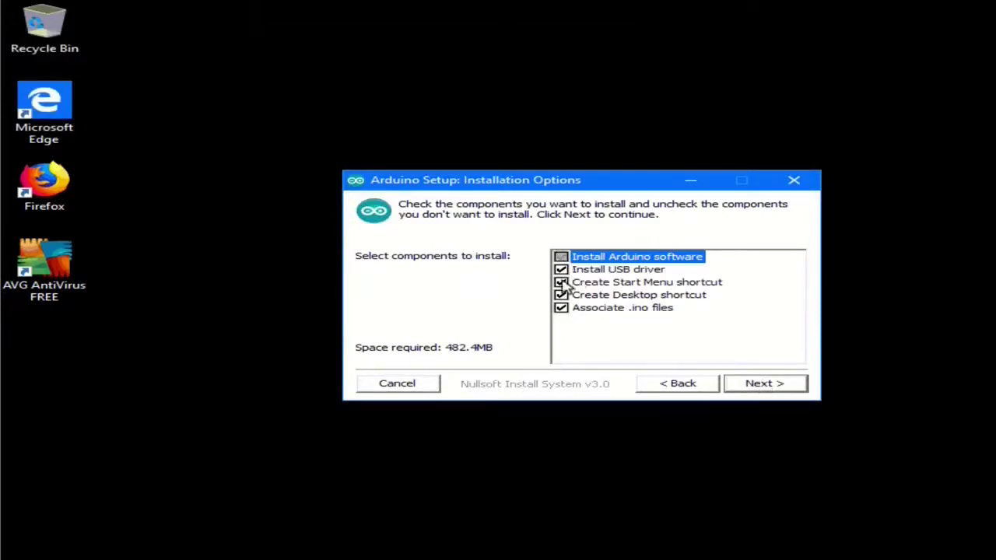
pyautogui.click(773, 387)
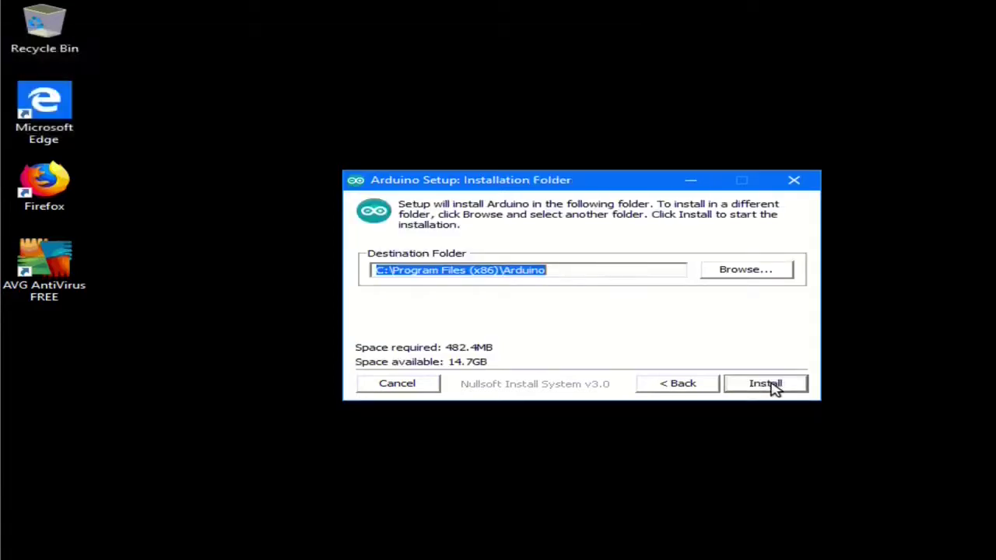
pyautogui.click(766, 384)
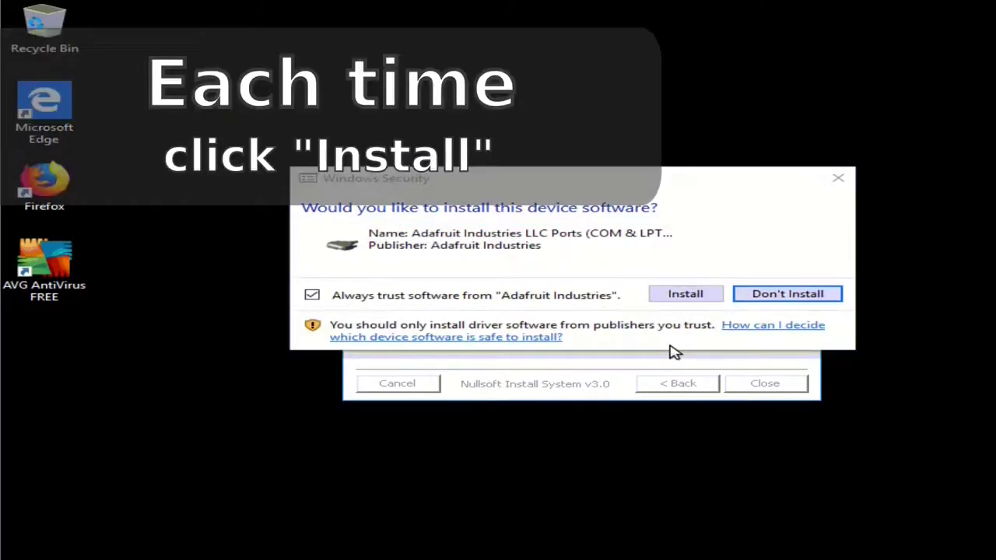
# - Install the device drivers from Adafruit Industries, Arduino srl and Arduino LLC, and close the completed Arduino setup
pyautogui.click(686, 294)
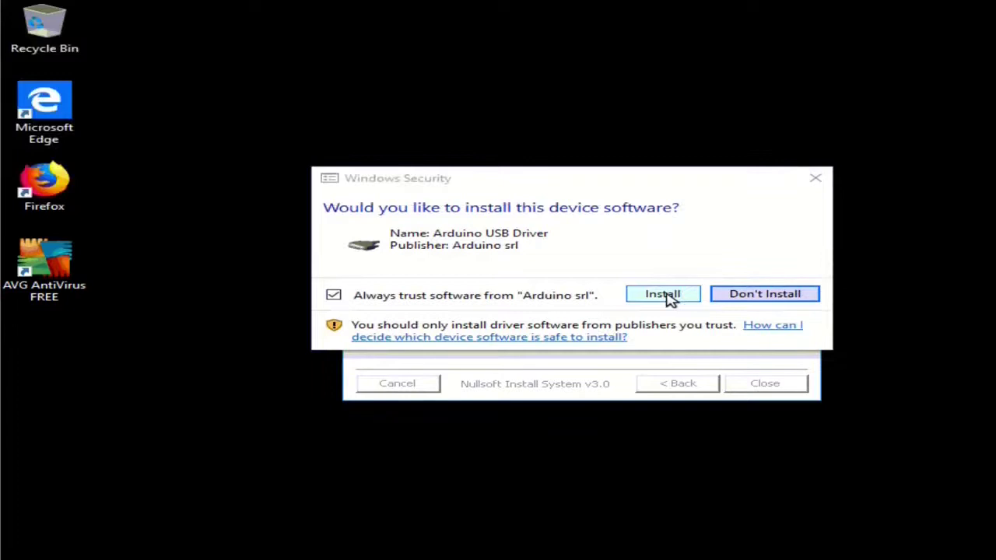
pyautogui.click(670, 299)
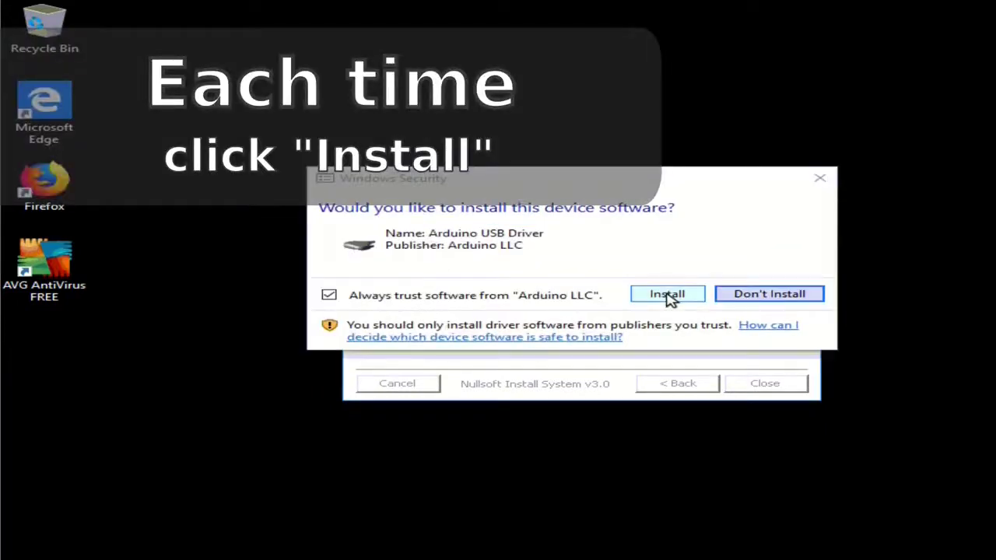
pyautogui.click(668, 296)
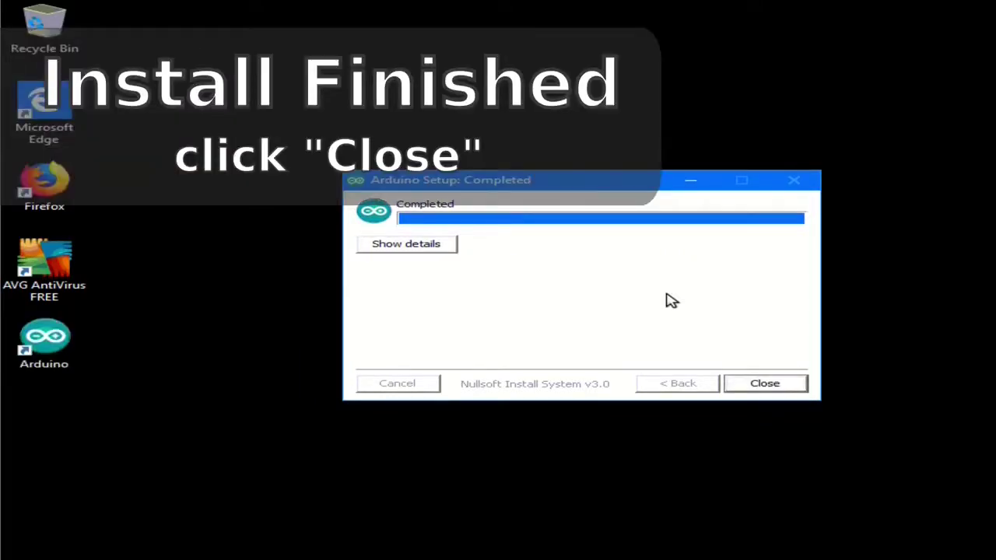
pyautogui.click(766, 385)
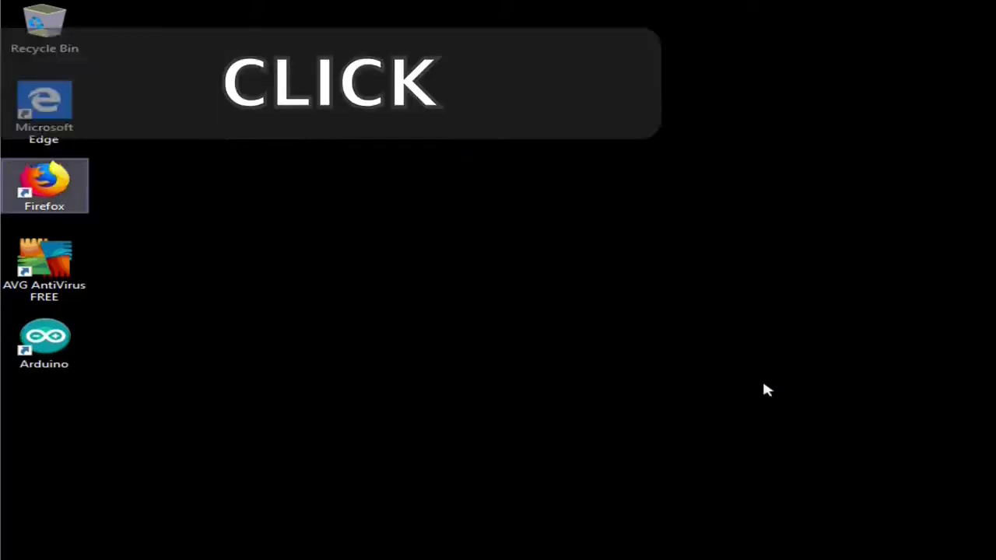
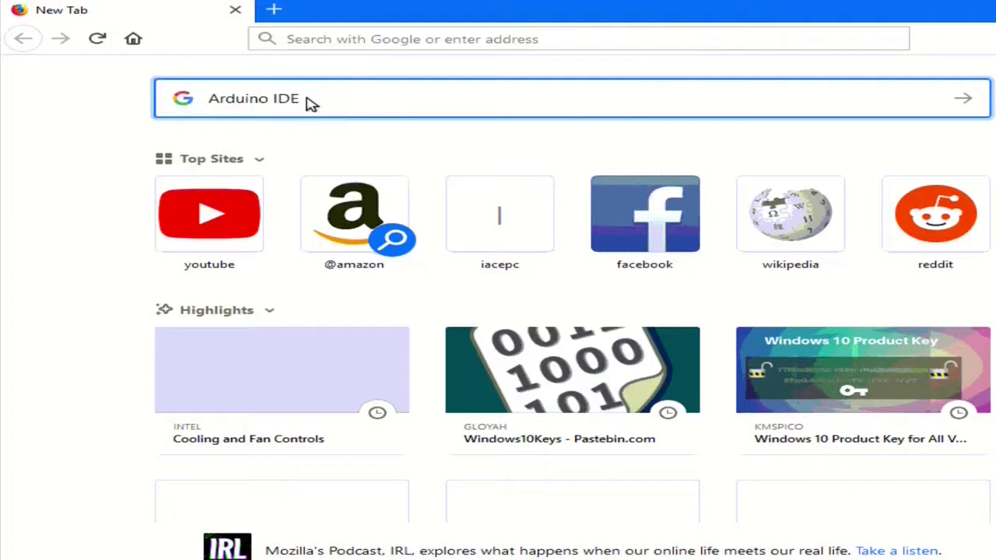
# - Search the web for "Arduino IDE" and open the Arduino Software (IDE) result on arduino.cc
pyautogui.press('Return')
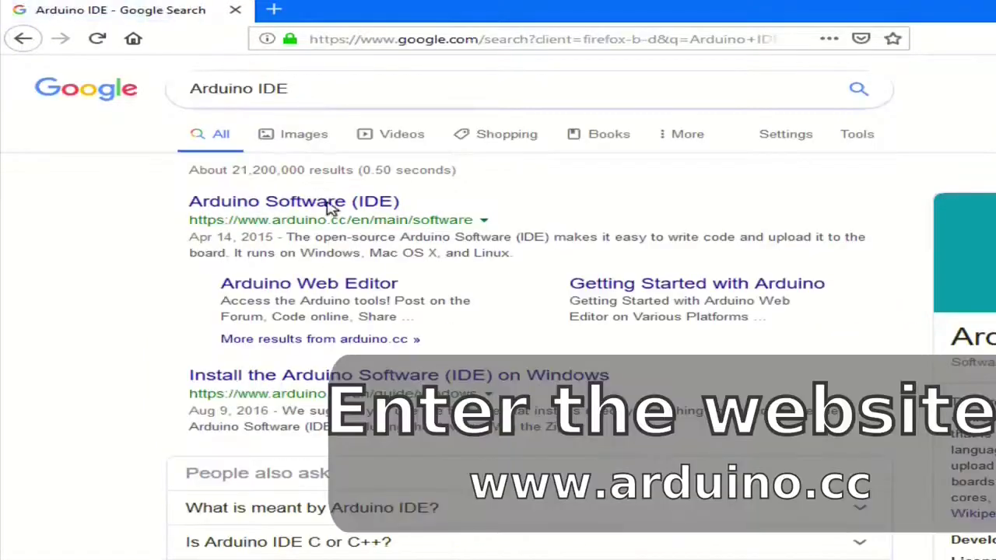
pyautogui.click(294, 206)
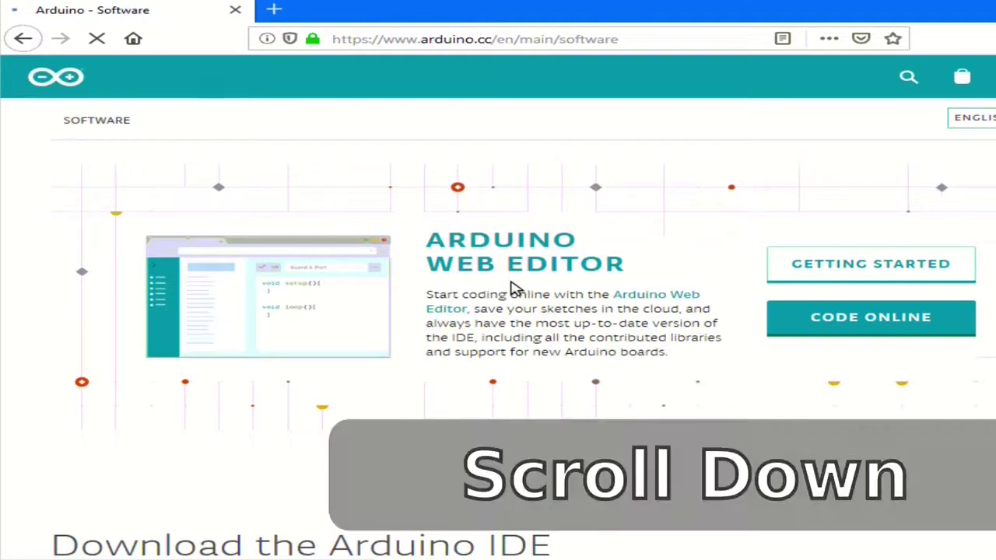
# - Download the Arduino 1.8.9 Windows installer without contributing and save arduino-1.8.9-windows.exe
pyautogui.scroll(-6, 514, 288)
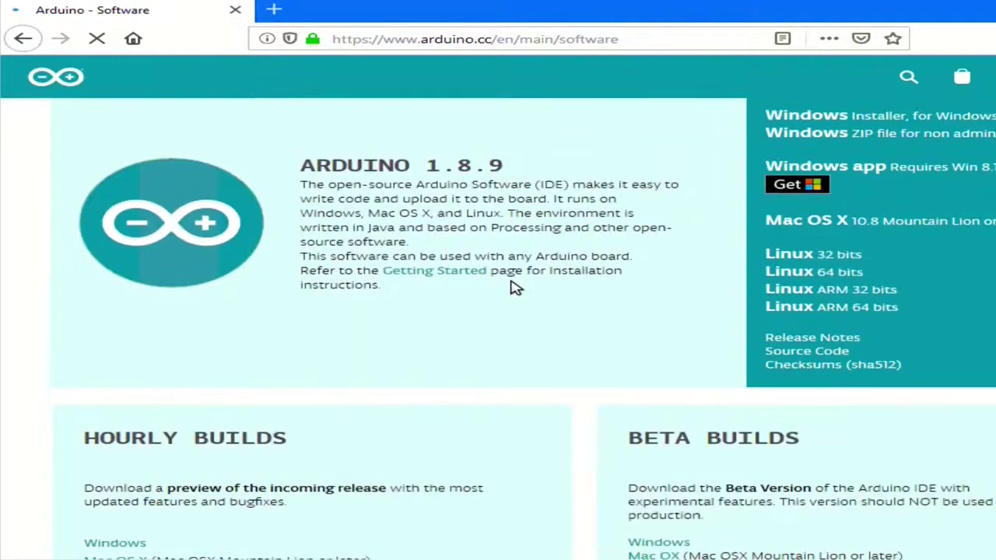
pyautogui.scroll(2, 510, 286)
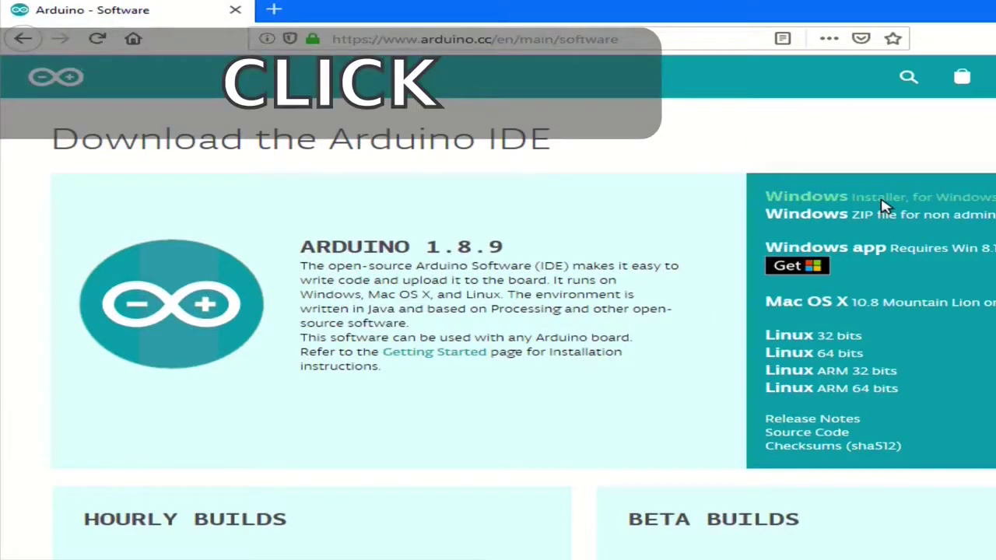
pyautogui.click(883, 204)
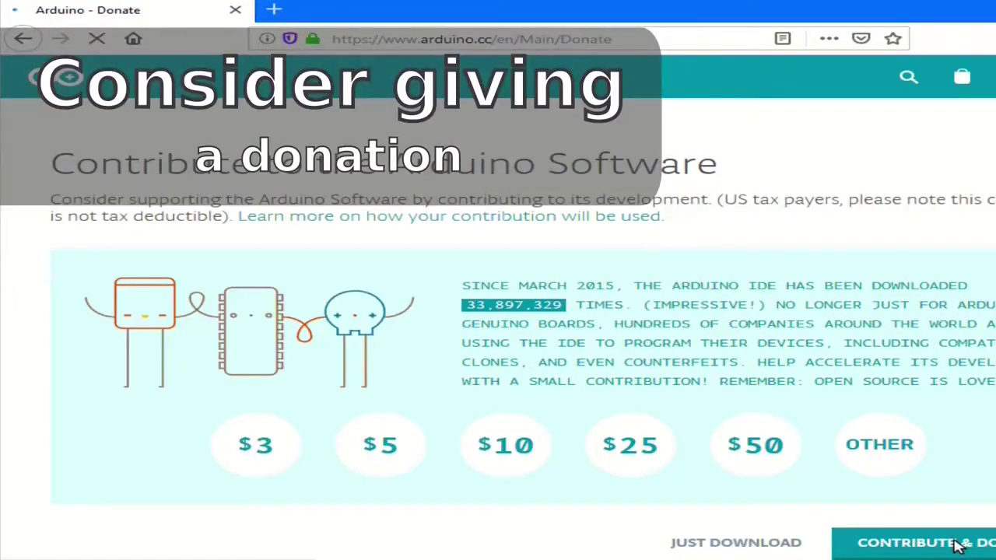
pyautogui.click(957, 547)
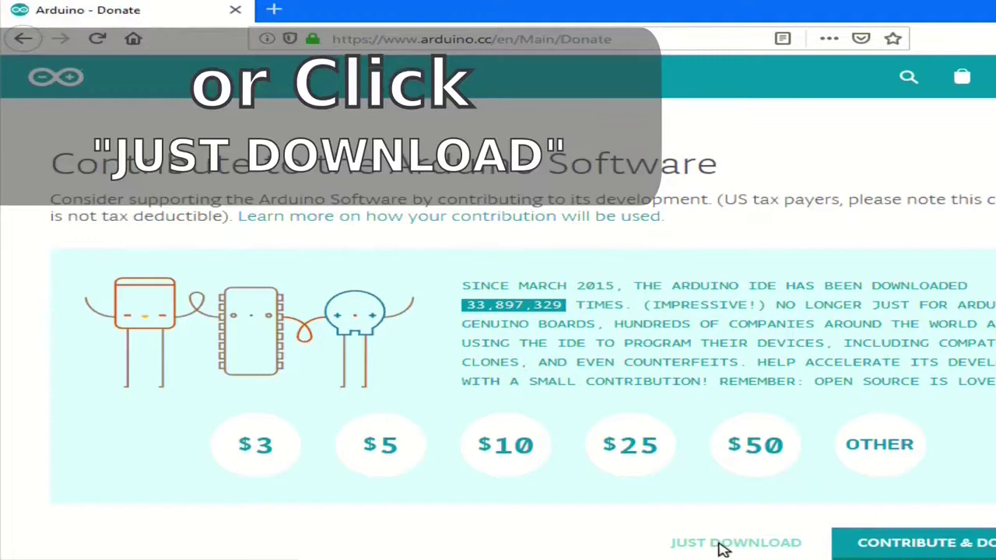
pyautogui.click(722, 545)
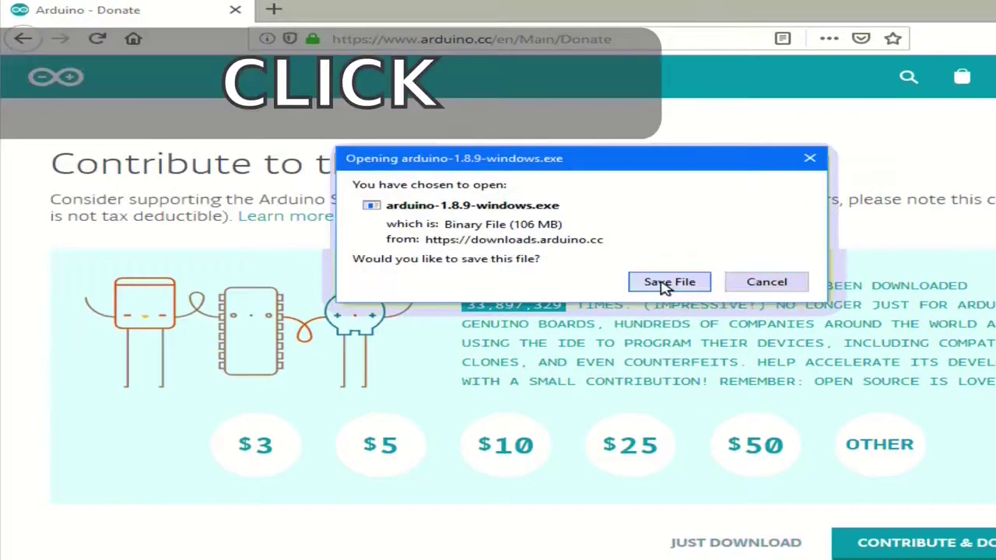
pyautogui.click(668, 283)
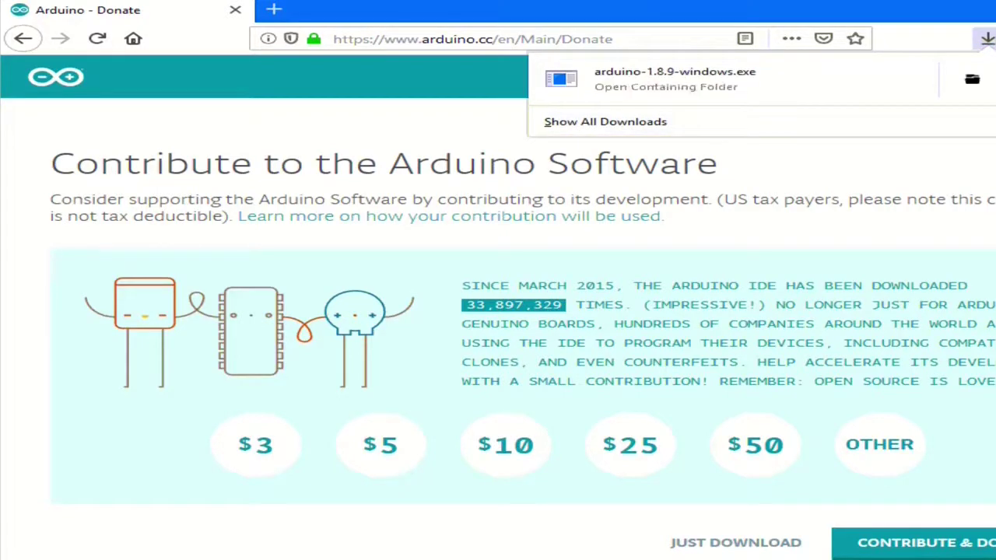
# - Show the saved arduino-1.8.9-windows.exe in the Downloads folder and start the installer
pyautogui.click(973, 80)
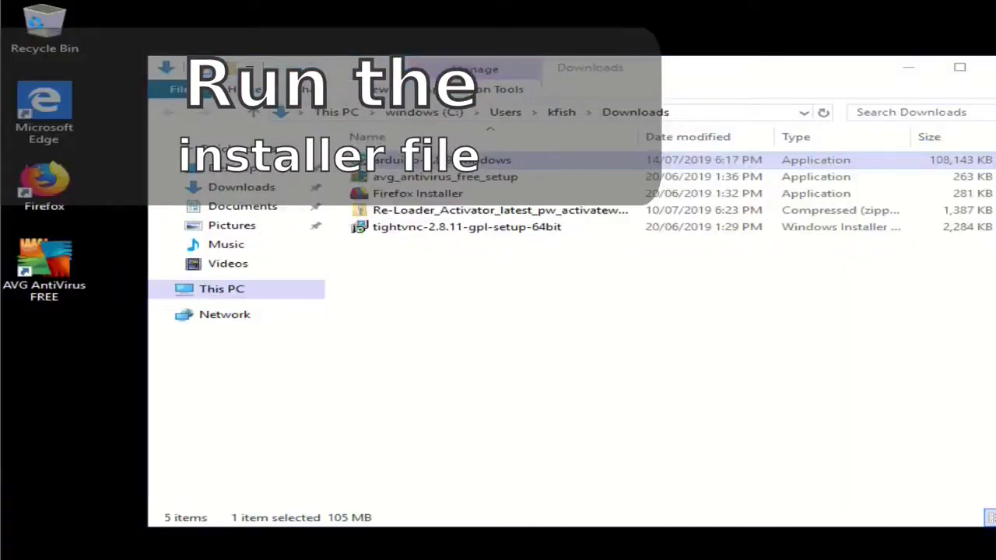
pyautogui.click(452, 161)
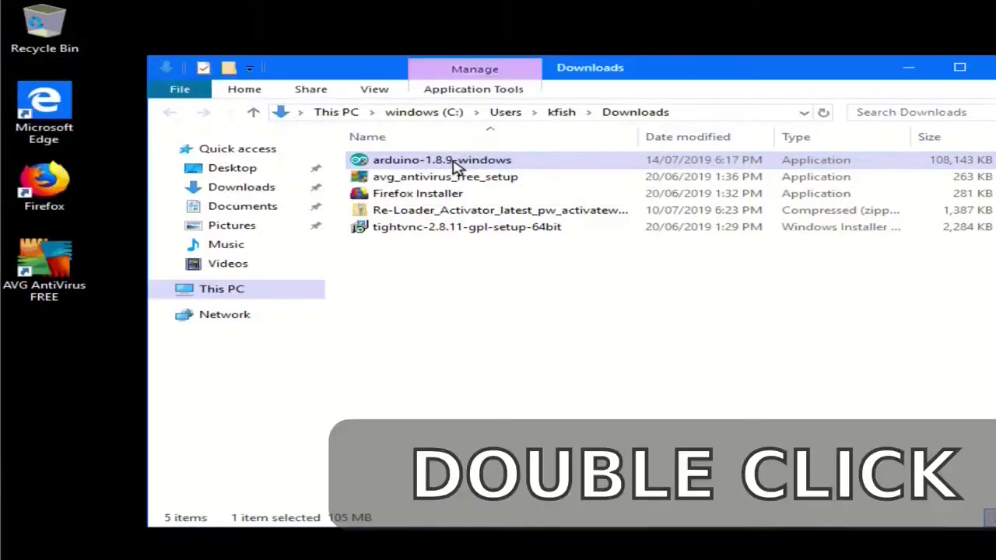
pyautogui.doubleClick(455, 162)
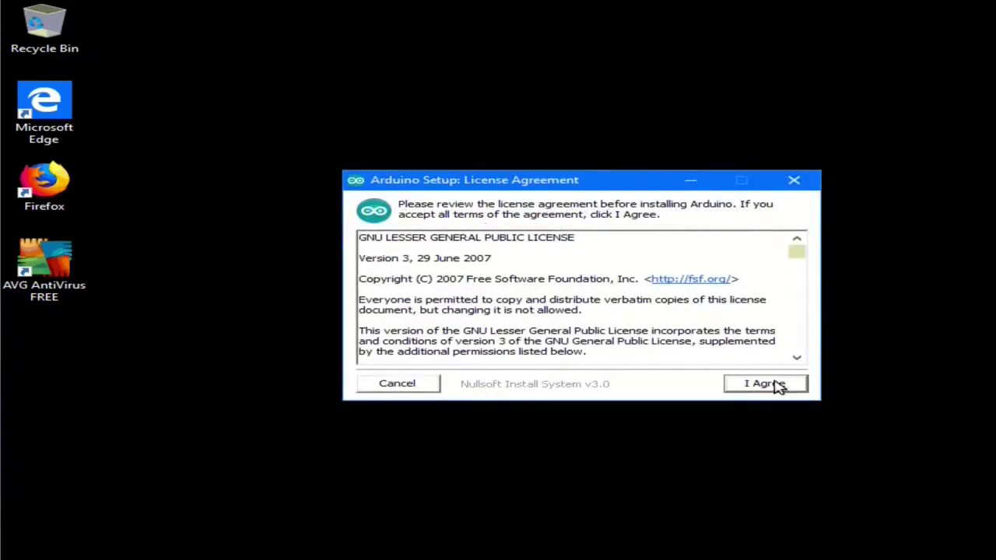
# - Agree to the Arduino license and install all components into C:\Program Files (x86)\Arduino
pyautogui.click(763, 384)
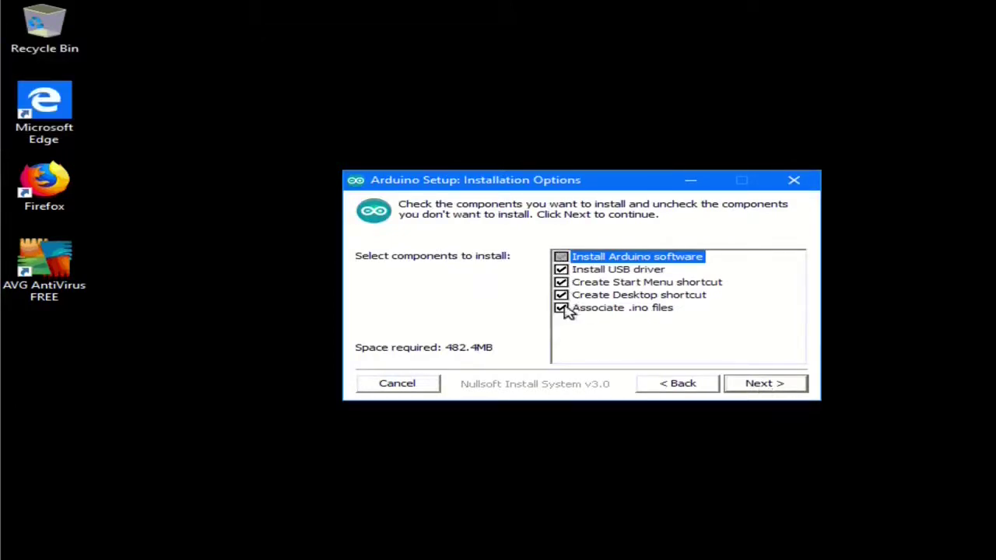
pyautogui.click(774, 387)
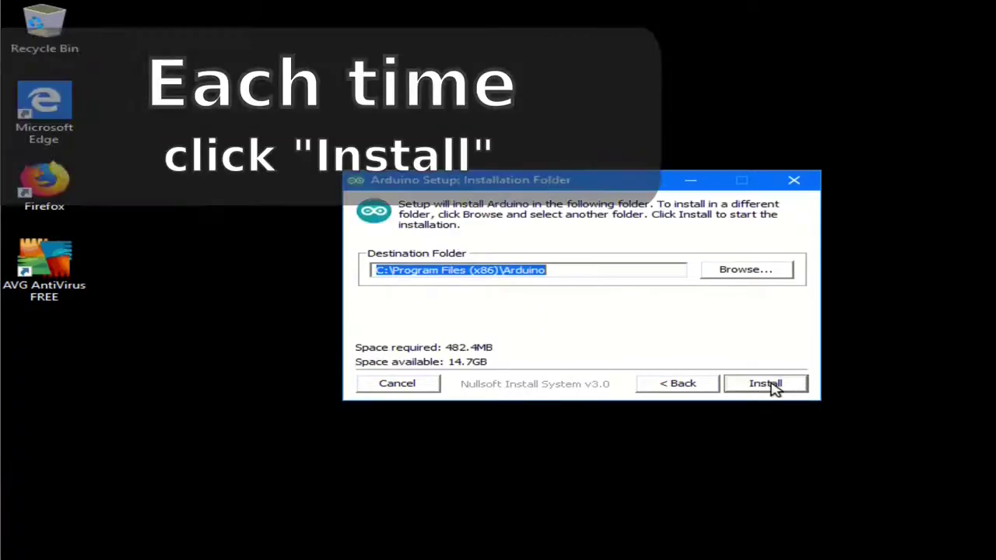
pyautogui.click(766, 383)
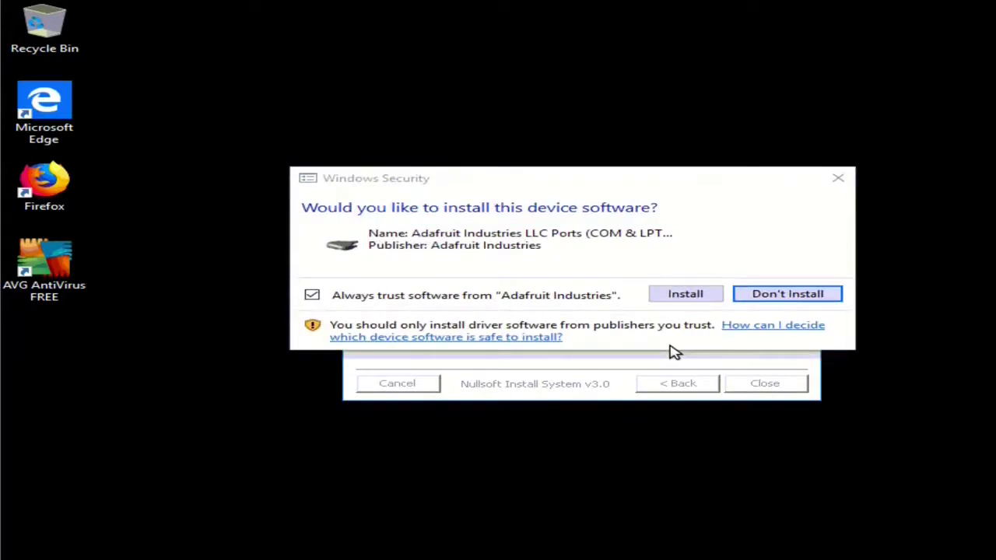
# - Install the three offered device drivers, always trusting software from Adafruit Industries, Arduino srl and Arduino LLC
pyautogui.click(686, 294)
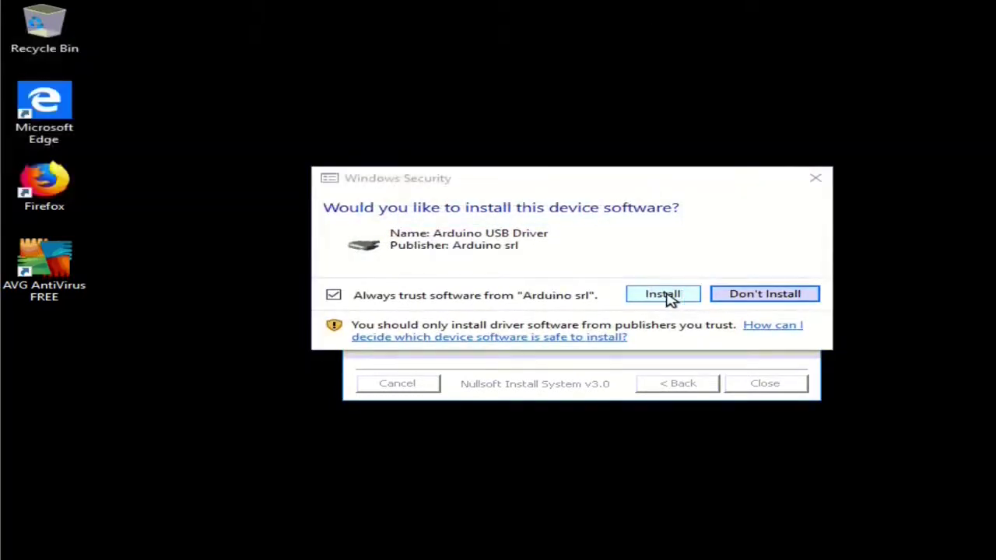
pyautogui.click(663, 296)
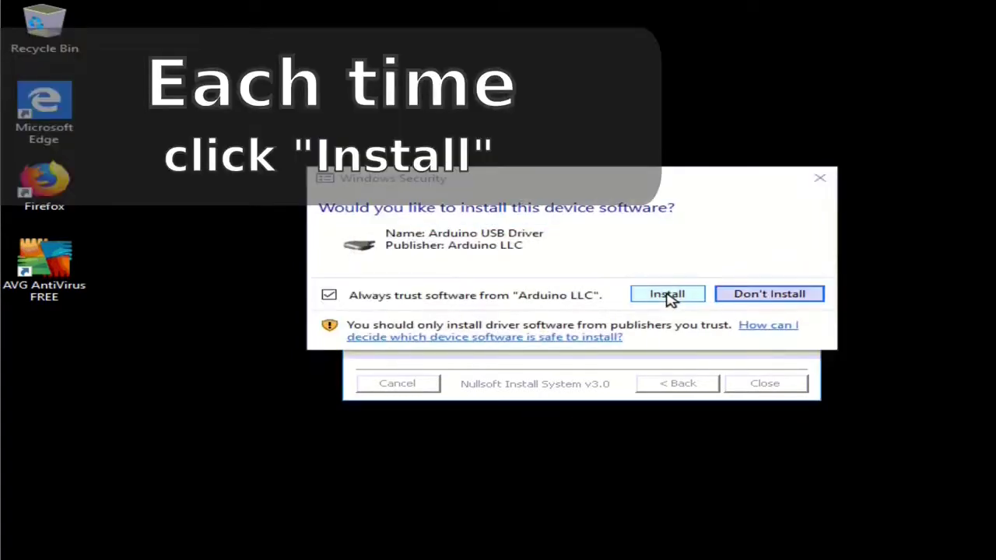
pyautogui.click(667, 296)
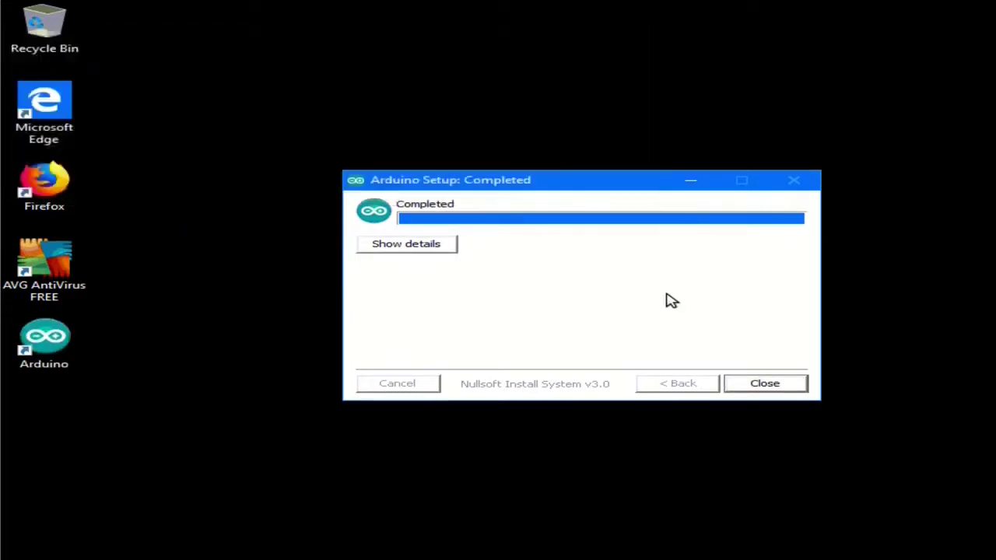
# - Close the completed Arduino setup and launch Arduino from its desktop shortcut
pyautogui.click(765, 386)
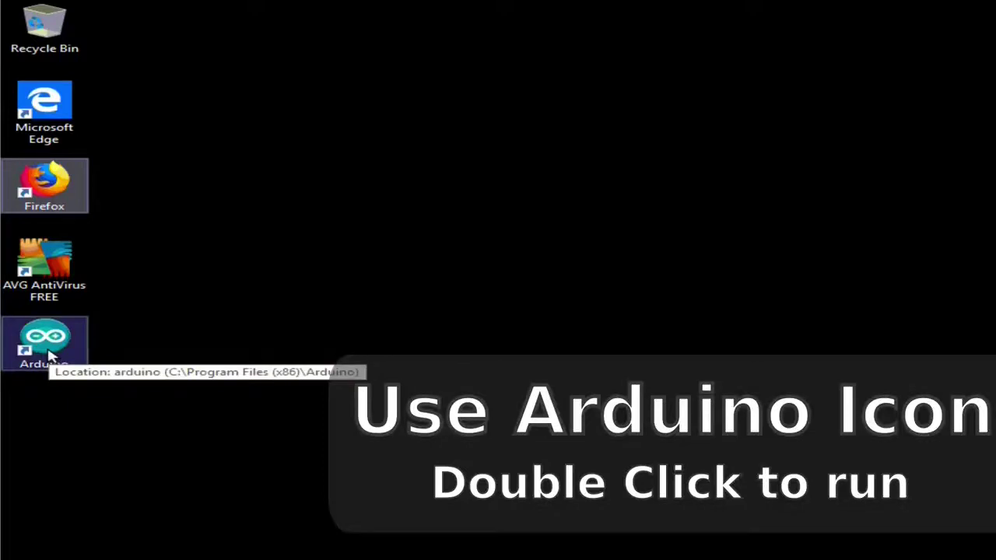
pyautogui.doubleClick(48, 355)
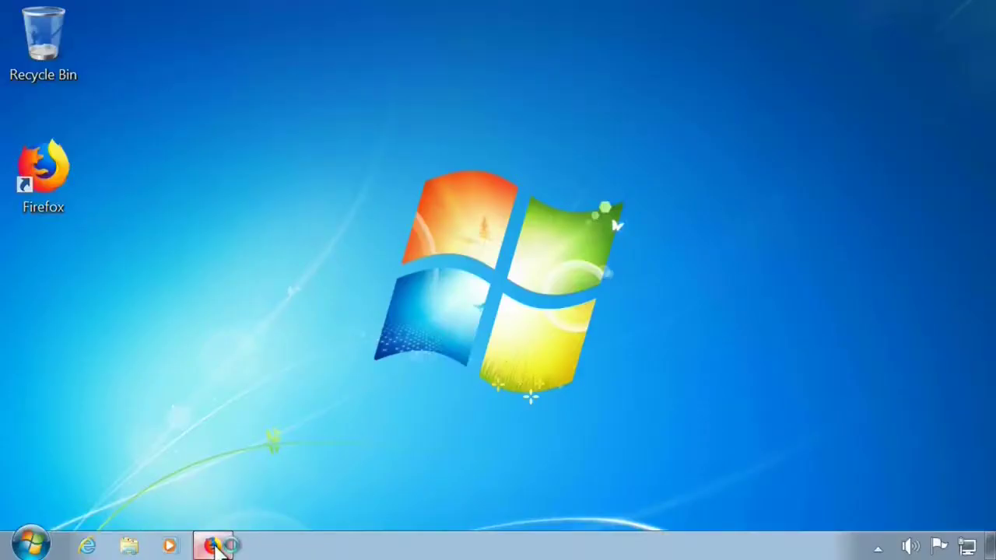
# - Open Firefox on the Windows 7 desktop and search the web for "arduino ide"
pyautogui.click(214, 547)
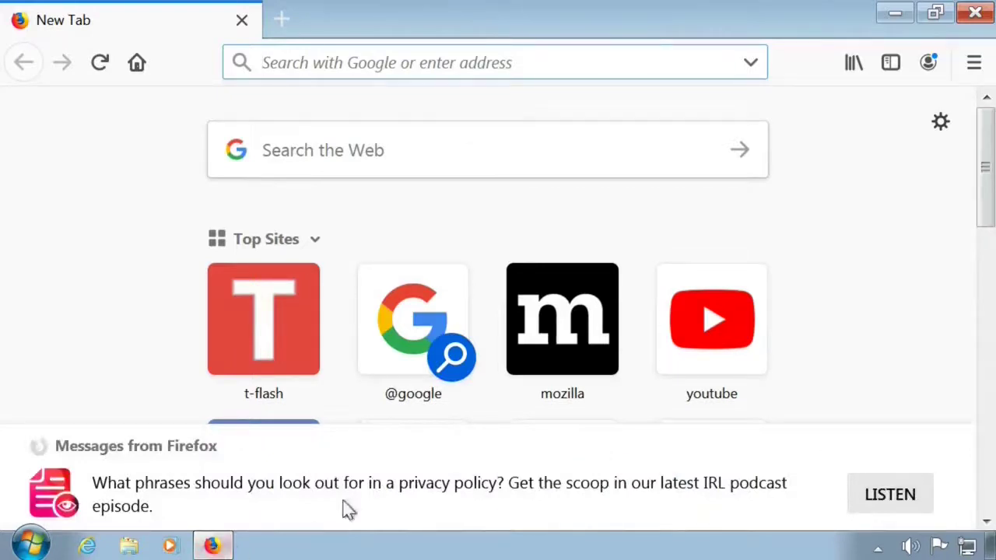
pyautogui.click(395, 152)
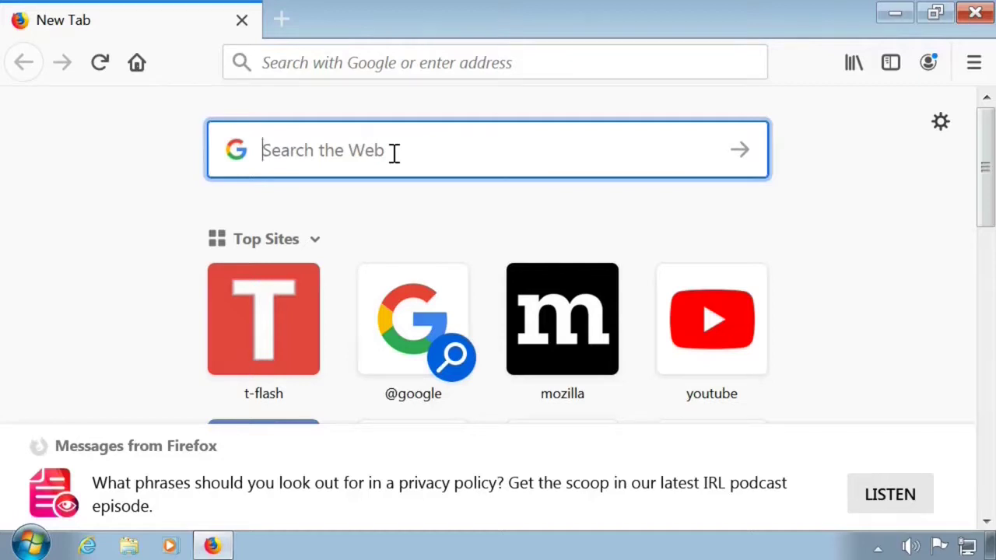
pyautogui.write('a')
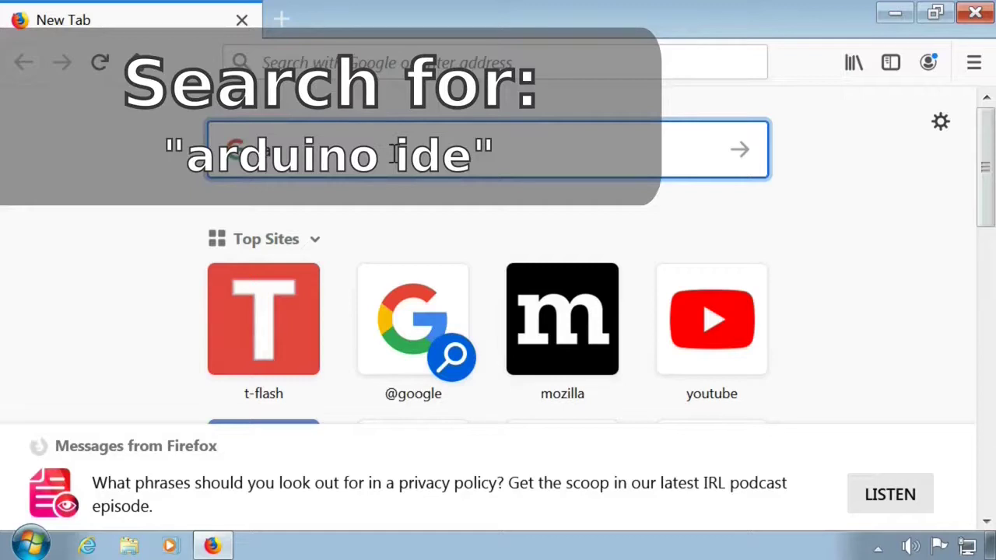
pyautogui.write('rduino ide')
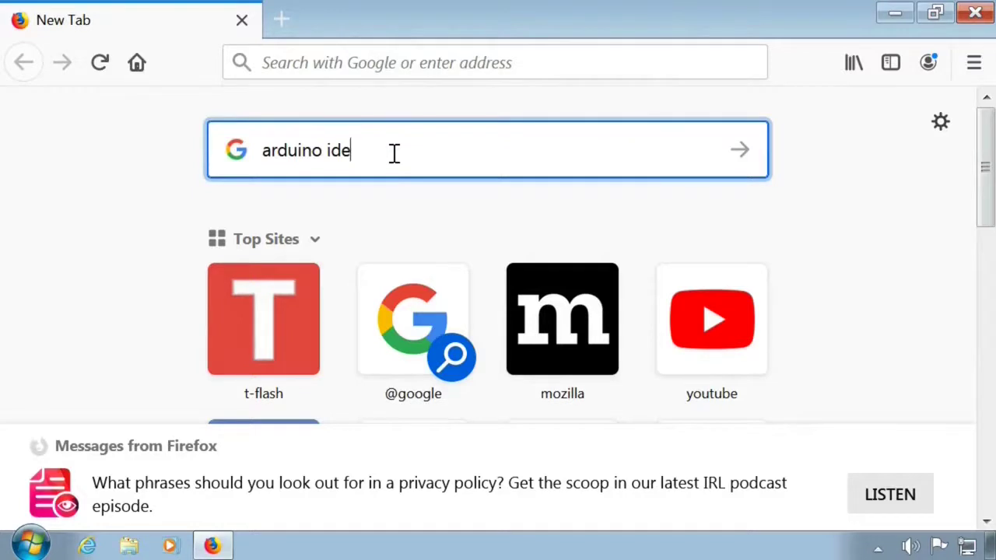
pyautogui.press('Return')
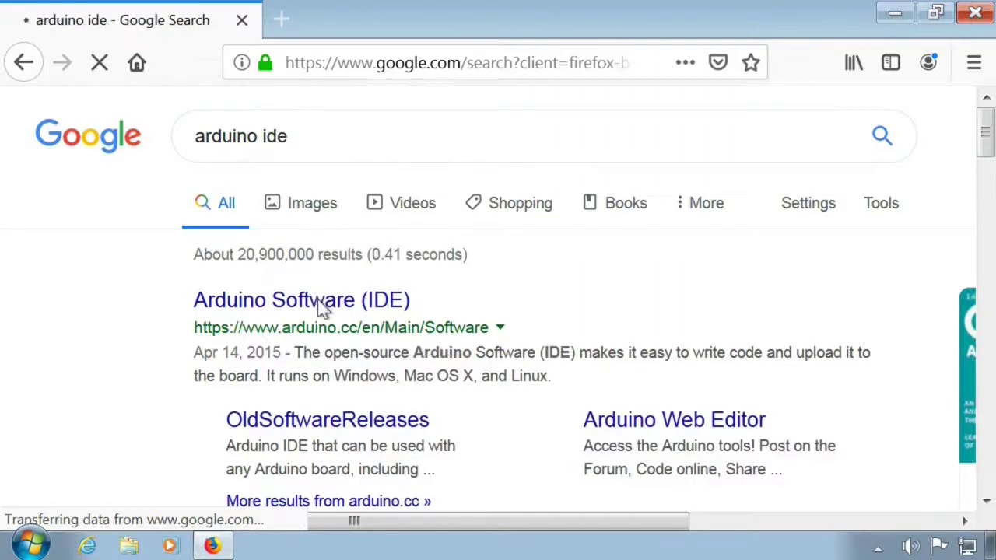
# - Open the Arduino Software (IDE) page from the search results and choose the Windows Installer for Windows XP and up
pyautogui.click(321, 308)
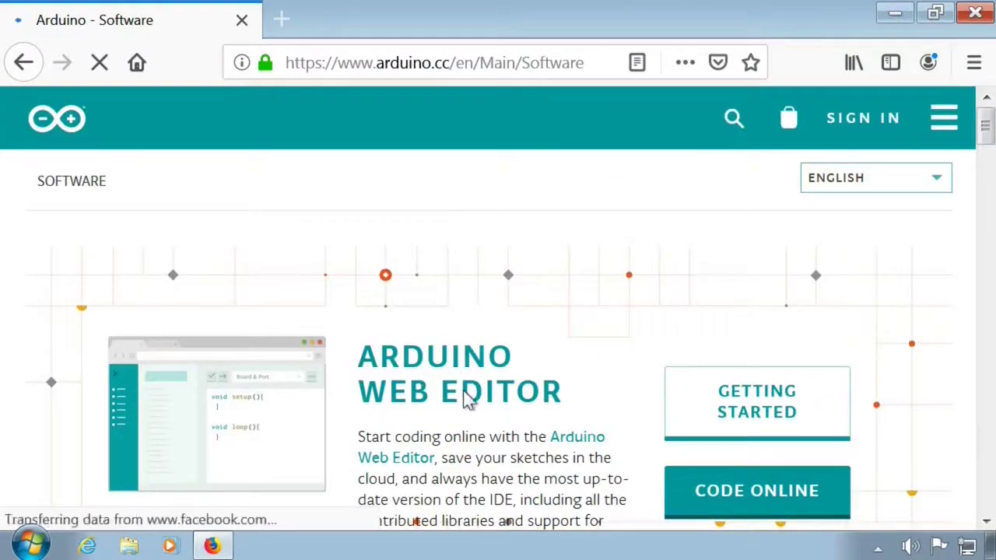
pyautogui.scroll(-2, 463, 390)
pyautogui.scroll(-3, 467, 399)
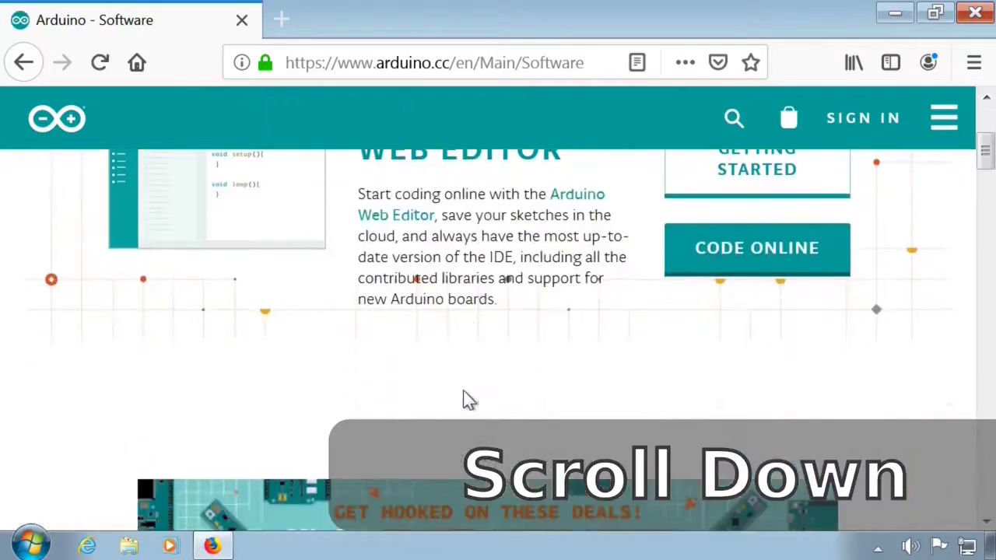
pyautogui.scroll(-5, 463, 399)
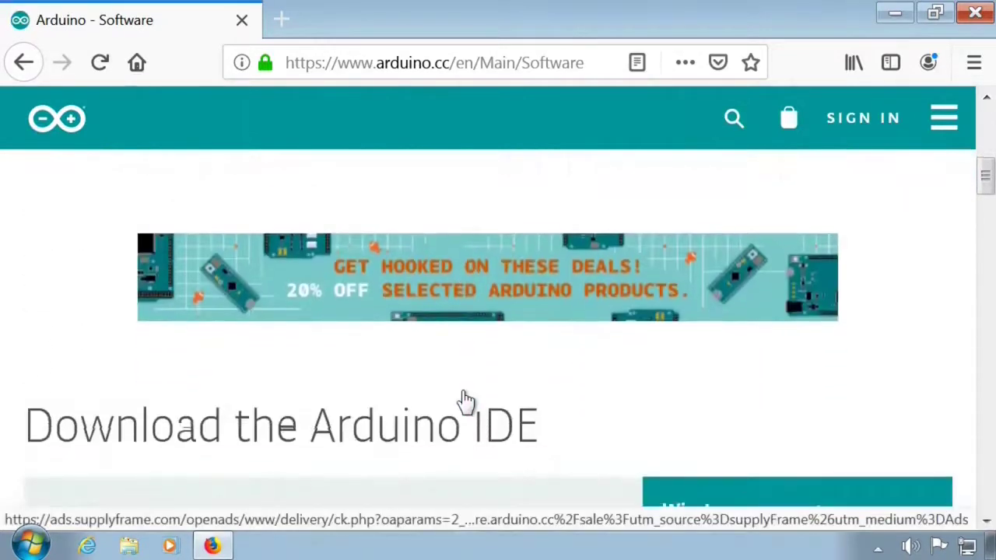
pyautogui.scroll(-4, 465, 401)
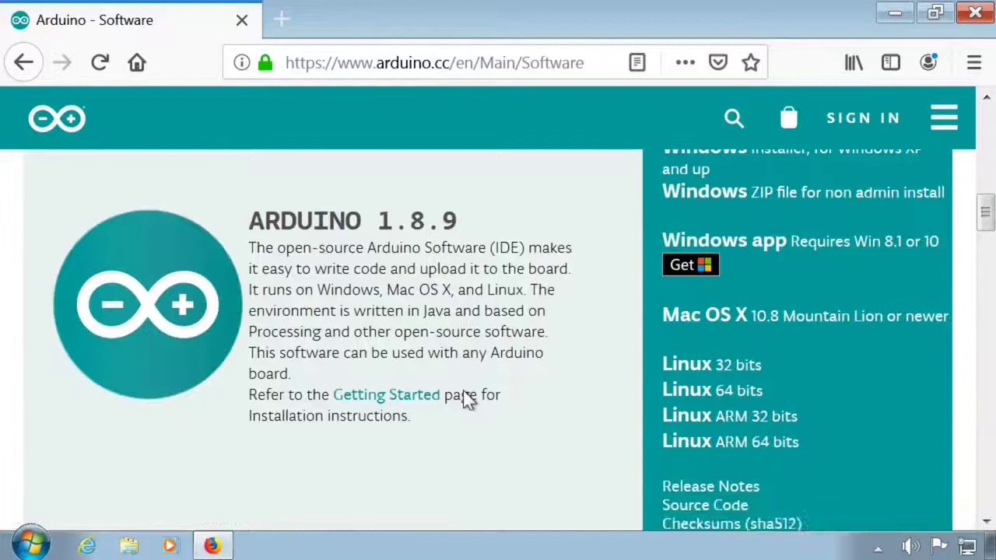
pyautogui.scroll(3, 467, 401)
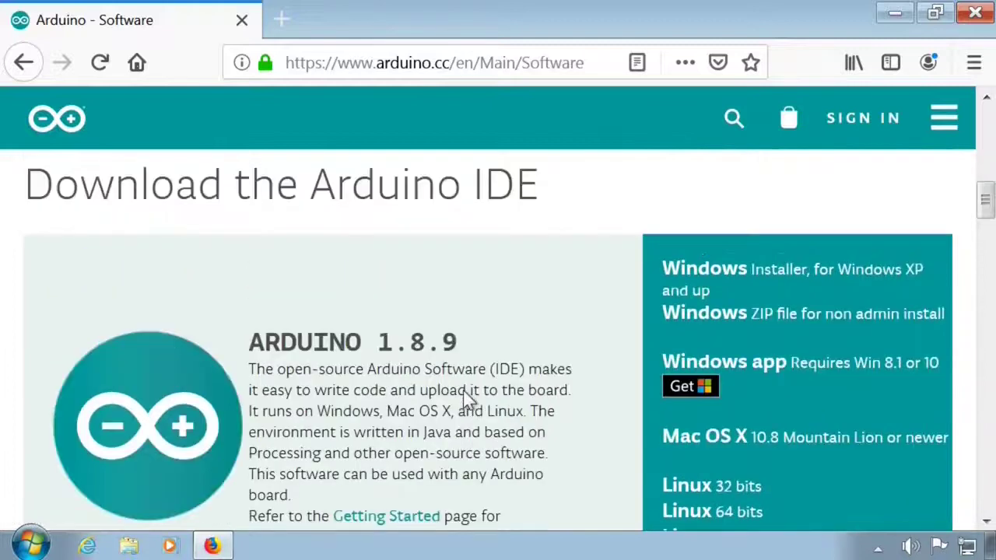
pyautogui.click(794, 281)
pyautogui.click(794, 278)
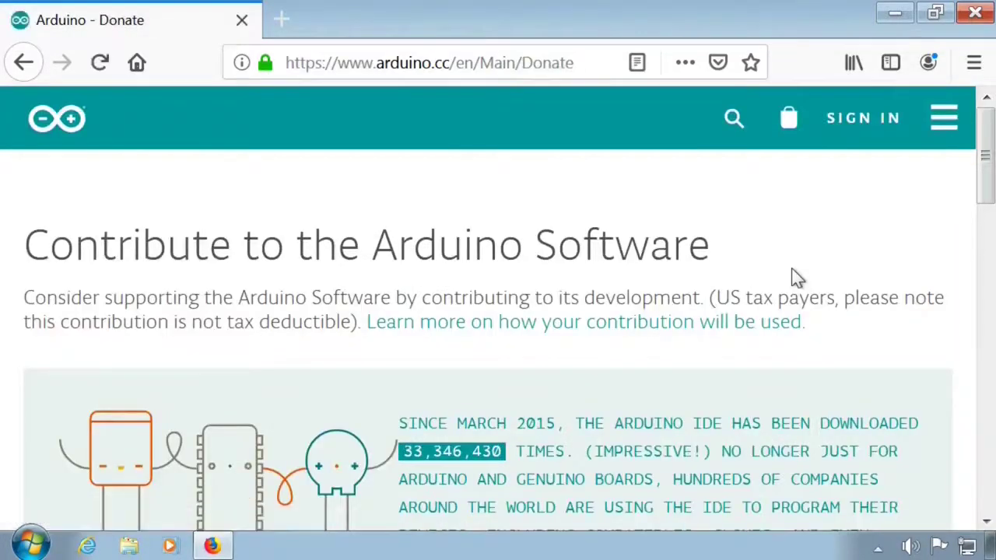
# - Download the installer without contributing, save arduino-1.8.9-windows.exe, and exit the browser
pyautogui.scroll(-7, 791, 277)
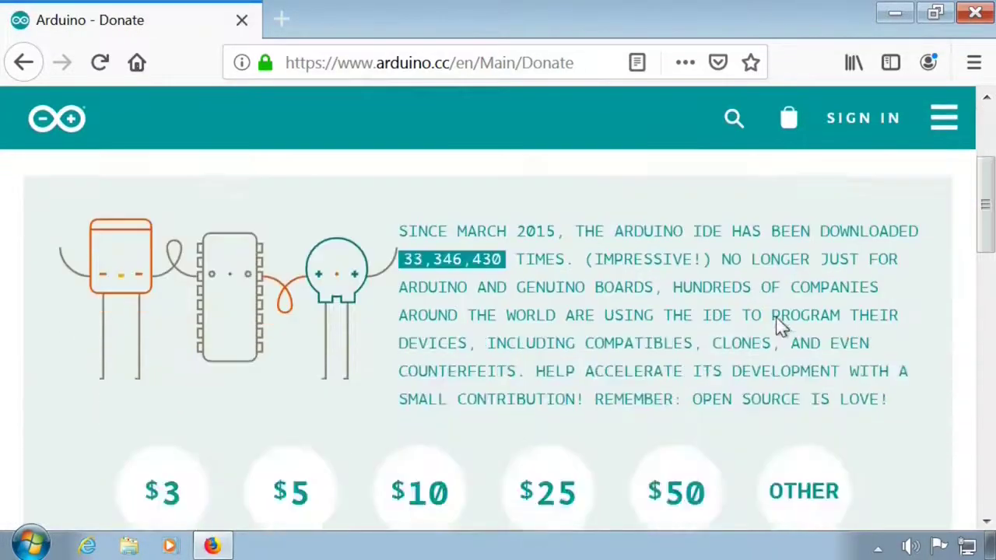
pyautogui.scroll(2, 778, 323)
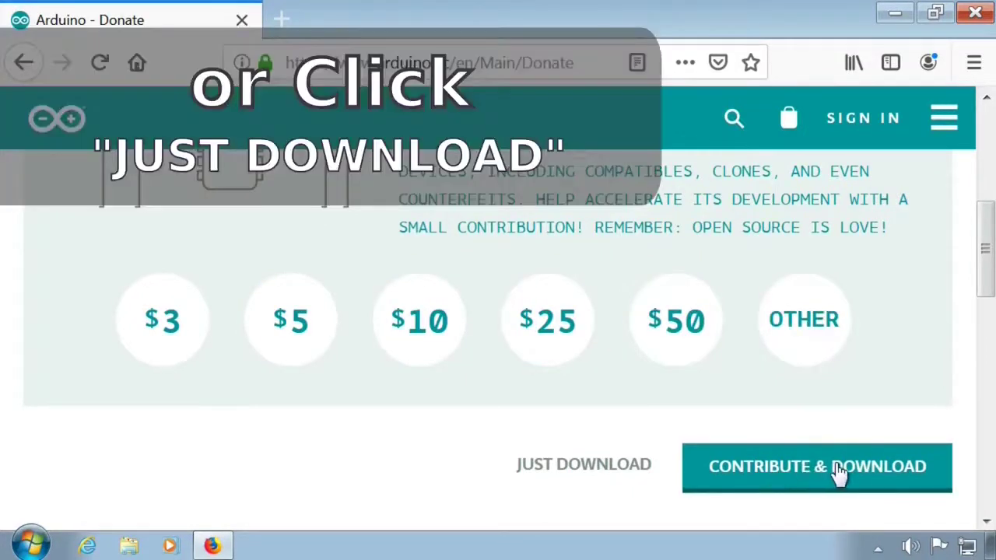
pyautogui.click(582, 467)
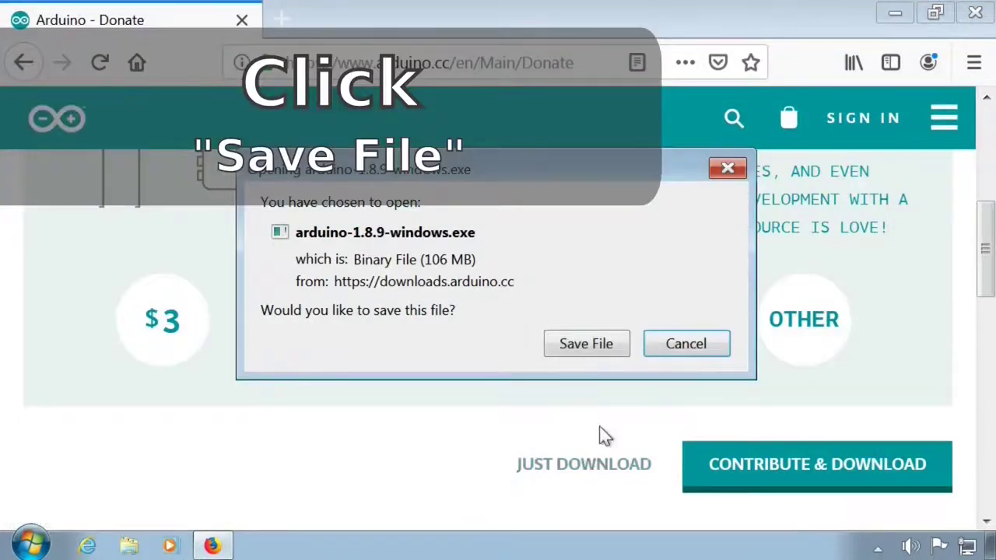
pyautogui.click(597, 348)
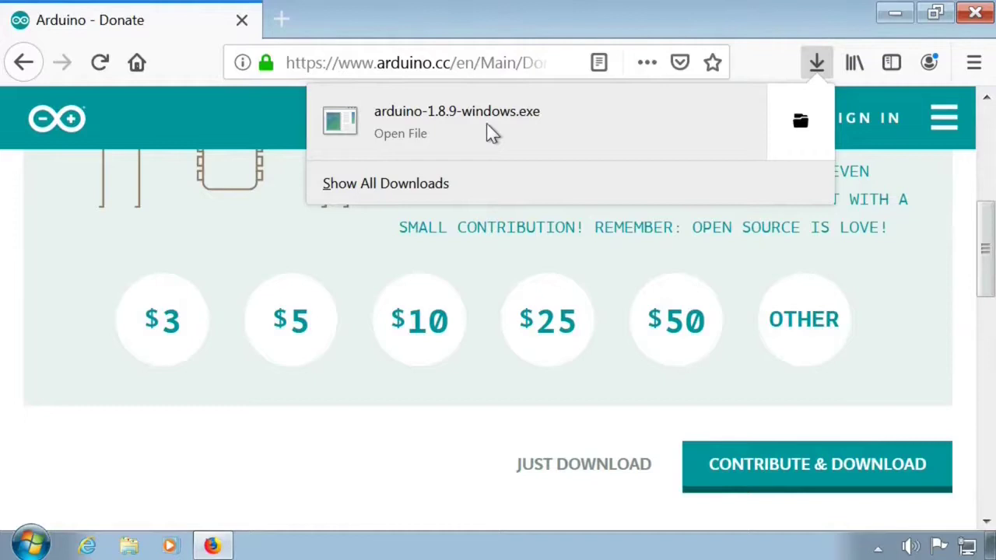
pyautogui.click(976, 17)
pyautogui.click(977, 18)
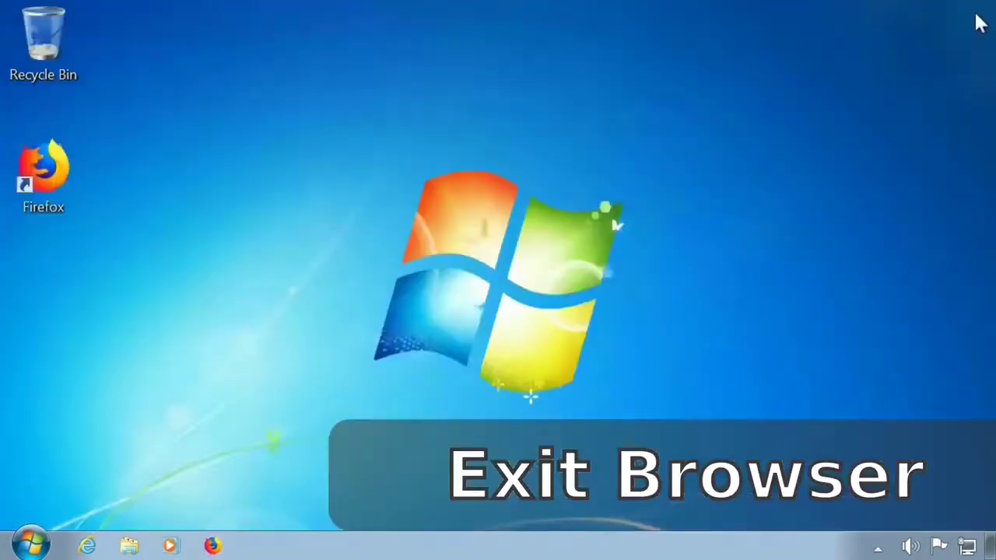
# - Run arduino-1.8.9-windows from the Downloads folder, allow it past the security warning, and close the folder window
pyautogui.click(128, 544)
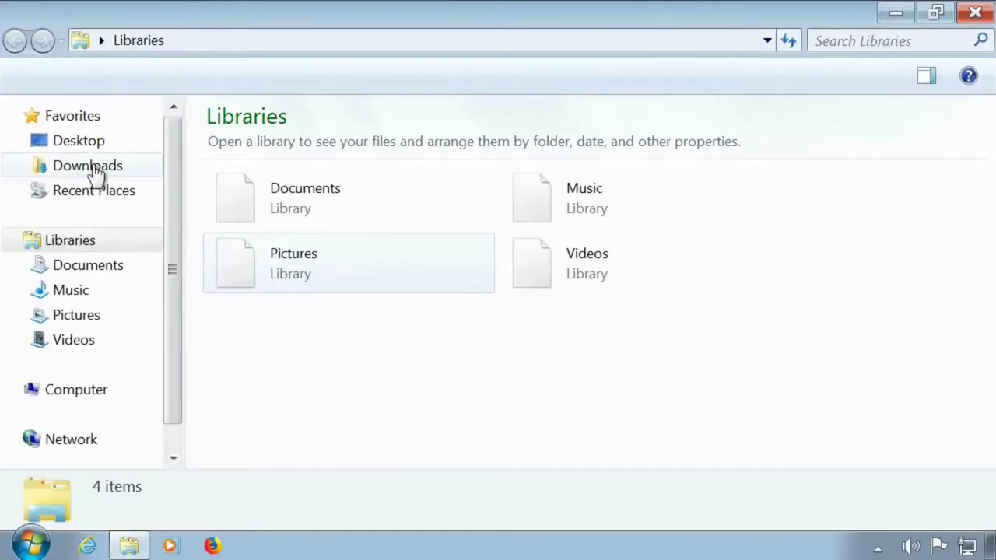
pyautogui.click(91, 171)
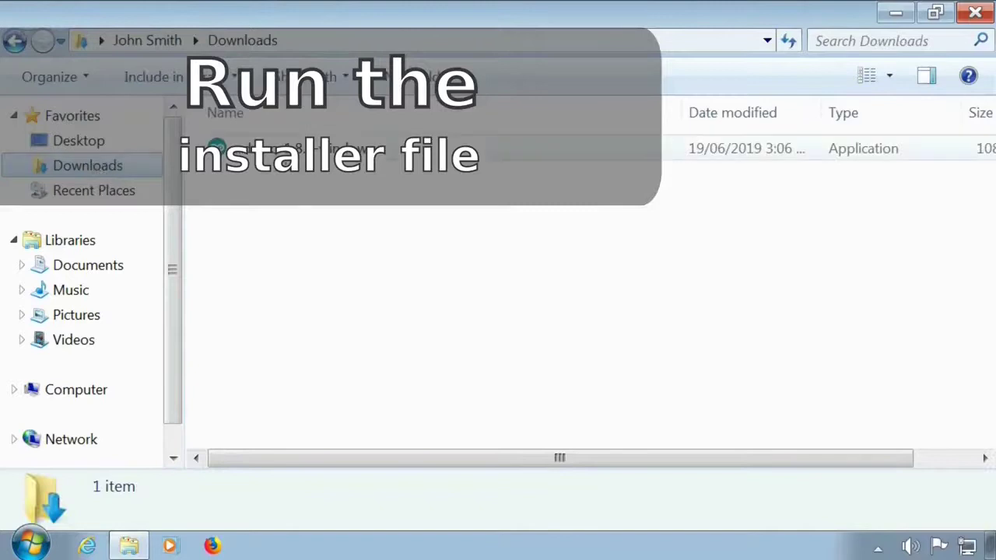
pyautogui.click(267, 158)
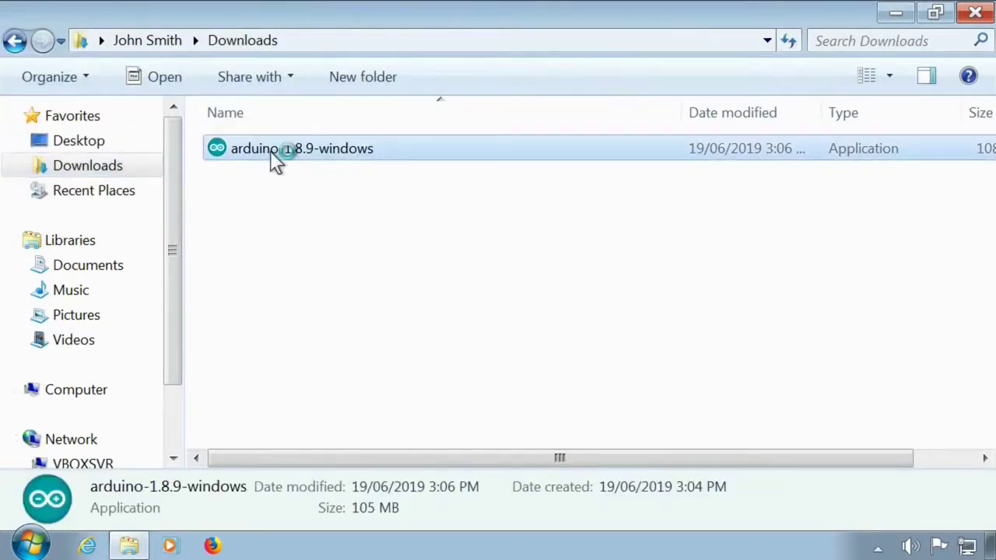
pyautogui.doubleClick(270, 150)
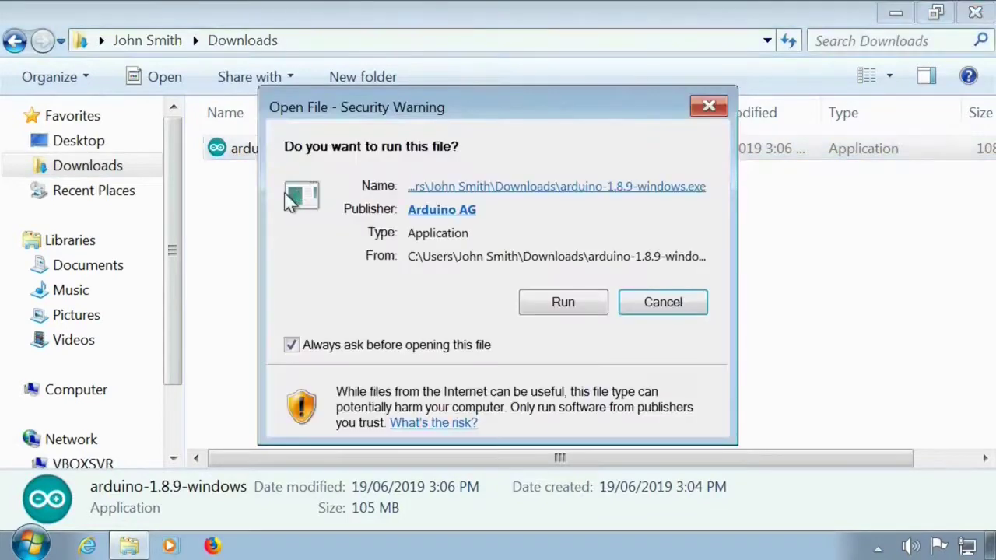
pyautogui.click(559, 302)
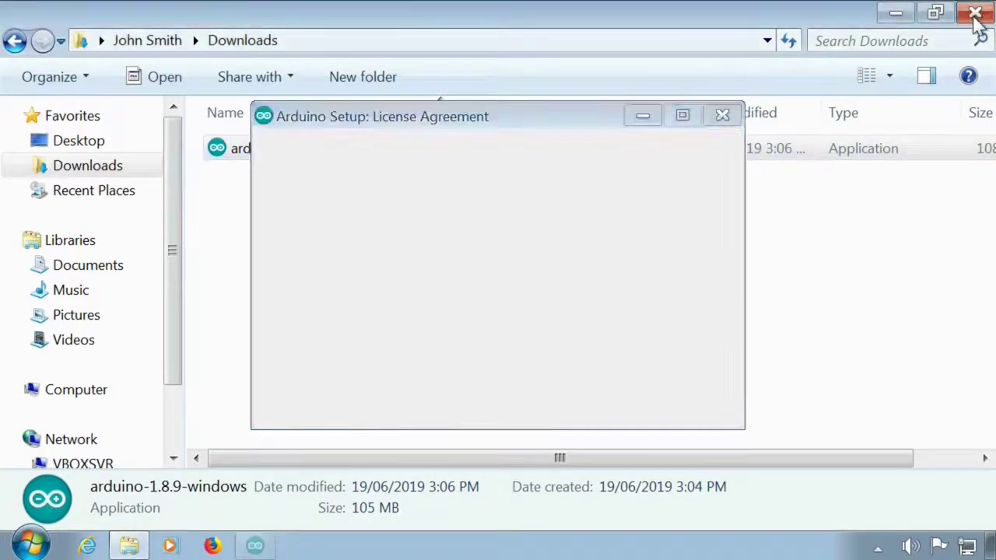
pyautogui.click(975, 14)
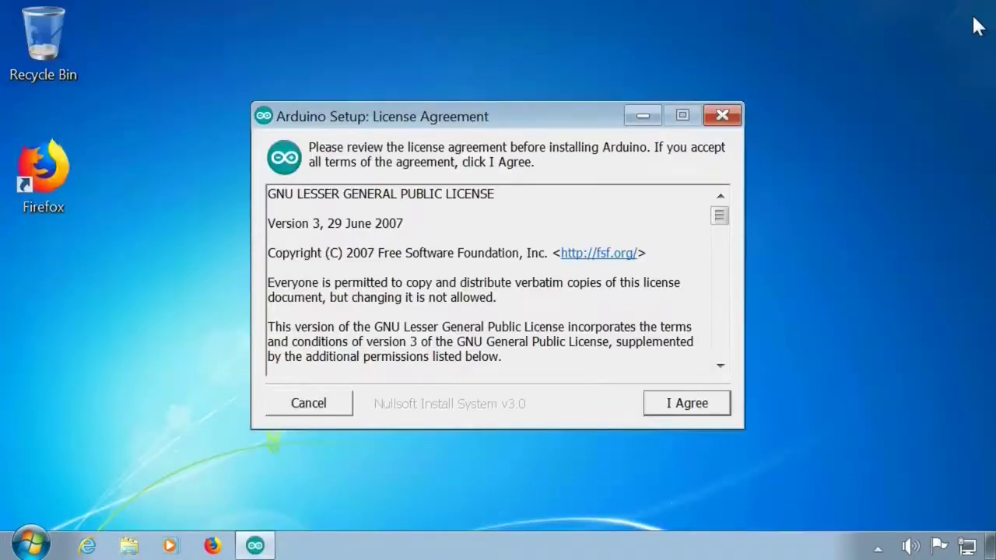
# - Accept the Arduino license and install all listed components to C:\Program Files (x86)\Arduino
pyautogui.click(674, 405)
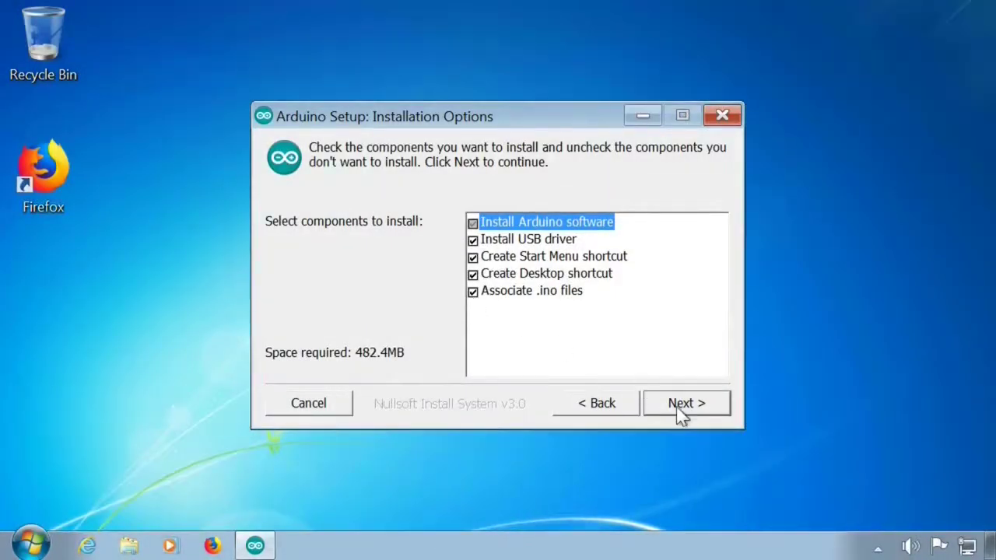
pyautogui.click(680, 412)
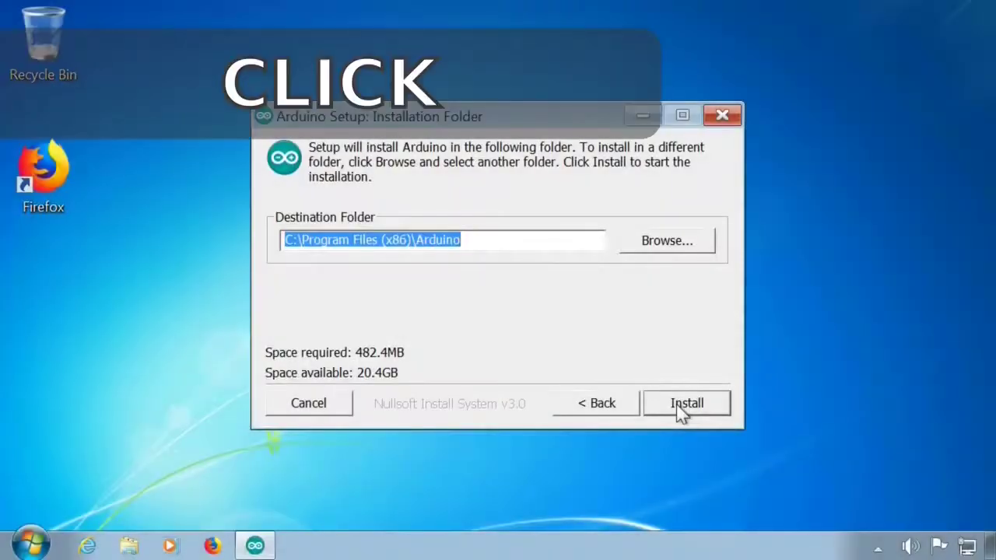
pyautogui.click(679, 406)
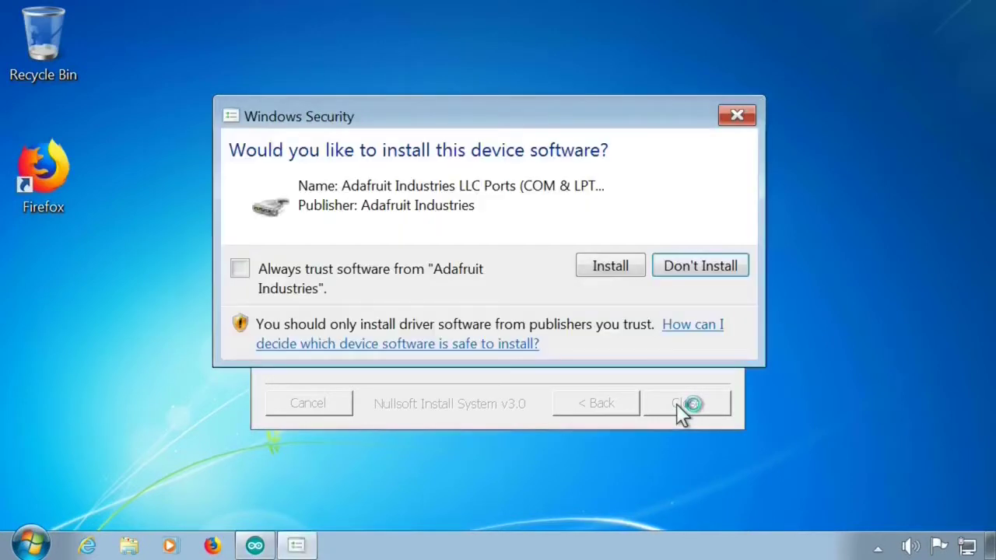
# - Trust and install the Adafruit Industries driver, install the other offered device drivers, and close the completed Arduino setup
pyautogui.click(482, 262)
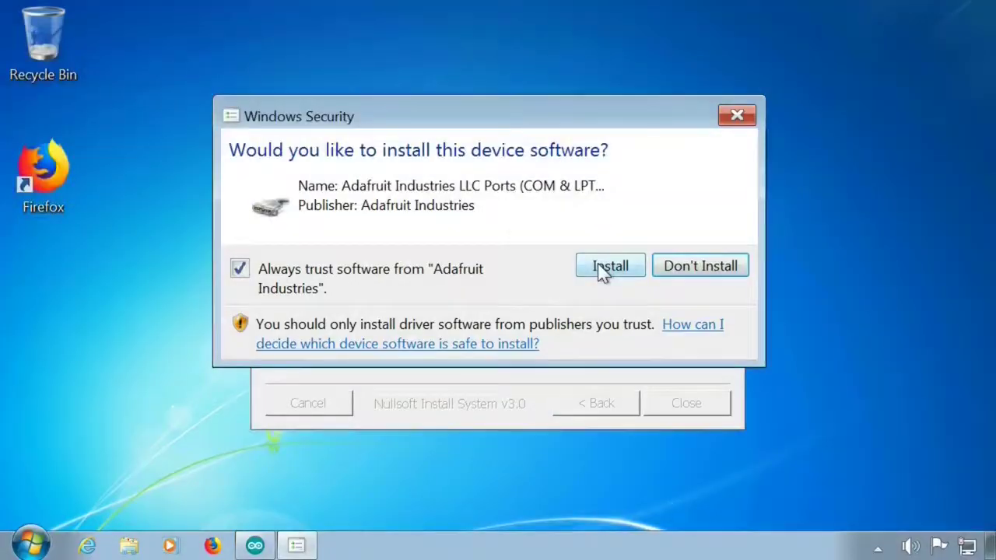
pyautogui.click(601, 270)
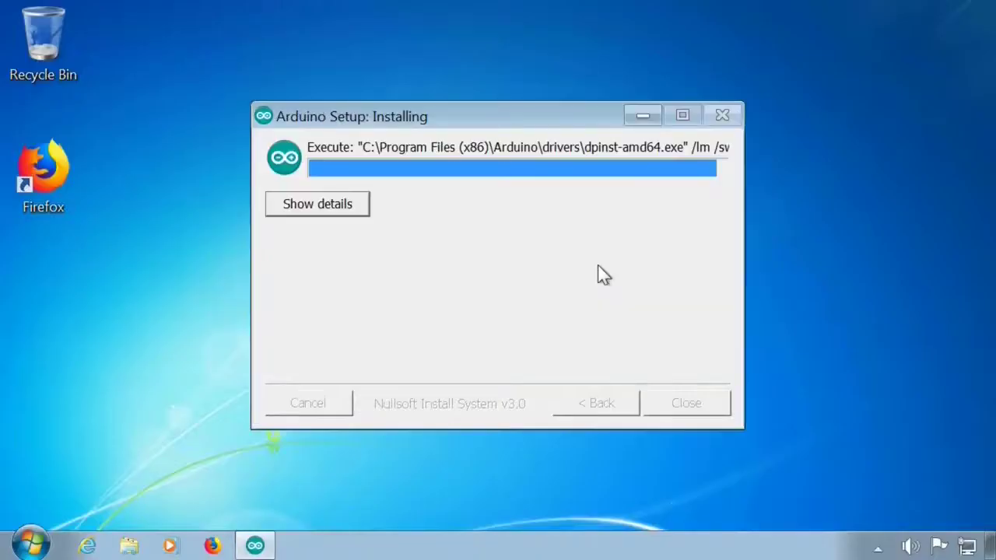
pyautogui.click(485, 287)
pyautogui.click(585, 274)
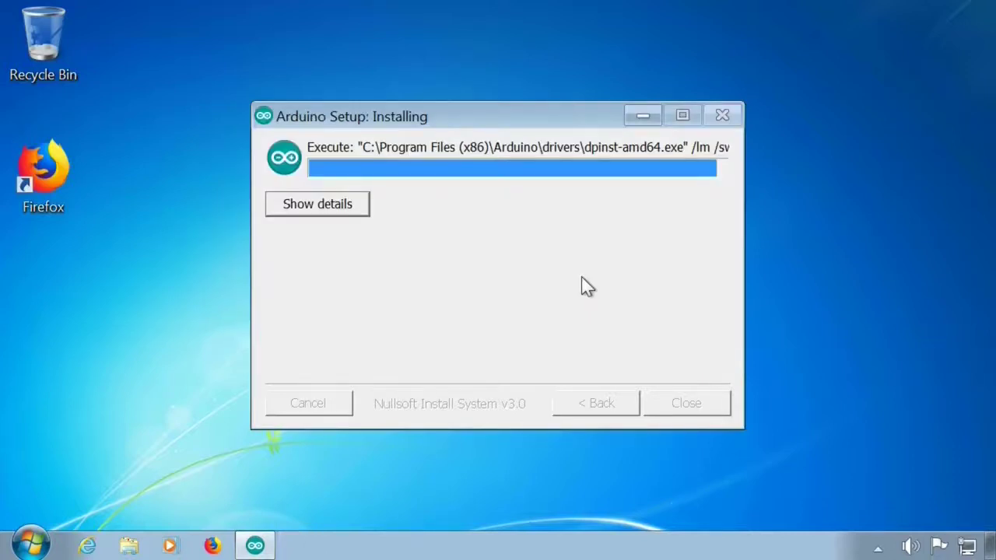
pyautogui.click(579, 272)
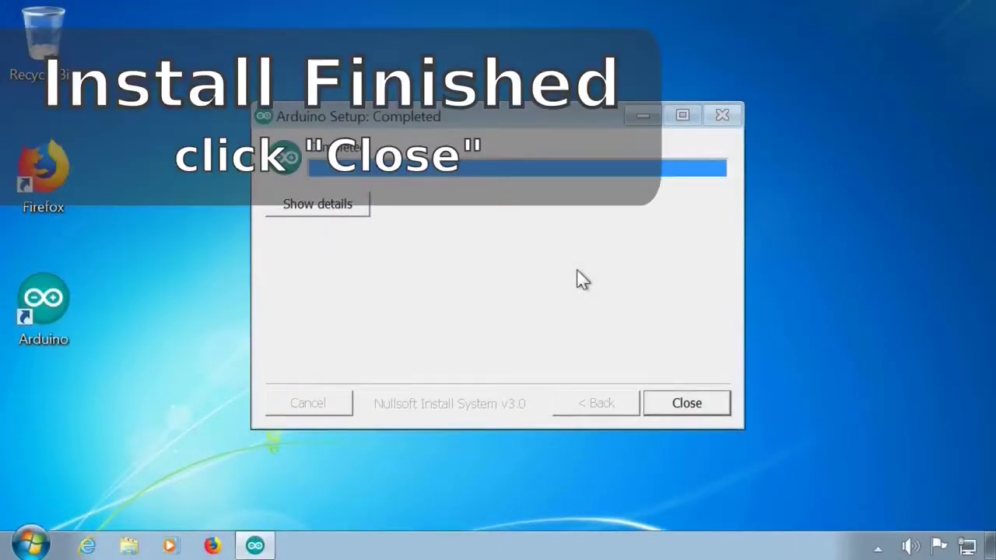
pyautogui.click(687, 405)
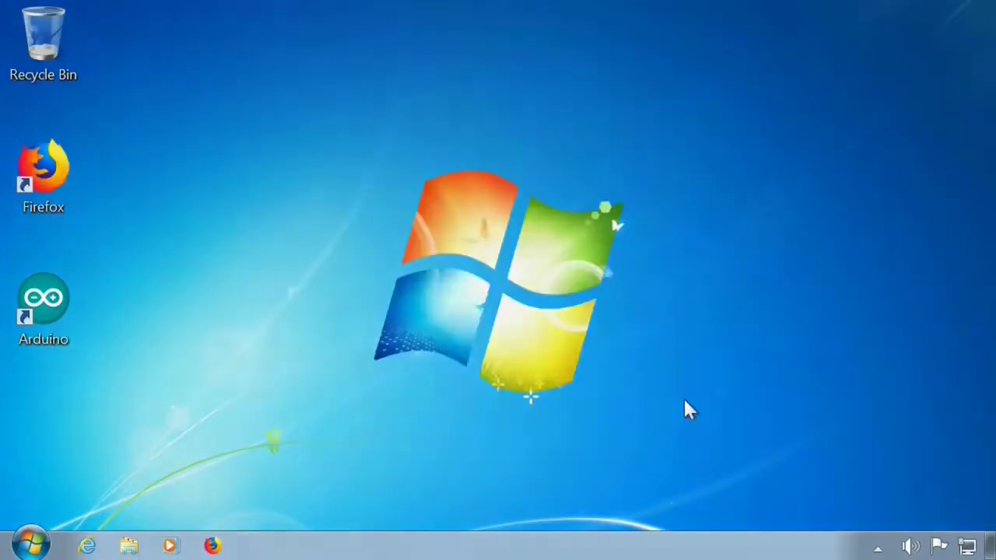
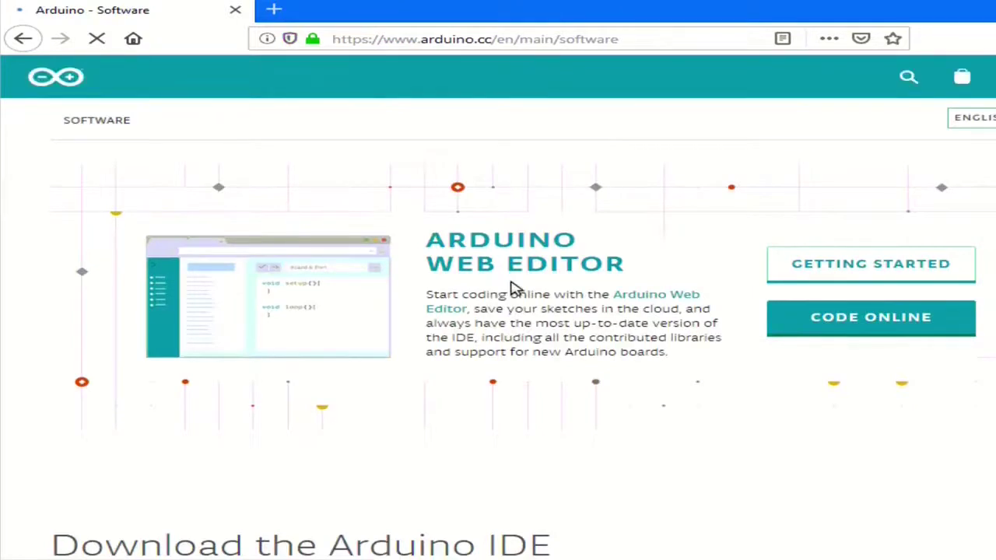
# - On the Windows 10 machine, download the Arduino 1.8.9 Windows Installer without contributing and save arduino-1.8.9-windows.exe
pyautogui.scroll(-5, 512, 288)
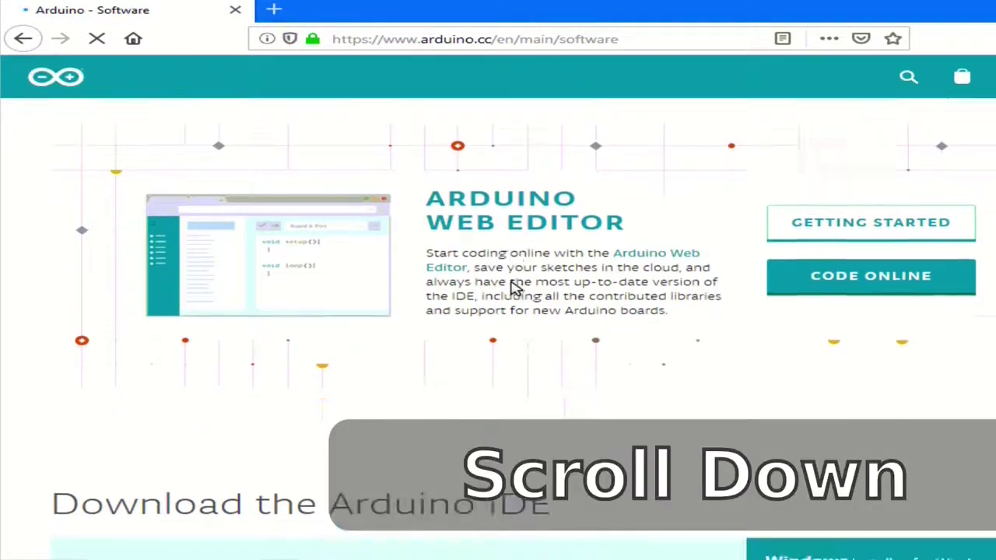
pyautogui.scroll(-1, 512, 288)
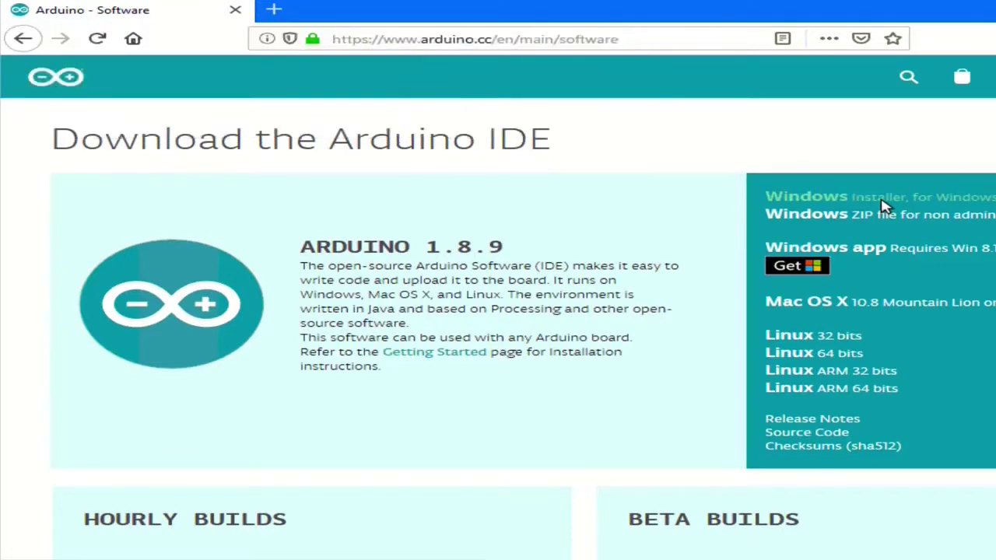
pyautogui.click(882, 201)
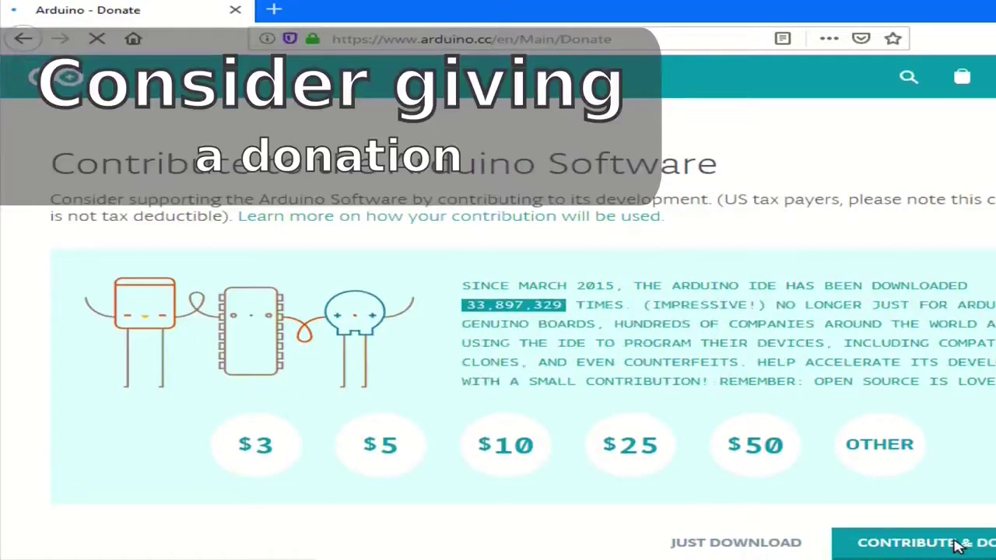
pyautogui.click(958, 546)
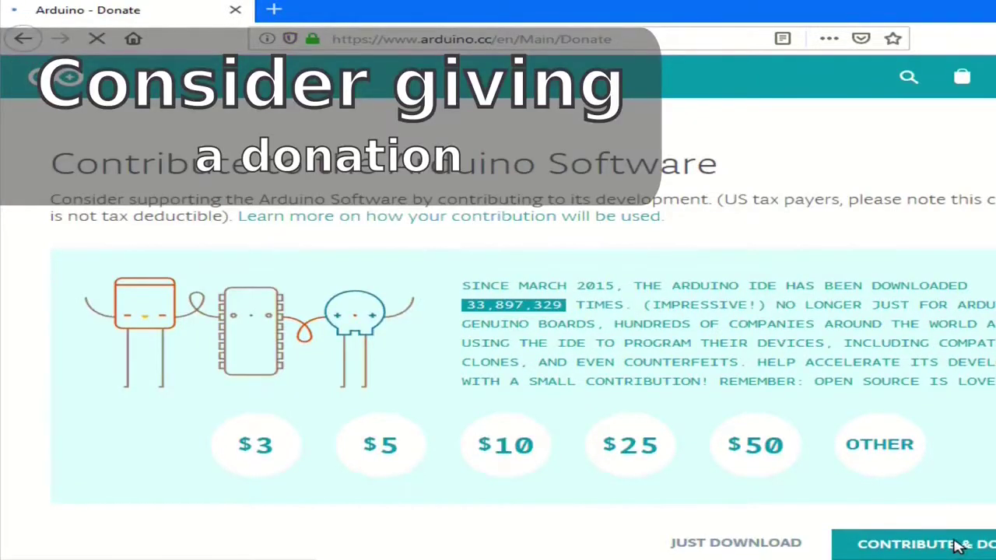
pyautogui.click(723, 548)
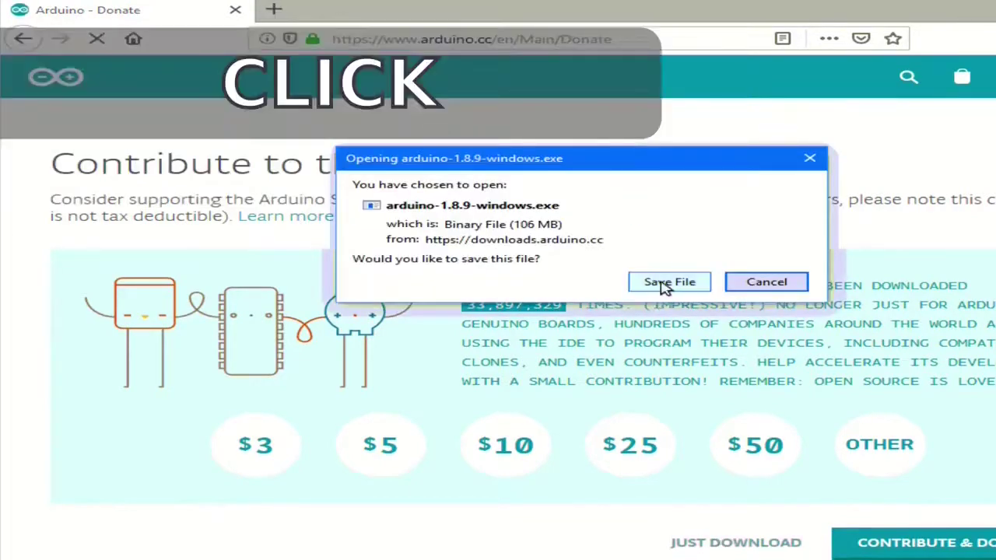
pyautogui.click(664, 283)
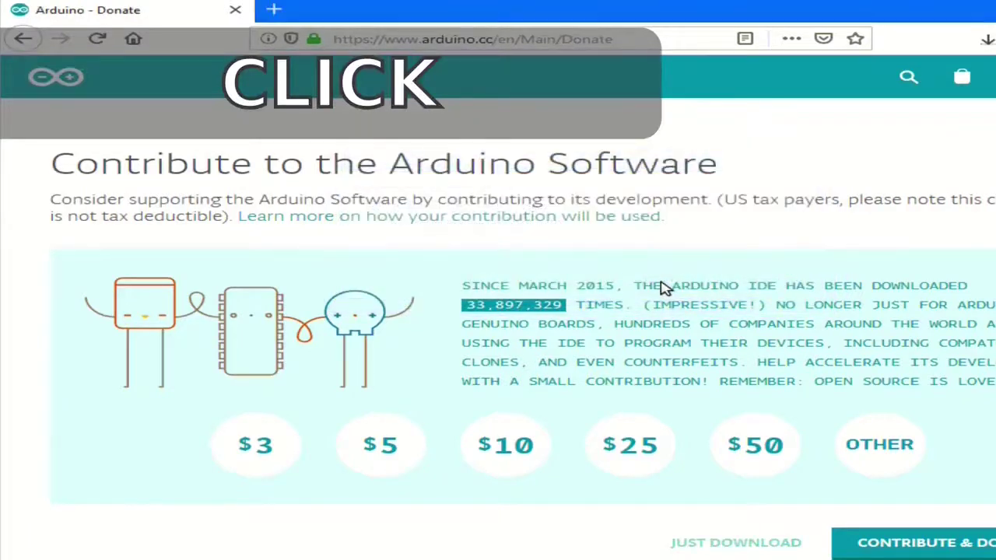
# - Open the folder containing the downloaded arduino-1.8.9-windows.exe from the browser's download list
pyautogui.click(985, 38)
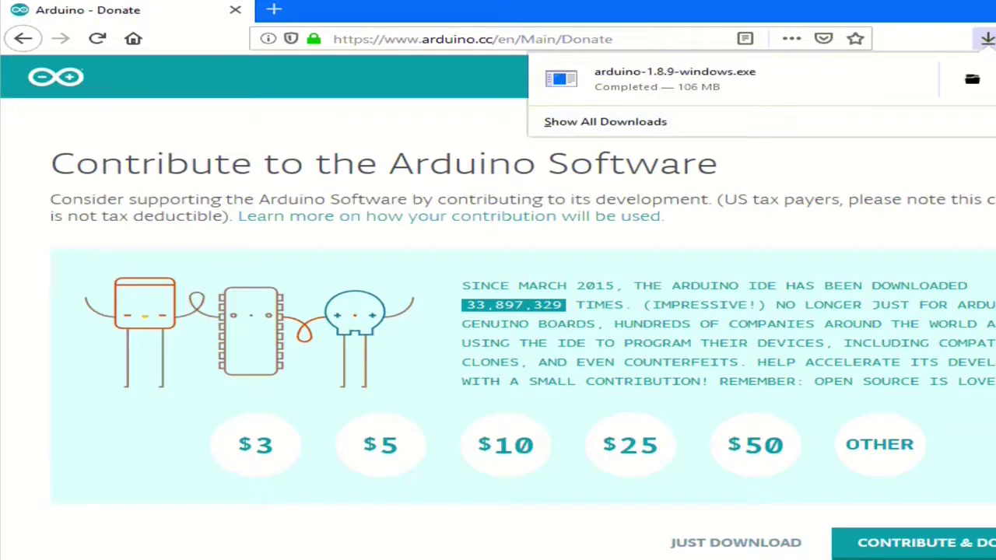
pyautogui.click(971, 84)
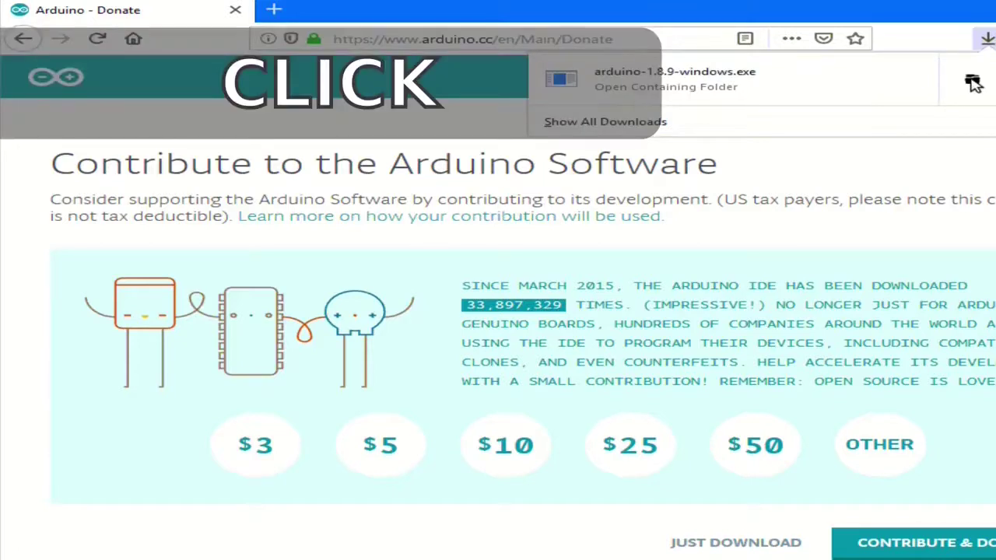
pyautogui.click(973, 83)
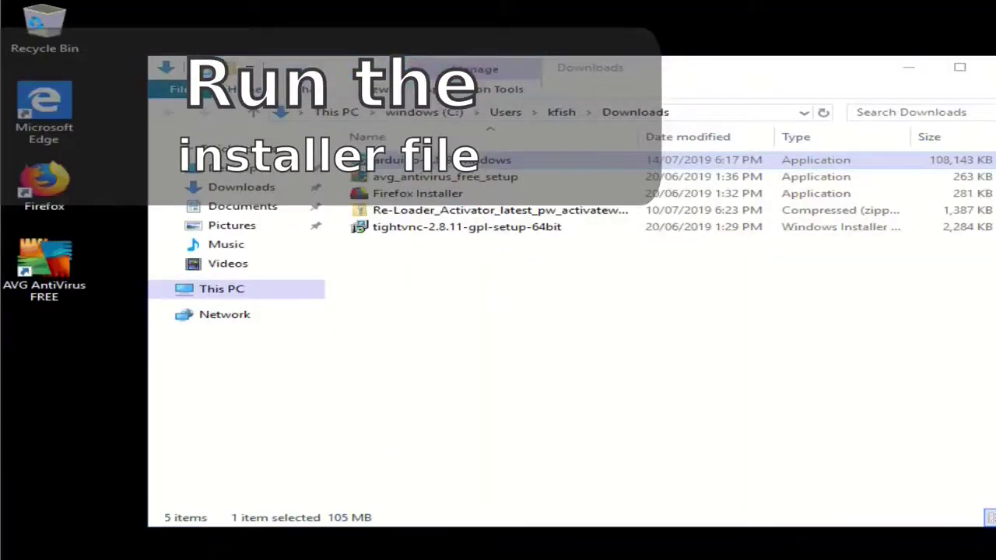
# - Run the arduino-1.8.9-windows installer, accept the license, and install all listed components to C:\Program Files (x86)\Arduino
pyautogui.click(425, 168)
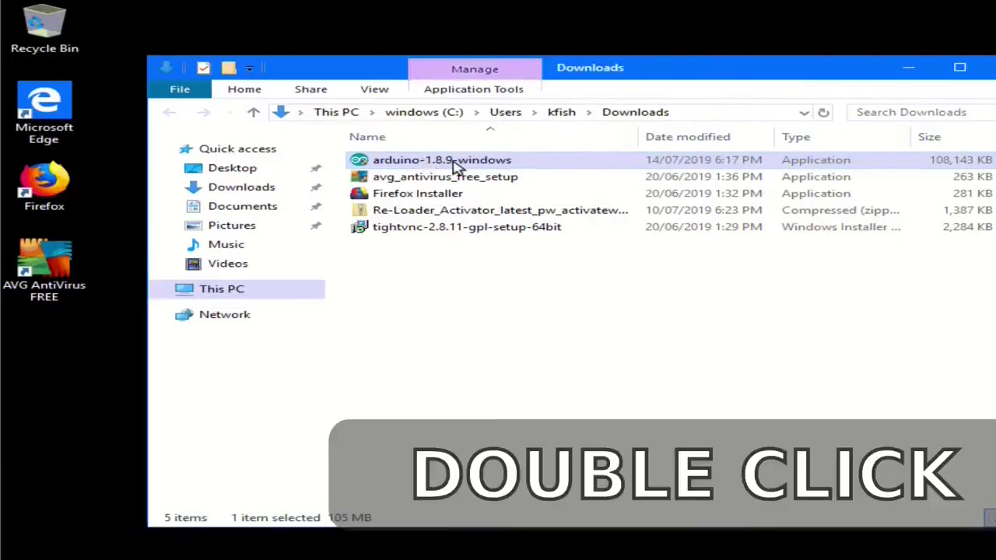
pyautogui.doubleClick(456, 167)
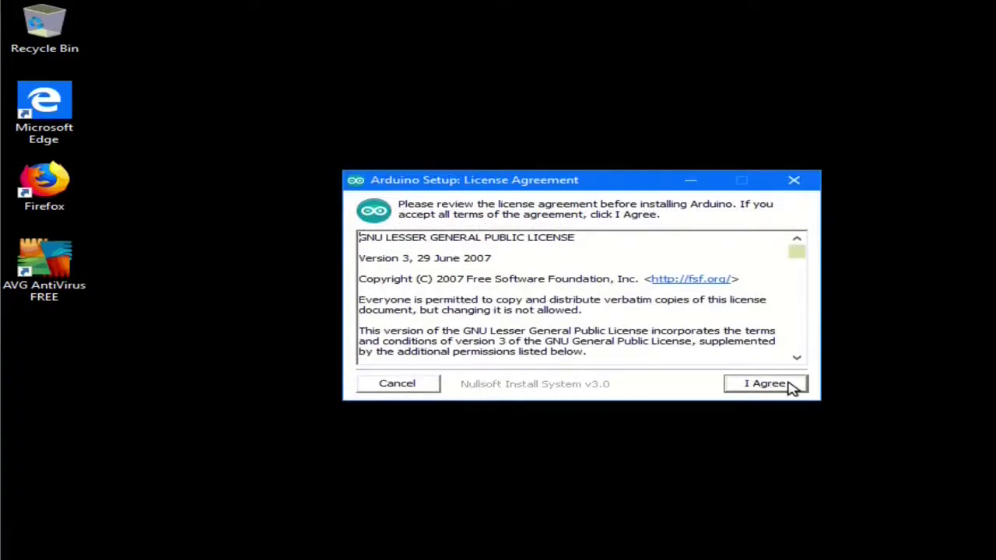
pyautogui.click(760, 384)
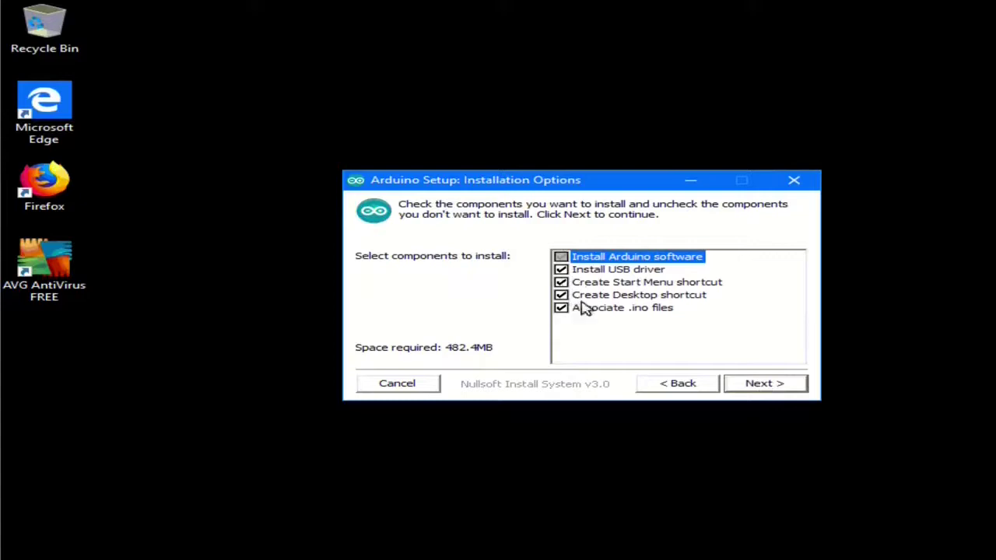
pyautogui.click(774, 384)
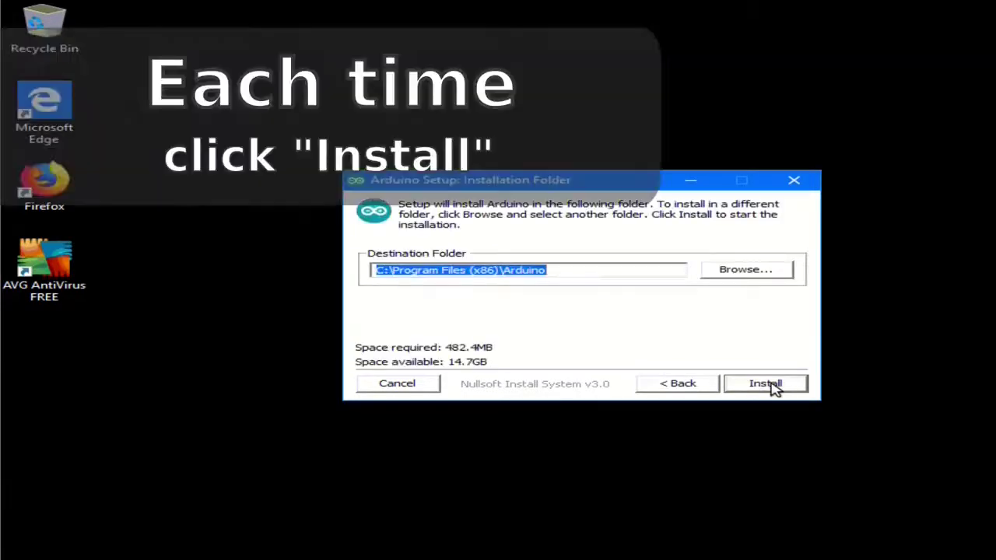
pyautogui.click(766, 383)
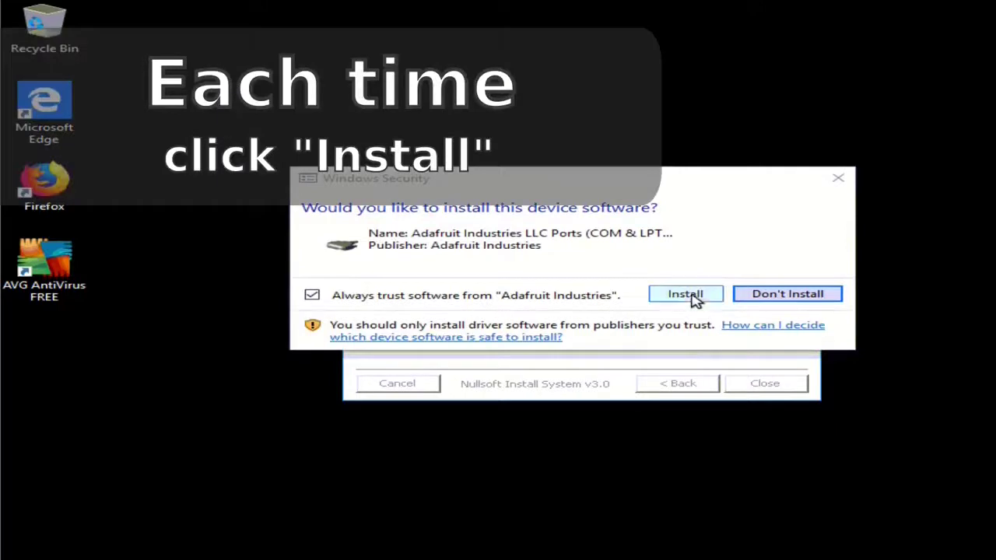
# - Finish the Arduino setup with the Adafruit Industries, Arduino srl and Arduino LLC drivers, and launch Arduino from the desktop
pyautogui.click(685, 295)
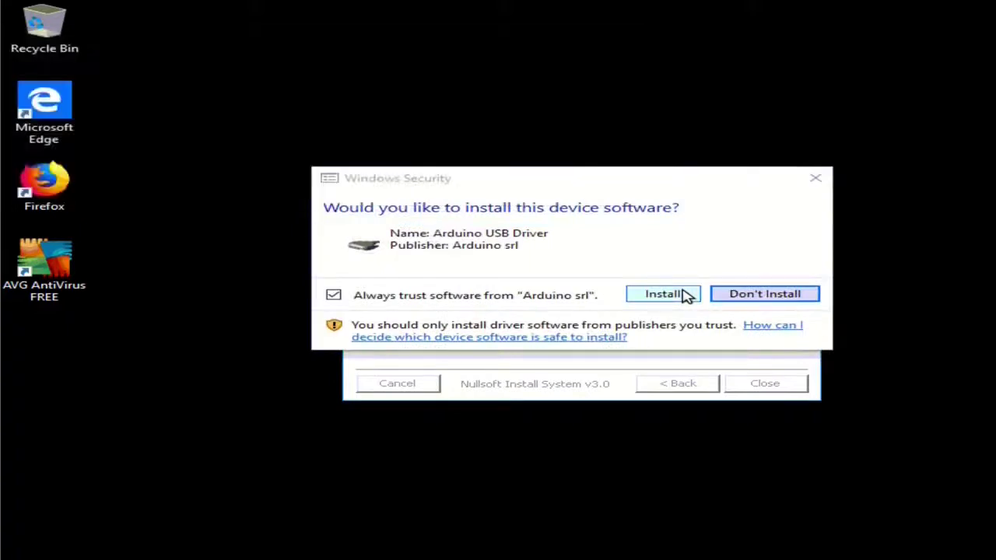
pyautogui.click(671, 300)
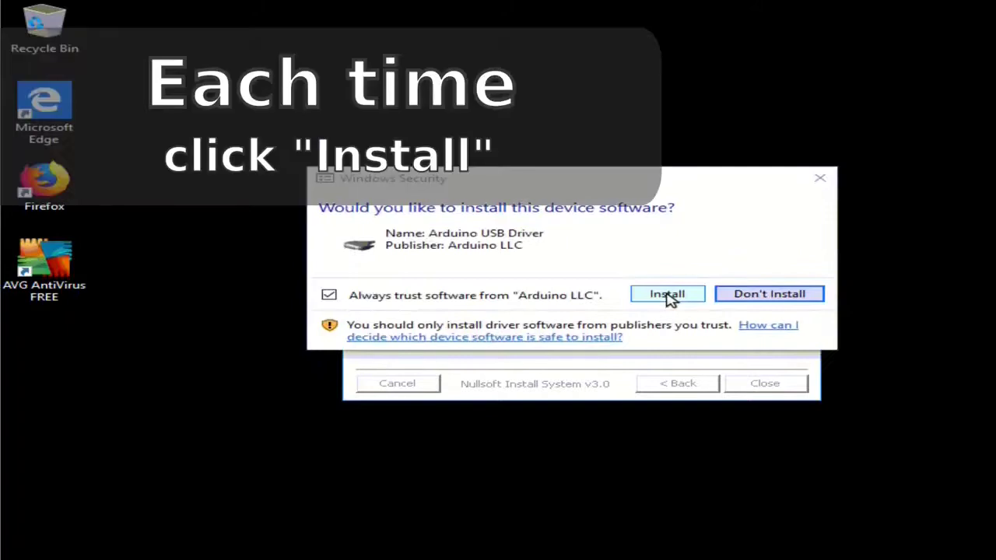
pyautogui.click(671, 300)
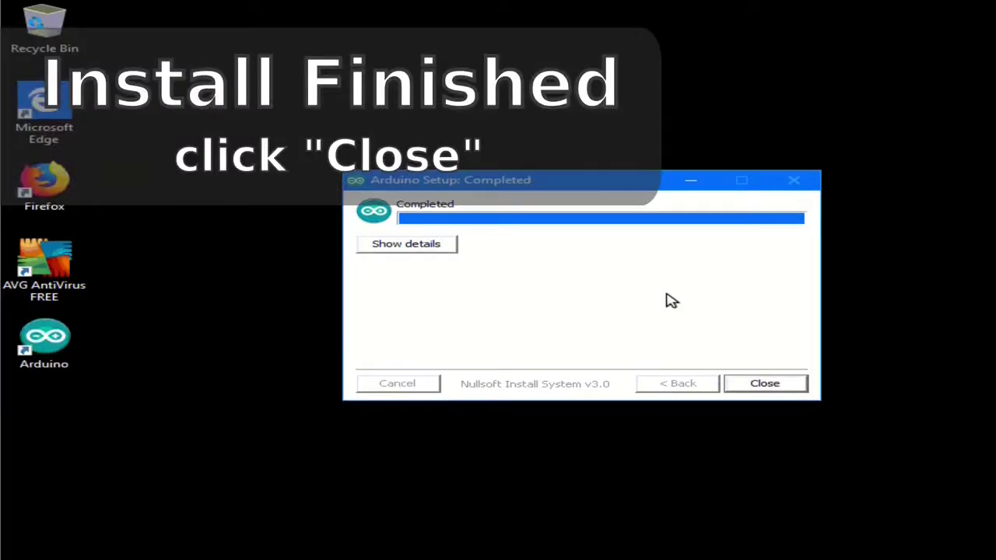
pyautogui.click(764, 386)
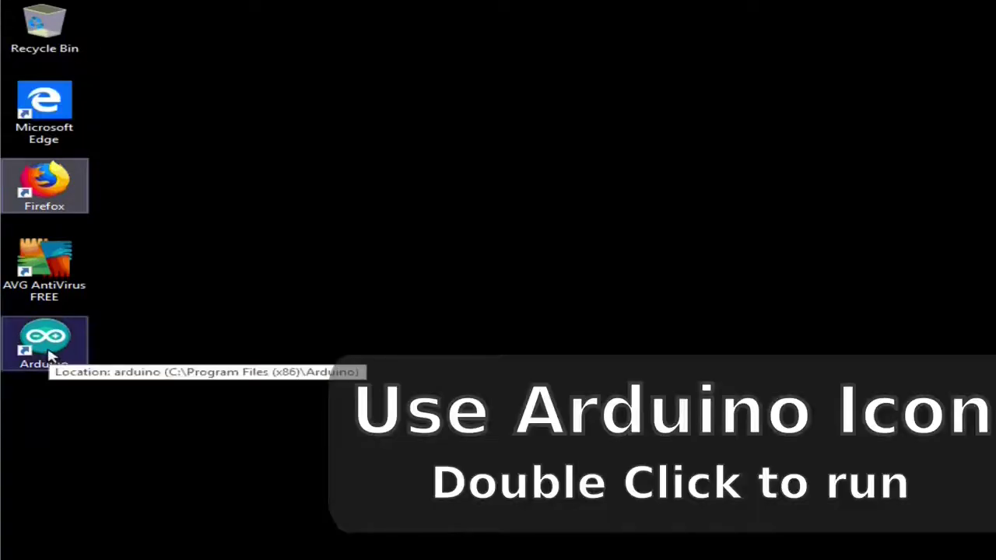
pyautogui.doubleClick(48, 357)
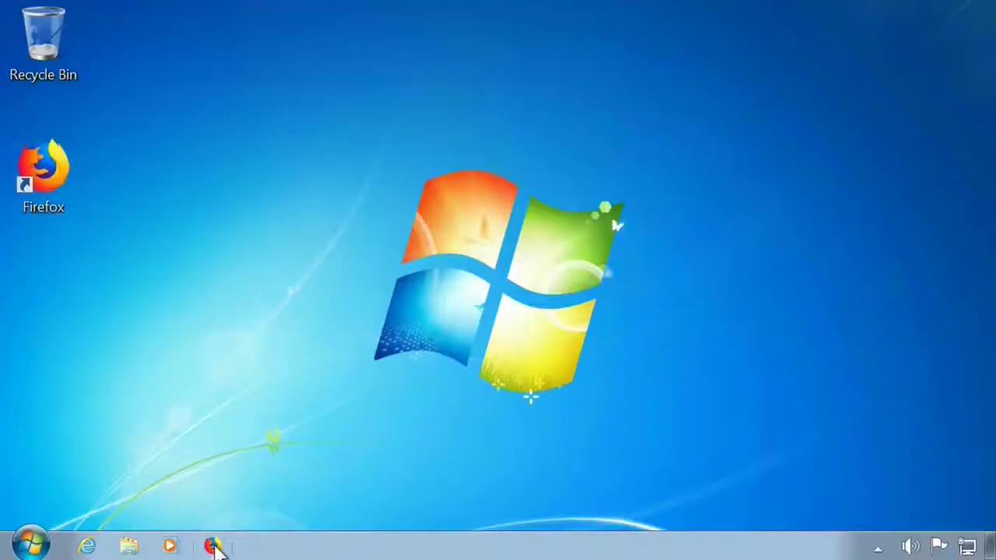
# - On the Windows 7 machine, open Firefox and search the web for "arduino ide"
pyautogui.click(213, 544)
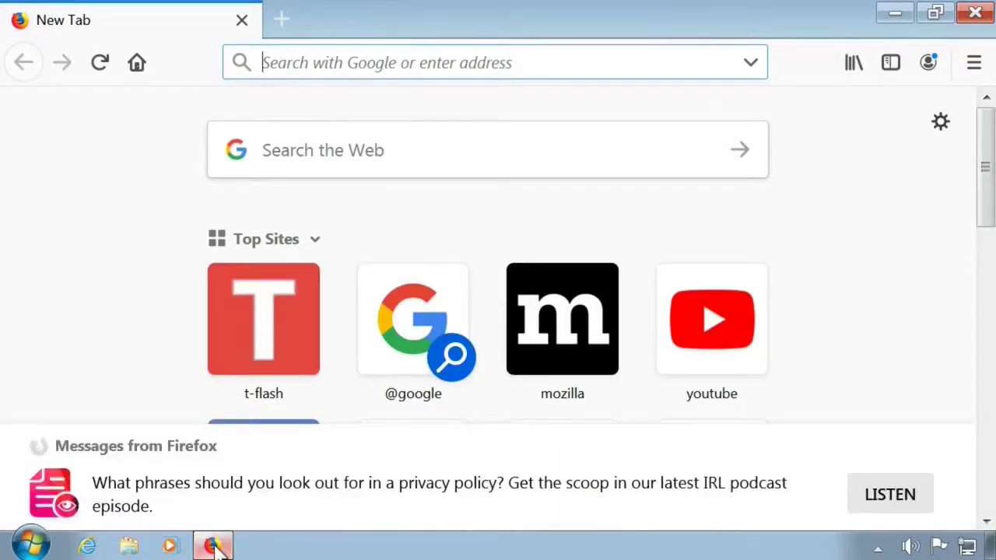
pyautogui.click(395, 152)
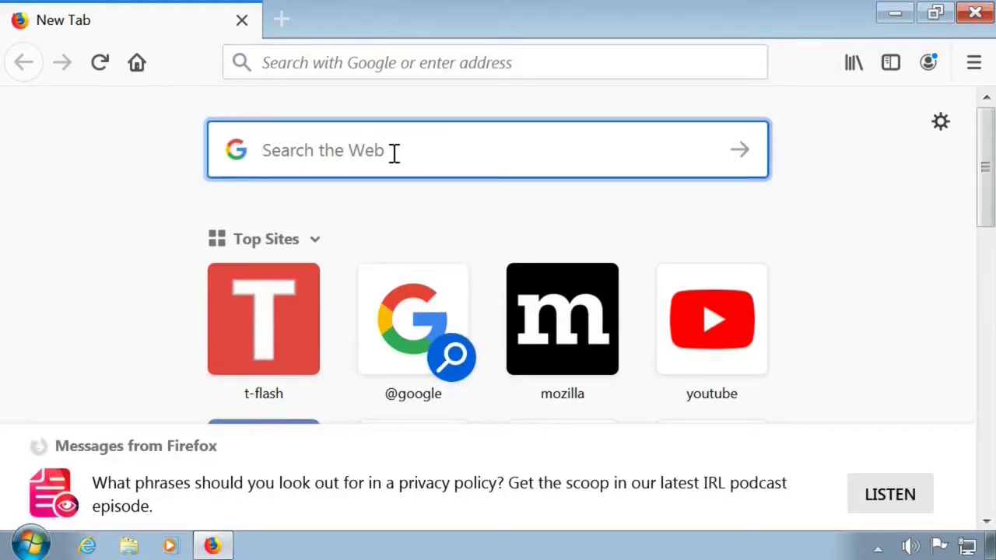
pyautogui.write('a')
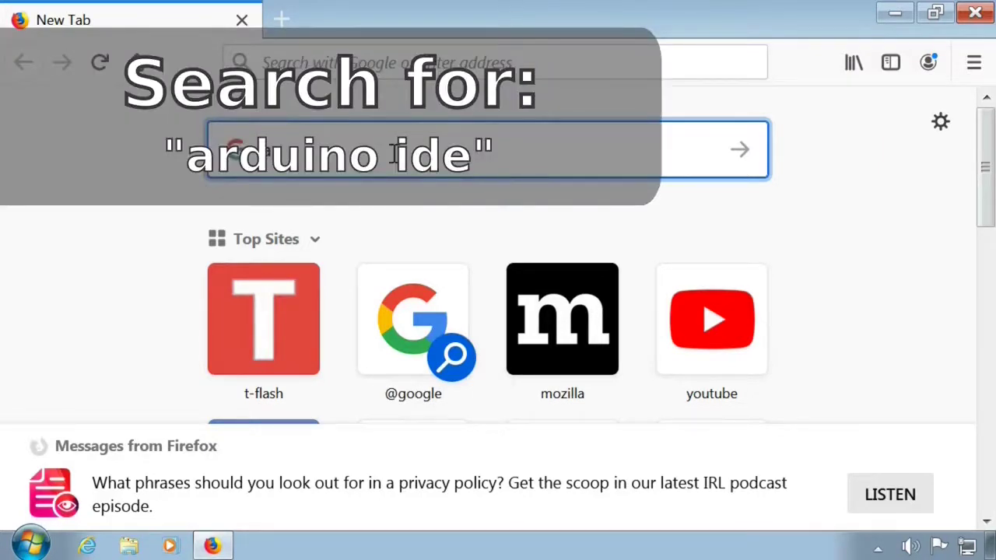
pyautogui.write('rduino ide')
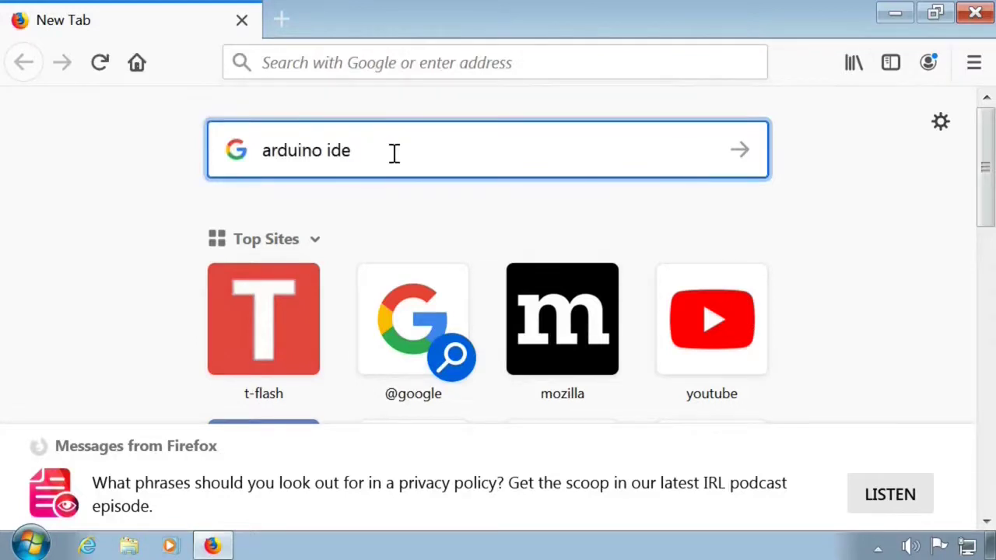
pyautogui.press('Return')
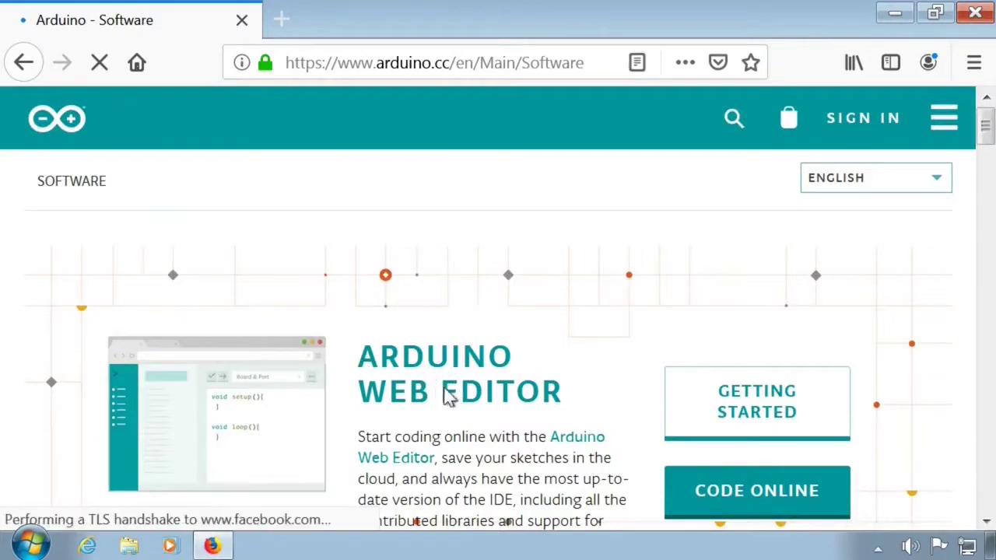
# - Choose the Windows Installer for Windows XP and up from the Arduino 1.8.9 downloads on the Arduino Software page
pyautogui.scroll(-3, 467, 399)
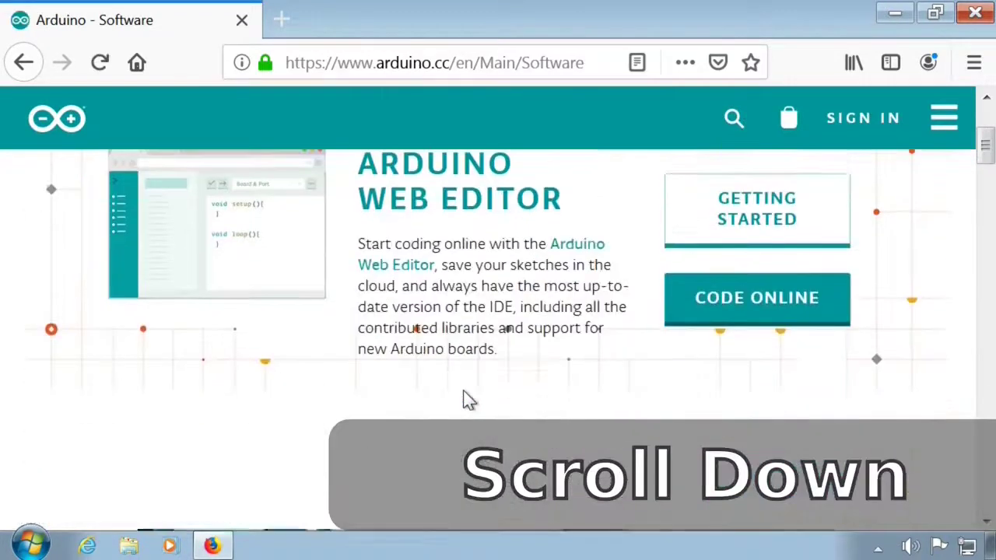
pyautogui.scroll(-5, 467, 399)
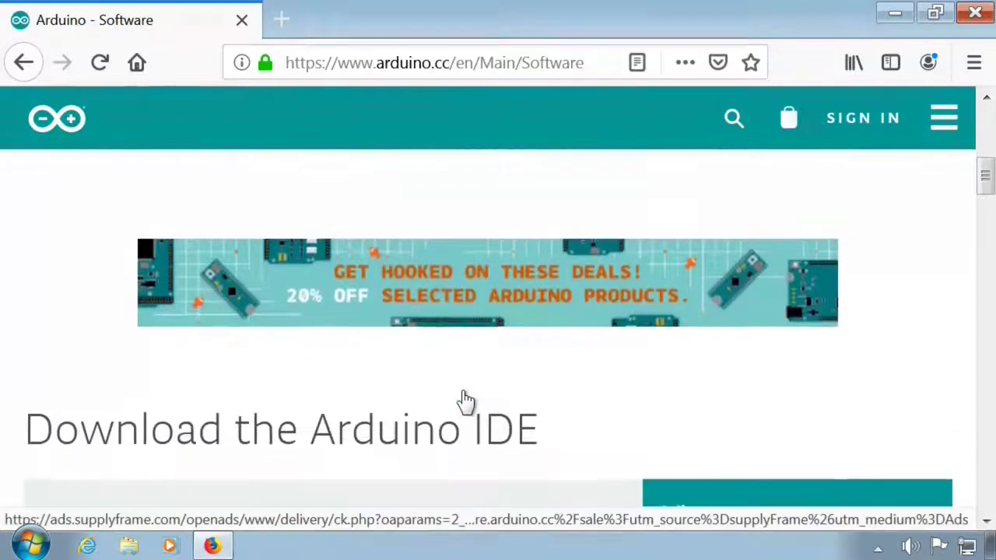
pyautogui.scroll(-3, 464, 401)
pyautogui.scroll(2, 467, 398)
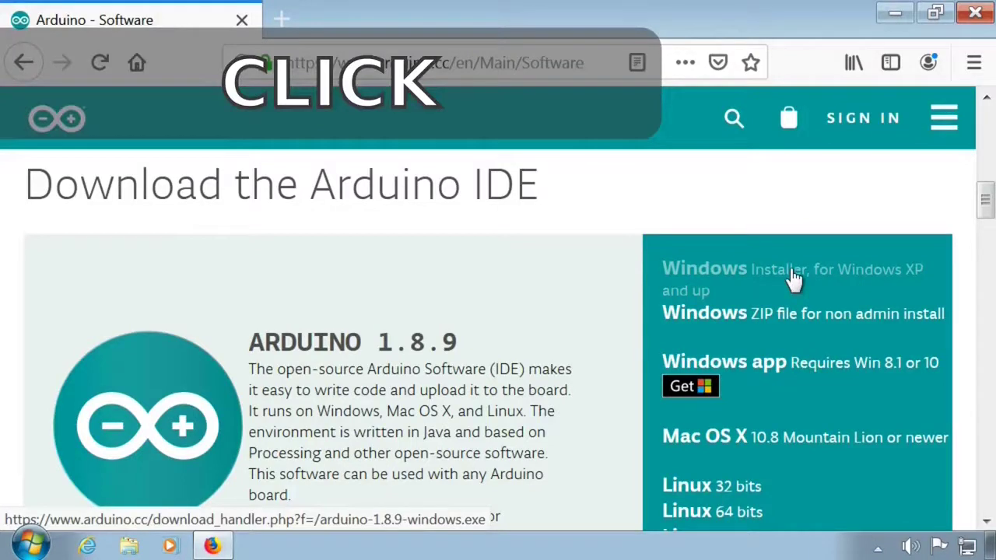
pyautogui.click(794, 278)
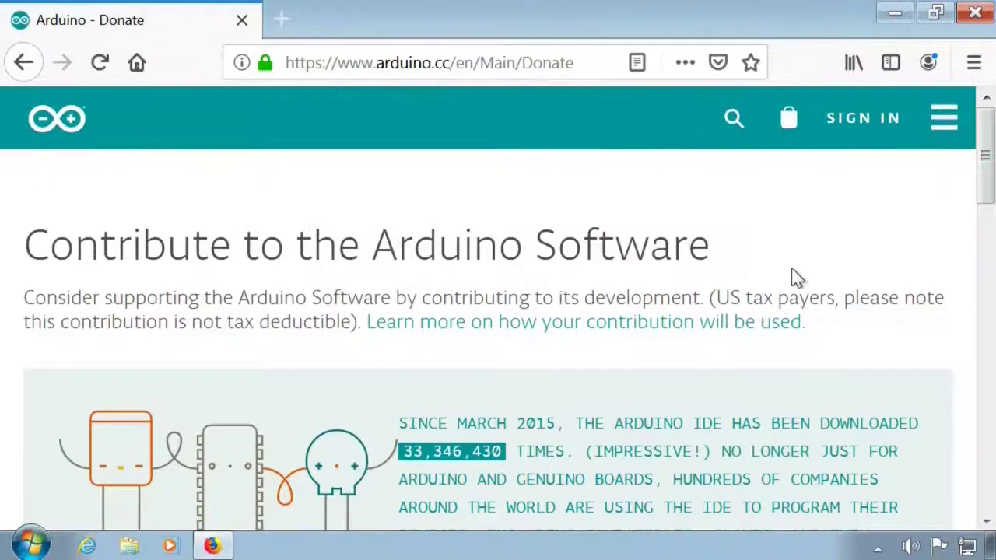
# - Download the installer without contributing and save arduino-1.8.9-windows.exe
pyautogui.scroll(-10, 779, 322)
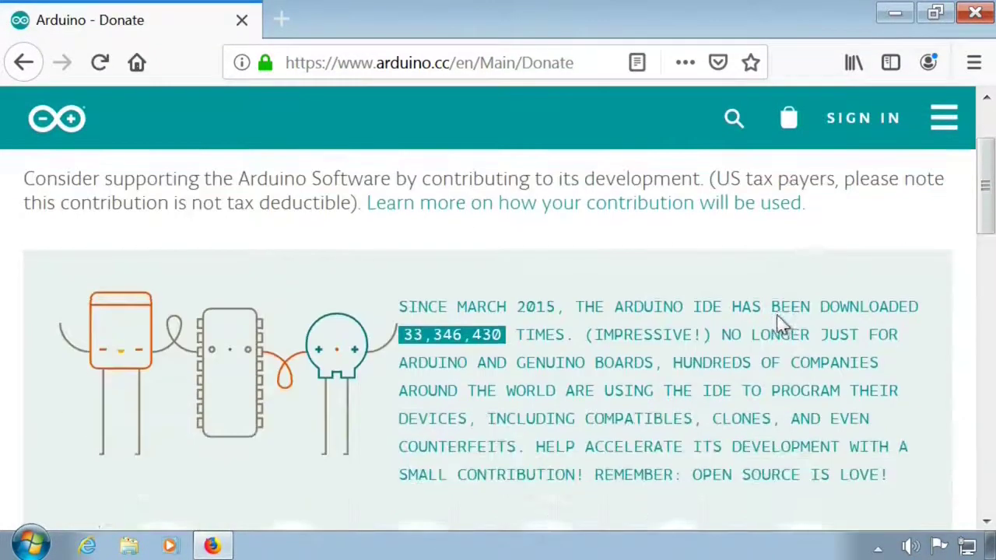
pyautogui.scroll(2, 776, 318)
pyautogui.scroll(3, 776, 318)
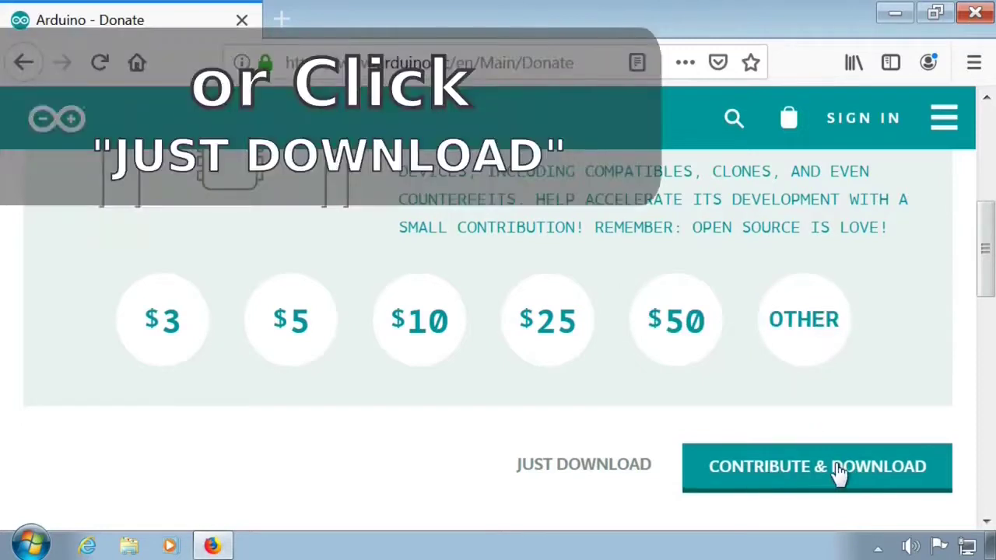
pyautogui.click(583, 470)
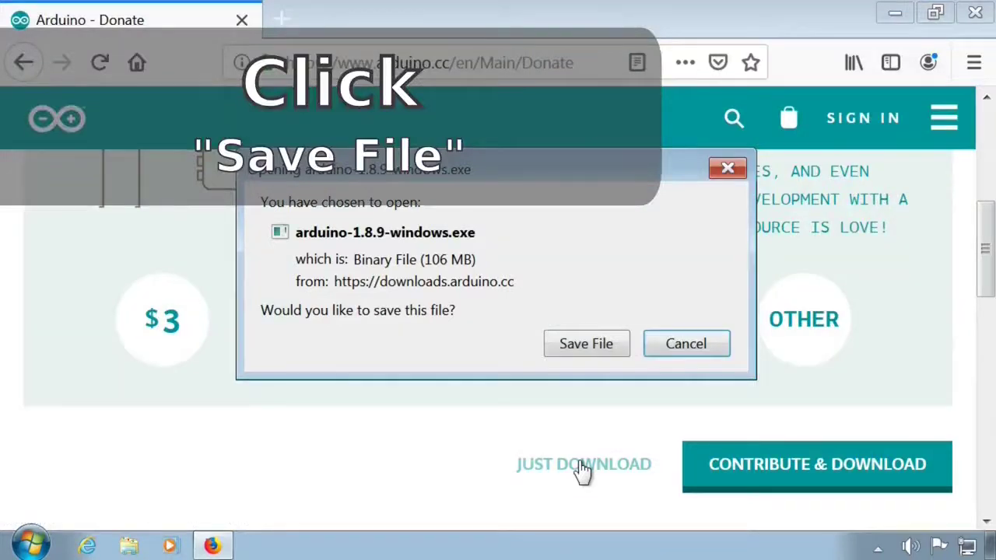
pyautogui.click(598, 355)
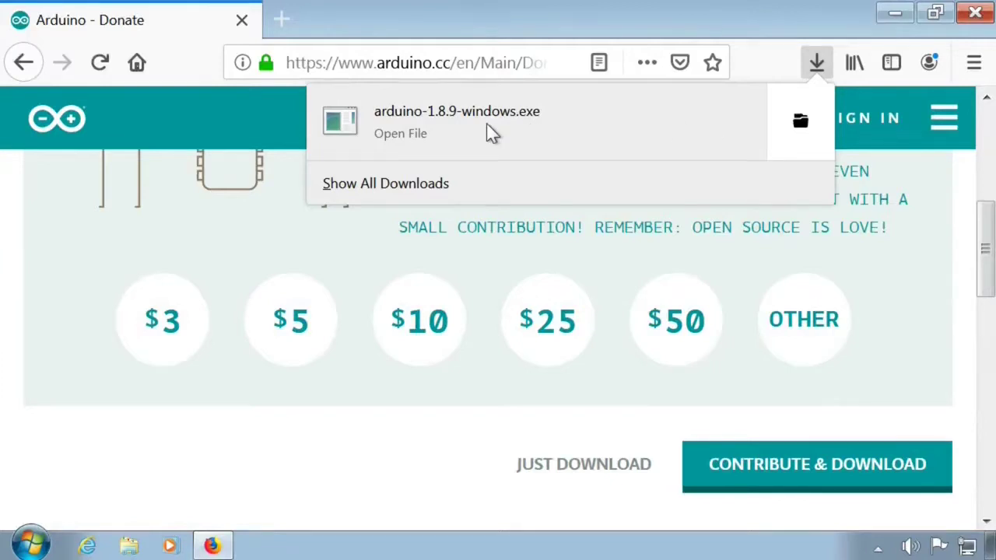
# - Close the browser and open the Downloads folder in Windows Explorer
pyautogui.click(977, 17)
pyautogui.click(977, 17)
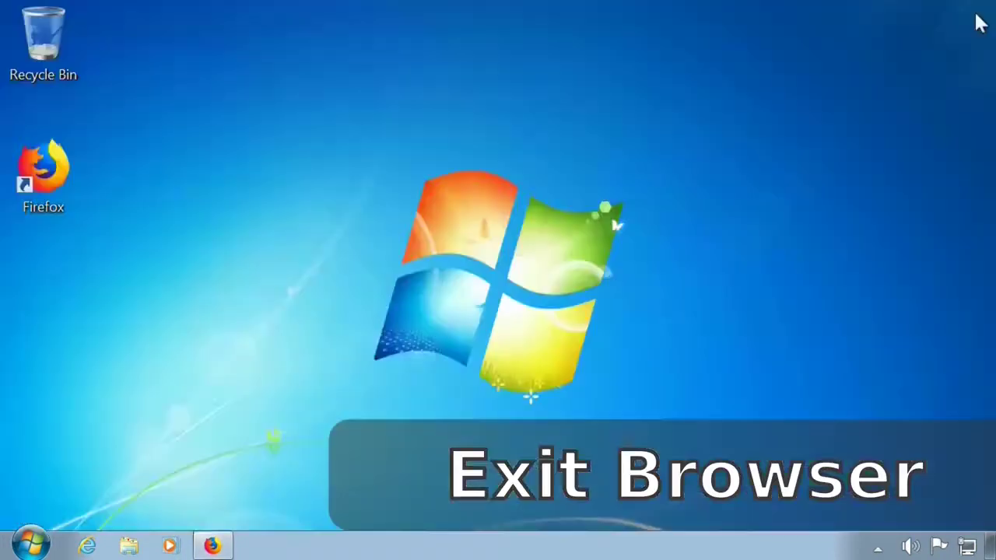
pyautogui.click(128, 545)
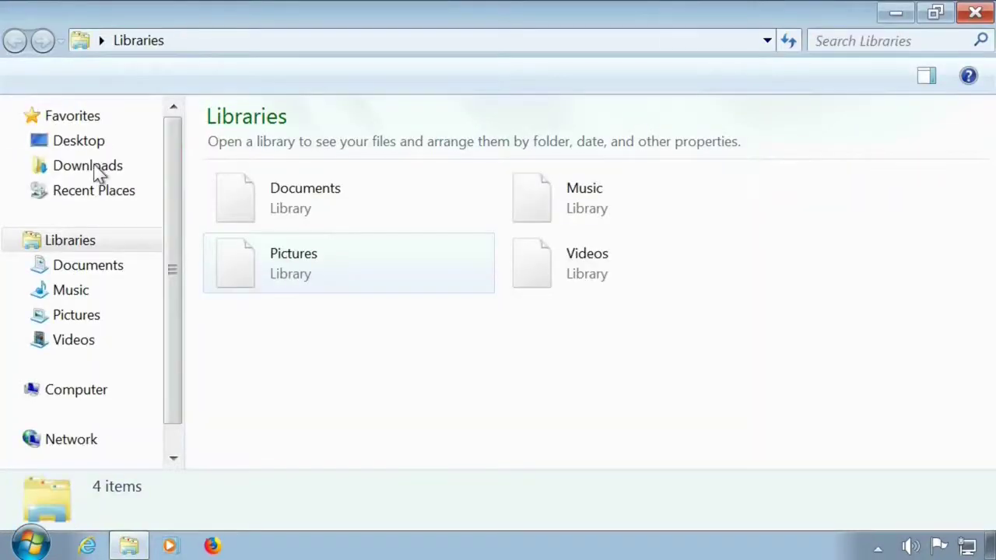
pyautogui.click(96, 175)
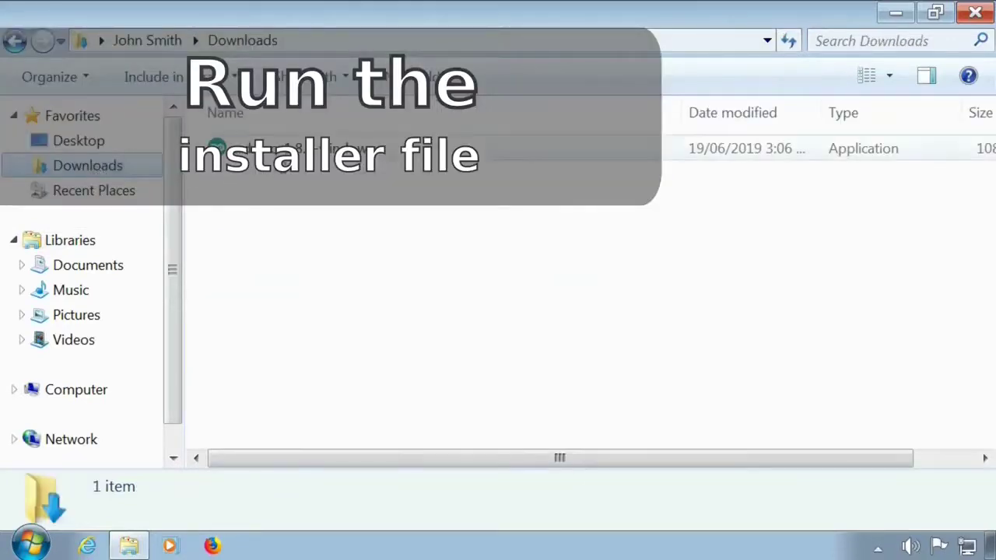
# - Run arduino-1.8.9-windows, allow it at the security warning, and close the Downloads window
pyautogui.click(272, 158)
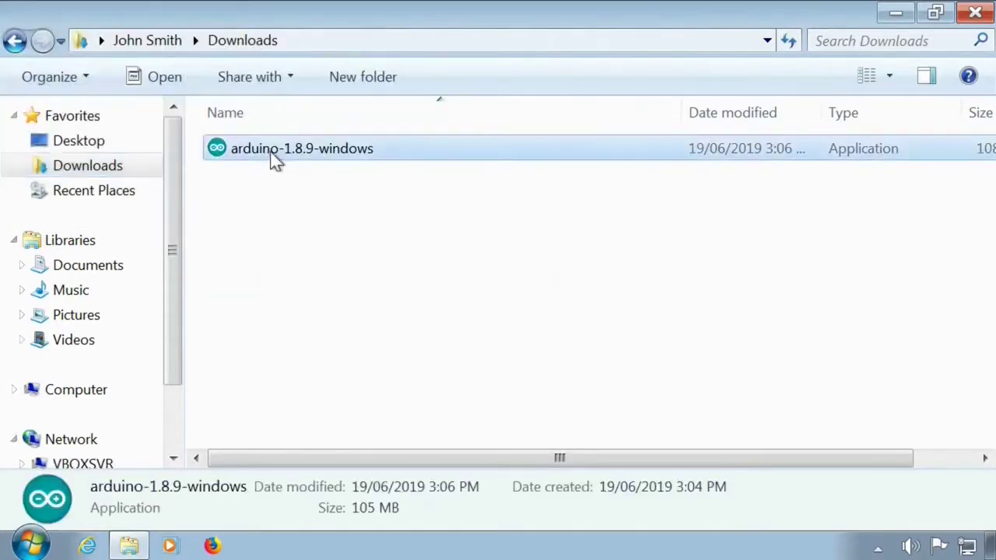
pyautogui.doubleClick(273, 159)
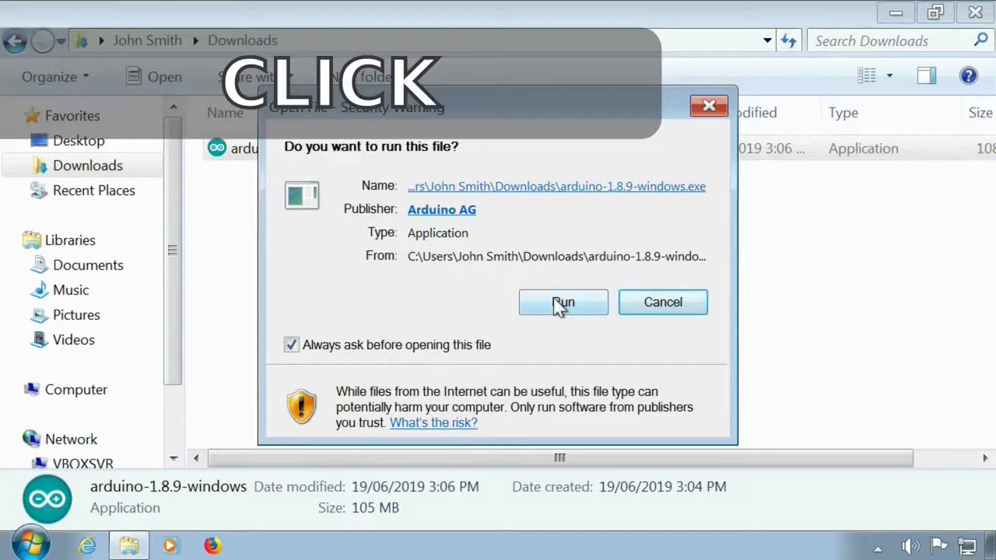
pyautogui.click(558, 305)
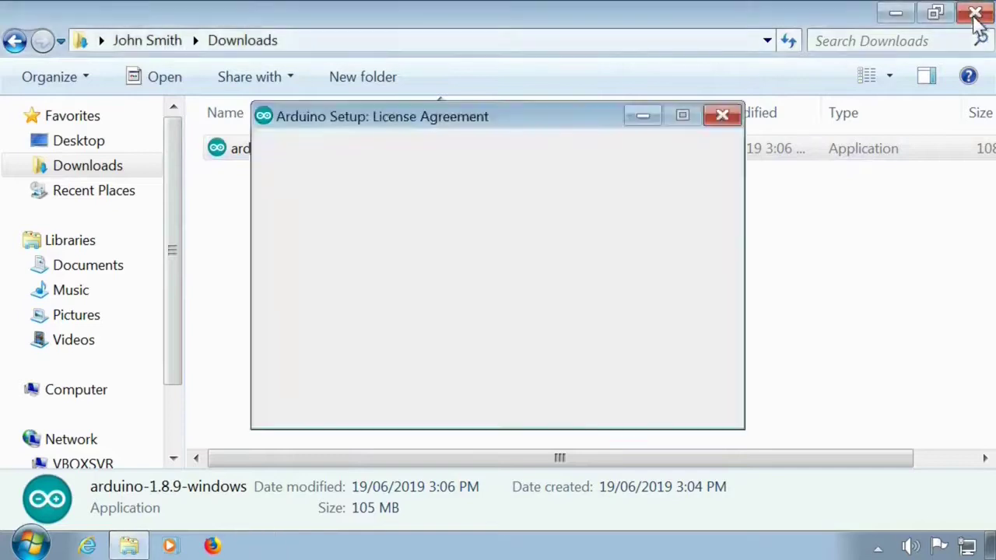
pyautogui.click(976, 16)
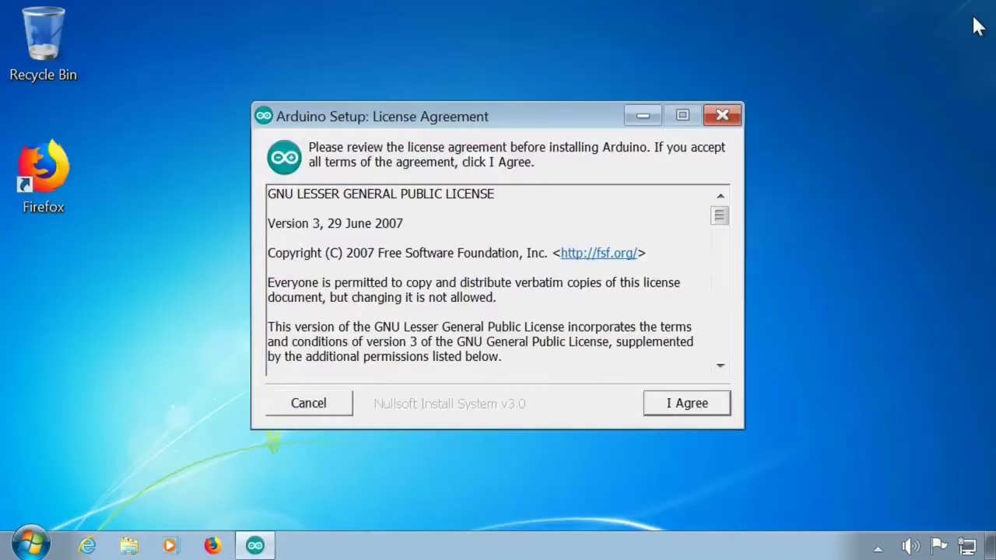
# - Accept the Arduino license agreement and install all listed components to C:\Program Files (x86)\Arduino
pyautogui.click(687, 403)
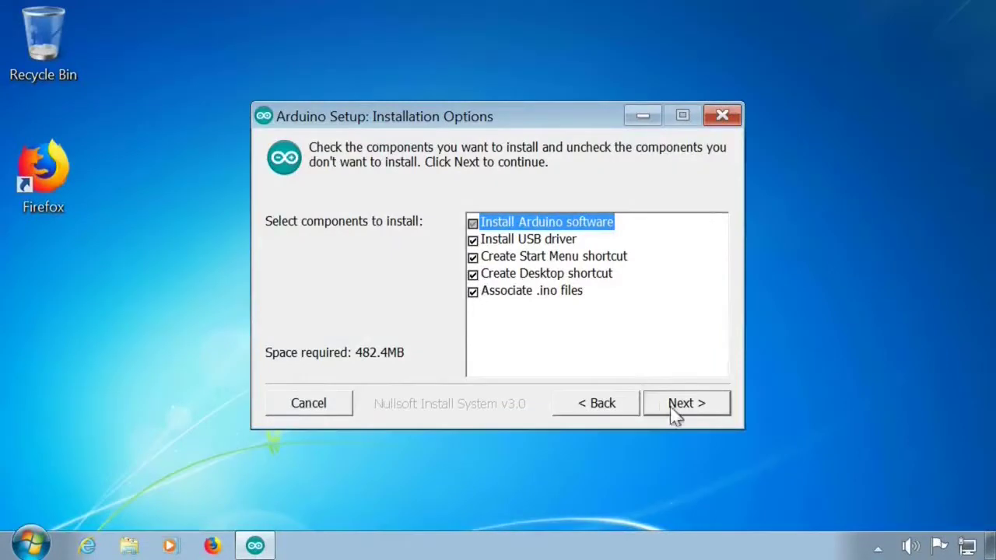
pyautogui.click(679, 411)
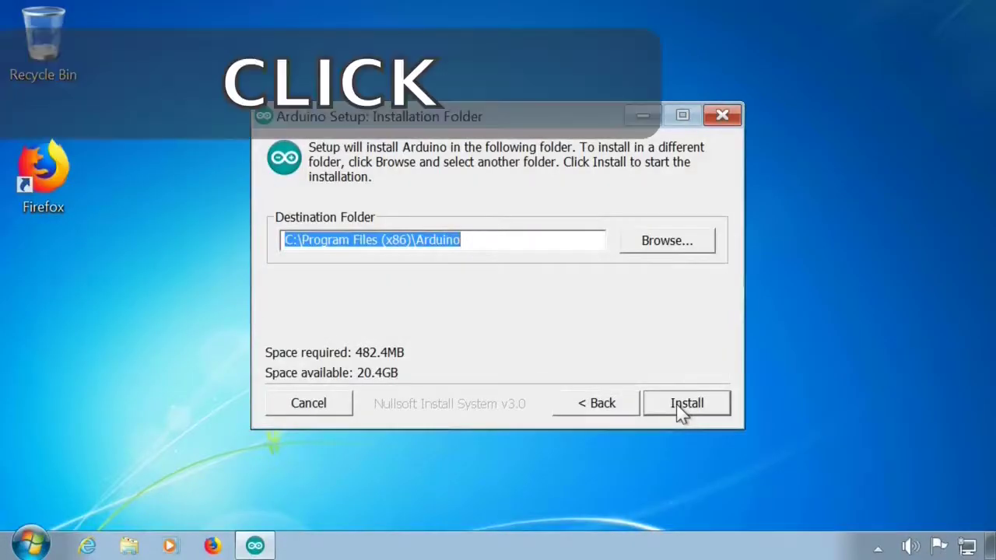
pyautogui.click(678, 406)
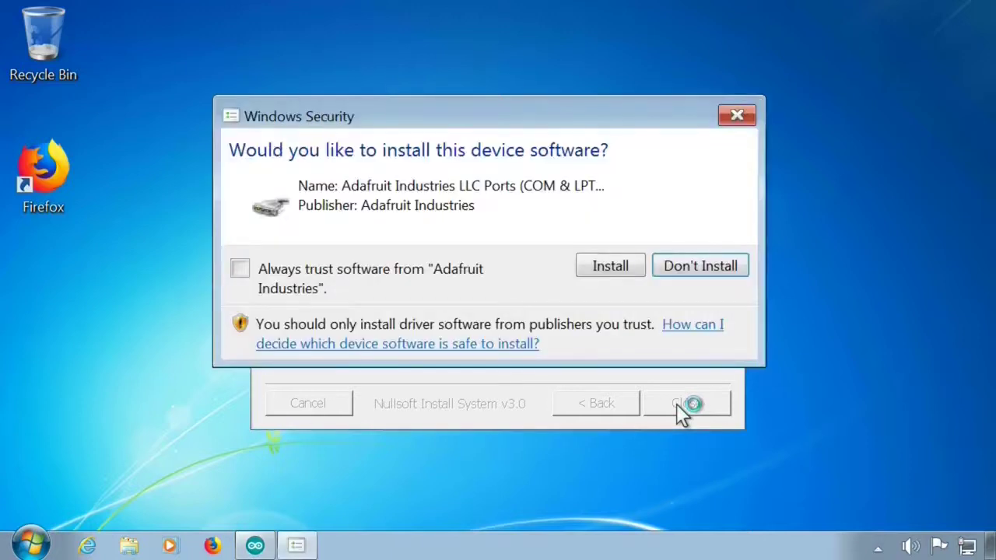
# - Always trust software from Adafruit Industries, install its Ports (COM & LPT) driver, and close the completed Arduino setup
pyautogui.click(240, 268)
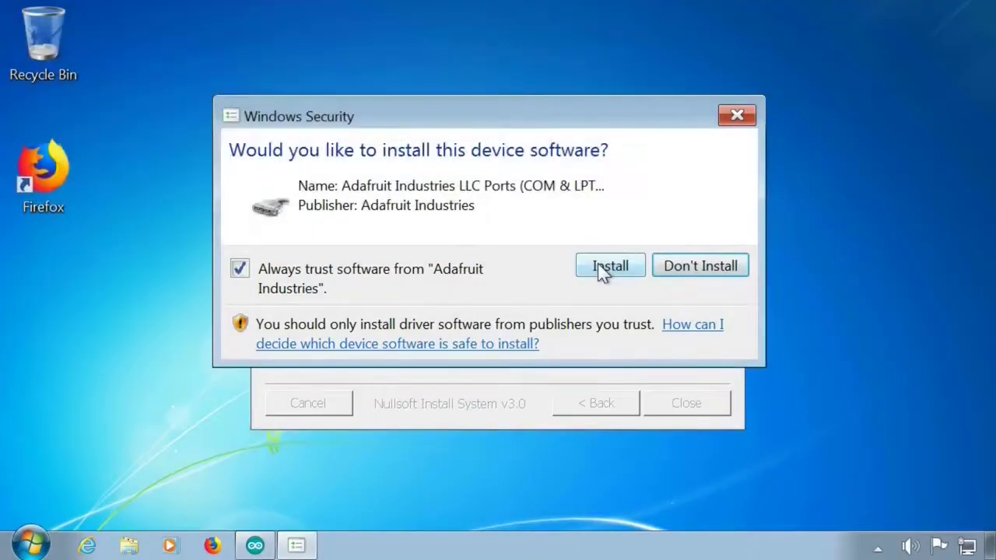
pyautogui.click(604, 268)
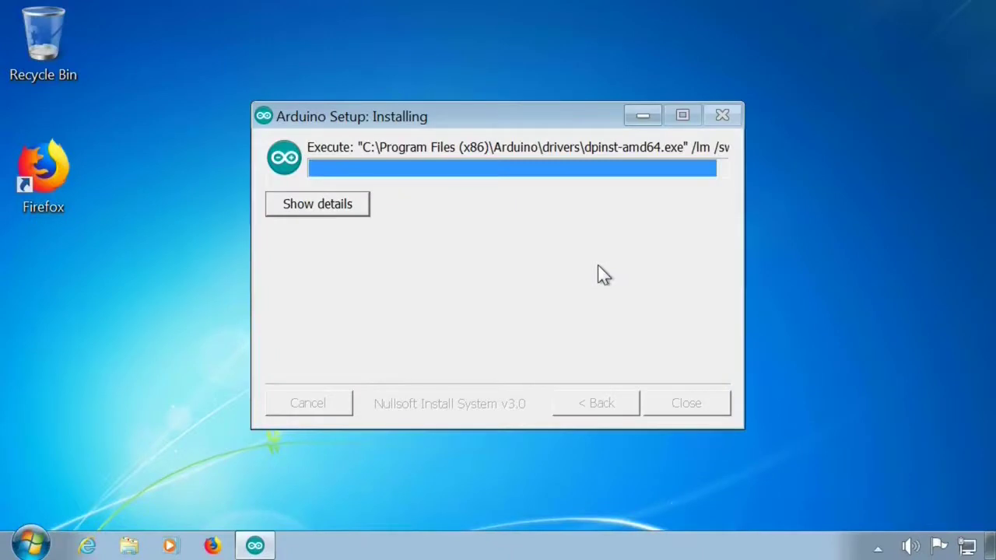
pyautogui.click(582, 277)
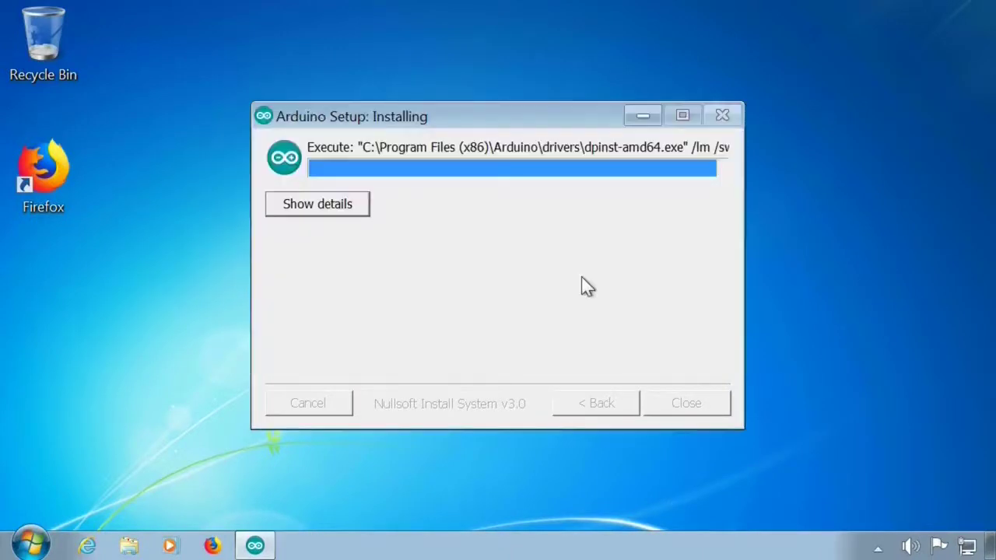
pyautogui.click(578, 274)
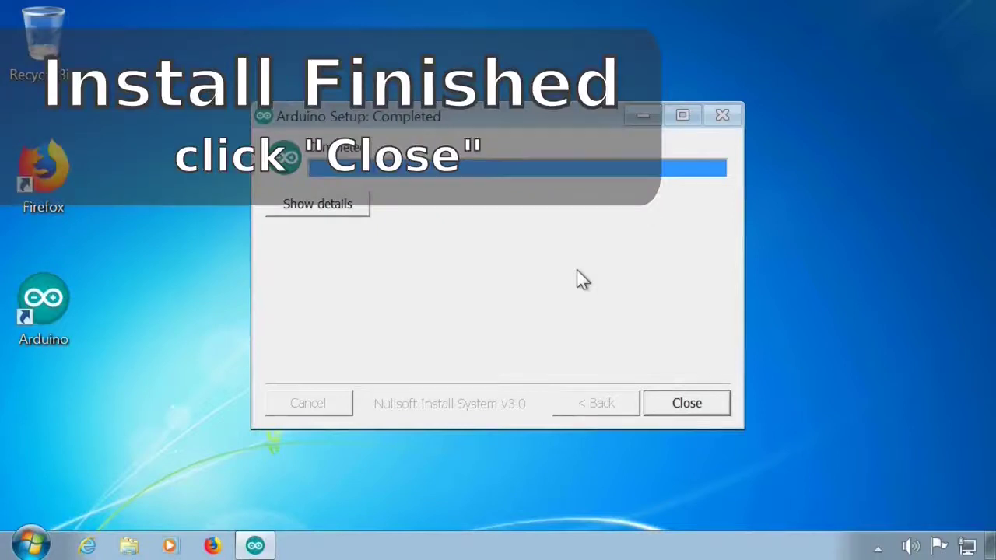
pyautogui.click(685, 406)
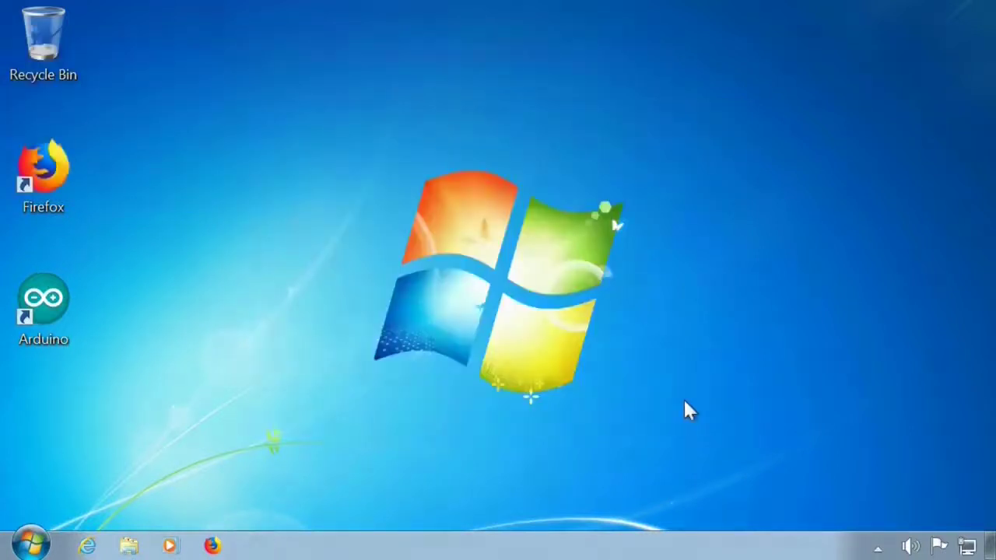
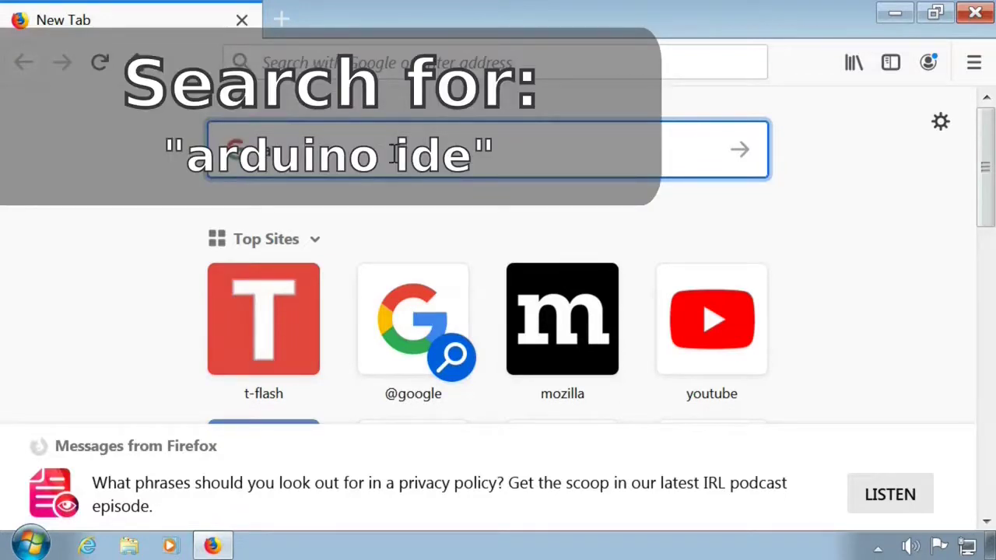
# - Search the web for "arduino ide" and choose the Windows Installer for Windows XP and up on the arduino.cc software page
pyautogui.write('arduino ide')
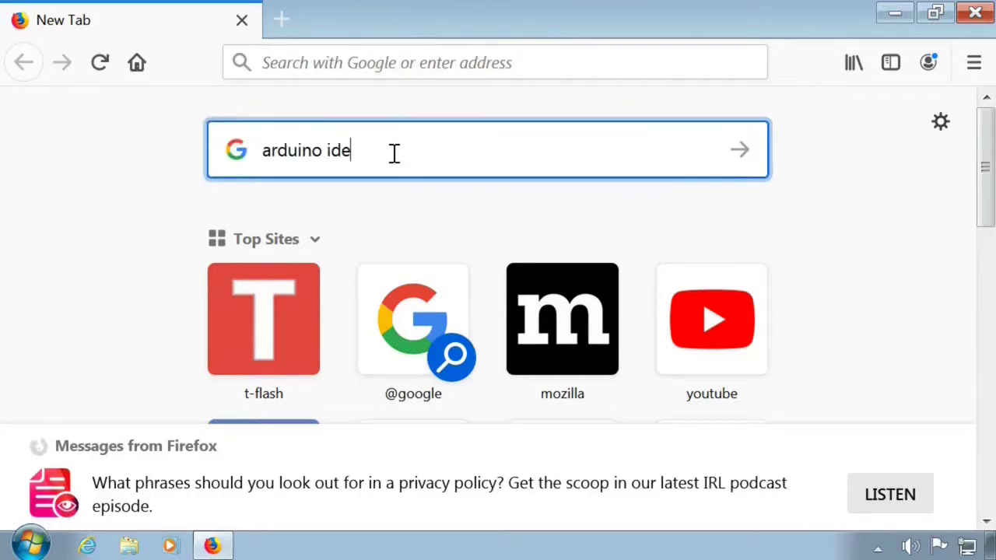
pyautogui.press('Escape')
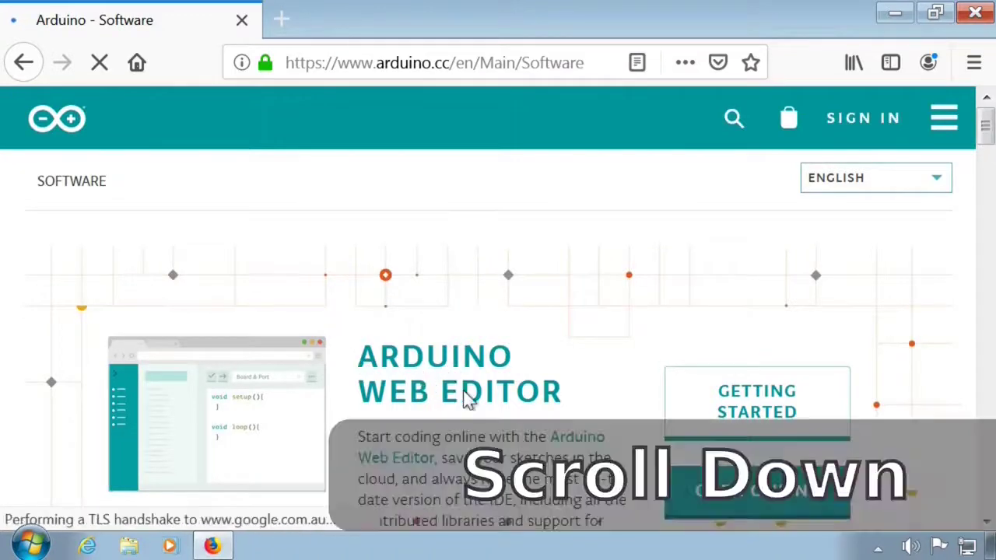
pyautogui.scroll(-3, 467, 398)
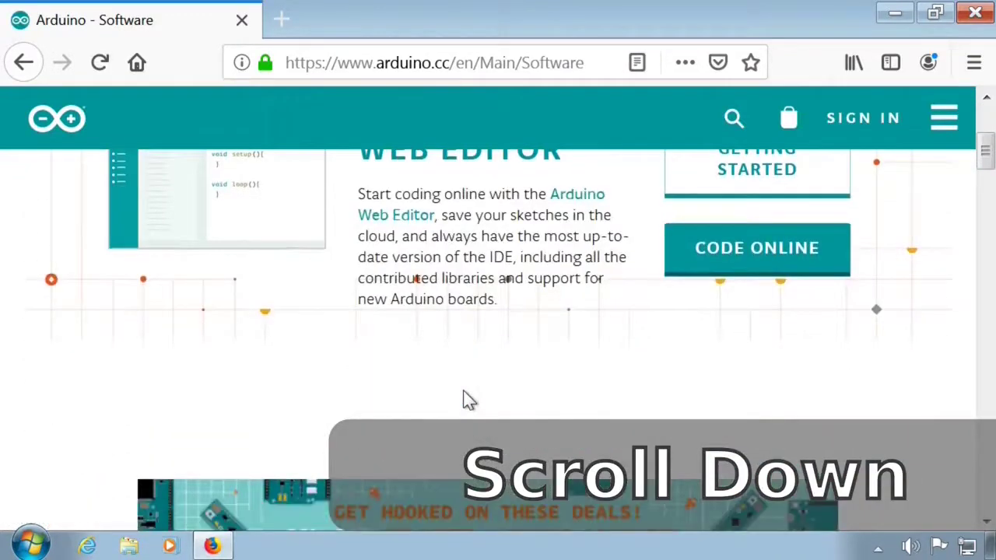
pyautogui.scroll(-3, 467, 399)
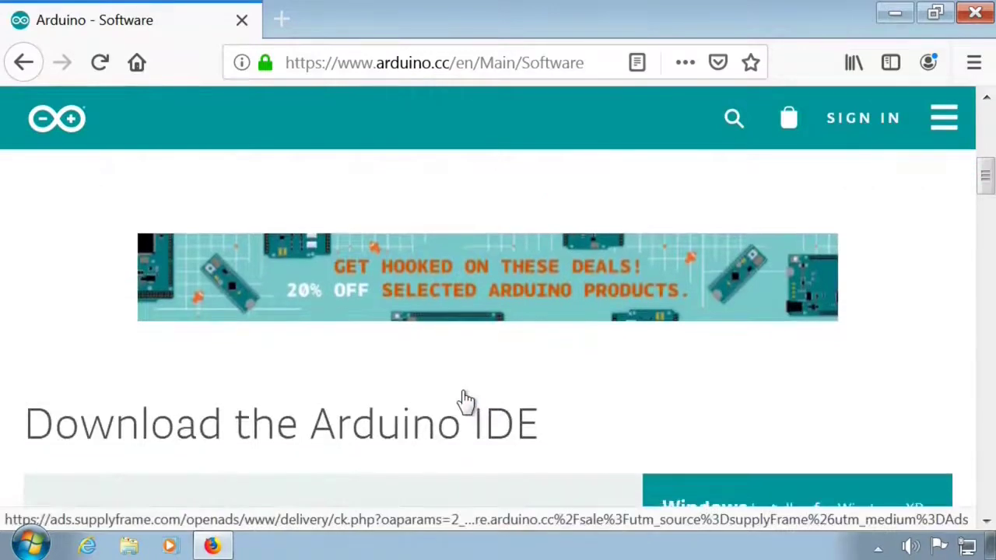
pyautogui.scroll(-2, 464, 401)
pyautogui.scroll(-2, 467, 401)
pyautogui.scroll(2, 471, 400)
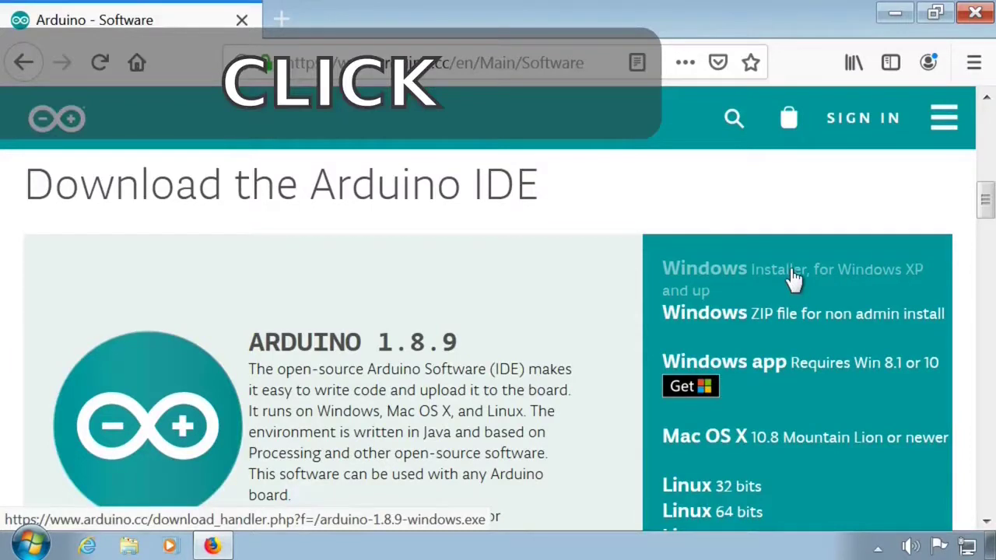
pyautogui.click(793, 278)
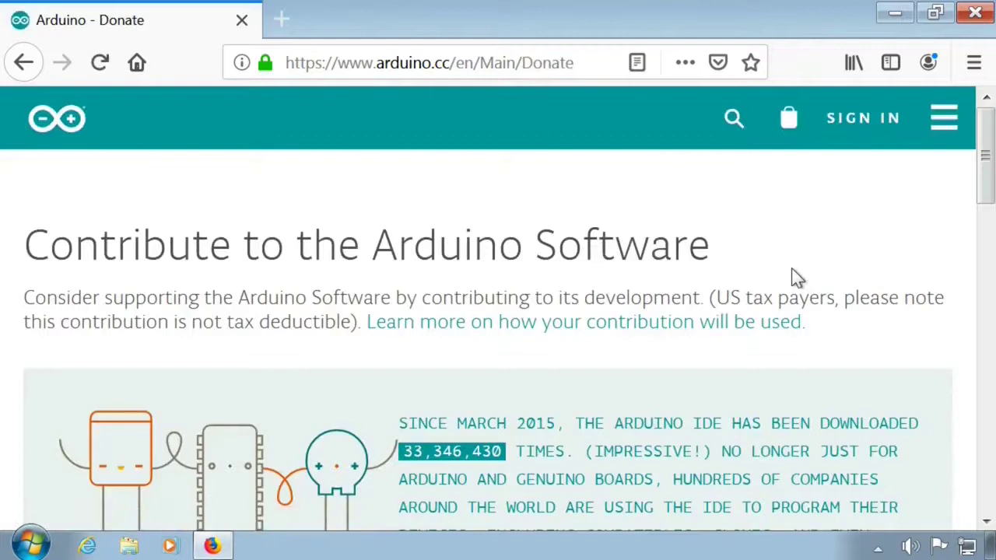
# - Skip the contribution with the download-only option and save arduino-1.8.9-windows.exe
pyautogui.scroll(-10, 778, 322)
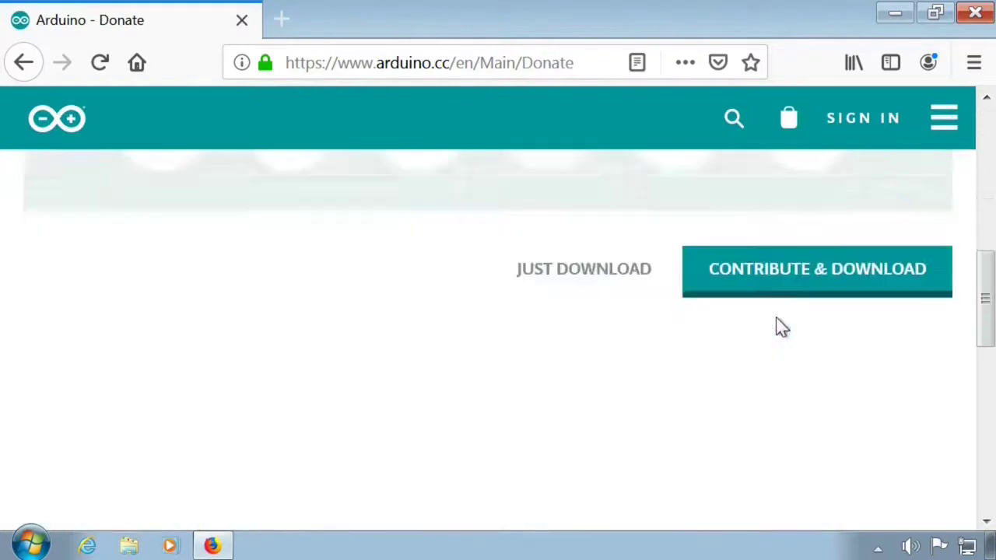
pyautogui.scroll(2, 781, 326)
pyautogui.scroll(3, 781, 327)
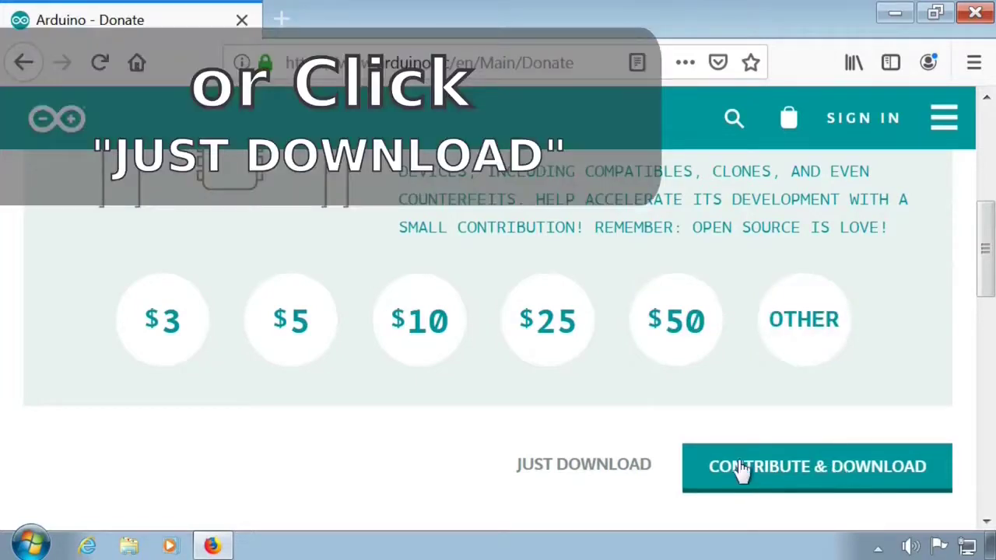
pyautogui.click(582, 467)
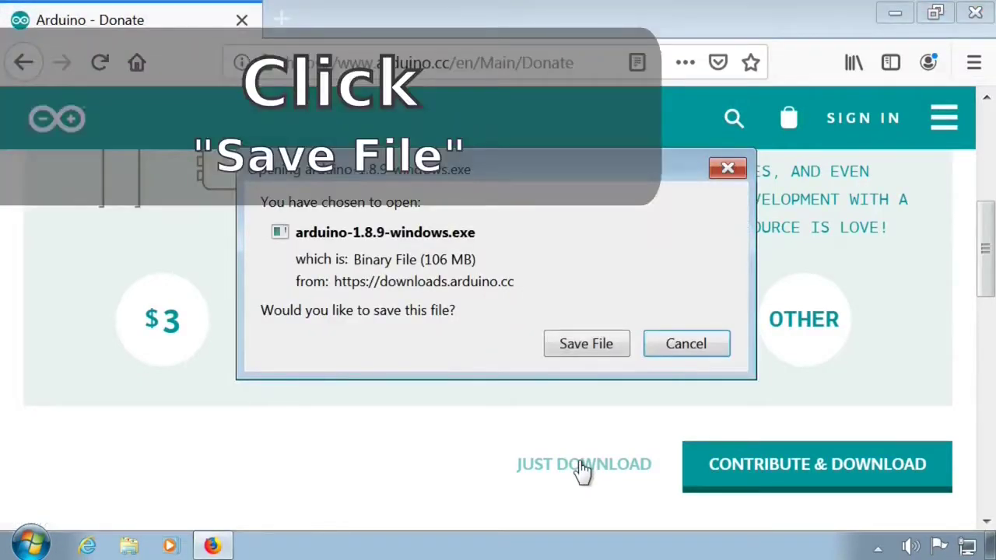
pyautogui.click(597, 350)
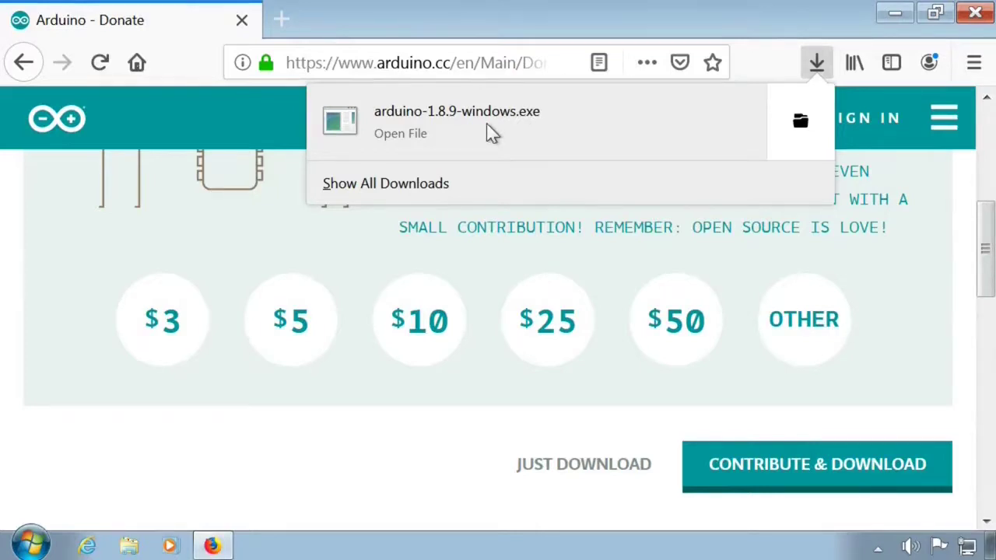
# - Exit the browser and open the Downloads folder in Windows Explorer
pyautogui.click(979, 19)
pyautogui.click(978, 19)
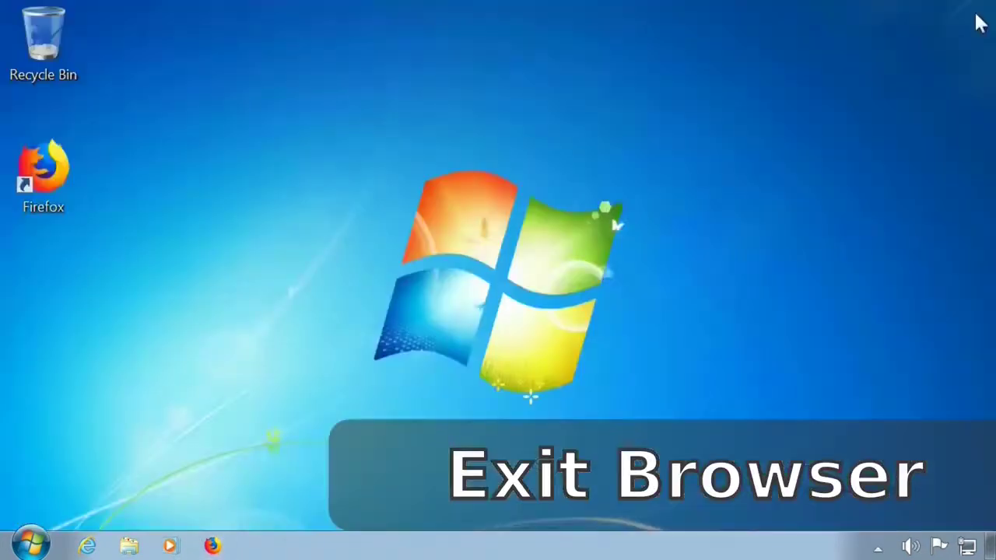
pyautogui.click(128, 547)
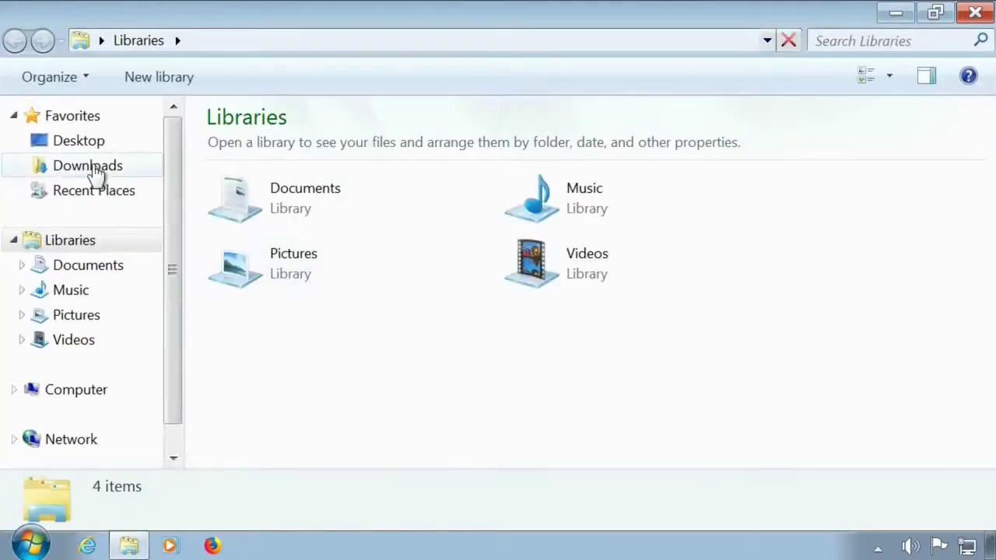
pyautogui.click(88, 166)
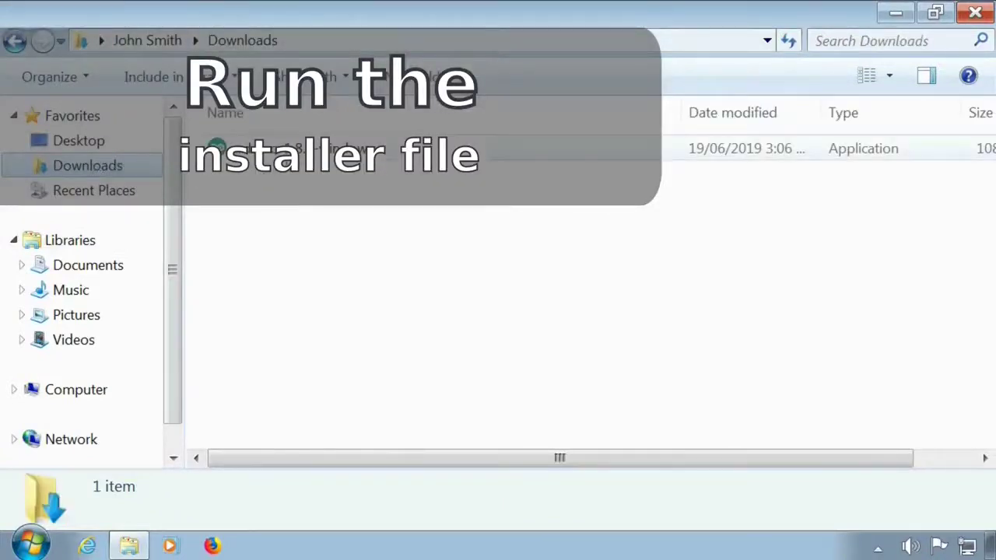
# - Run arduino-1.8.9-windows from Downloads, allow it at the security warning, and close the folder window
pyautogui.click(270, 159)
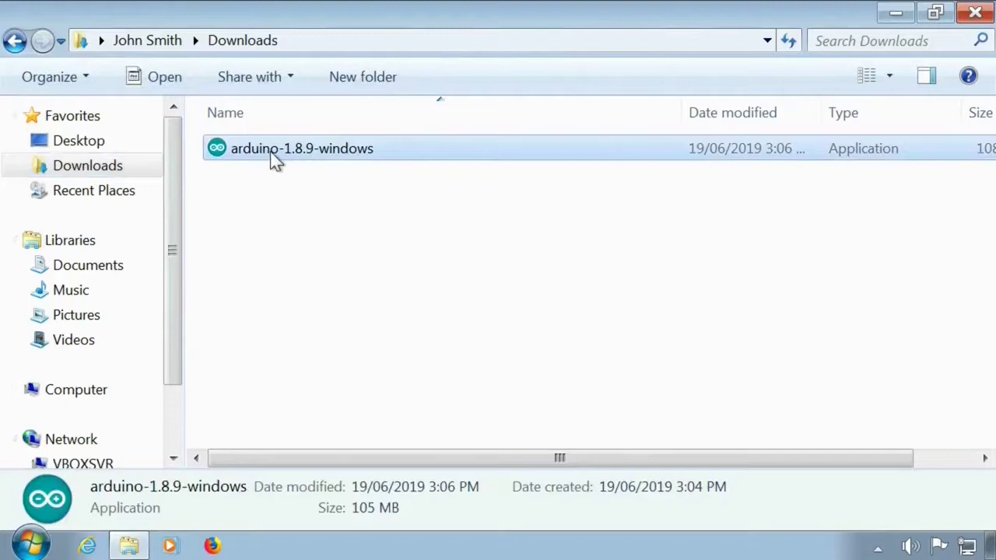
pyautogui.doubleClick(274, 160)
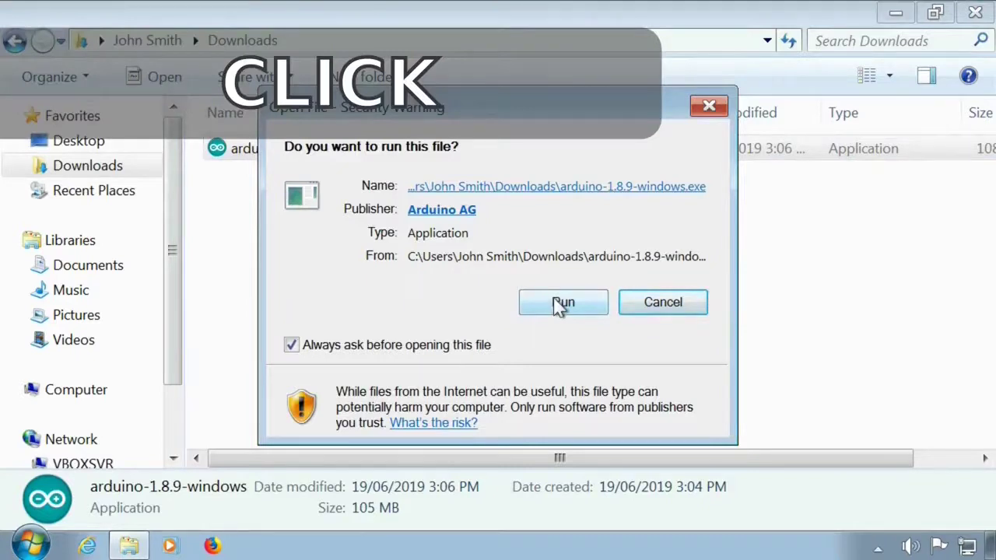
pyautogui.click(558, 306)
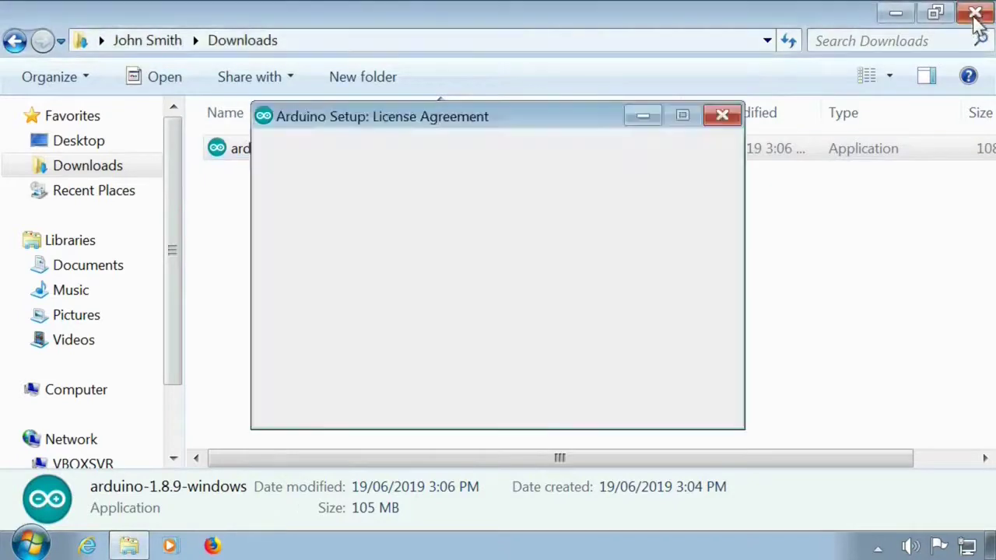
pyautogui.click(975, 16)
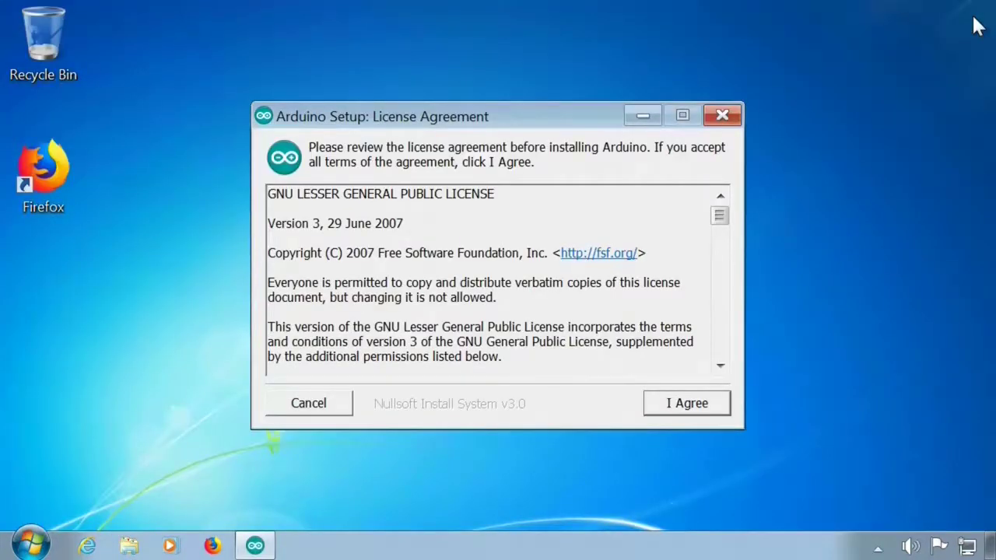
# - Agree to the Arduino license and install all listed components, including the USB driver, to C:\Program Files (x86)\Arduino
pyautogui.click(674, 405)
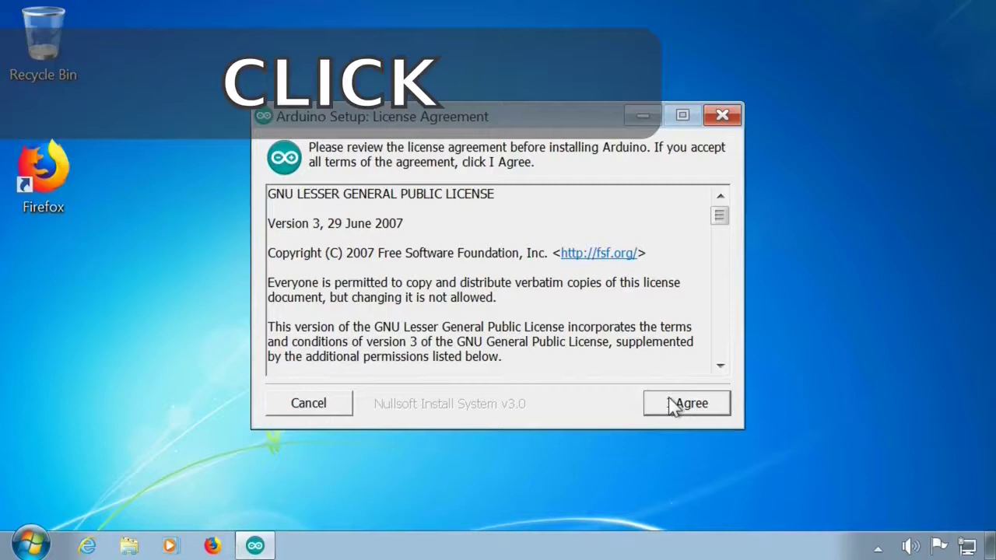
pyautogui.click(674, 405)
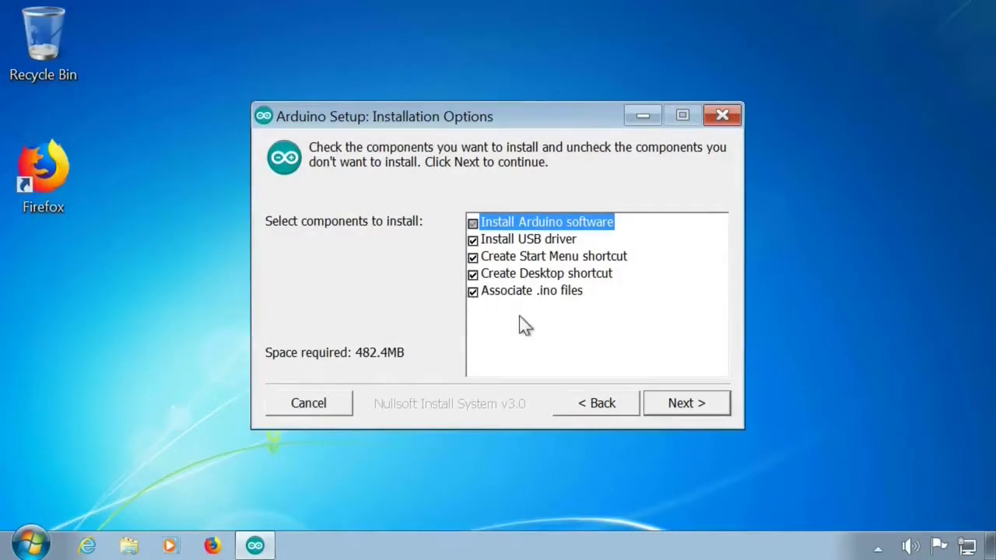
pyautogui.click(682, 412)
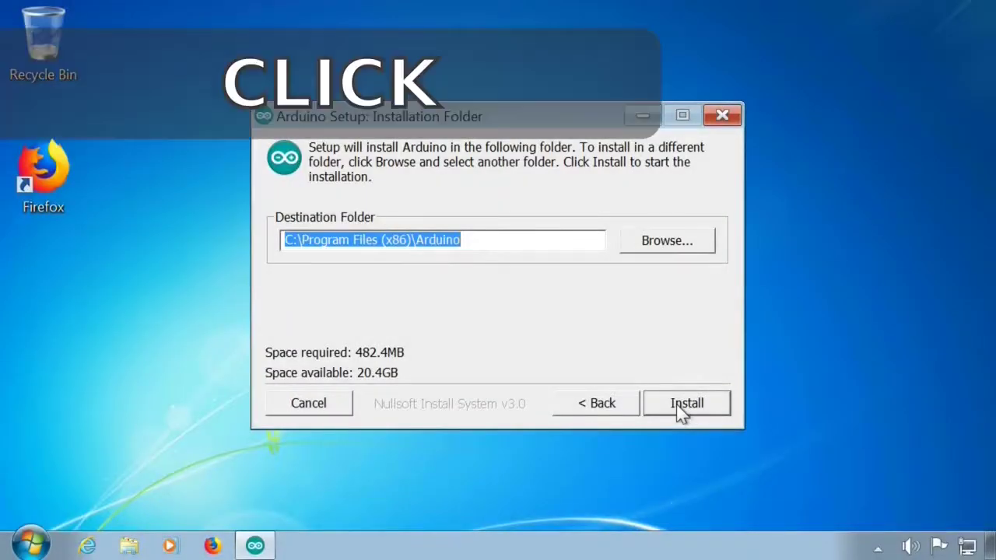
pyautogui.click(678, 406)
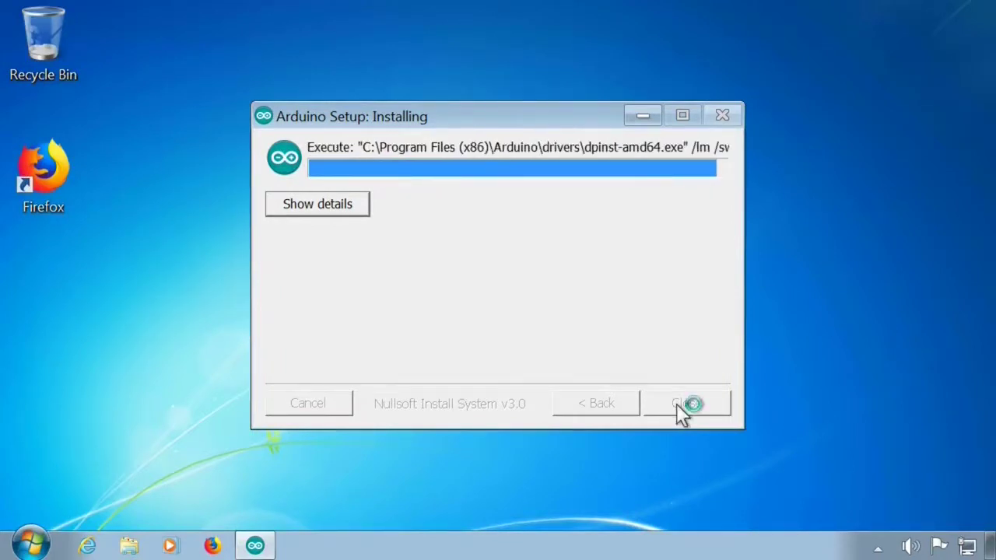
# - Install the Adafruit Industries Ports (COM & LPT) driver with its publisher always trusted, and close the finished setup
pyautogui.click(483, 266)
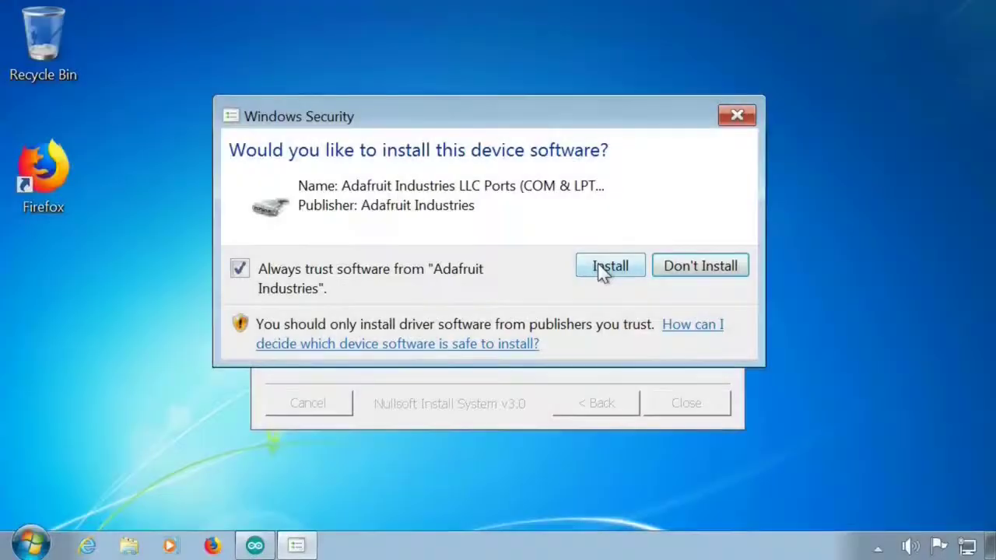
pyautogui.click(603, 269)
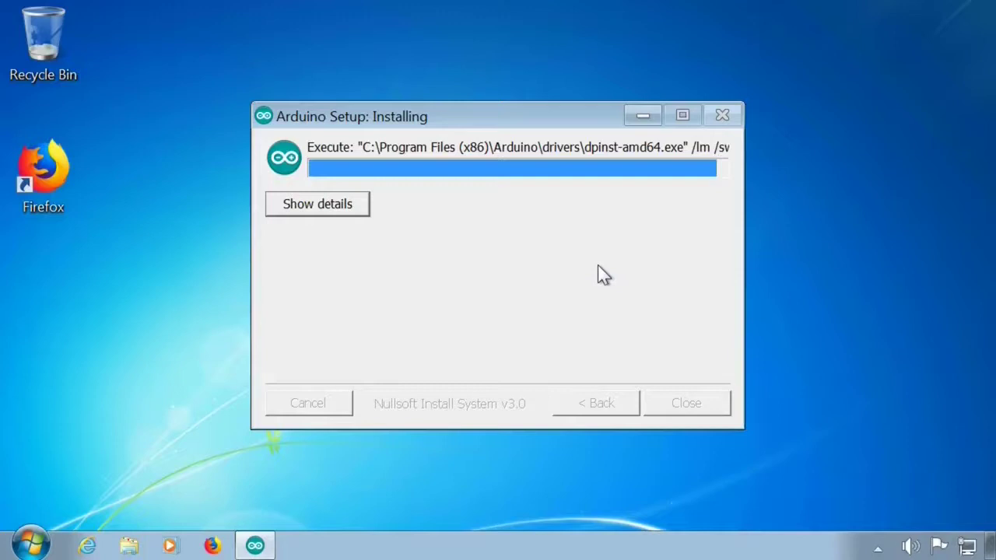
pyautogui.click(597, 272)
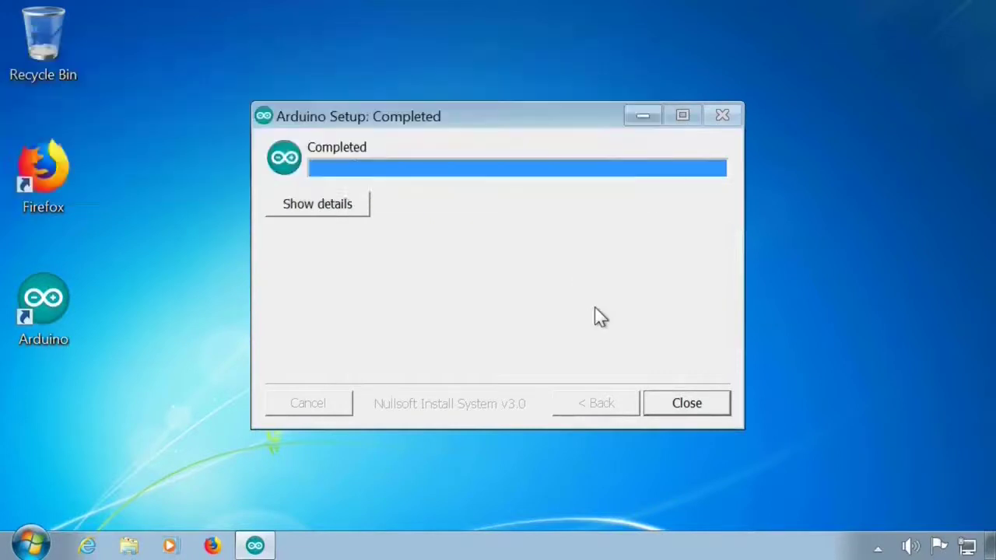
pyautogui.click(686, 405)
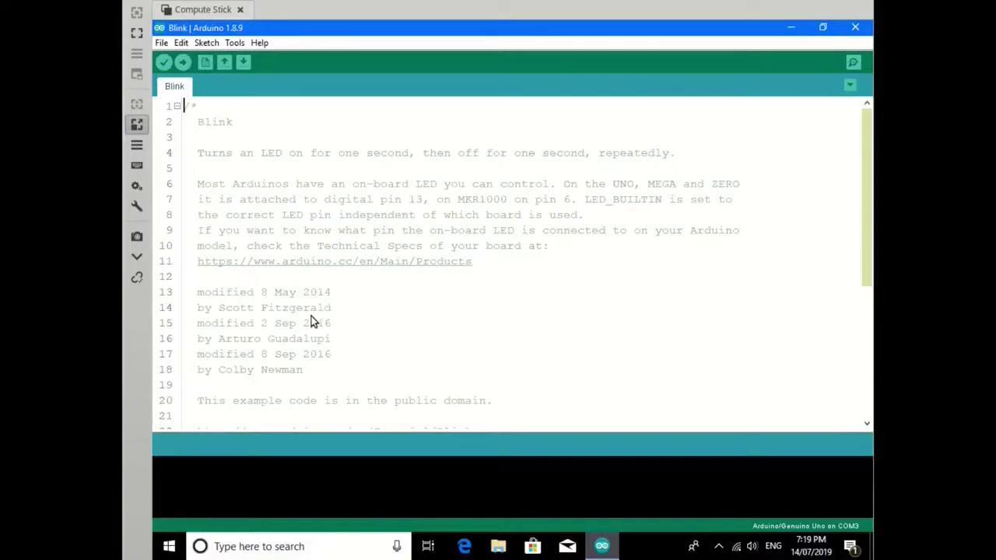
pyautogui.scroll(-5, 312, 316)
pyautogui.rightClick(315, 313)
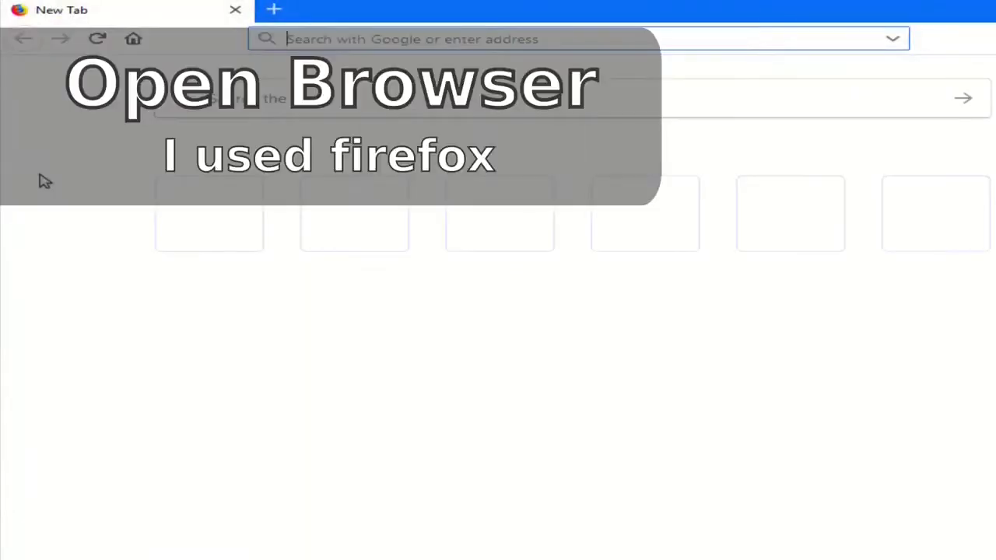
# - Search the web for "Arduino IDE" in Firefox and open the Arduino Software (IDE) page on arduino.cc
pyautogui.click(351, 45)
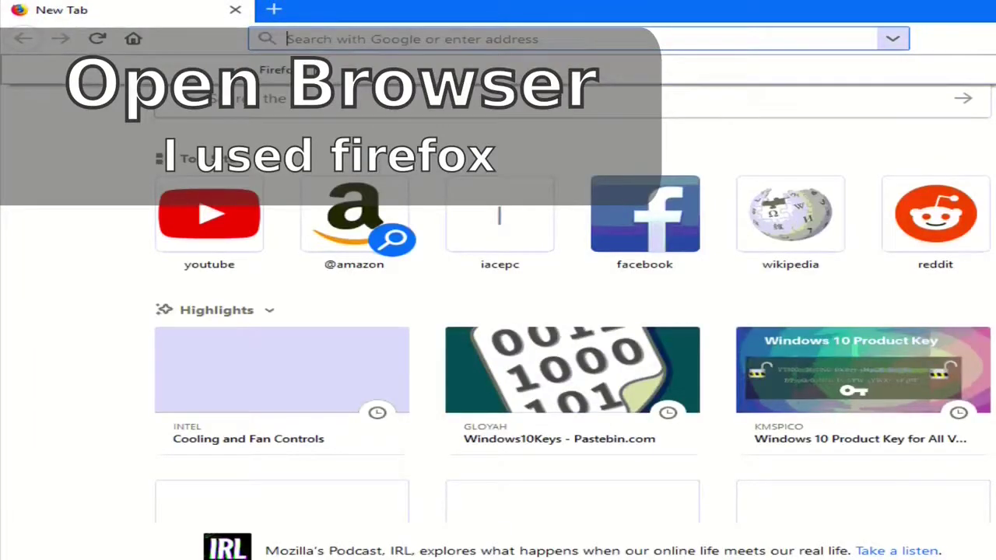
pyautogui.click(310, 102)
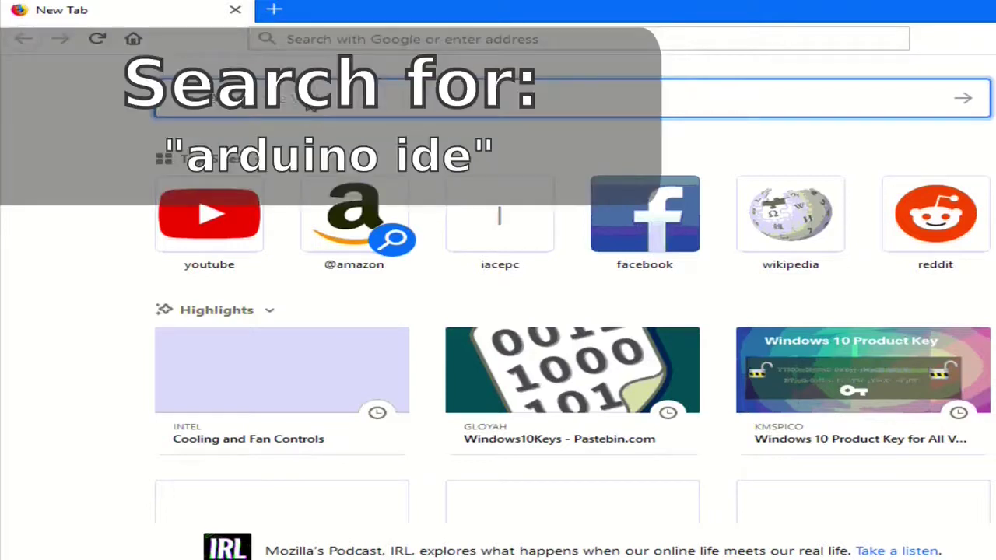
pyautogui.write('Arduino IDE')
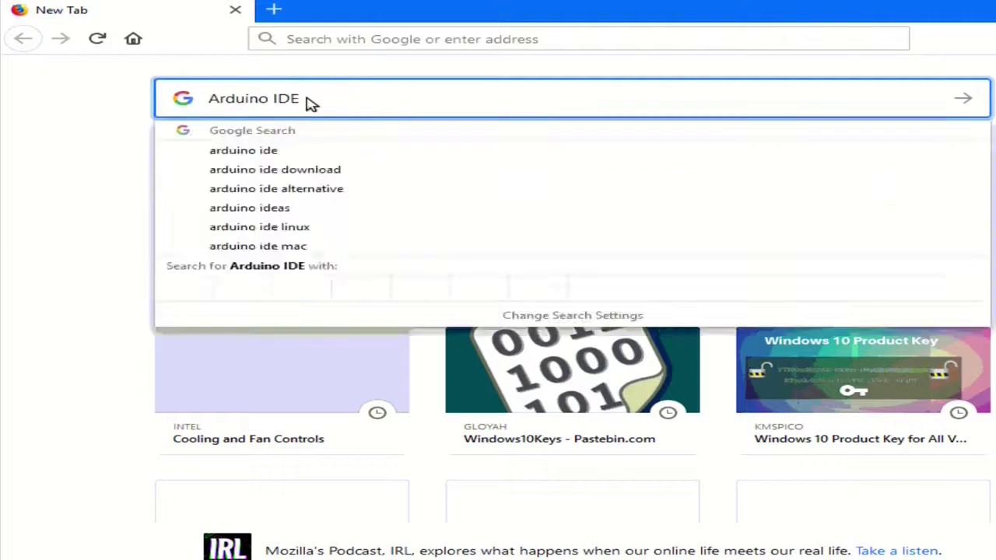
pyautogui.press('Return')
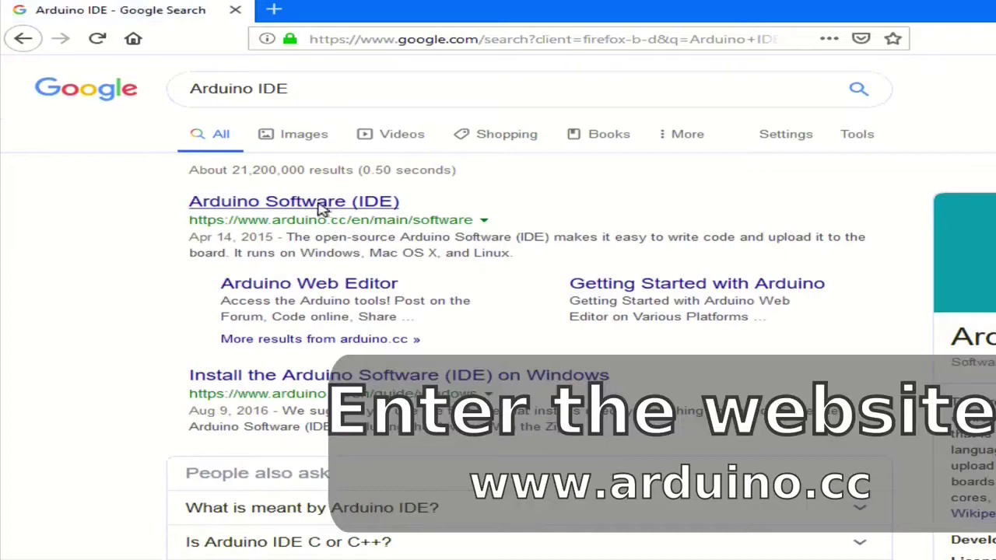
pyautogui.click(295, 209)
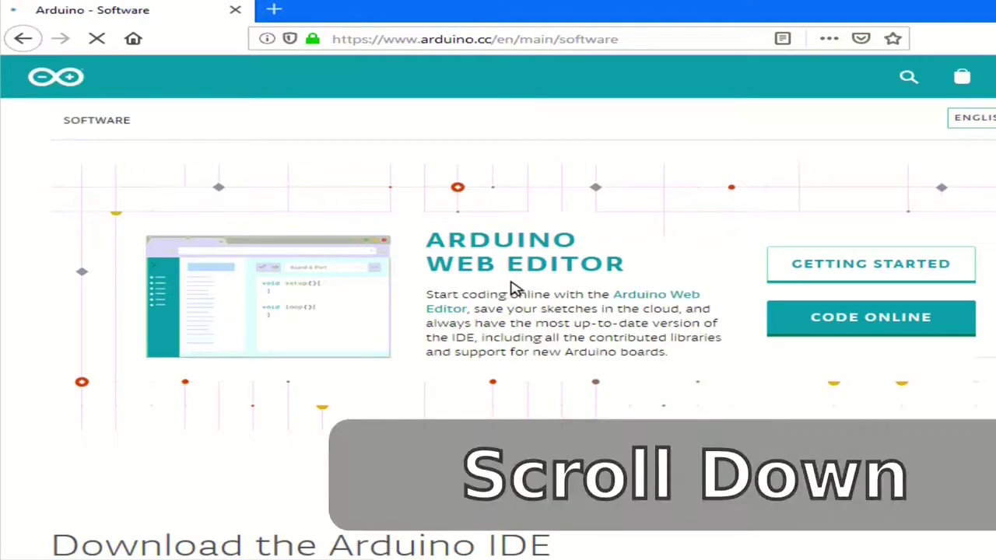
# - Download the Arduino 1.8.9 Windows Installer without contributing and save arduino-1.8.9-windows.exe
pyautogui.scroll(-5, 514, 289)
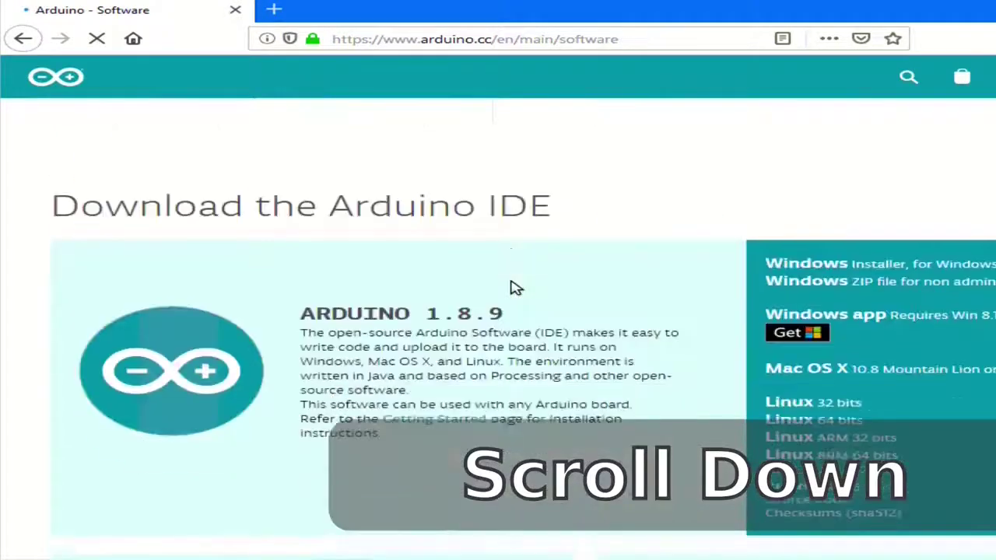
pyautogui.scroll(-2, 514, 288)
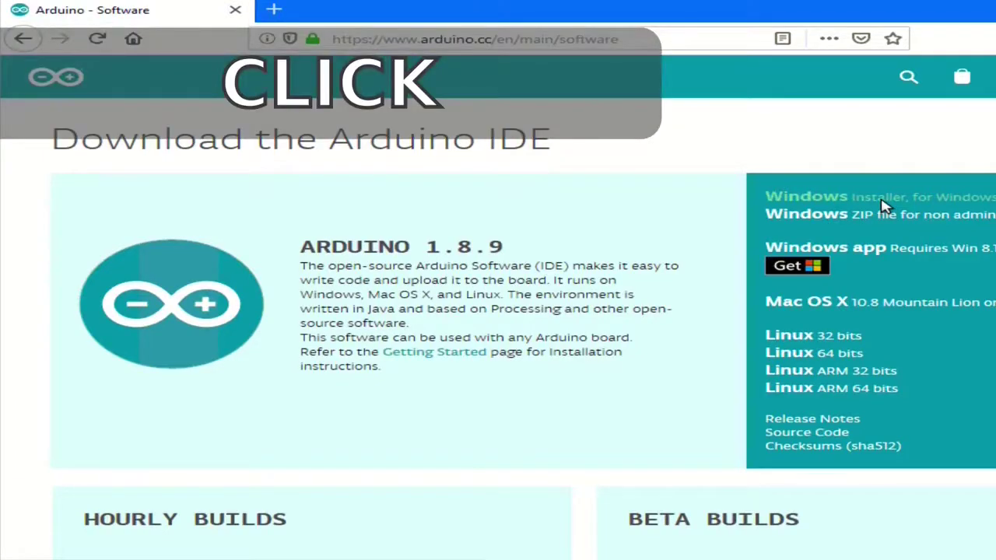
pyautogui.click(883, 205)
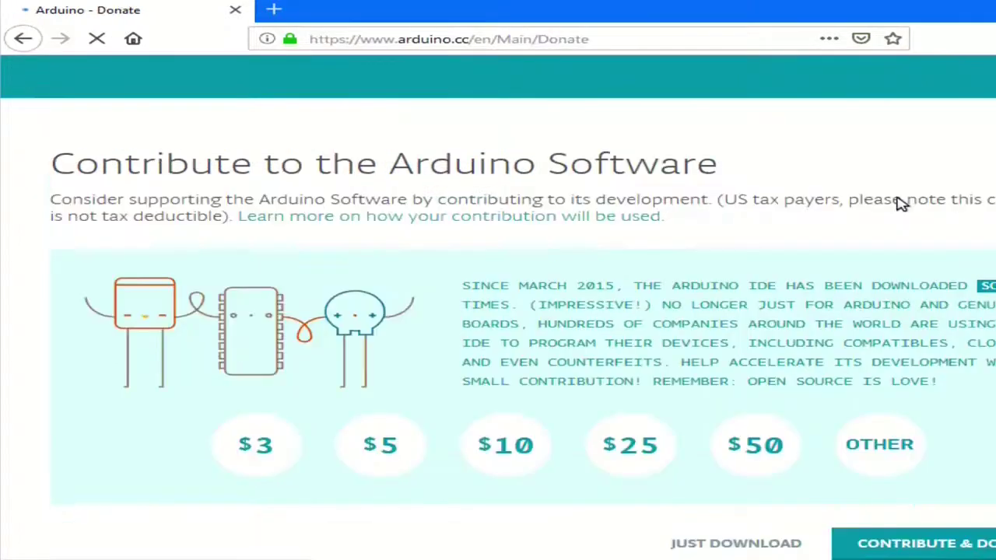
pyautogui.click(956, 545)
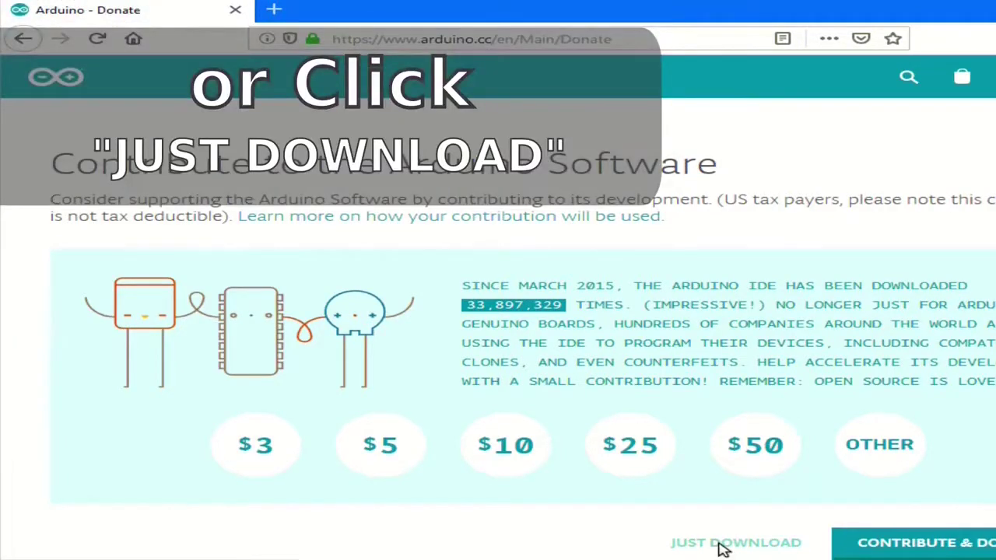
pyautogui.click(723, 545)
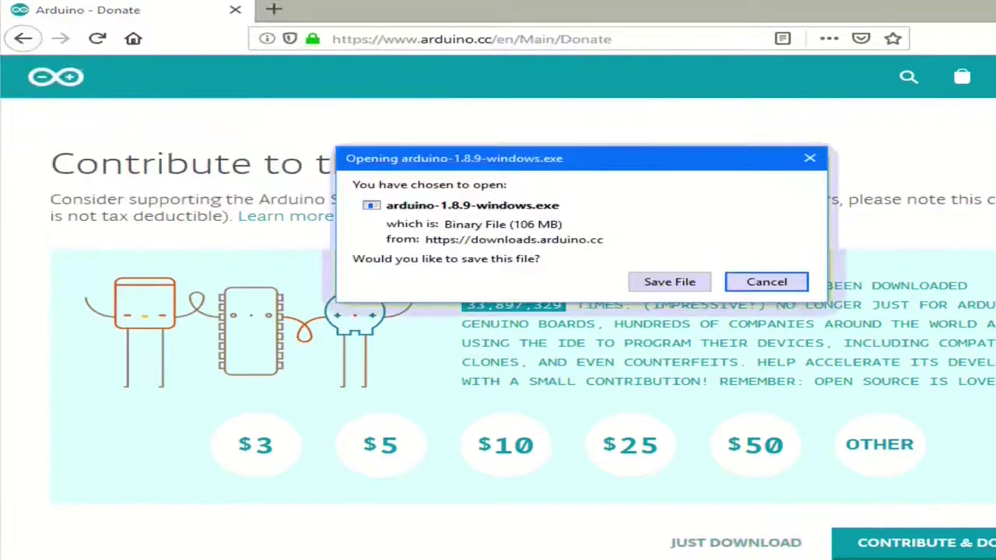
pyautogui.click(666, 283)
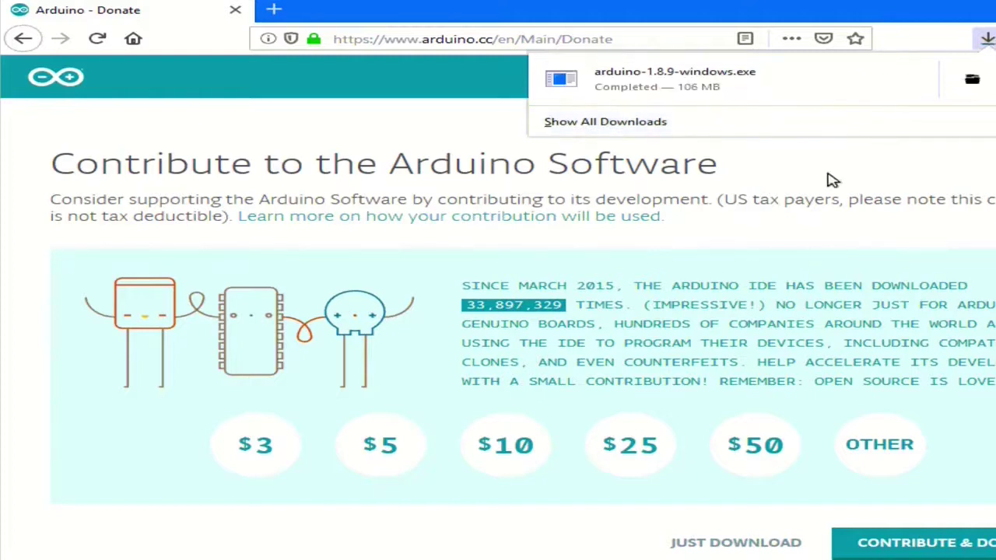
# - Run arduino-1.8.9-windows from its download folder and install all listed components to C:\Program Files (x86)\Arduino, agreeing to the license
pyautogui.click(972, 81)
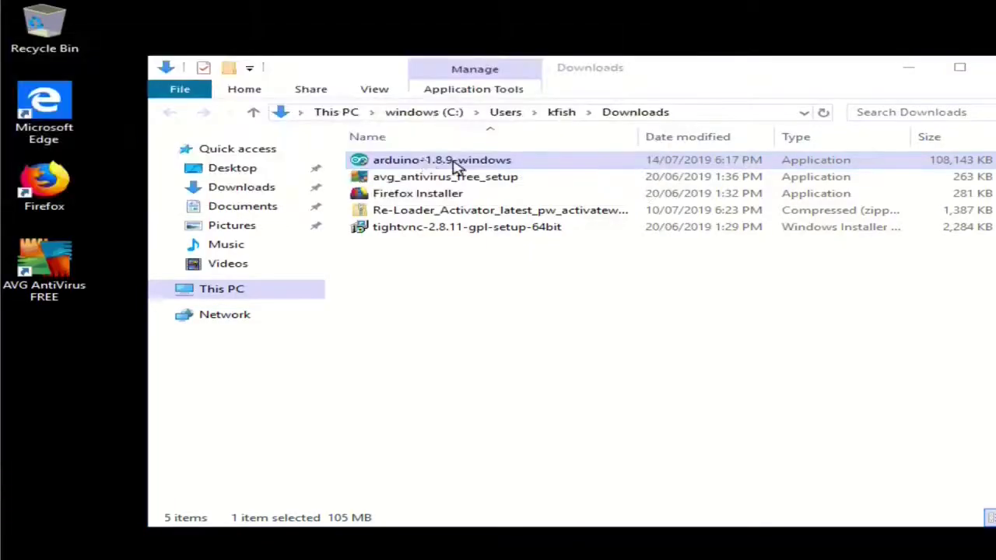
pyautogui.doubleClick(455, 164)
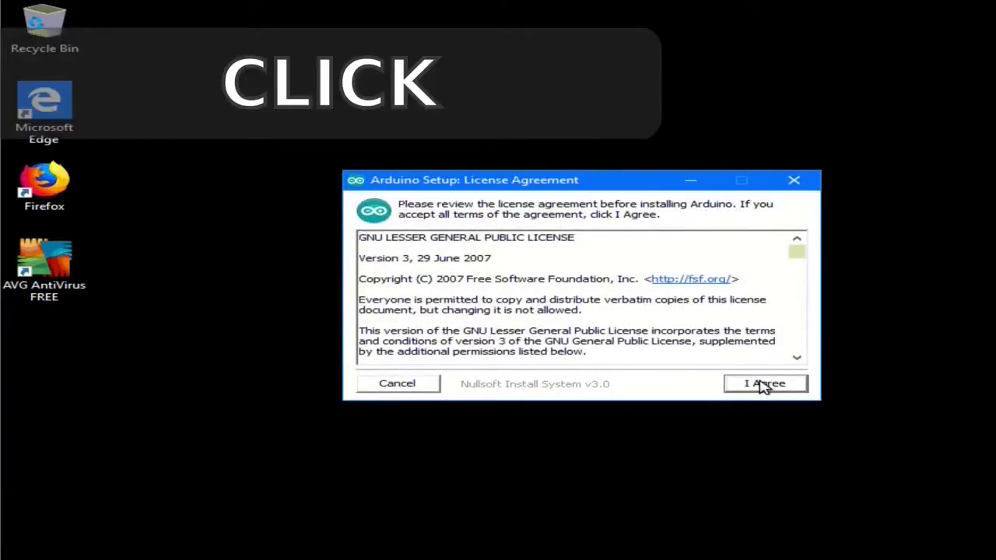
pyautogui.click(763, 385)
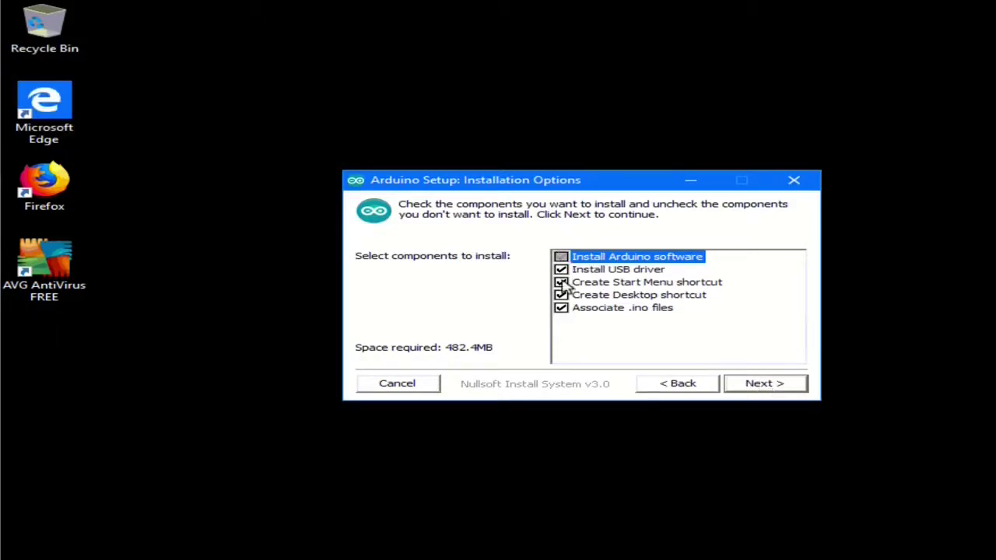
pyautogui.click(770, 383)
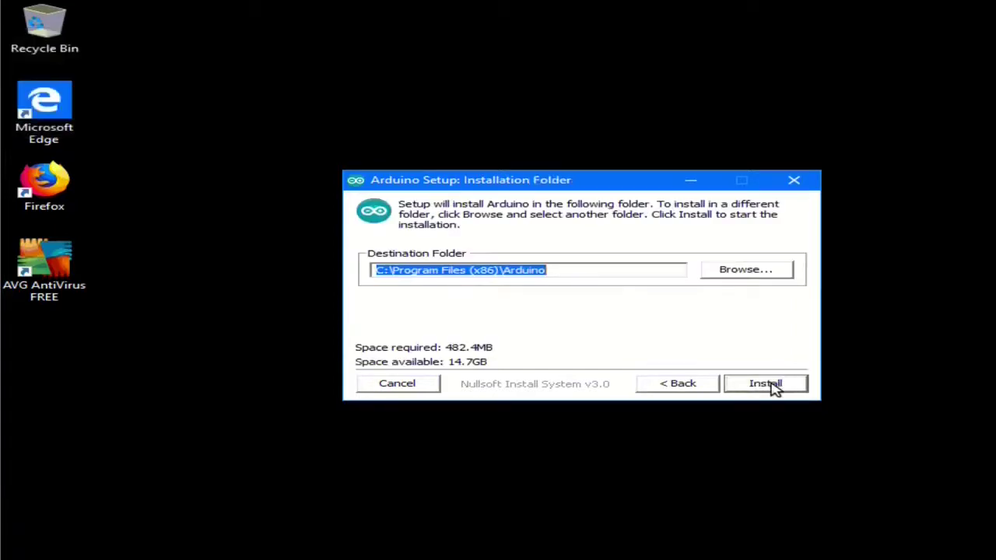
pyautogui.click(766, 384)
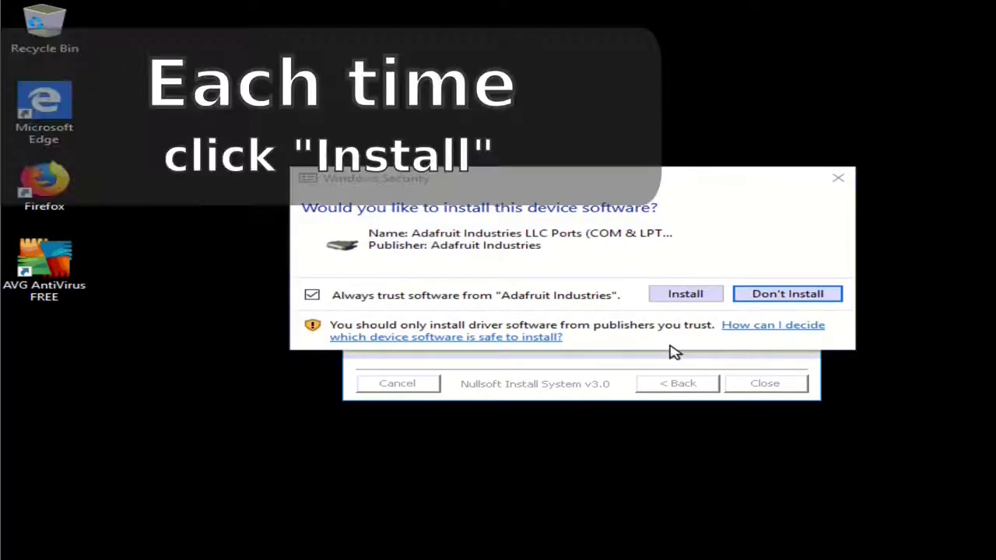
# - Install the Adafruit Industries ports driver and the Arduino srl and Arduino LLC USB drivers, keeping each publisher always trusted
pyautogui.click(685, 294)
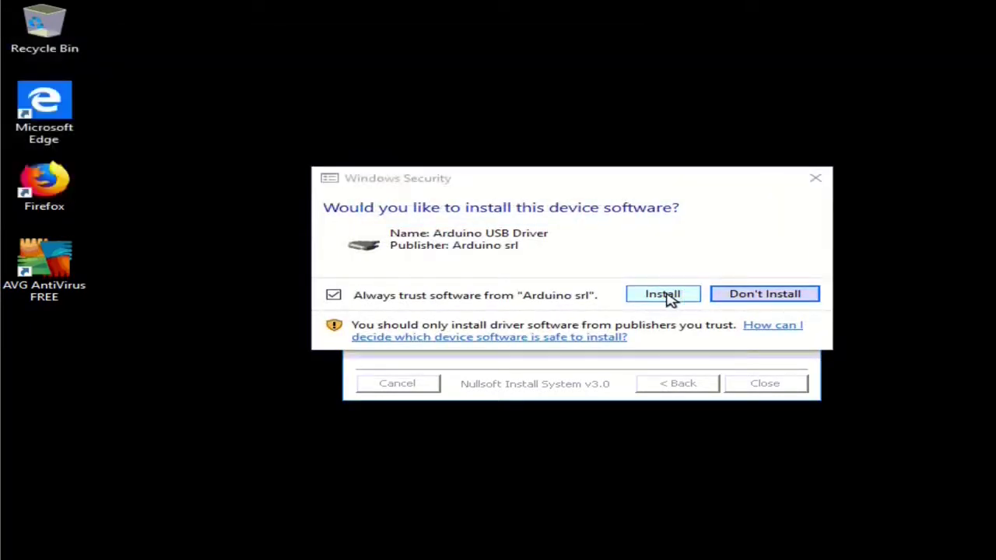
pyautogui.click(665, 296)
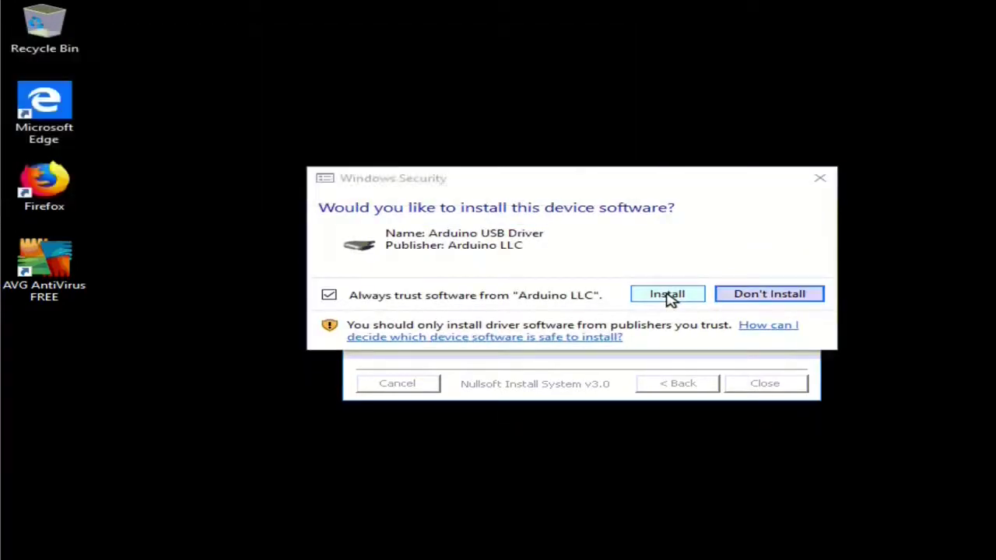
pyautogui.click(669, 298)
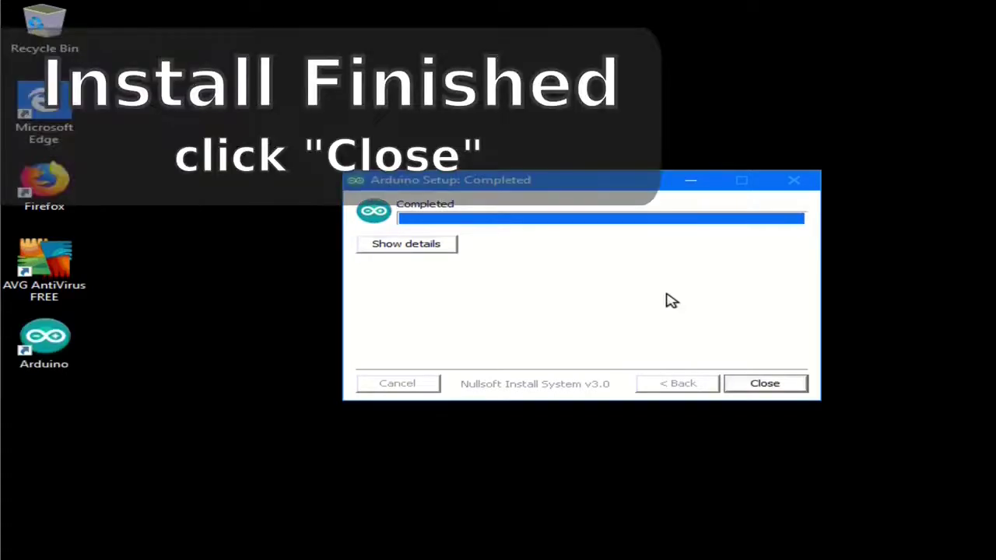
# - Close the completed Arduino setup and launch Arduino from its desktop shortcut
pyautogui.click(766, 385)
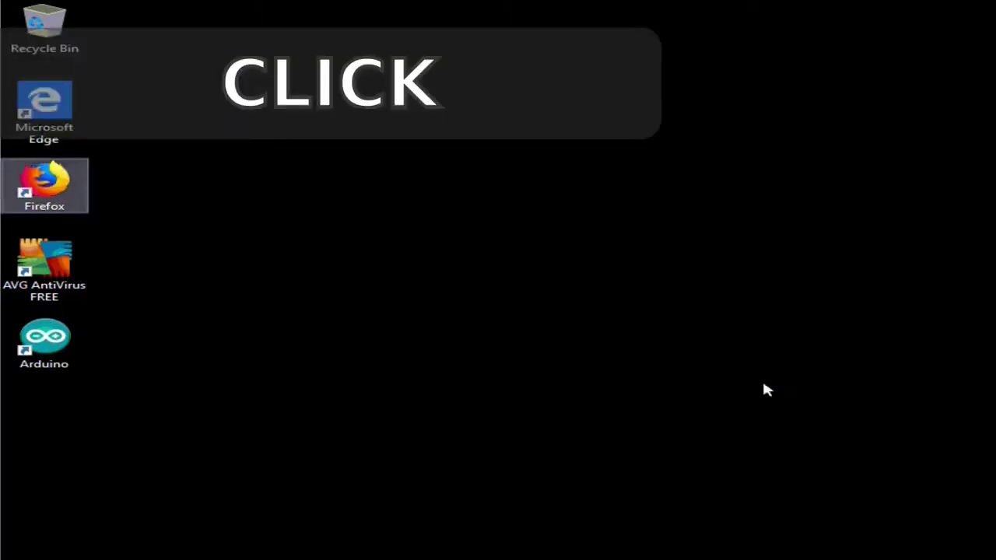
pyautogui.doubleClick(45, 342)
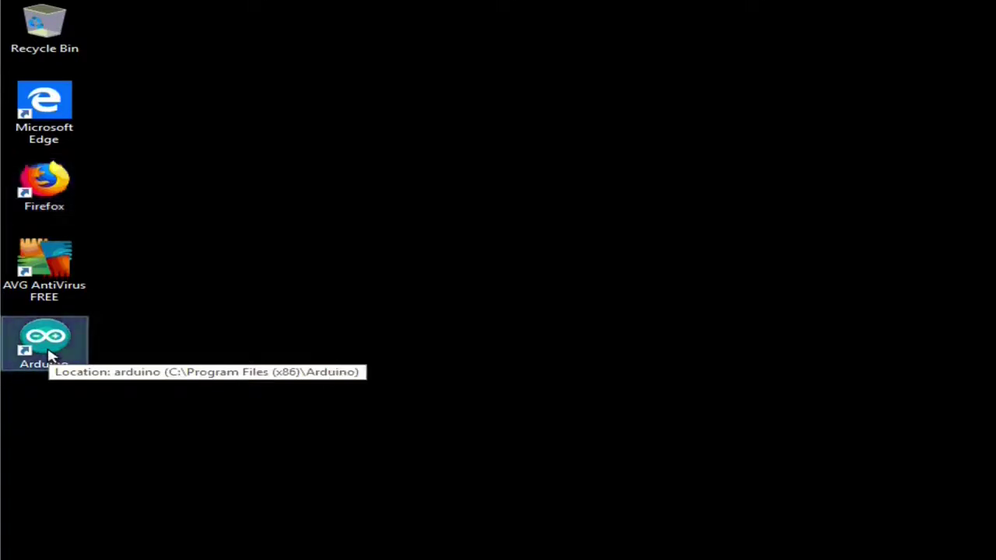
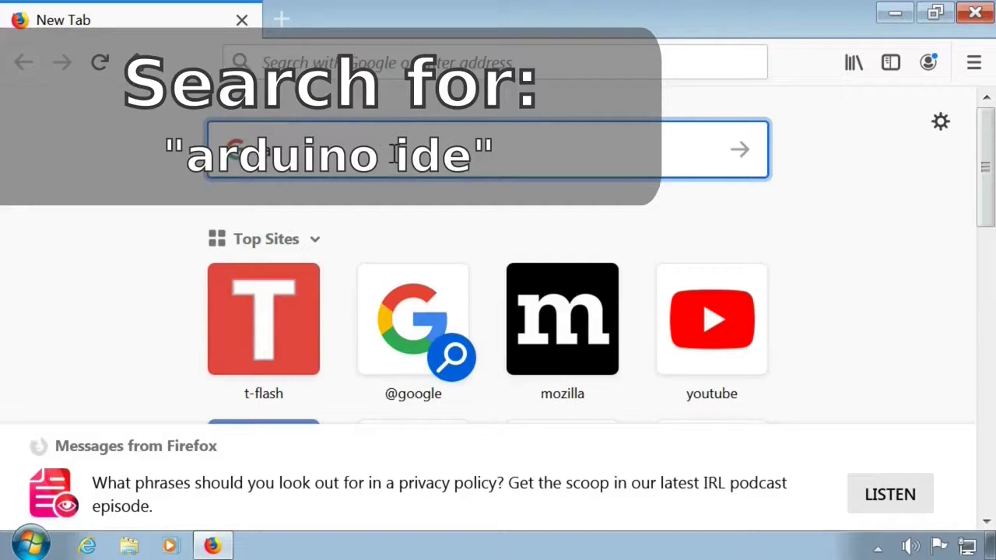
# - Search for "arduino ide" in Firefox on Windows 7 and open the Arduino Software (IDE) result from arduino.cc
pyautogui.write('a')
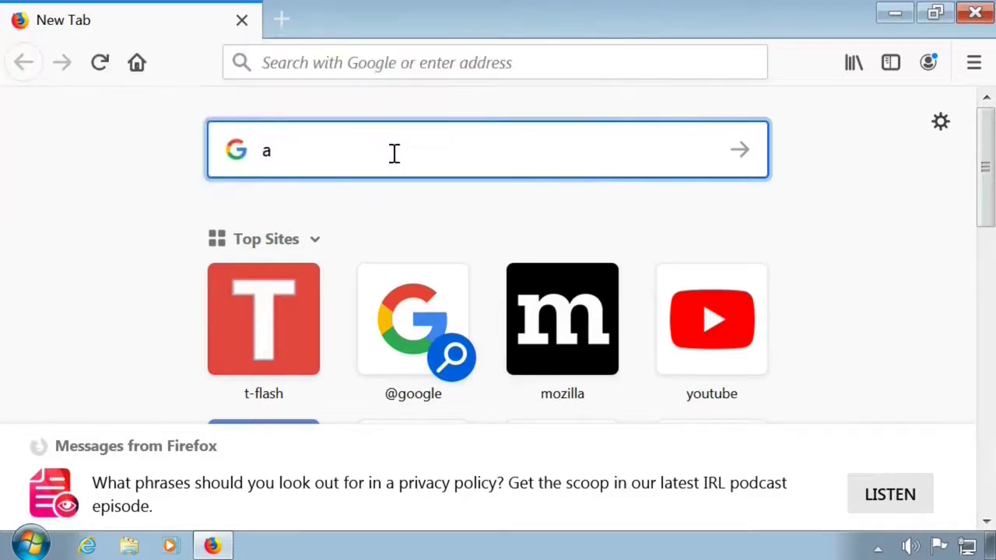
pyautogui.write('rduino ide')
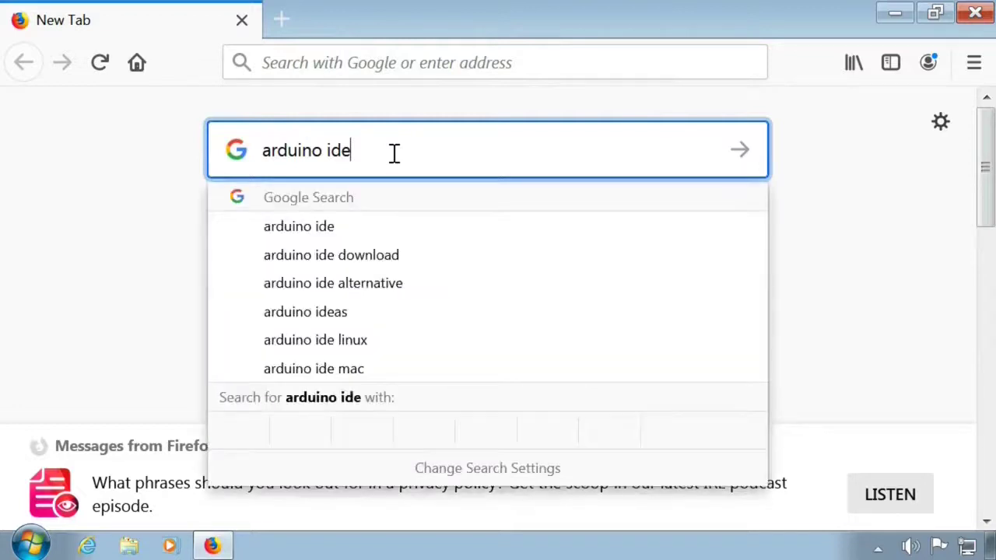
pyautogui.press('Return')
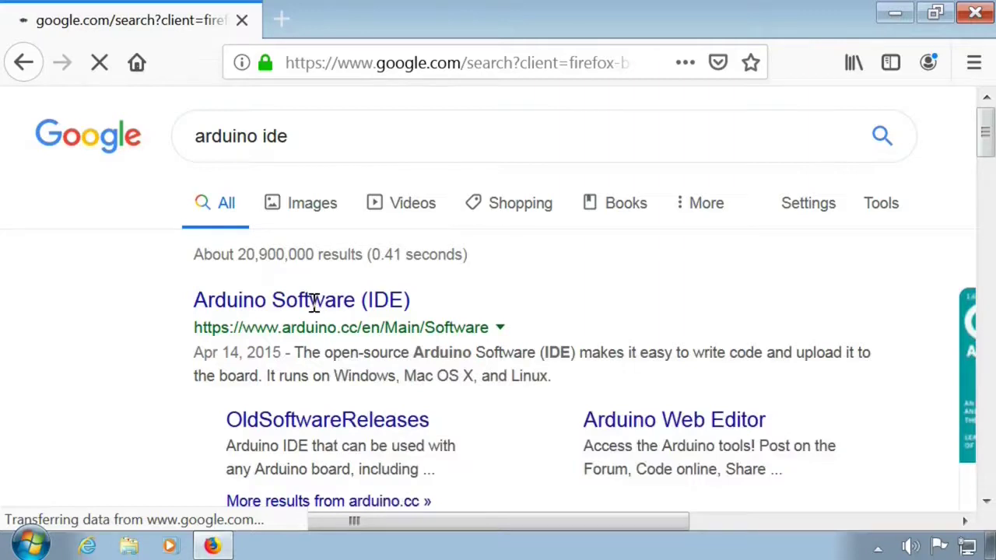
pyautogui.click(321, 302)
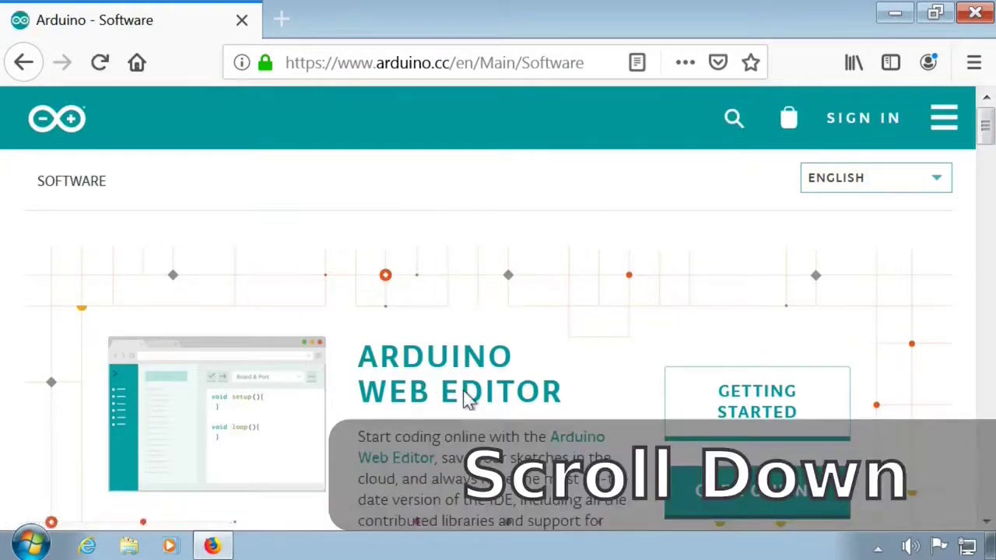
# - Locate the Arduino 1.8.9 Windows Installer for Windows XP and up under Download the Arduino IDE
pyautogui.scroll(-4, 464, 393)
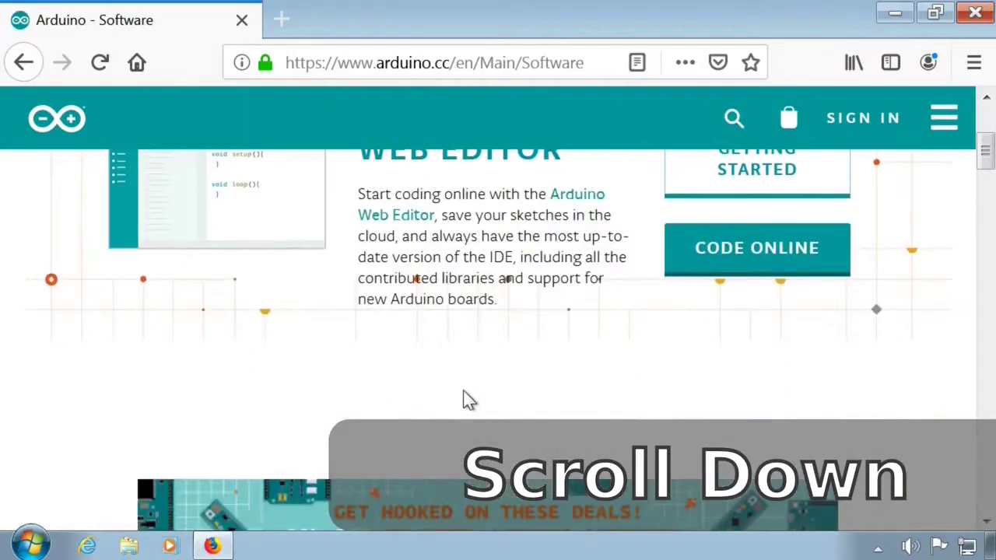
pyautogui.scroll(-2, 464, 393)
pyautogui.scroll(-5, 464, 401)
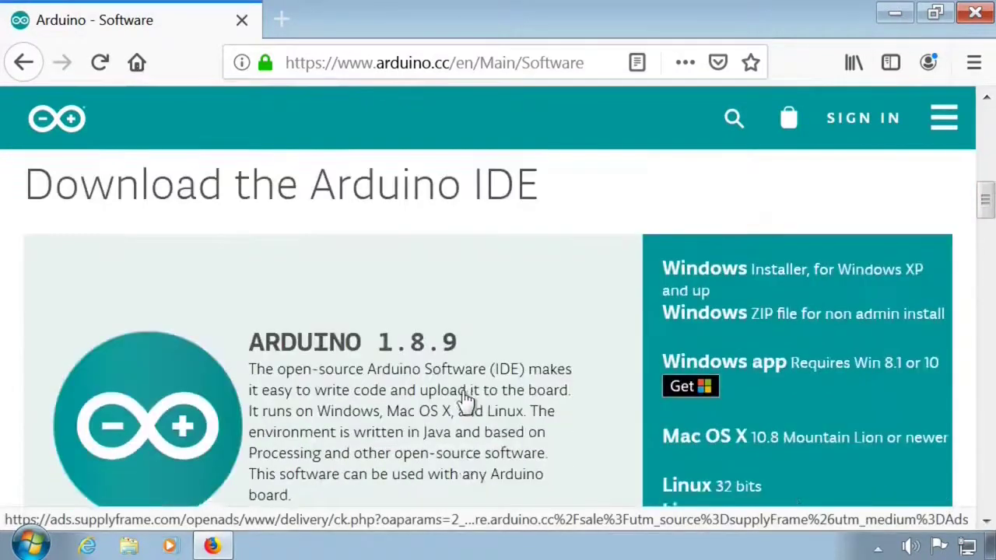
pyautogui.scroll(3, 464, 401)
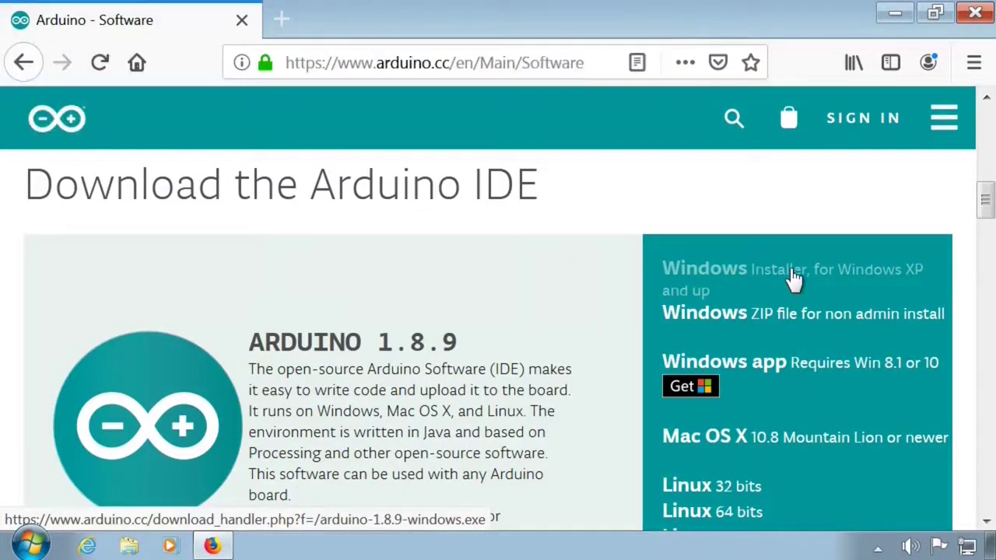
# - Download and save the Windows installer arduino-1.8.9-windows.exe without contributing, and close the browser
pyautogui.click(794, 279)
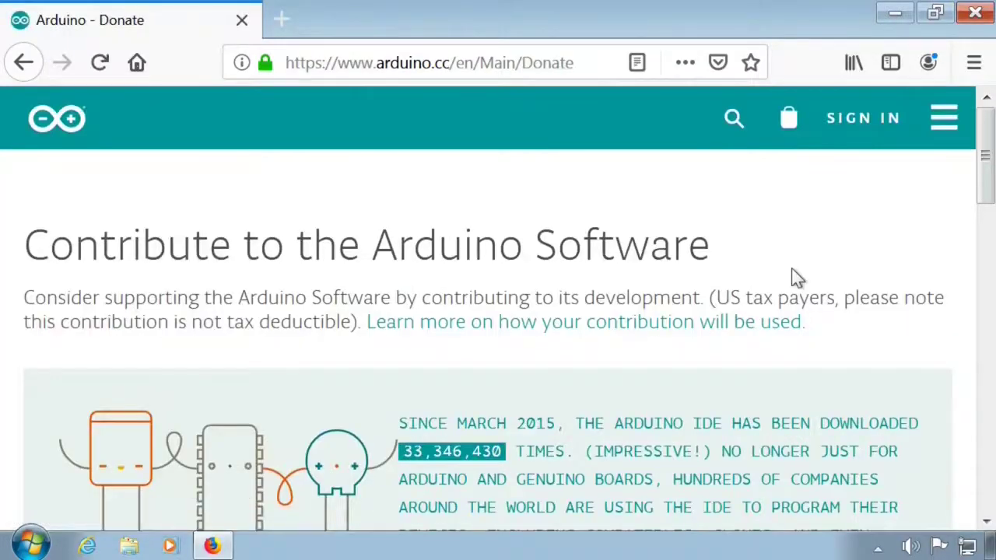
pyautogui.scroll(-8, 783, 318)
pyautogui.scroll(3, 778, 326)
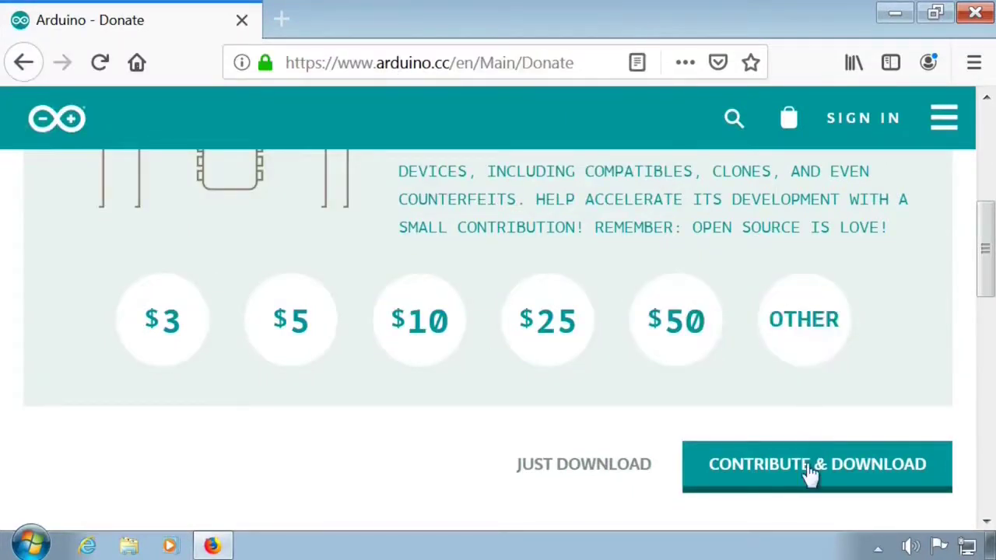
pyautogui.click(582, 466)
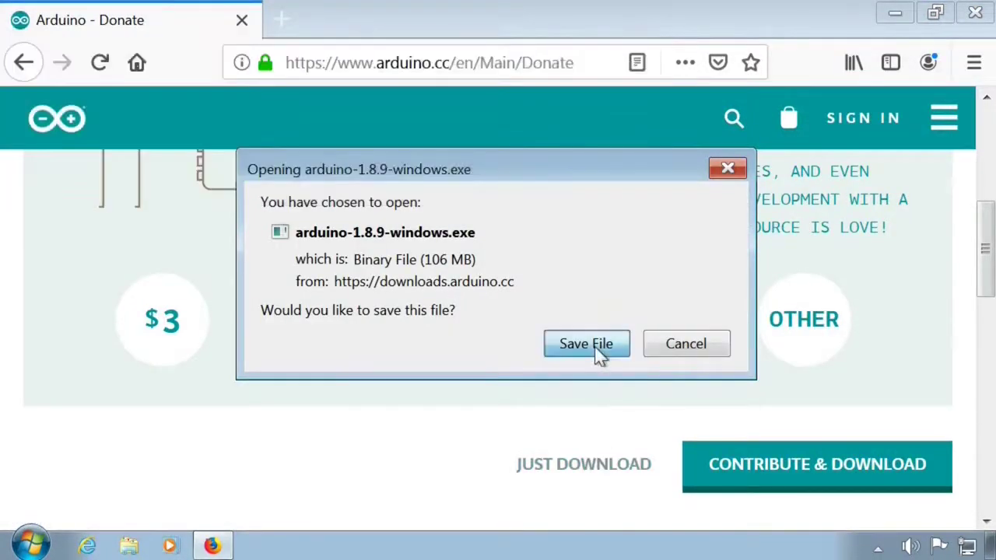
pyautogui.click(596, 348)
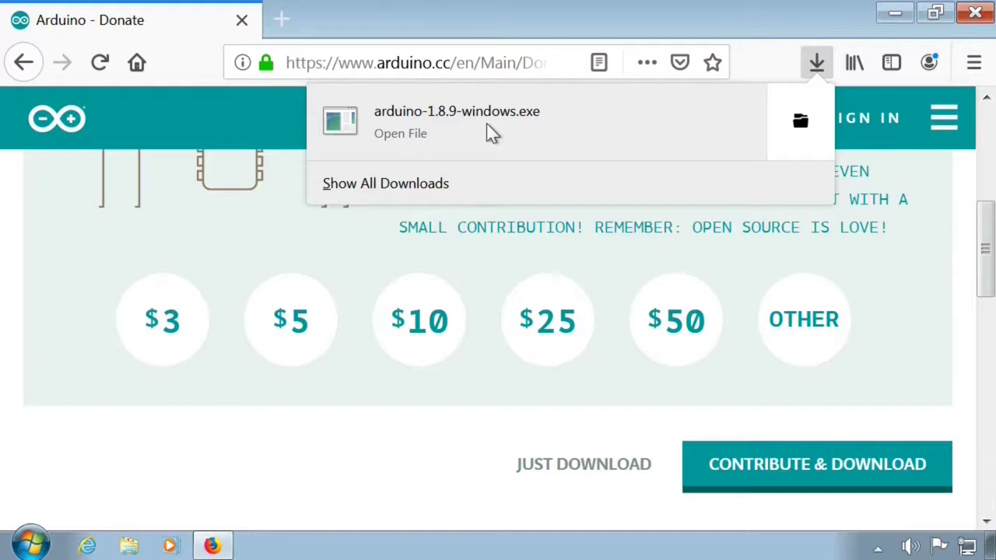
pyautogui.click(976, 17)
pyautogui.click(977, 17)
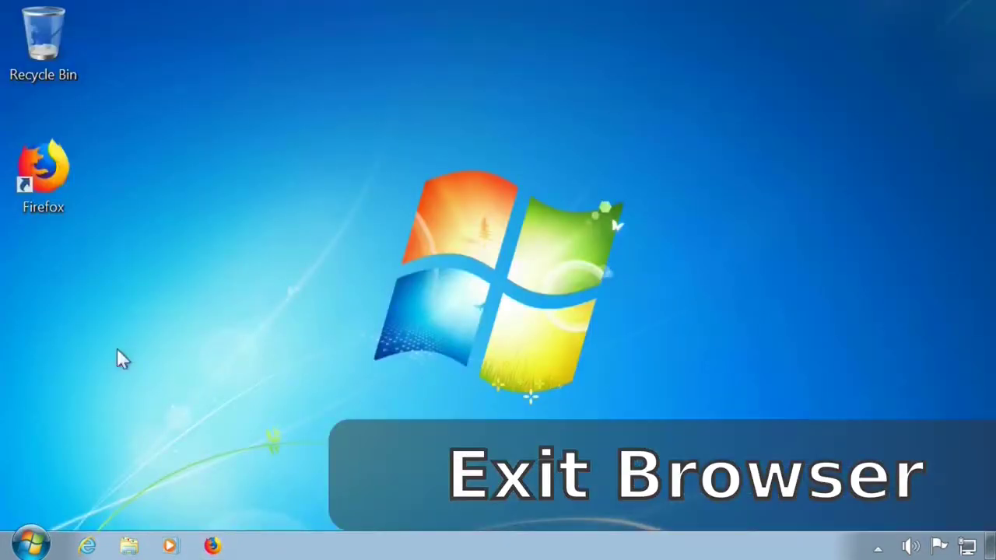
# - Run the arduino-1.8.9-windows installer from the Downloads folder, allow it to run, and close the folder window
pyautogui.click(129, 545)
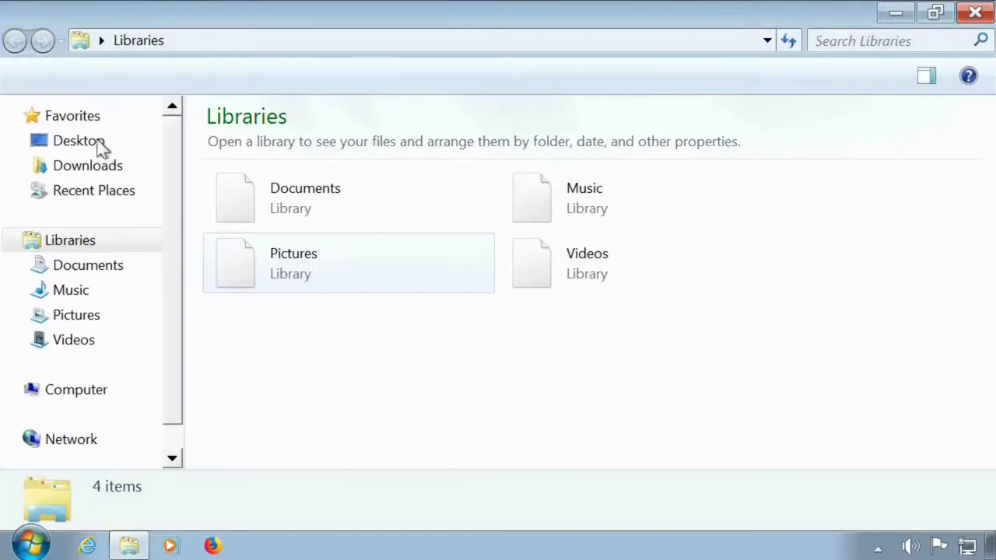
pyautogui.click(95, 173)
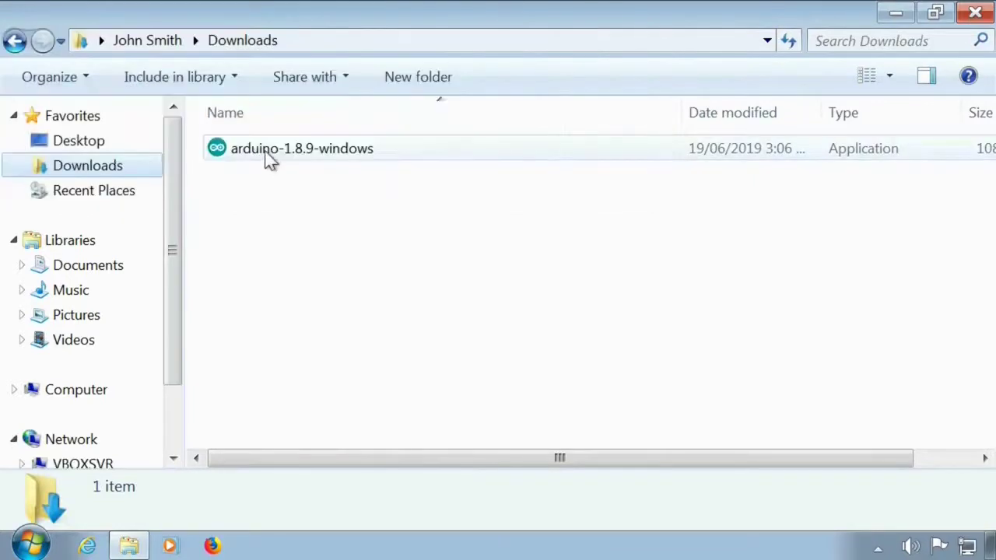
pyautogui.click(271, 158)
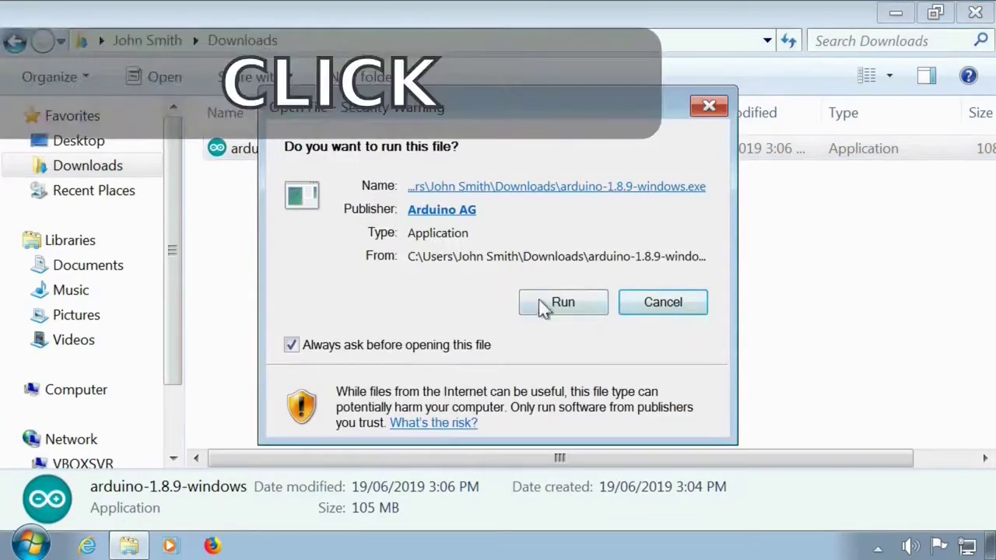
pyautogui.click(560, 303)
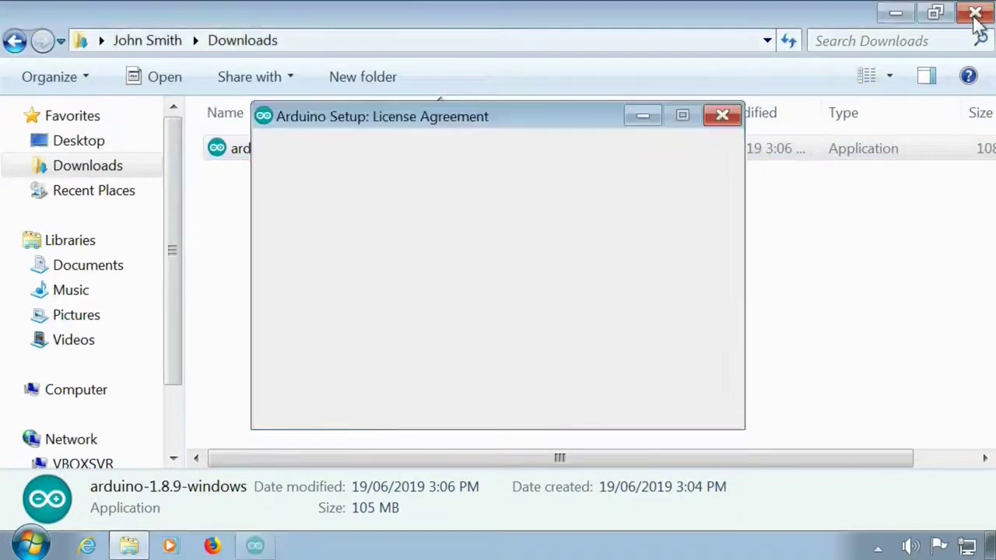
pyautogui.click(975, 17)
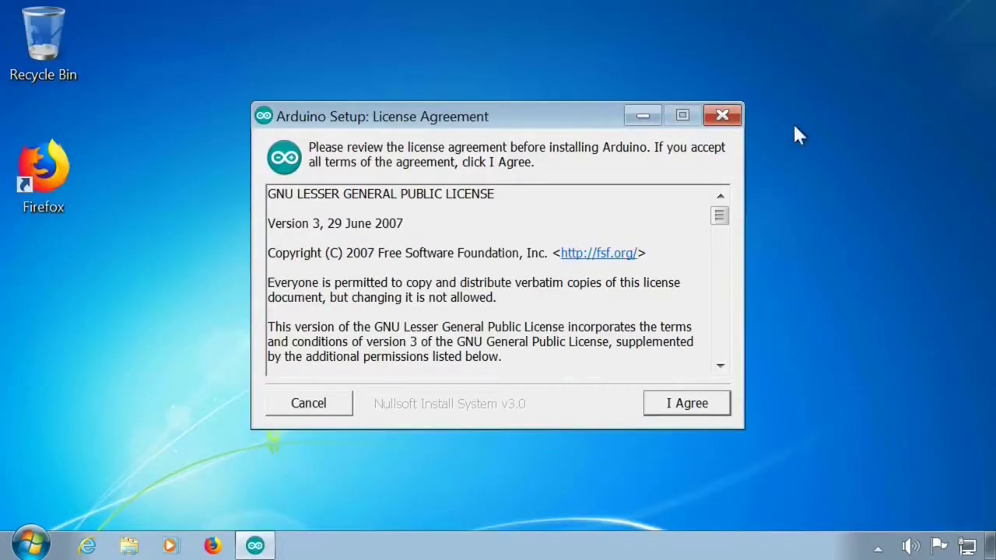
# - Accept the licence agreement and install all the default Arduino components into C:\Program Files (x86)\Arduino
pyautogui.click(687, 403)
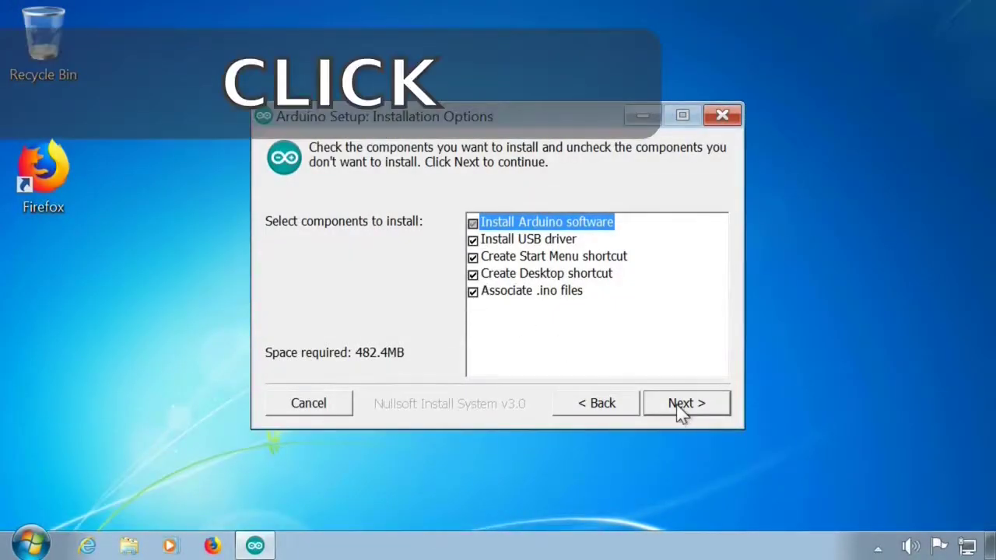
pyautogui.click(679, 411)
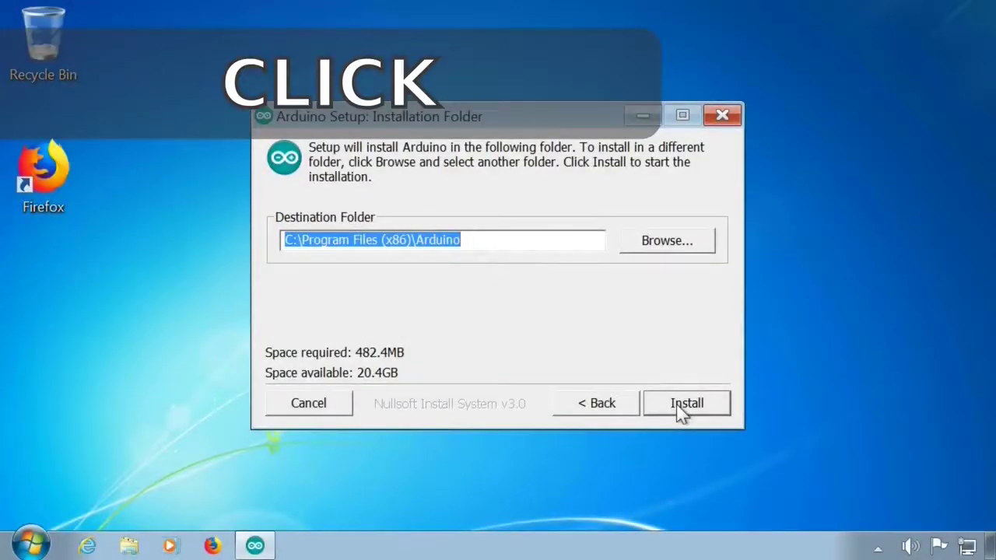
pyautogui.click(677, 404)
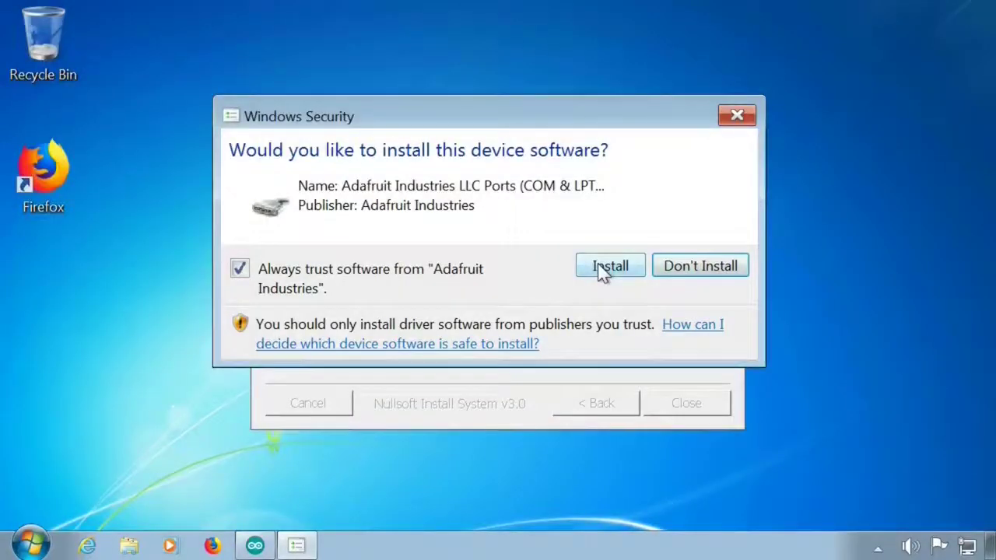
# - Approve each device driver installation, including the Adafruit Industries ports driver, and close the completed Arduino setup
pyautogui.click(603, 267)
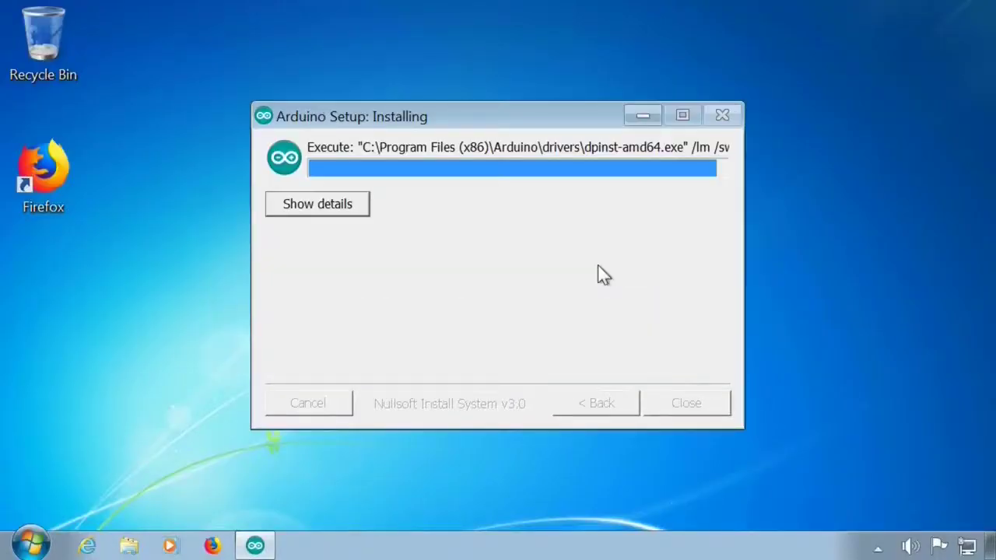
pyautogui.click(582, 277)
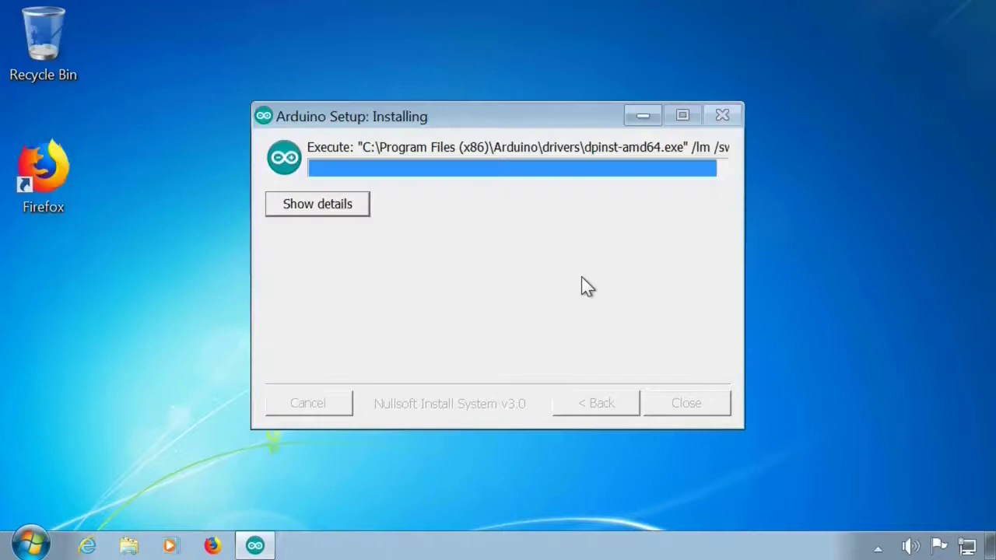
pyautogui.click(580, 274)
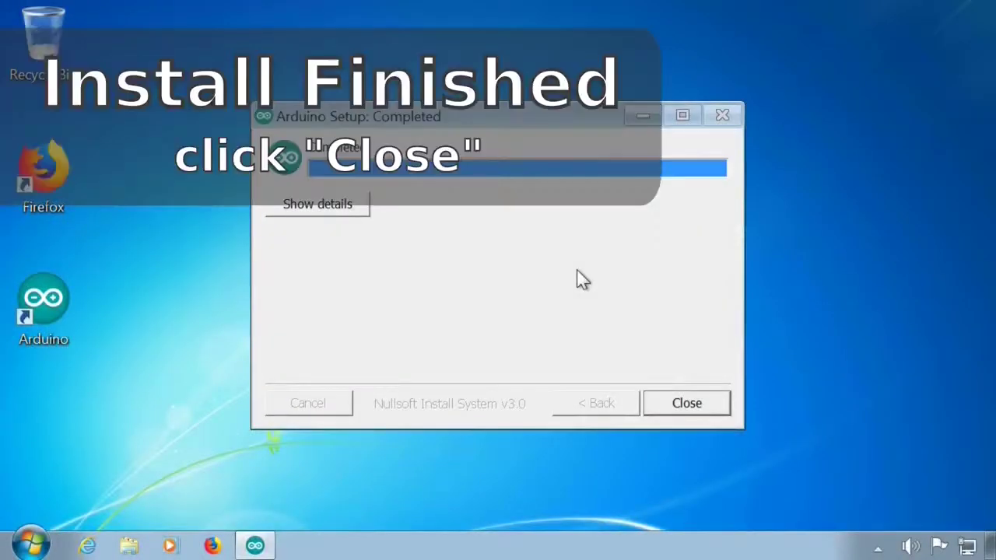
pyautogui.click(685, 403)
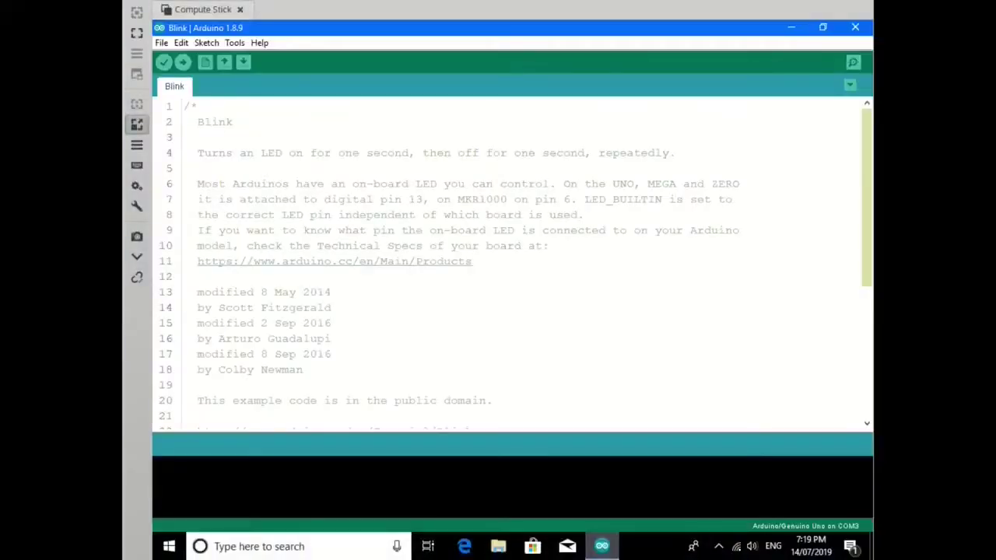
pyautogui.scroll(-5, 315, 314)
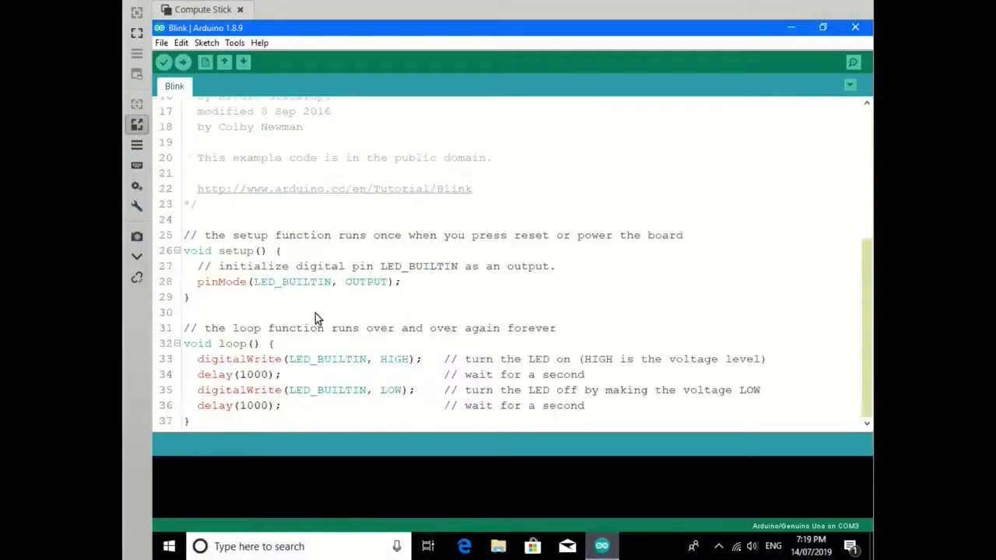
pyautogui.rightClick(315, 360)
pyautogui.click(211, 420)
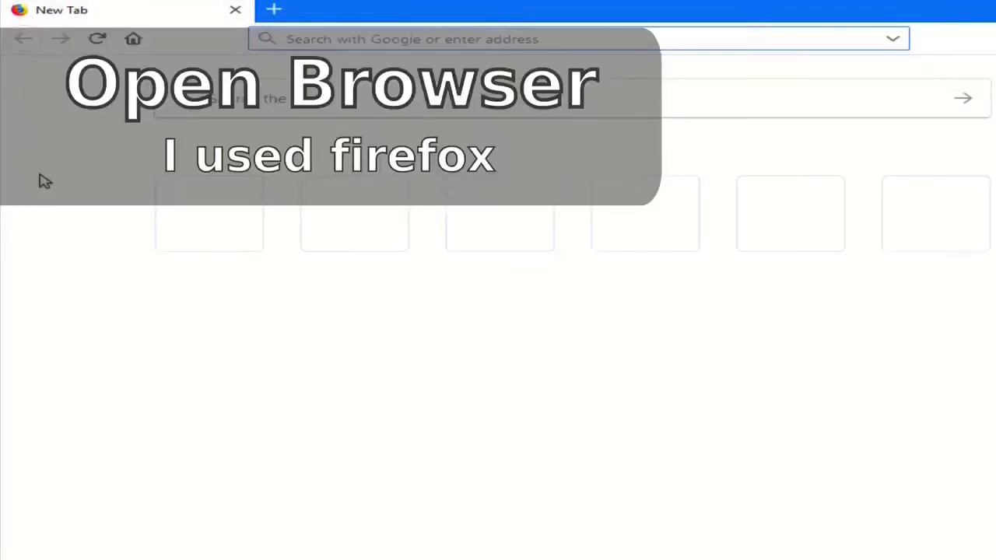
# - Search the web for "Arduino IDE" in Firefox and open the Arduino Software (IDE) page on arduino.cc
pyautogui.click(350, 46)
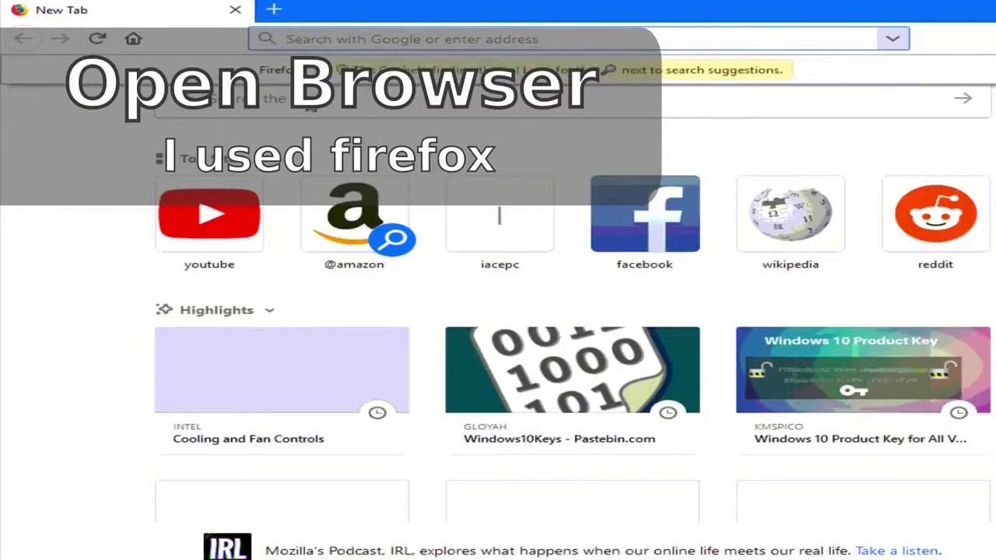
pyautogui.click(310, 103)
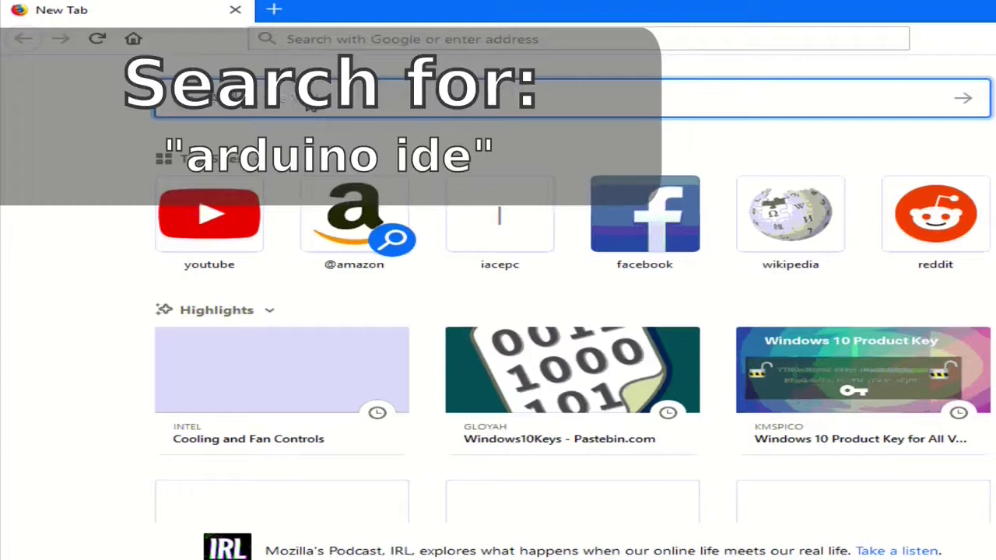
pyautogui.write('Arduino IDE')
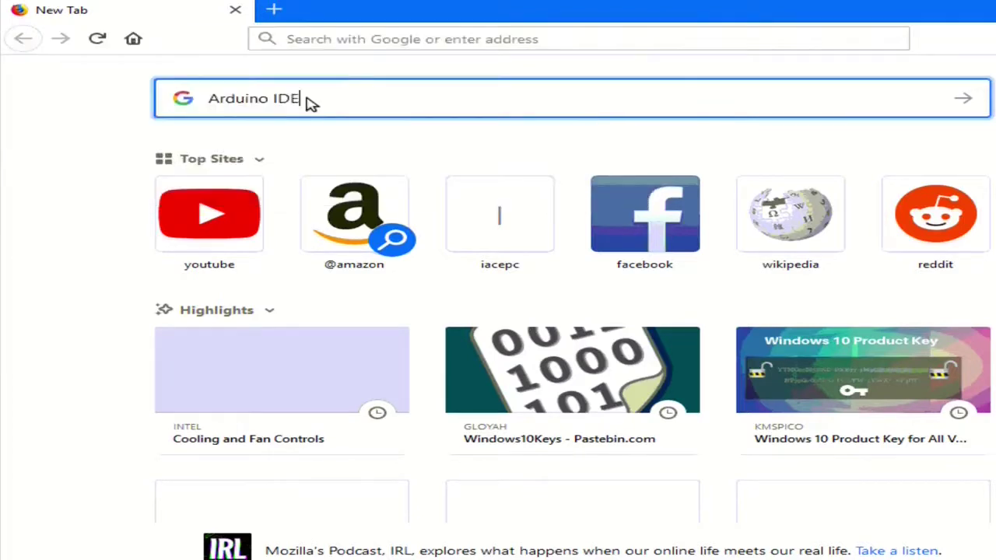
pyautogui.press('Return')
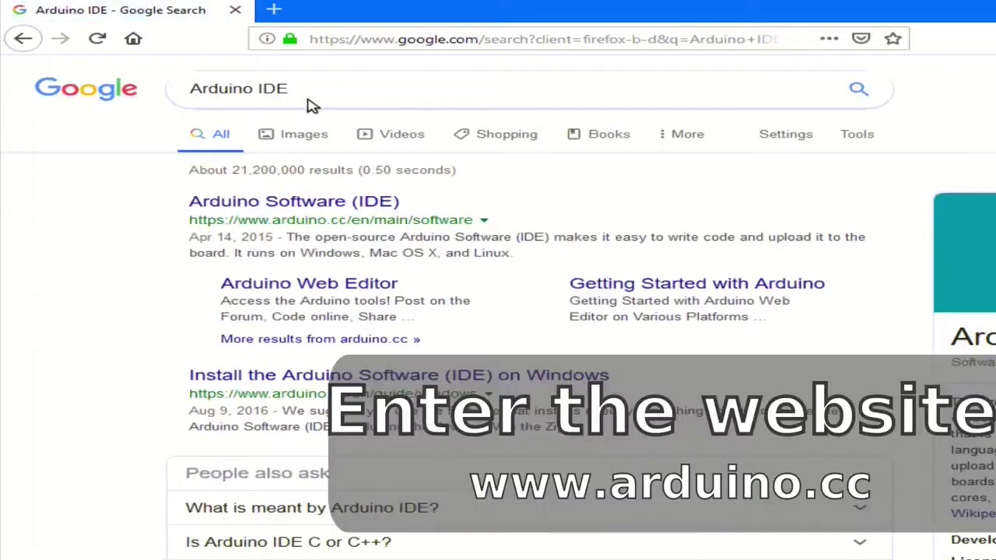
pyautogui.click(296, 207)
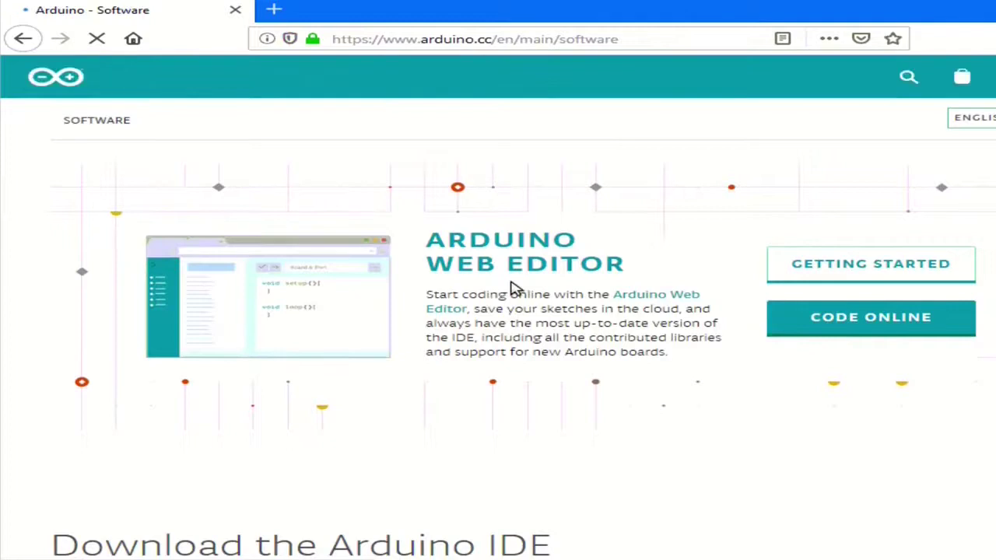
# - Download the Arduino 1.8.9 Windows Installer without contributing and save arduino-1.8.9-windows.exe
pyautogui.scroll(-5, 511, 288)
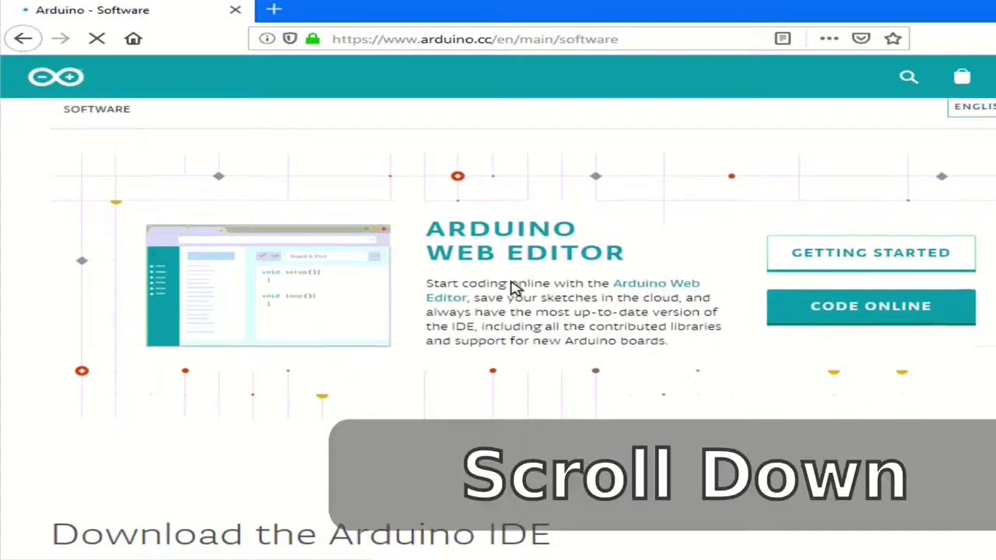
pyautogui.scroll(-2, 511, 288)
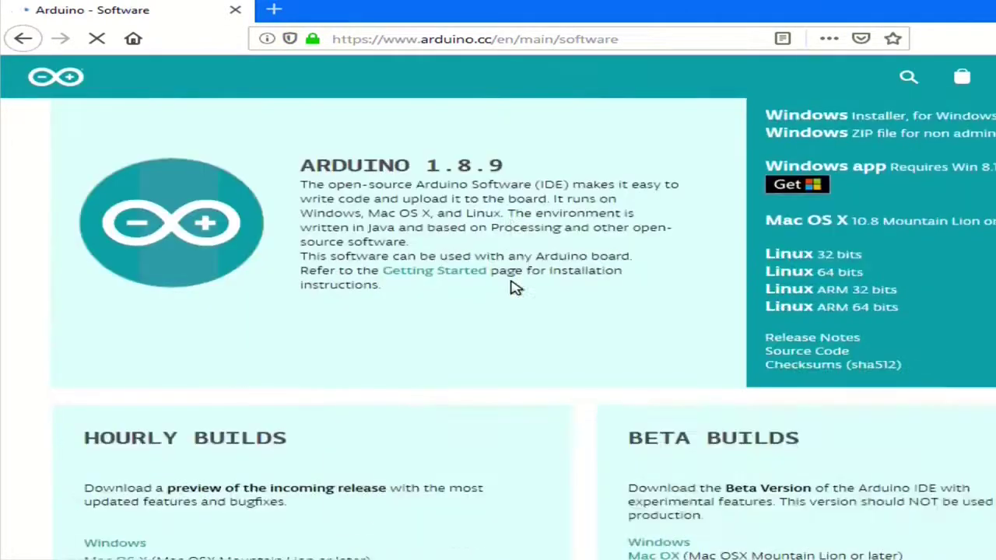
pyautogui.scroll(1, 514, 285)
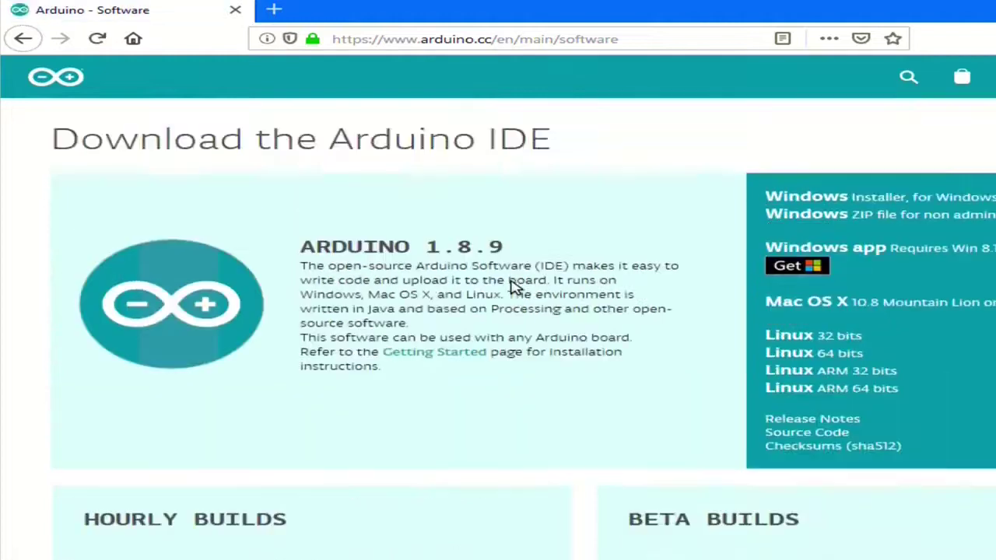
pyautogui.click(883, 205)
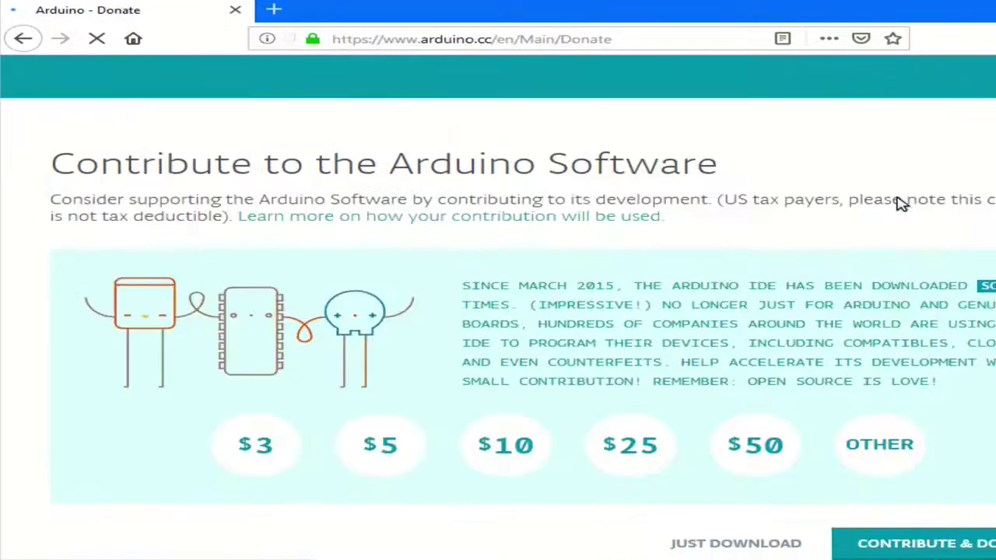
pyautogui.click(958, 546)
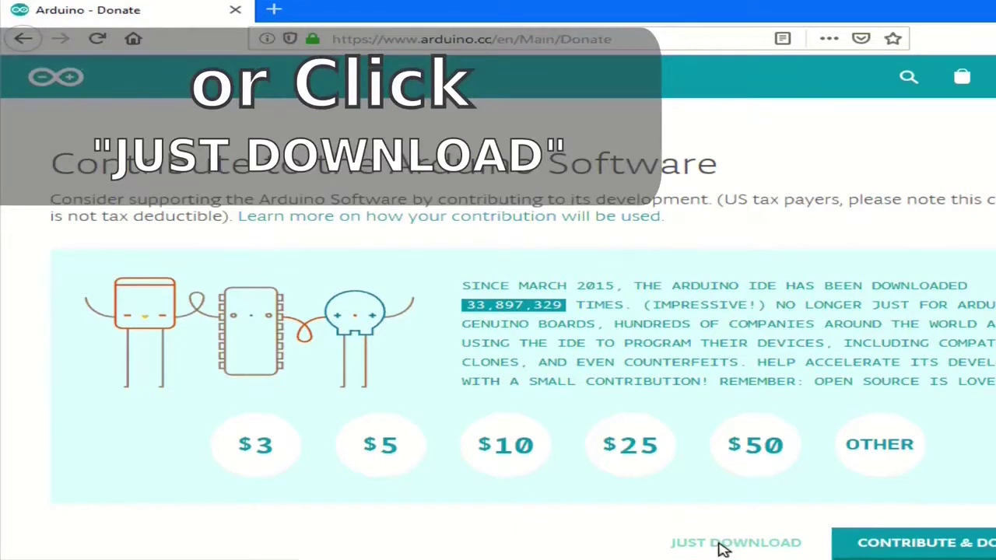
pyautogui.click(732, 546)
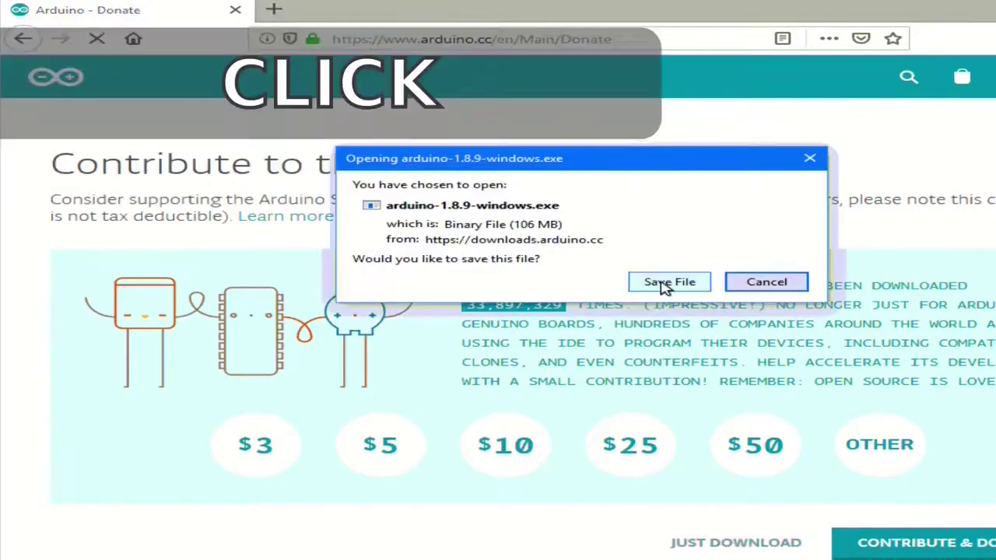
pyautogui.click(666, 284)
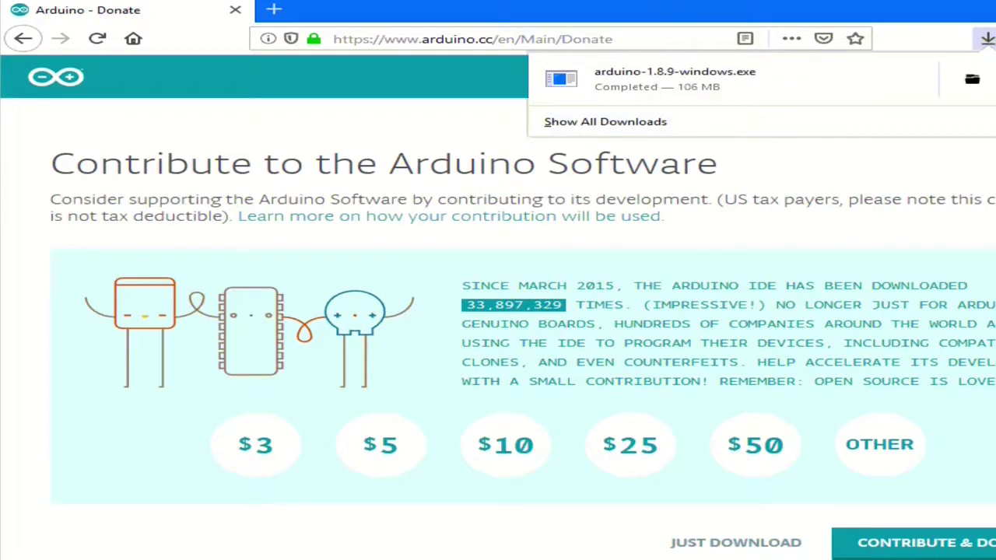
# - Open the folder containing the completed download and run the arduino-1.8.9-windows installer
pyautogui.click(973, 81)
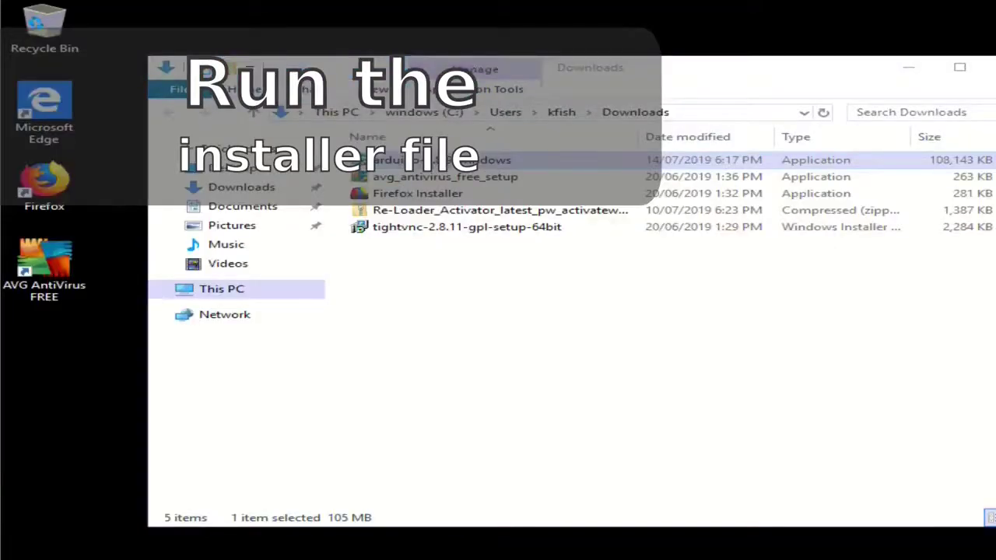
pyautogui.doubleClick(455, 165)
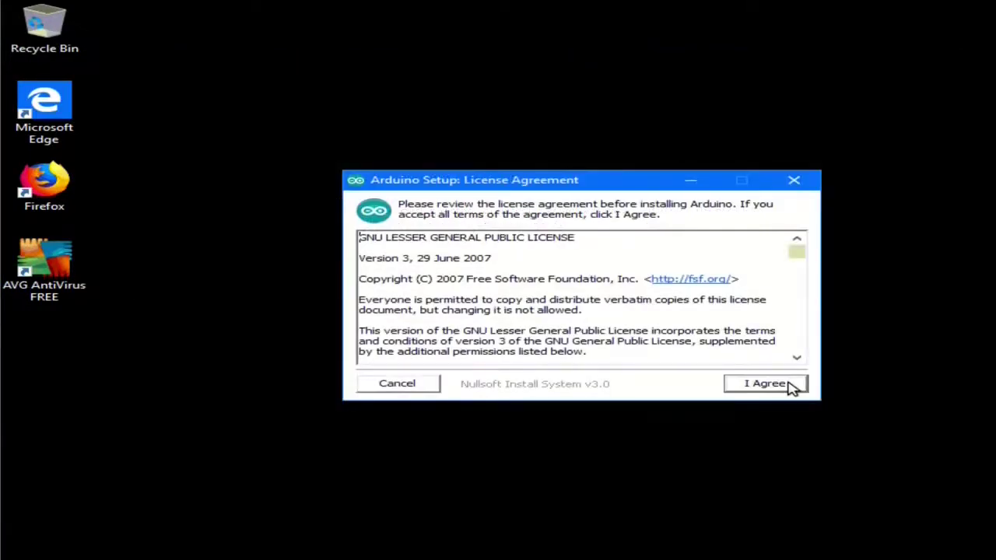
# - Accept the license agreement and install all Arduino components into C:\Program Files (x86)\Arduino
pyautogui.click(763, 385)
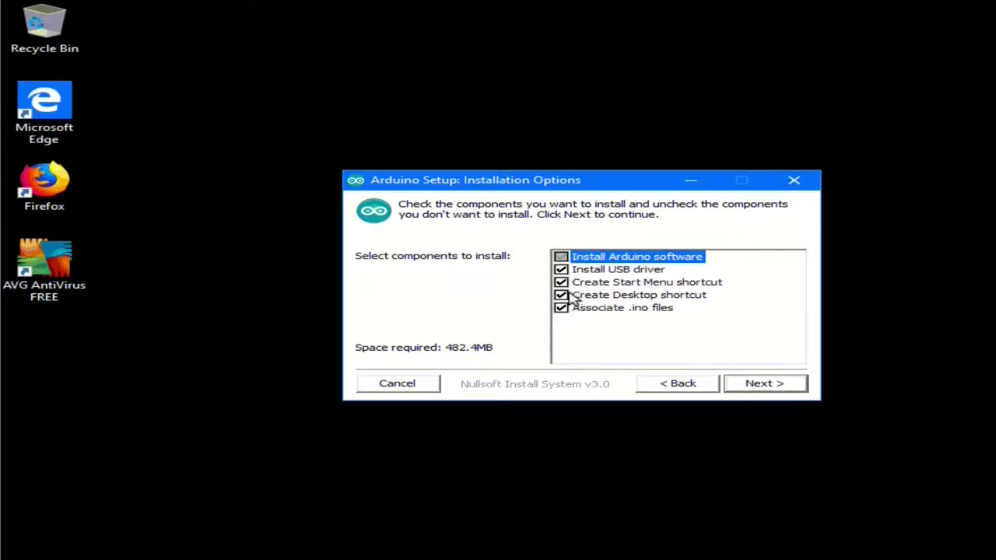
pyautogui.click(759, 383)
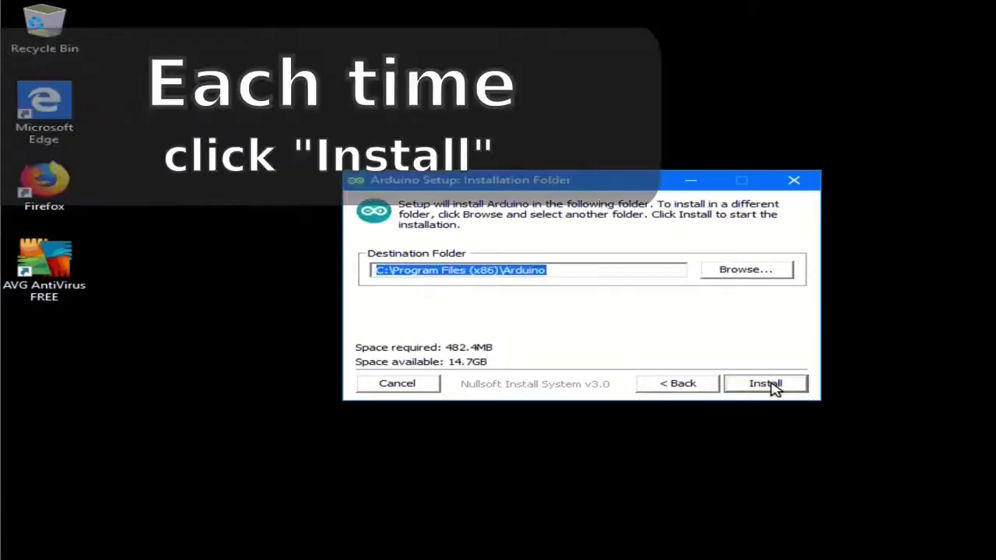
pyautogui.click(766, 383)
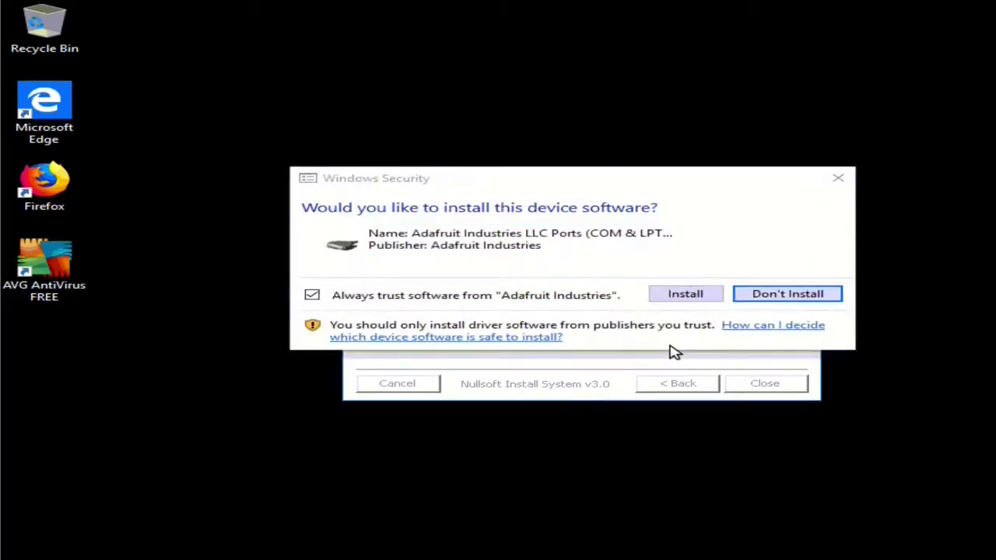
# - Approve the driver installations from Adafruit Industries, Arduino srl and Arduino LLC, keeping each publisher trusted
pyautogui.click(685, 295)
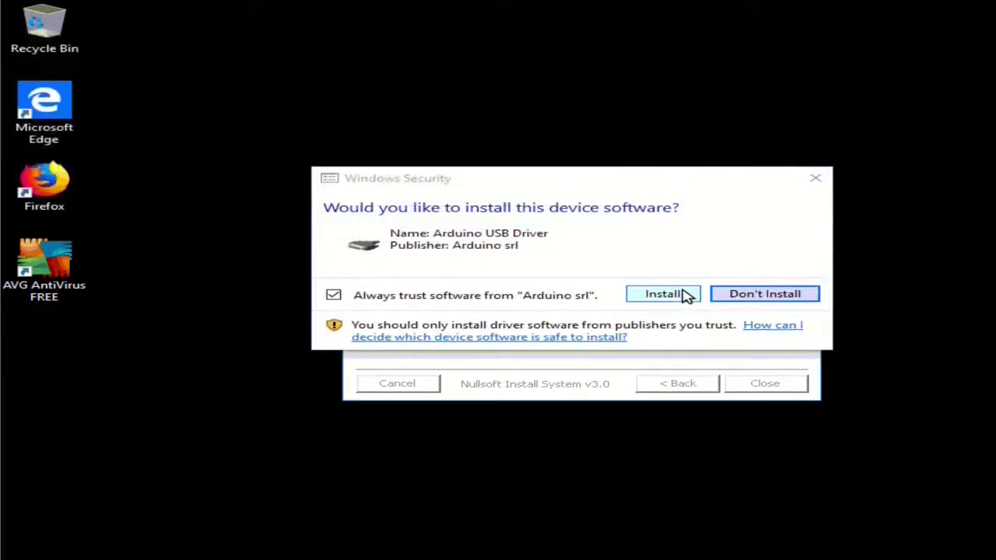
pyautogui.click(662, 295)
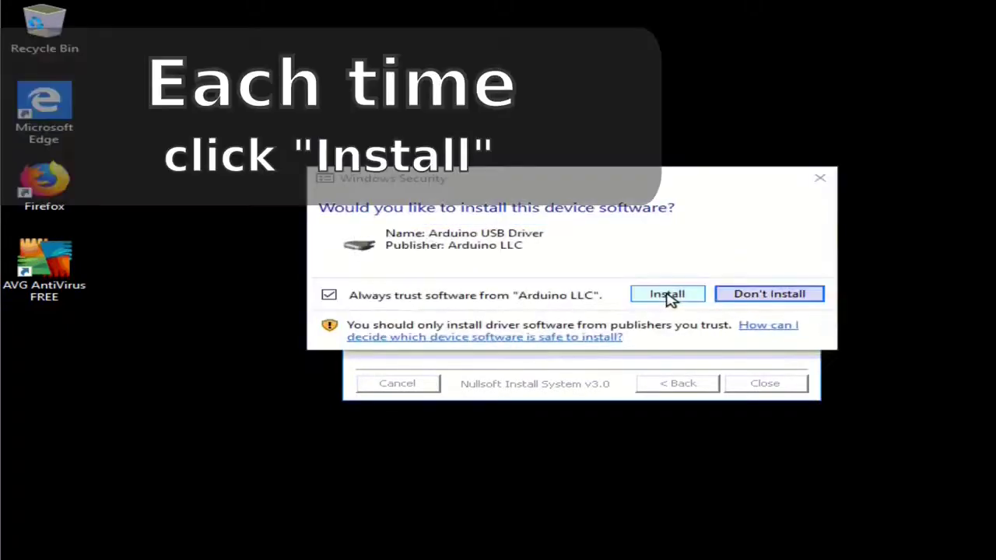
pyautogui.click(670, 298)
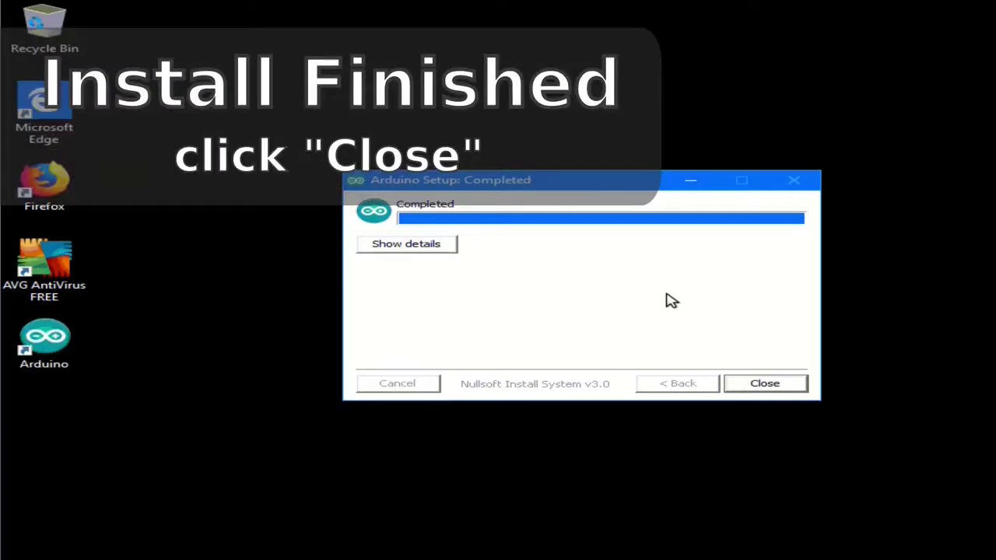
# - Close the completed Arduino setup and launch the Arduino IDE from its desktop shortcut
pyautogui.click(765, 386)
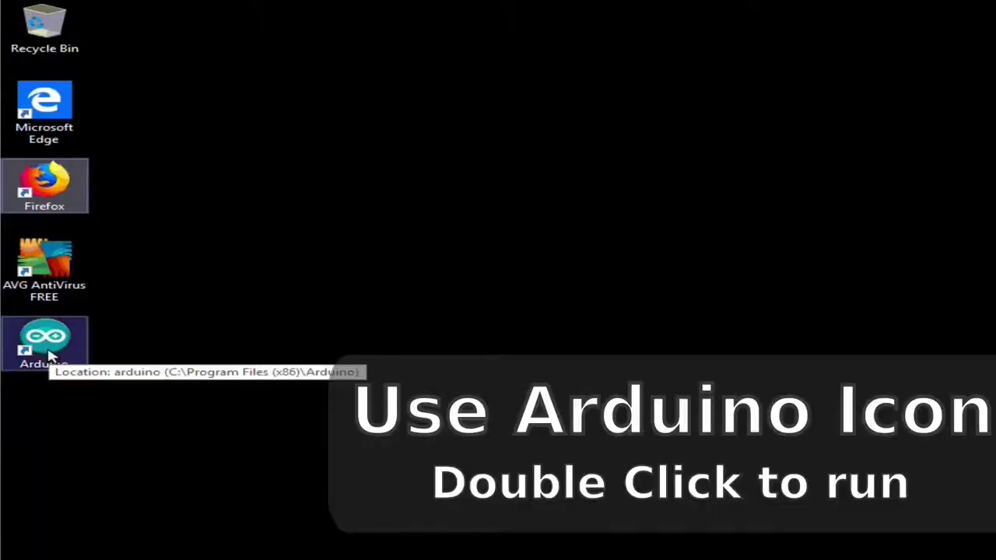
pyautogui.doubleClick(45, 343)
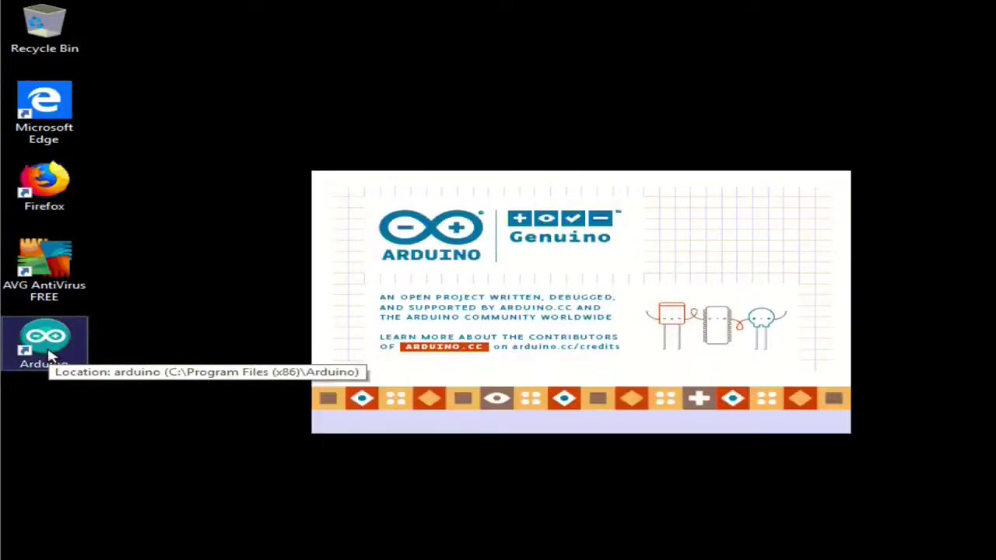
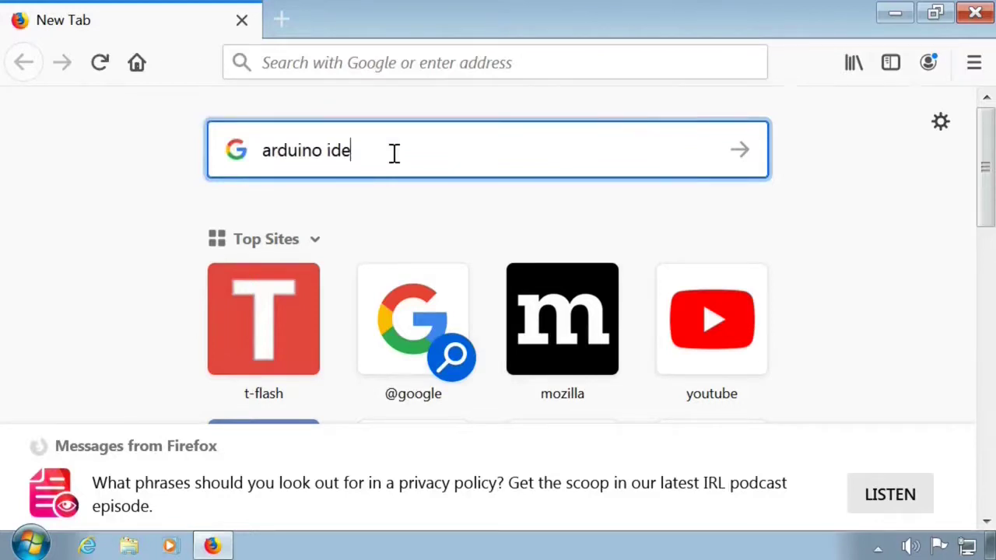
# - Search the web for "arduino ide" in Firefox on the Windows 7 computer and open the Arduino Software (IDE) page
pyautogui.press('Return')
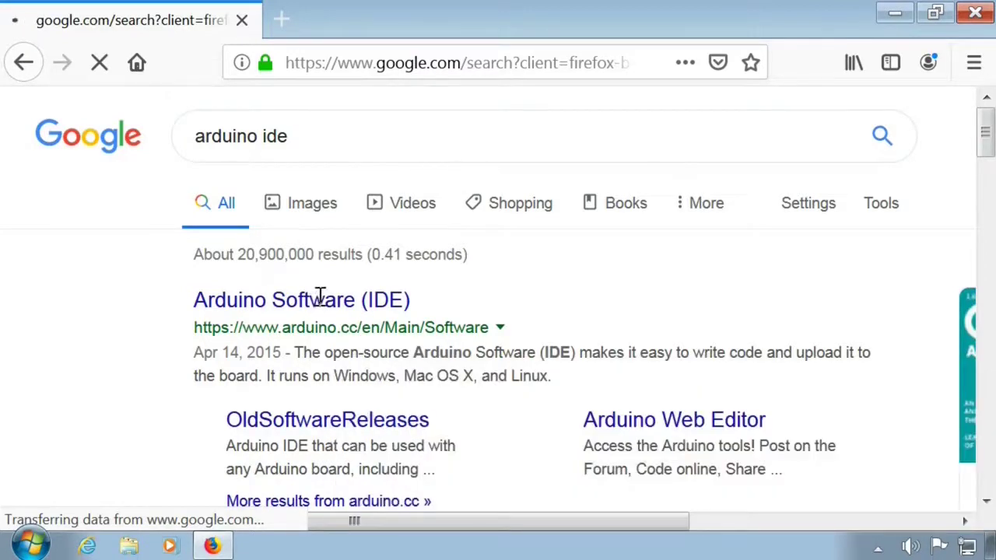
pyautogui.click(322, 303)
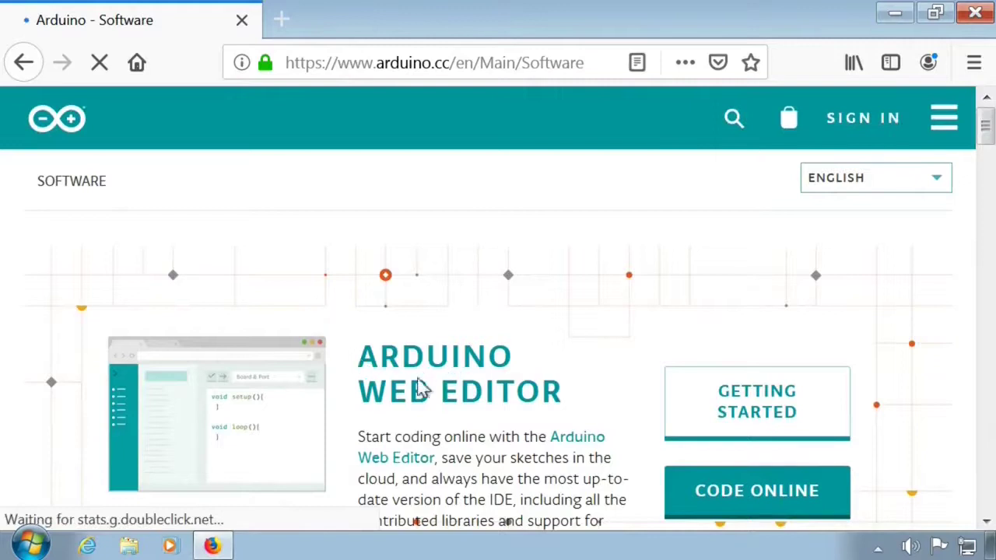
# - Download the Arduino 1.8.9 Windows Installer without contributing and save arduino-1.8.9-windows.exe
pyautogui.scroll(-2, 467, 398)
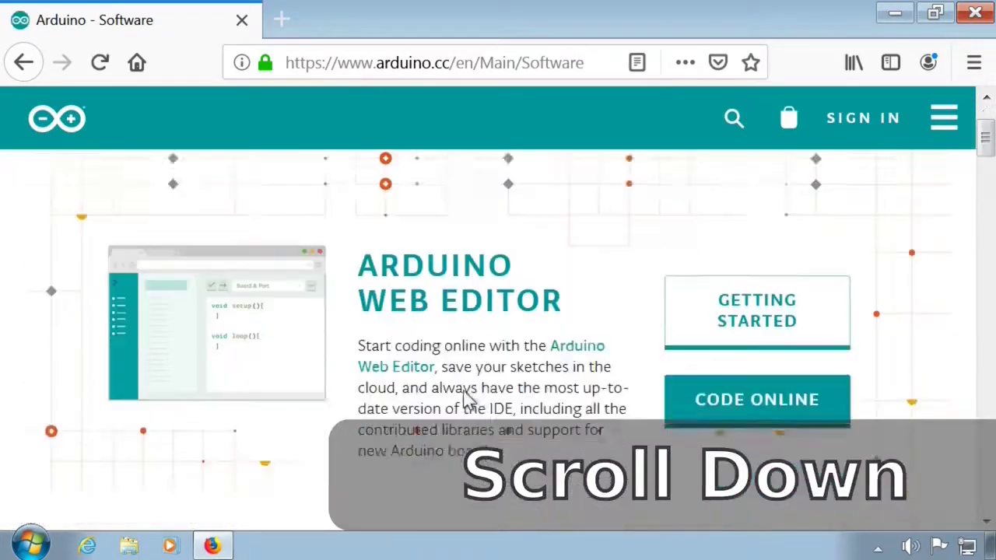
pyautogui.scroll(-2, 467, 399)
pyautogui.scroll(-4, 467, 398)
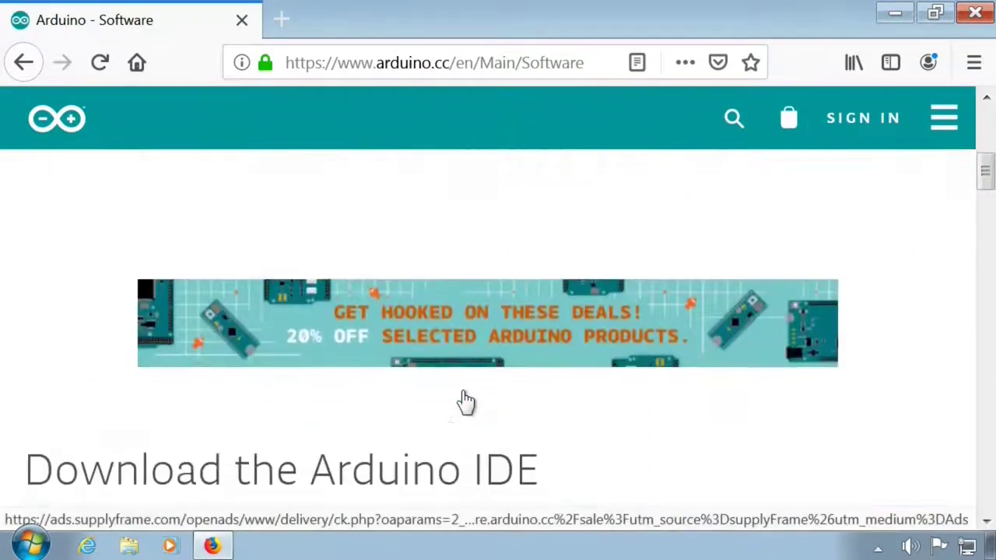
pyautogui.scroll(-3, 467, 401)
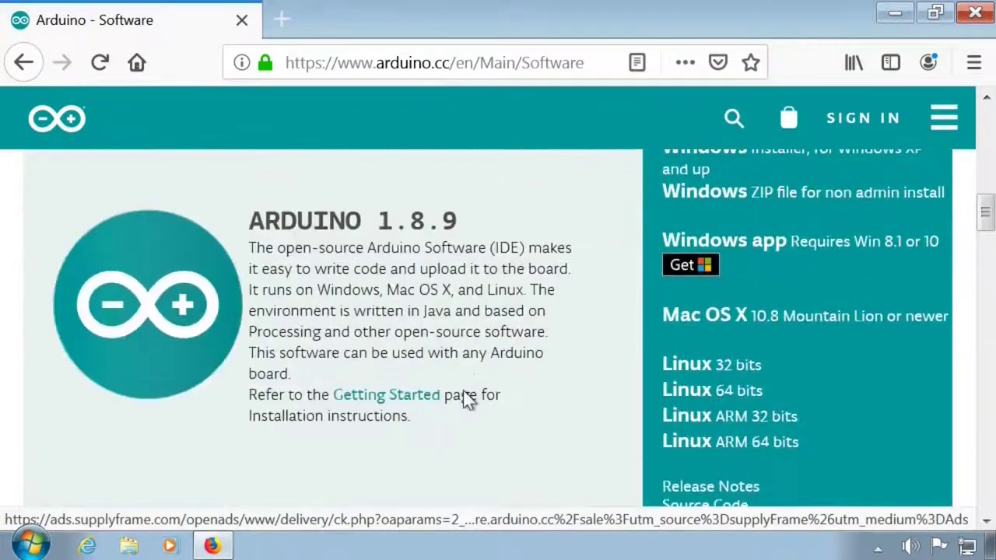
pyautogui.scroll(2, 467, 399)
pyautogui.click(794, 276)
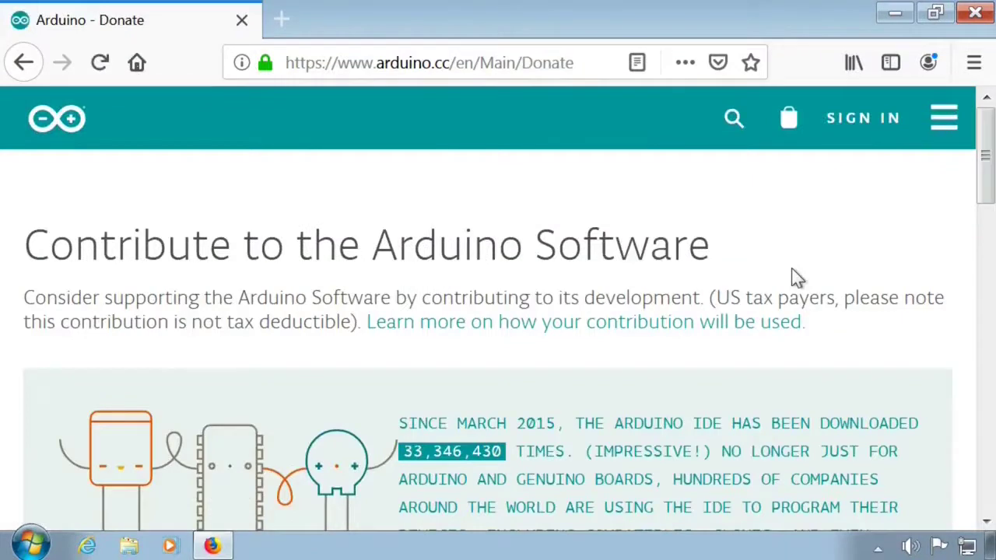
pyautogui.scroll(-7, 792, 272)
pyautogui.scroll(2, 776, 316)
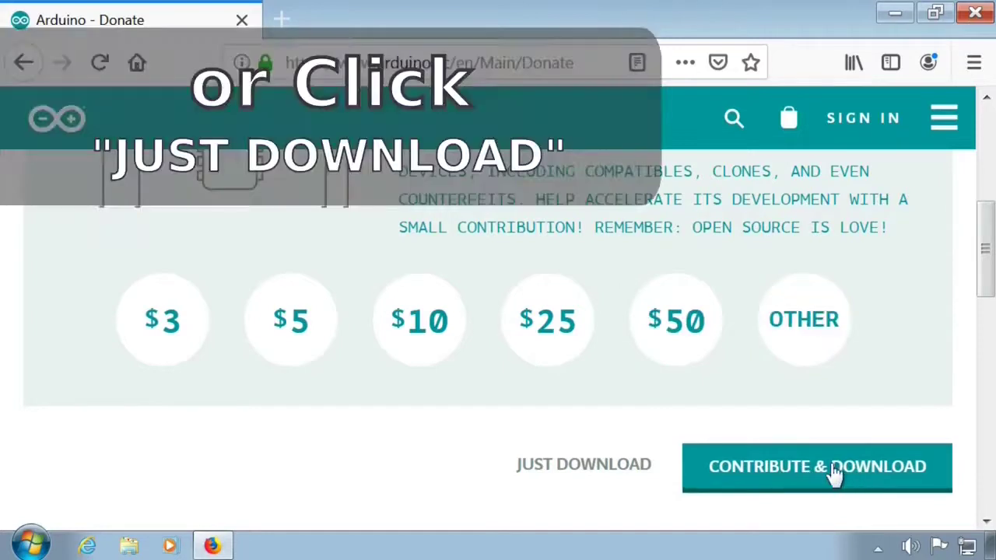
pyautogui.click(583, 467)
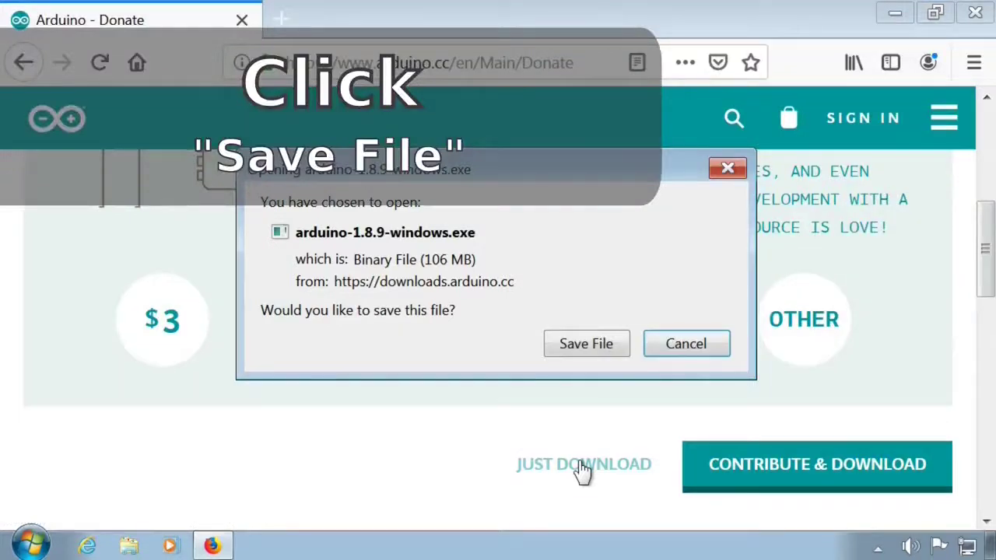
pyautogui.click(596, 354)
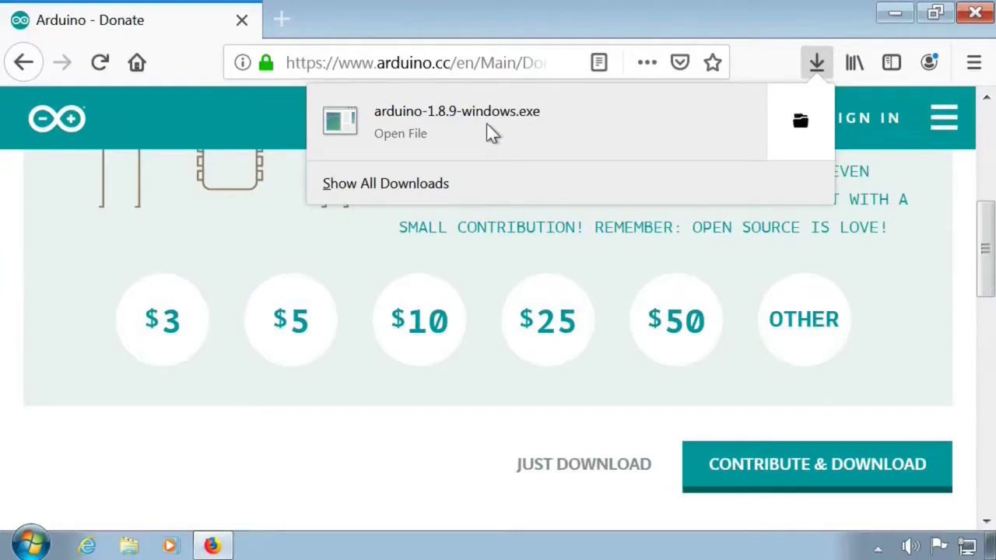
# - Exit Firefox and open the Downloads folder in Windows Explorer
pyautogui.click(979, 19)
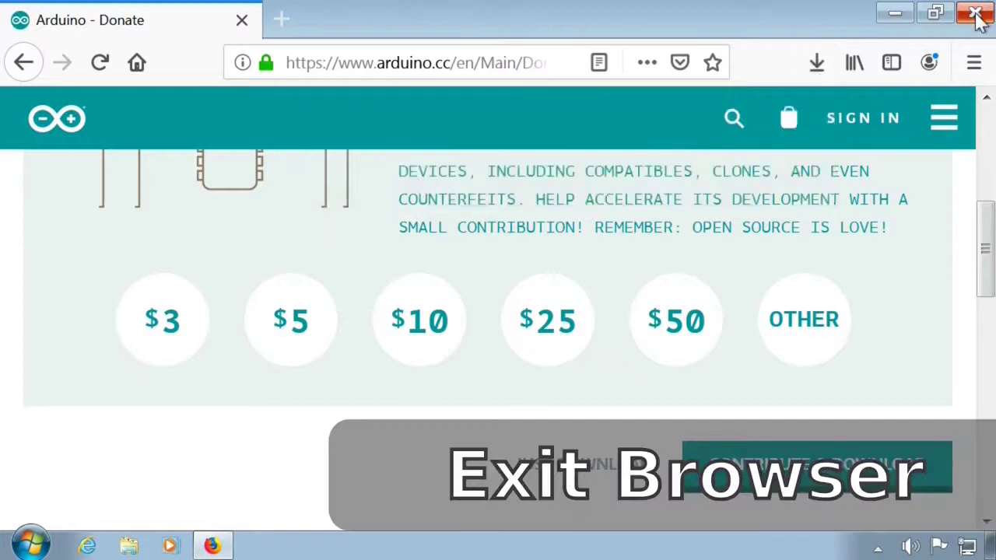
pyautogui.click(979, 19)
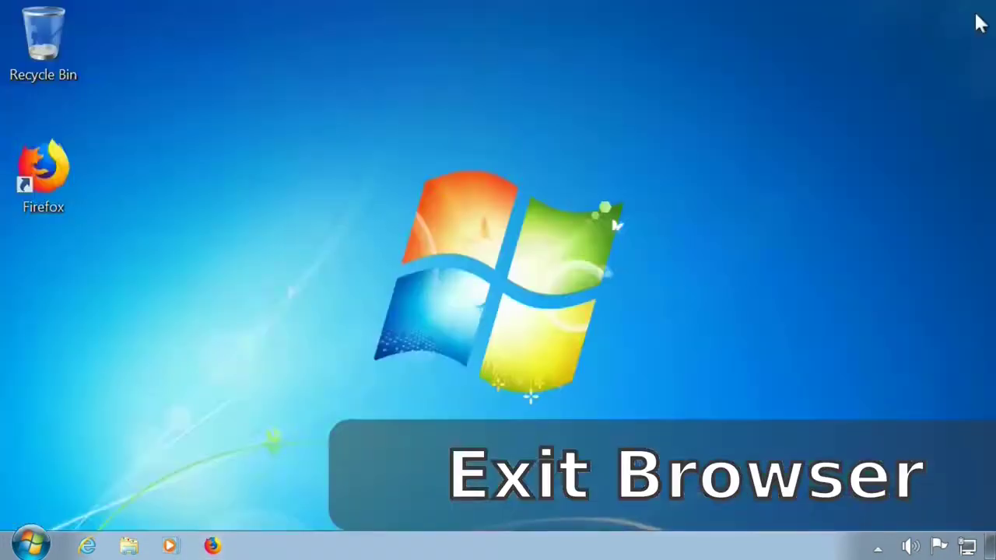
pyautogui.click(128, 547)
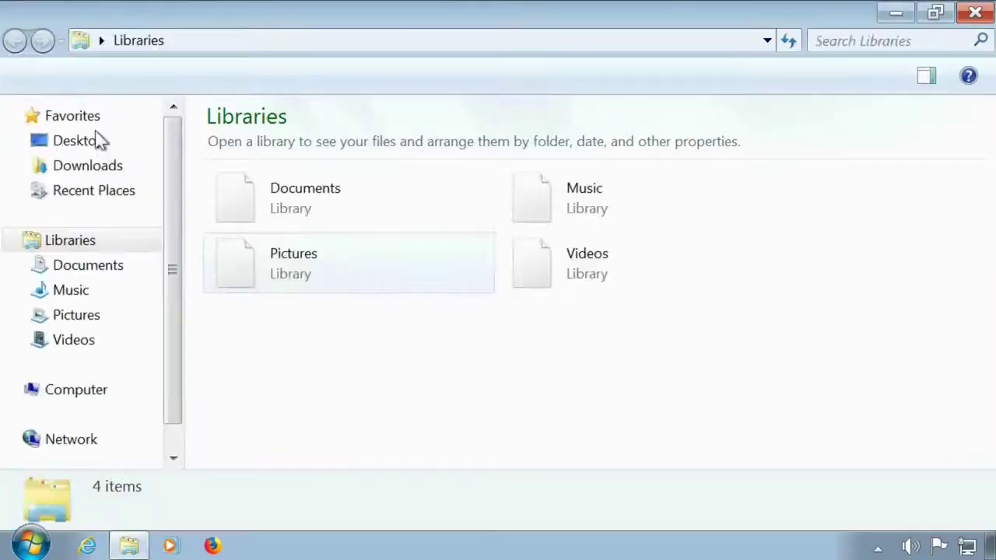
pyautogui.click(97, 173)
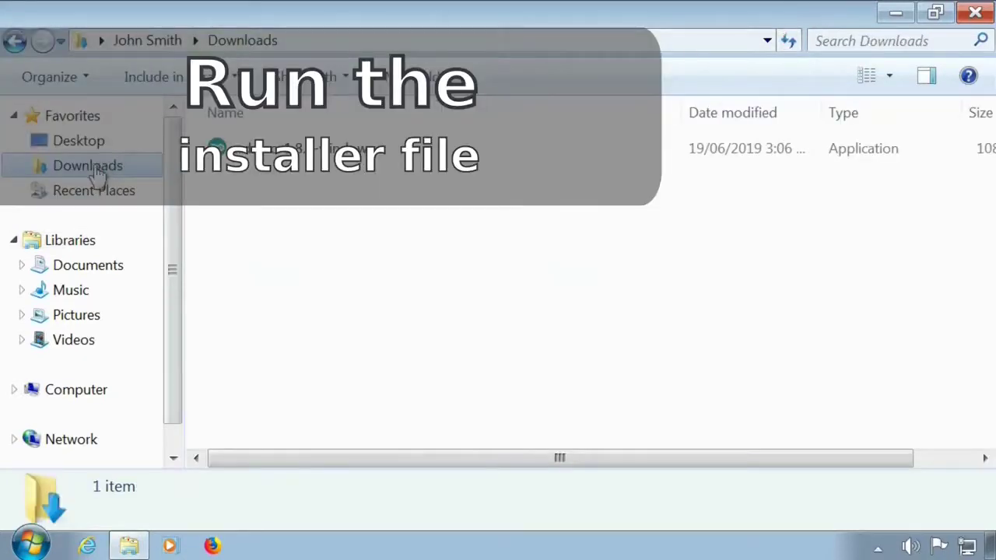
# - Run the arduino-1.8.9-windows installer, allowing it past the security warning, and close the Downloads folder window
pyautogui.click(271, 159)
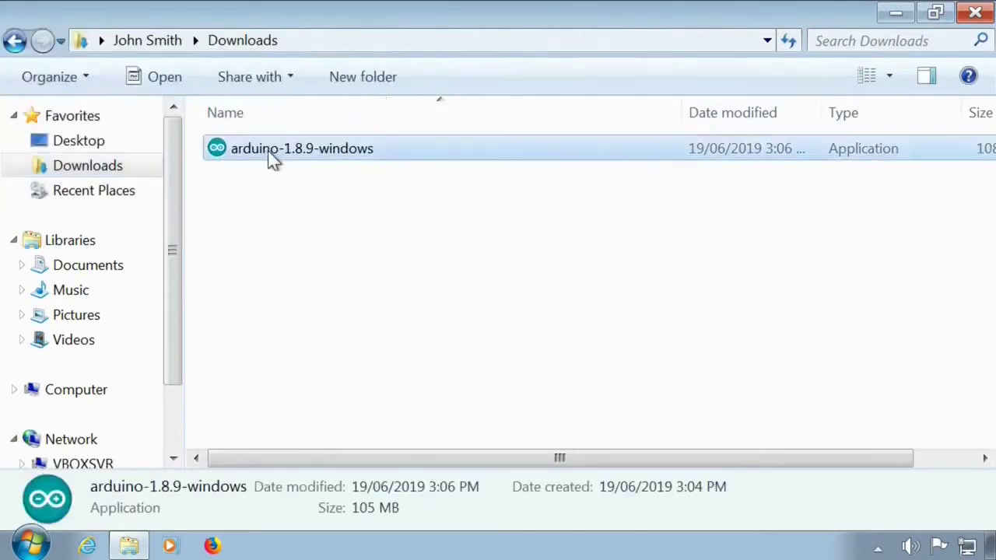
pyautogui.doubleClick(274, 160)
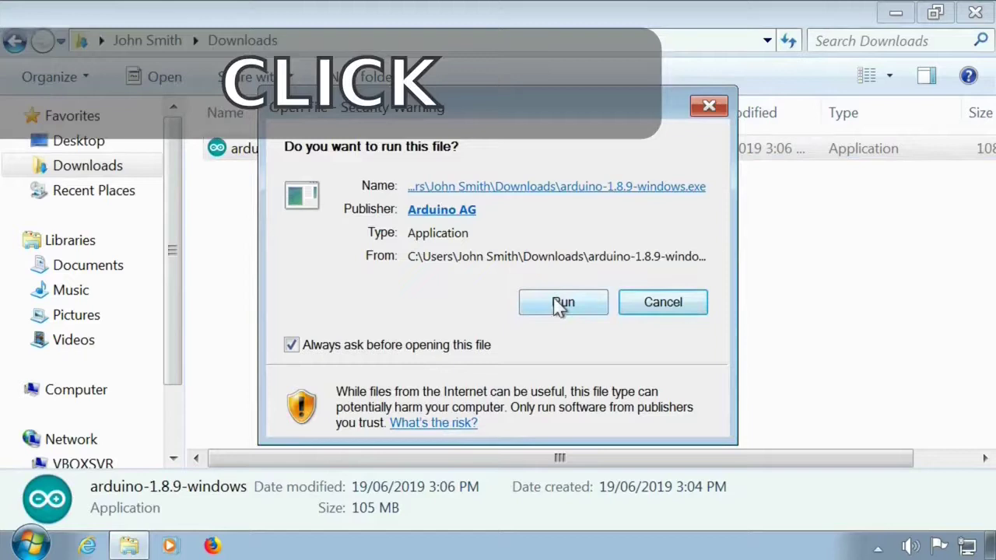
pyautogui.click(562, 304)
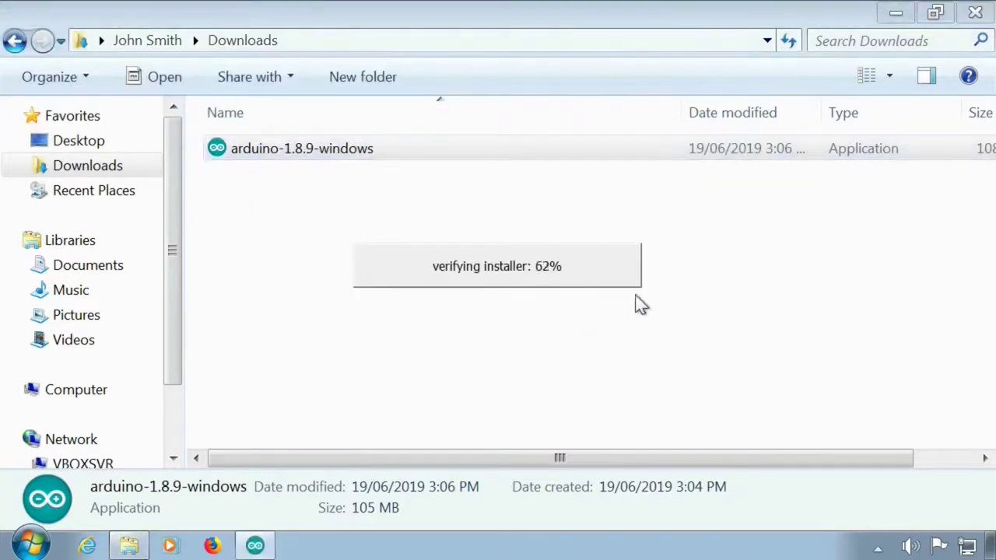
pyautogui.click(977, 14)
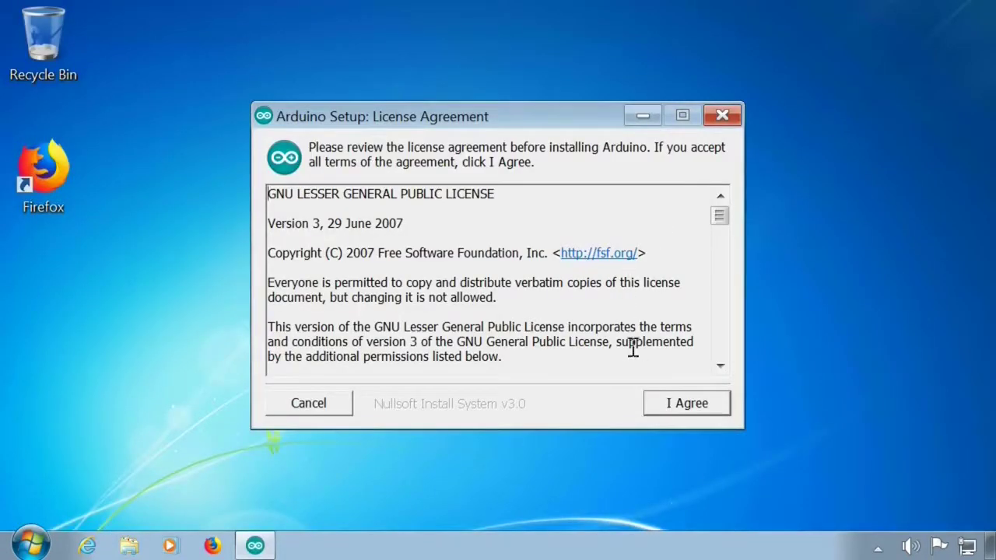
# - Agree to the Arduino license, keep all components selected and install to C:\Program Files (x86)\Arduino
pyautogui.click(674, 404)
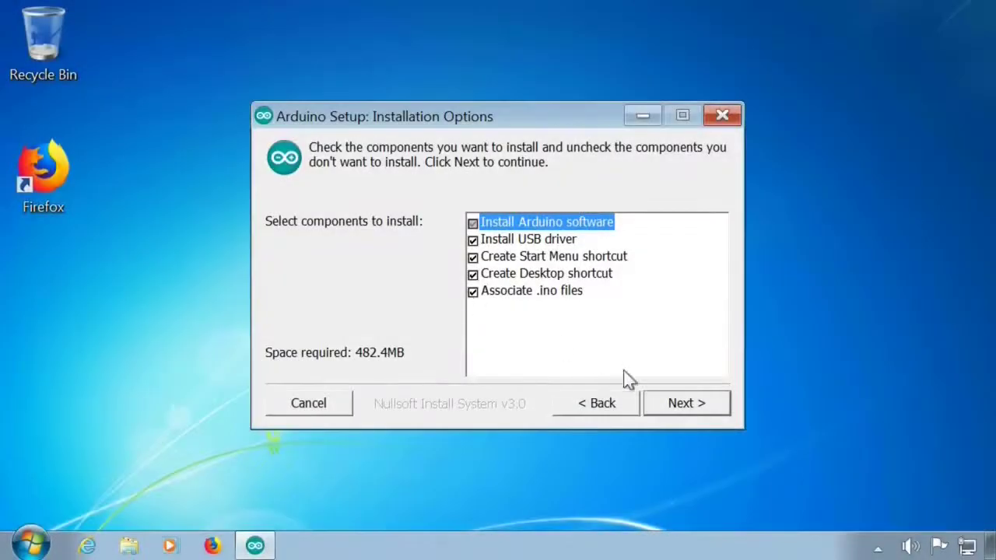
pyautogui.click(680, 412)
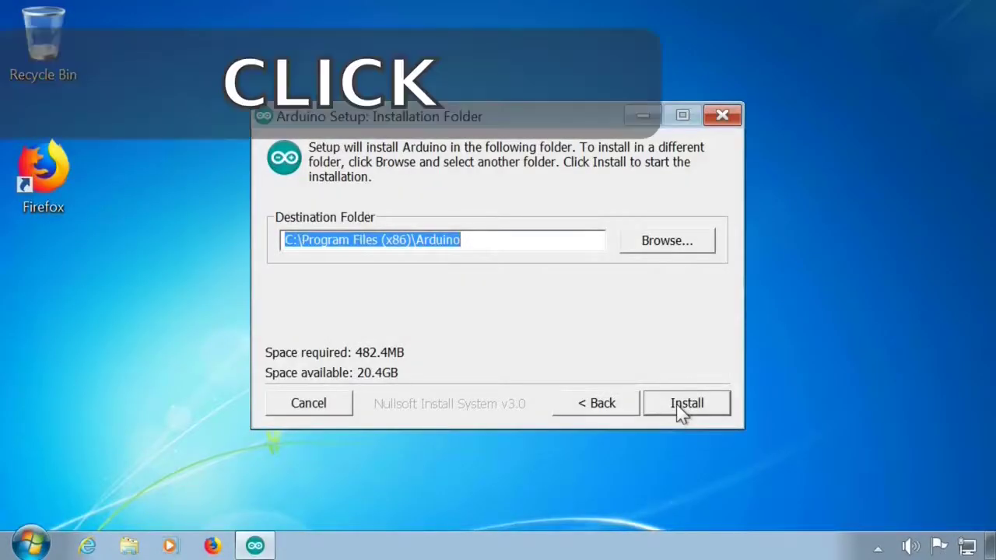
pyautogui.click(679, 405)
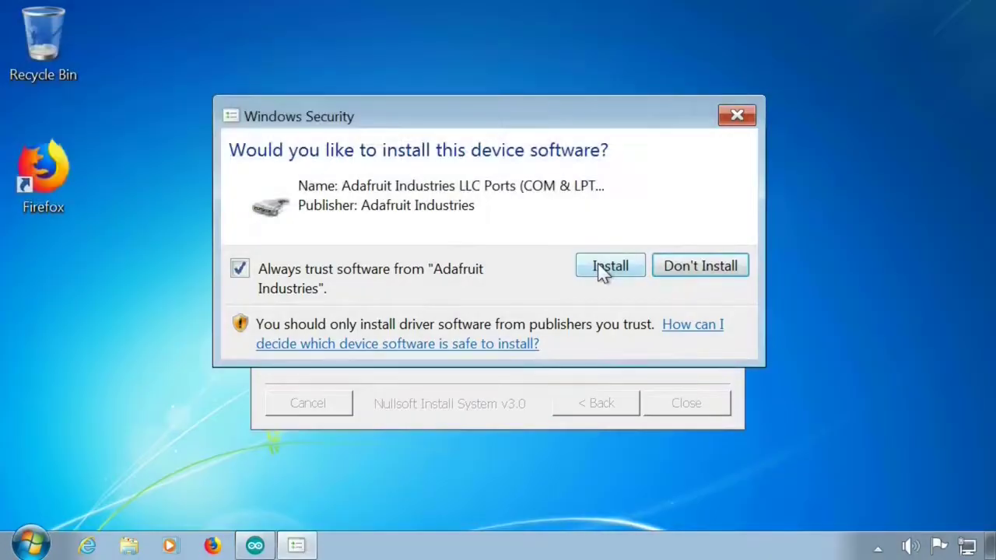
# - Approve each device driver installation, starting with the Adafruit Industries ports driver, and close the completed Arduino setup
pyautogui.click(597, 265)
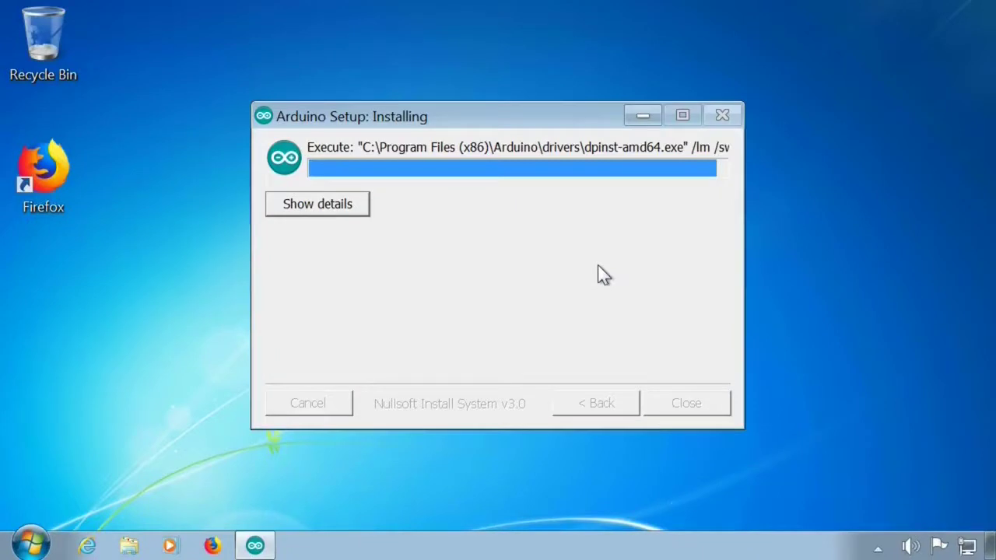
pyautogui.click(482, 280)
pyautogui.click(582, 277)
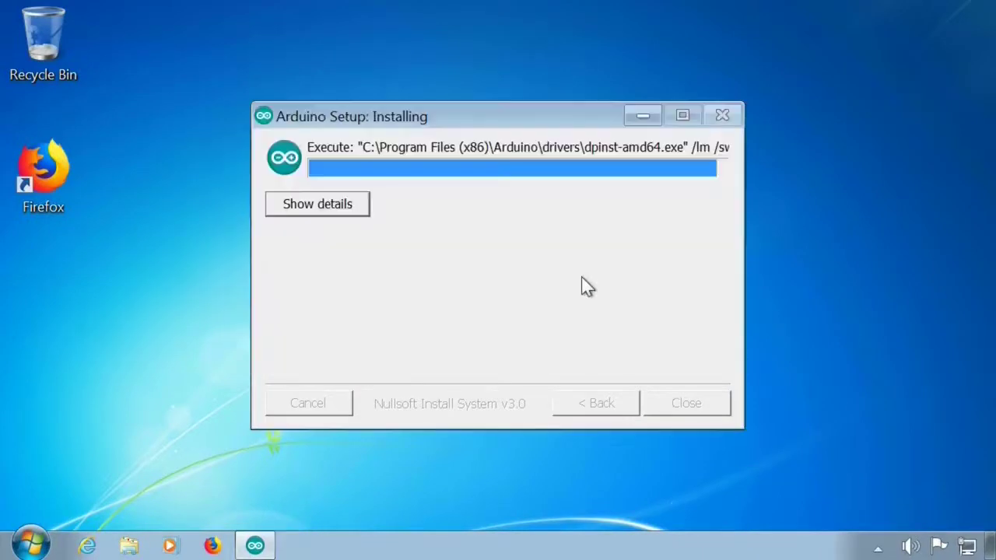
pyautogui.click(579, 274)
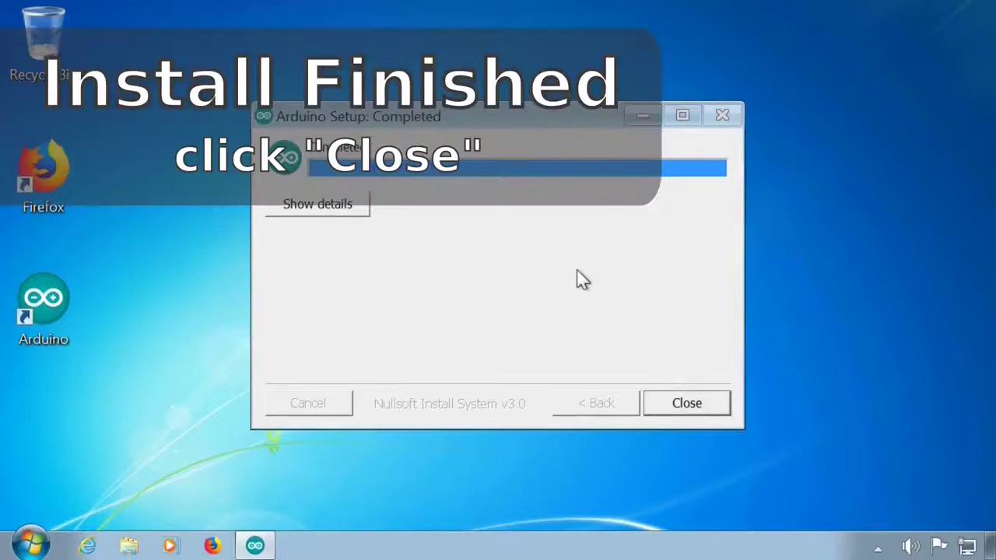
pyautogui.click(685, 406)
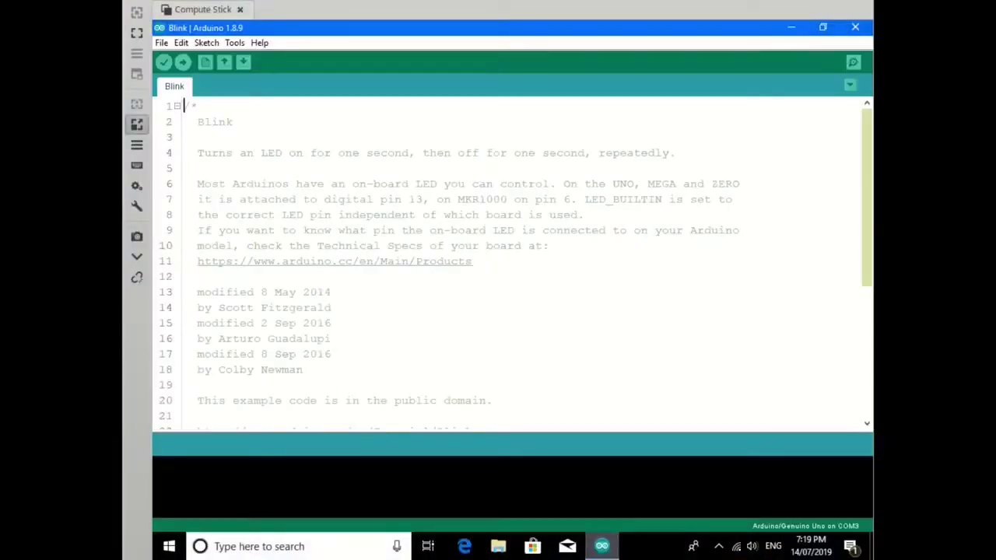
pyautogui.scroll(-5, 312, 316)
pyautogui.rightClick(212, 421)
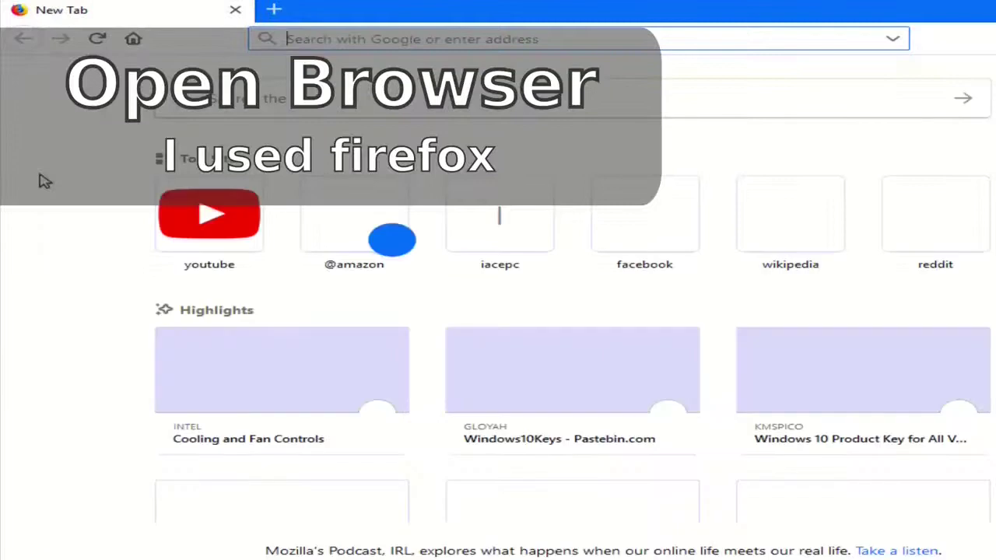
# - Search the web for "Arduino IDE" and open the Arduino Software (IDE) page on arduino.cc
pyautogui.click(350, 44)
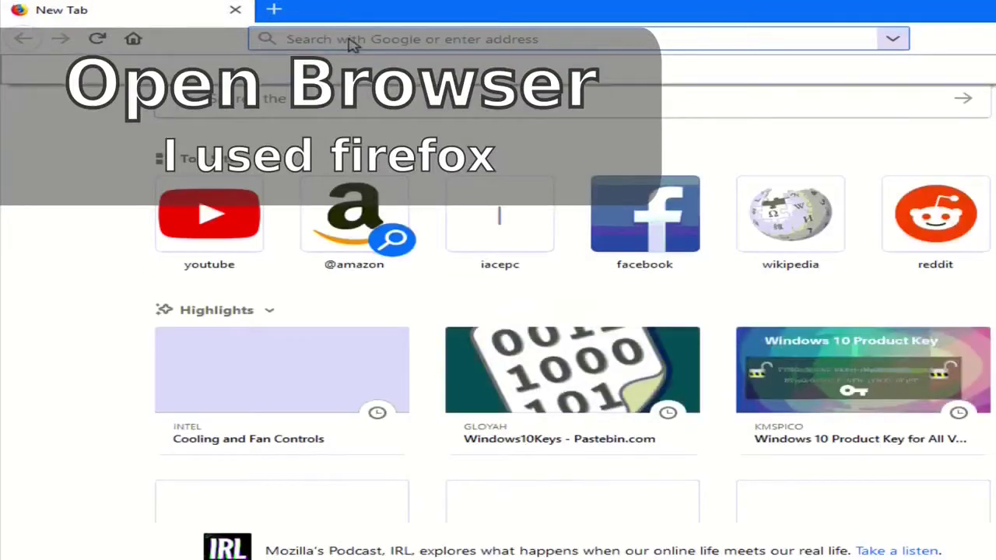
pyautogui.click(308, 100)
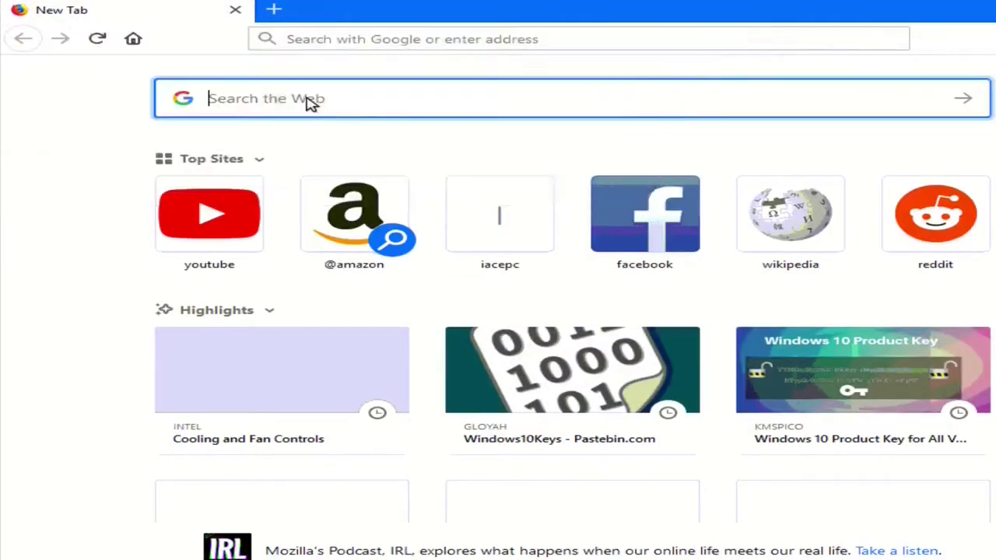
pyautogui.write('arduino IDE')
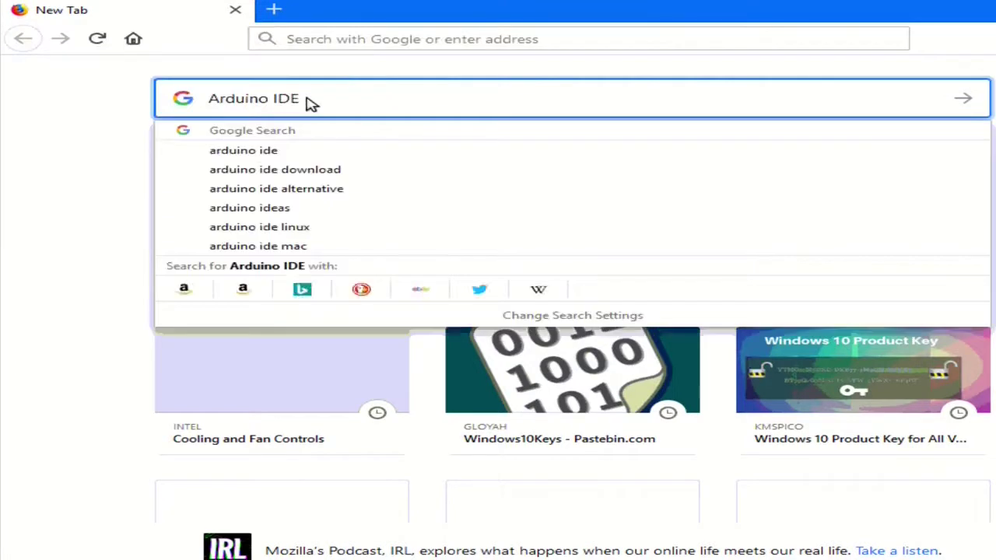
pyautogui.press('Return')
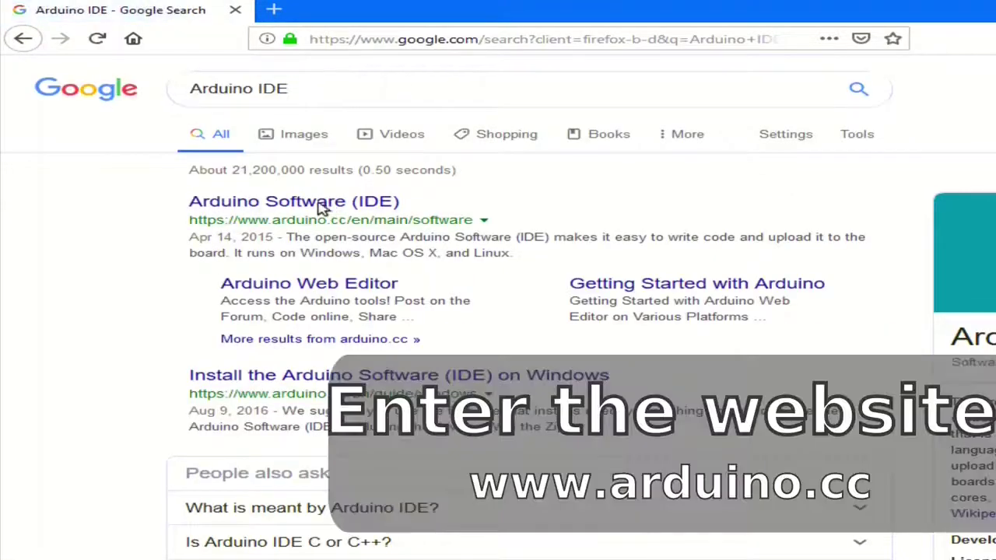
pyautogui.click(291, 204)
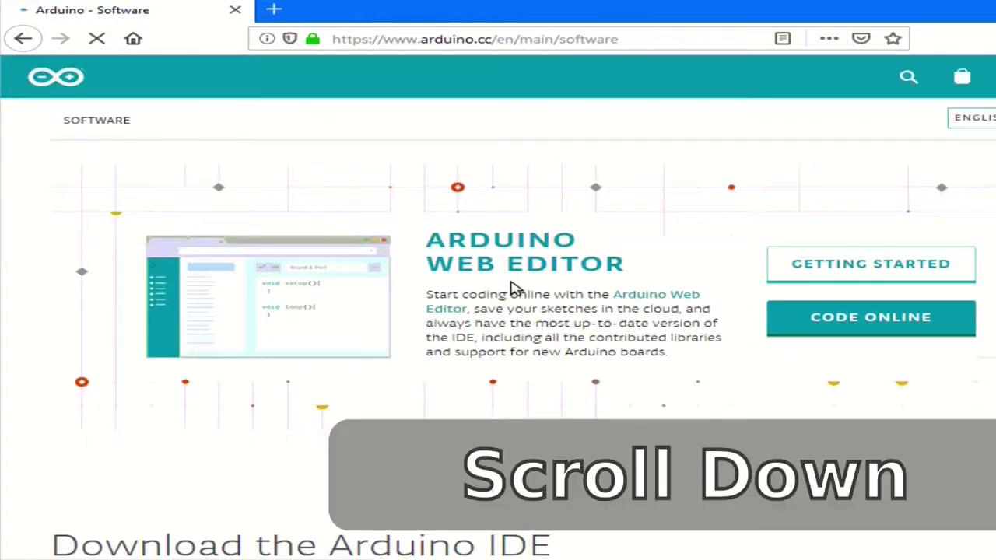
# - Download the Arduino 1.8.9 Windows Installer without contributing and save arduino-1.8.9-windows.exe
pyautogui.scroll(-5, 512, 288)
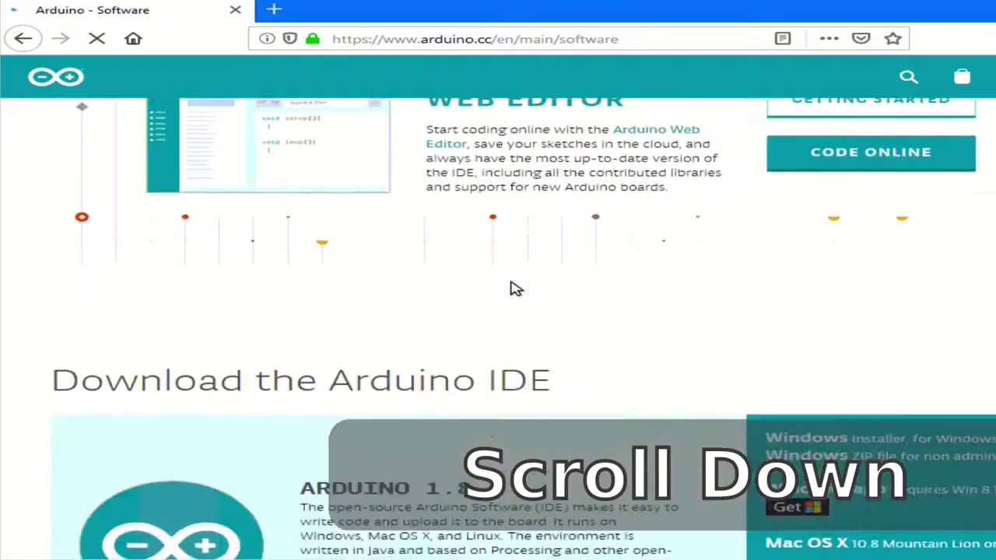
pyautogui.scroll(-1, 512, 288)
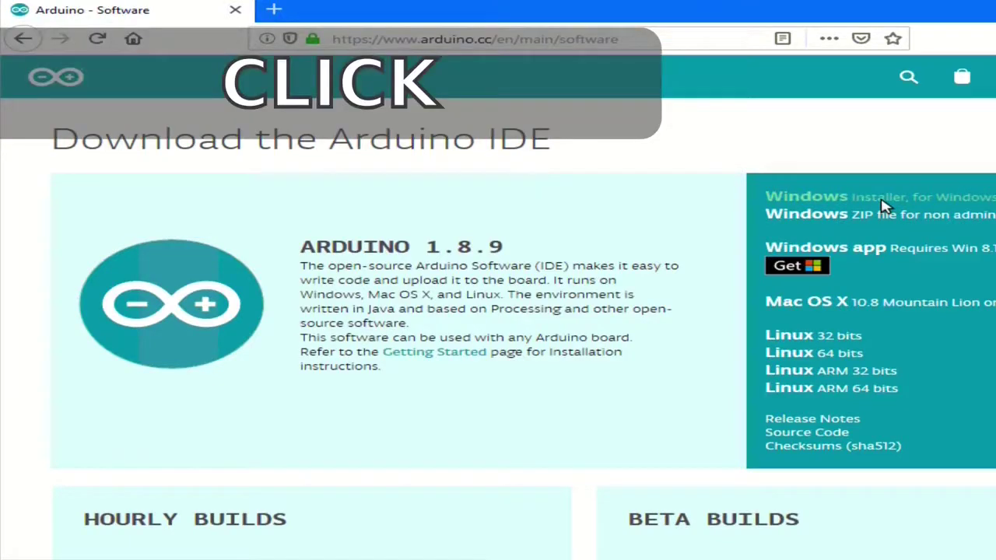
pyautogui.click(896, 199)
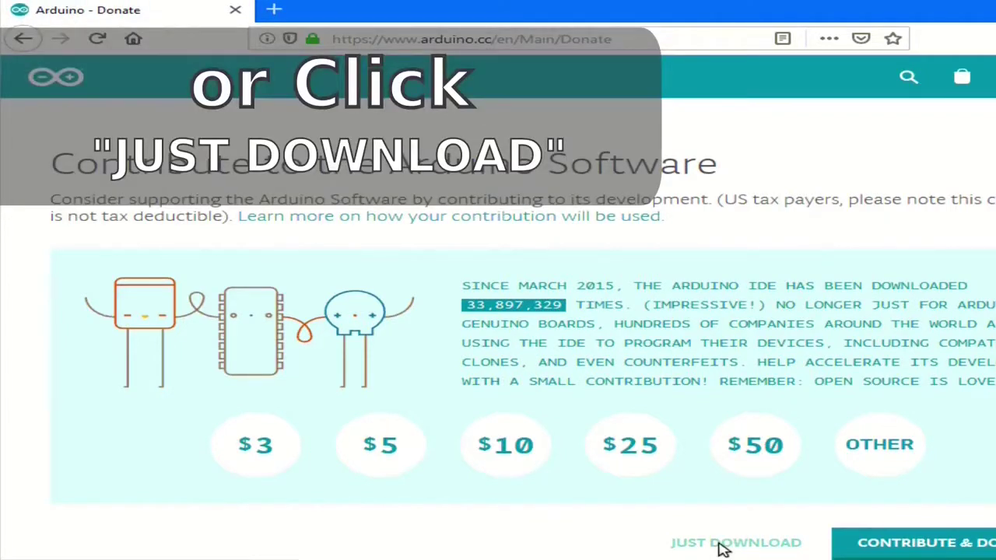
pyautogui.click(720, 545)
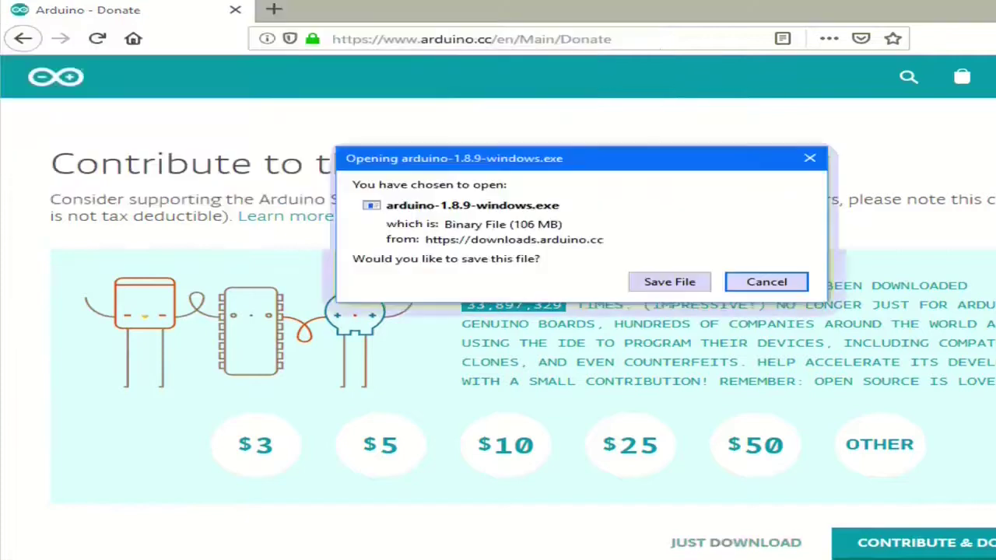
pyautogui.click(663, 284)
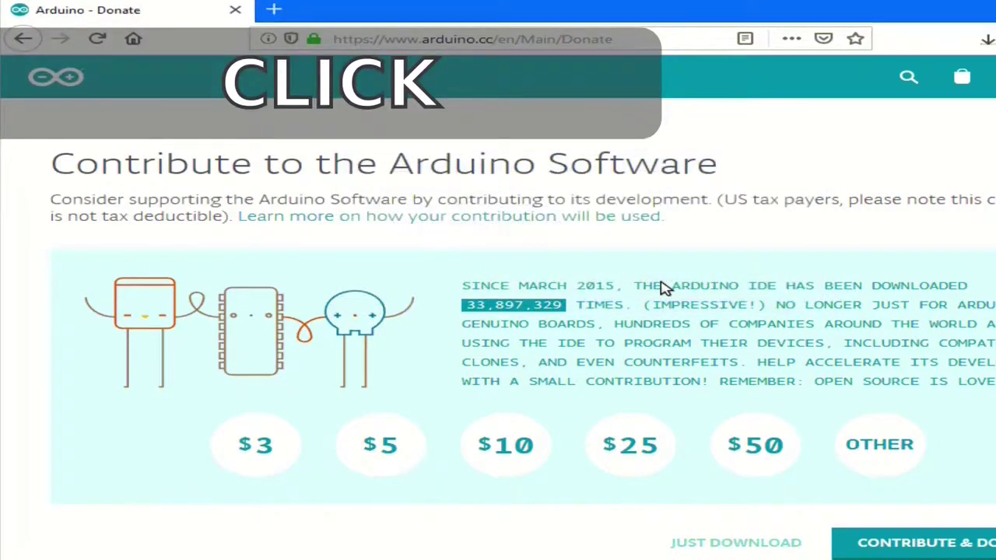
# - Open the folder containing the finished download and run the arduino-1.8.9-windows installer
pyautogui.click(987, 39)
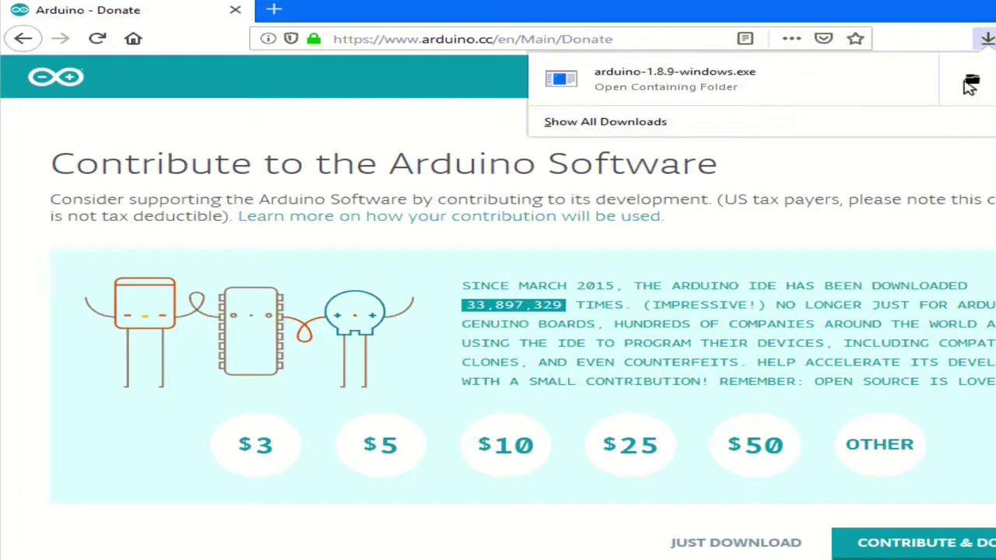
pyautogui.click(972, 83)
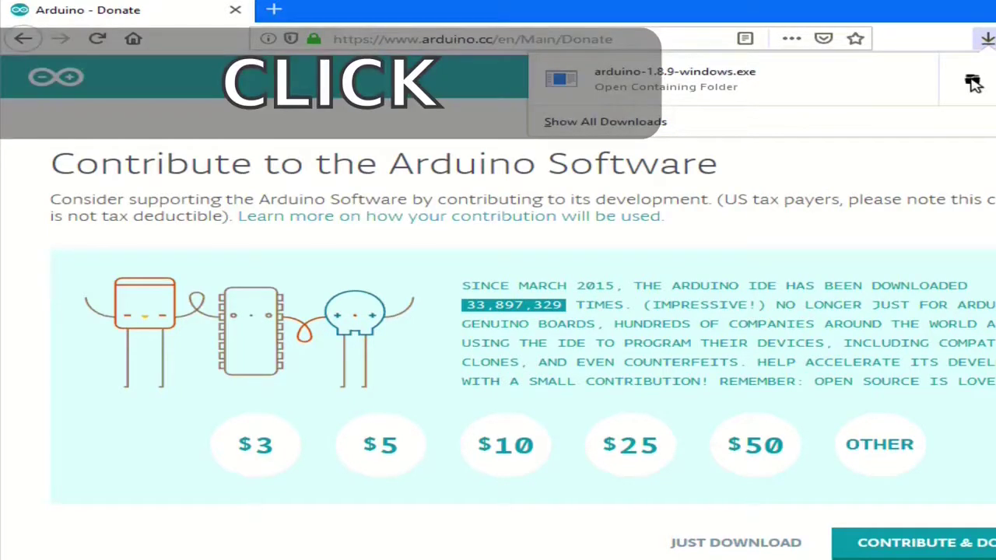
pyautogui.click(973, 83)
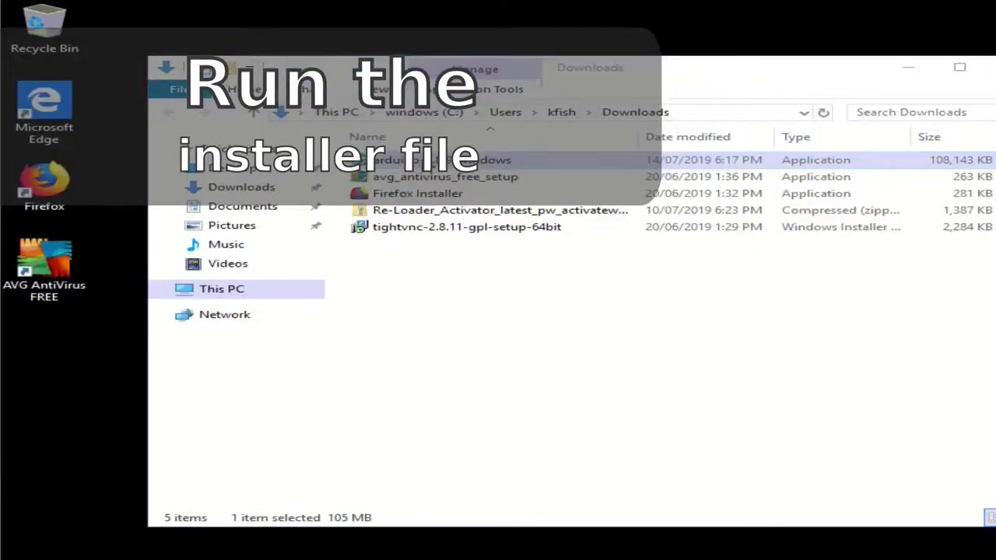
pyautogui.click(456, 168)
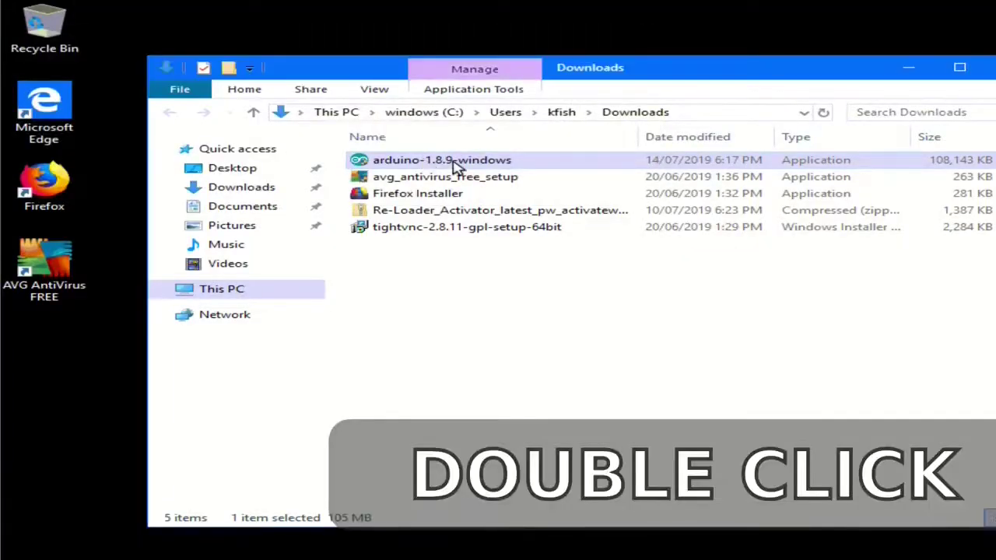
pyautogui.doubleClick(456, 168)
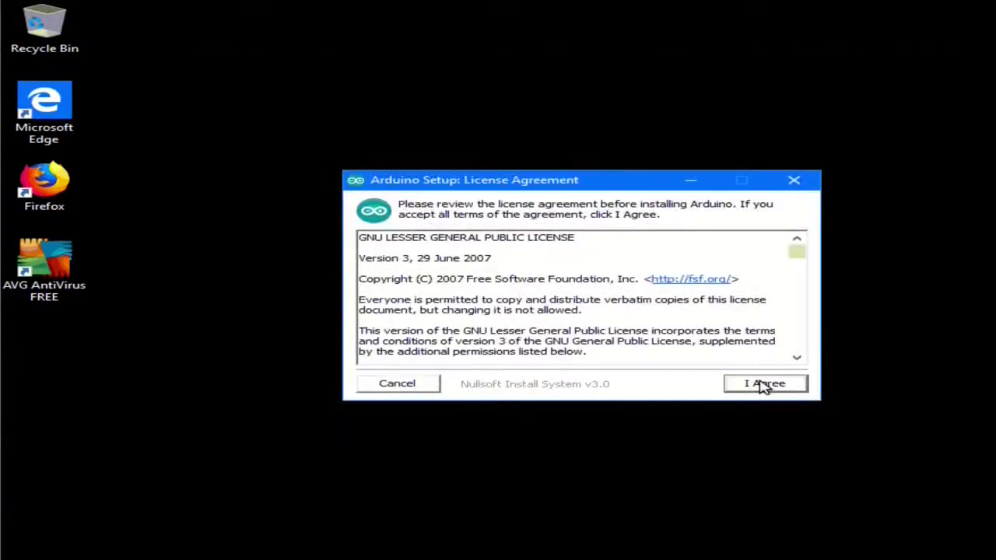
# - Agree to the Arduino license, keep all components selected and install to C:\Program Files (x86)\Arduino
pyautogui.click(763, 385)
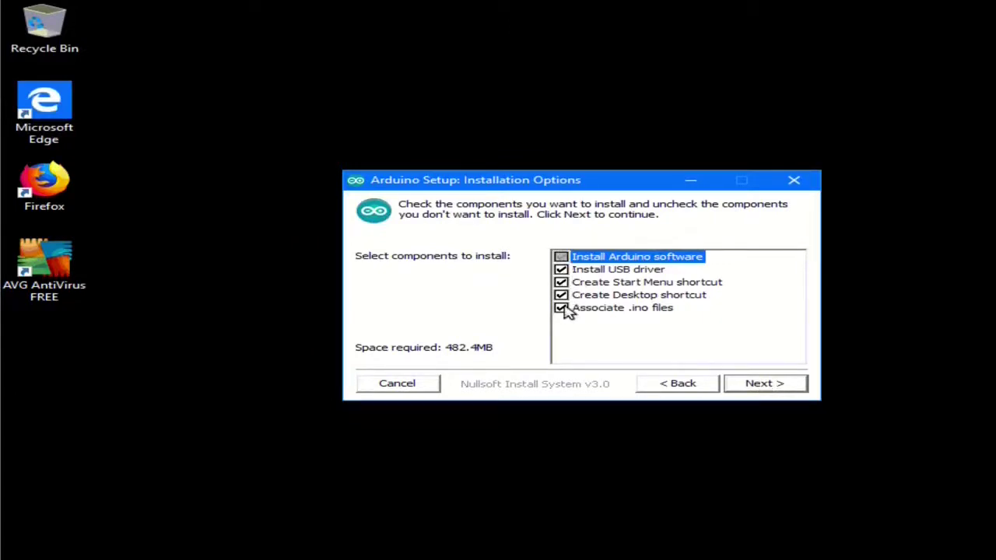
pyautogui.click(774, 384)
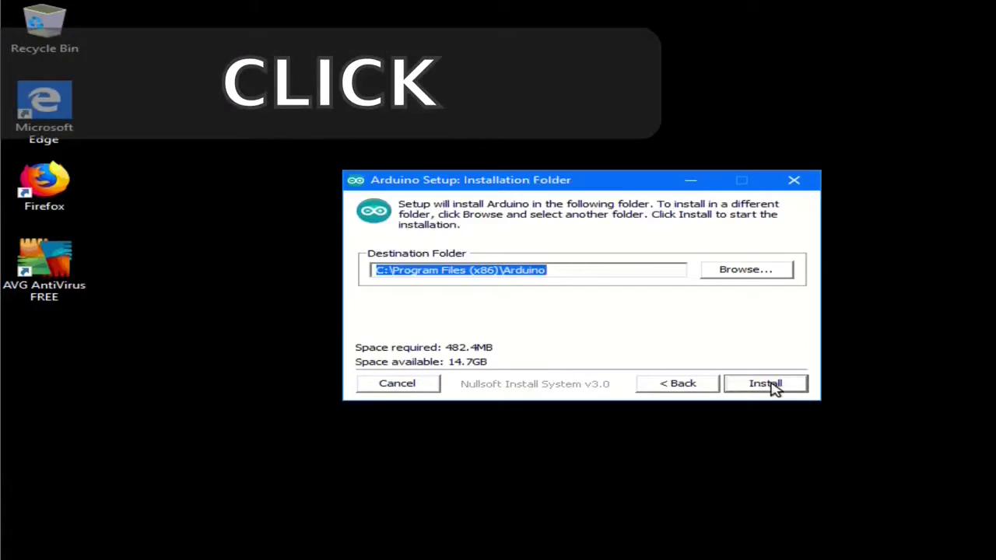
pyautogui.click(773, 384)
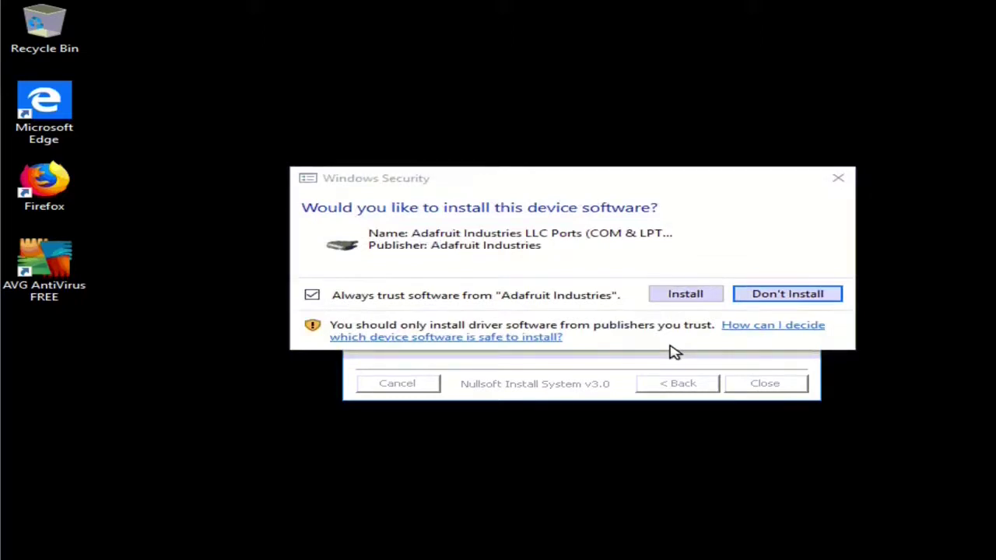
# - Allow installation of the Adafruit Industries ports driver and the Arduino USB drivers from Arduino srl and Arduino LLC
pyautogui.click(686, 295)
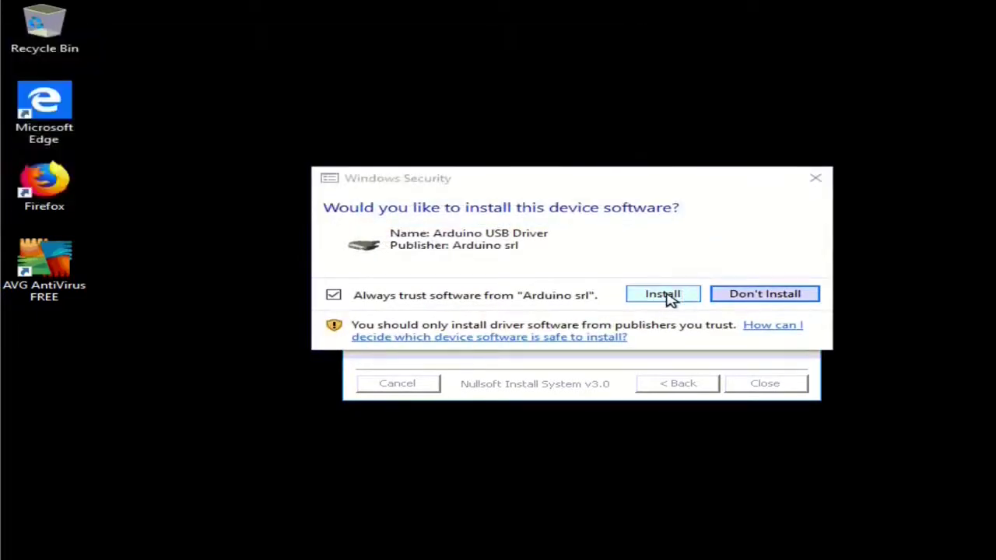
pyautogui.click(668, 297)
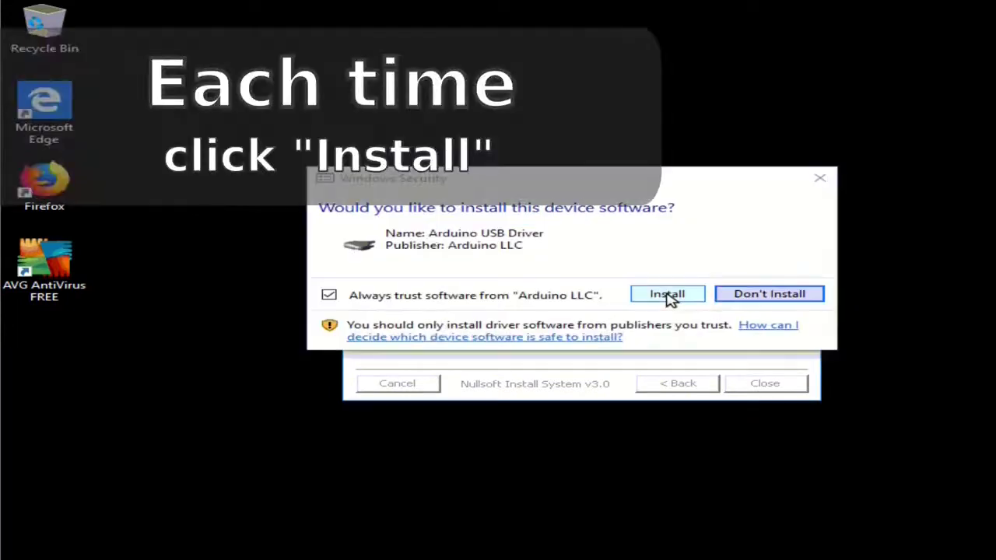
pyautogui.click(668, 296)
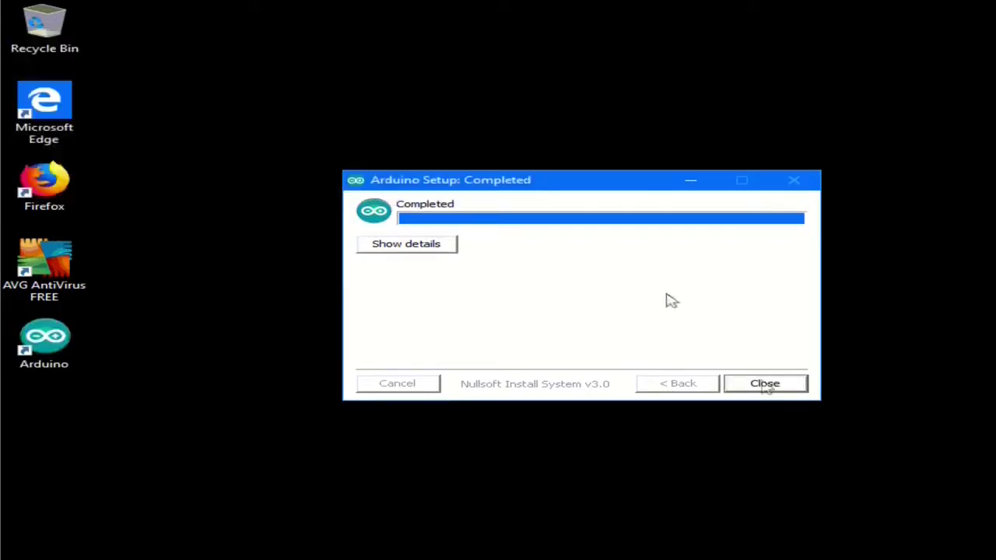
# - Close the completed Arduino setup and launch Arduino from its desktop shortcut
pyautogui.click(765, 385)
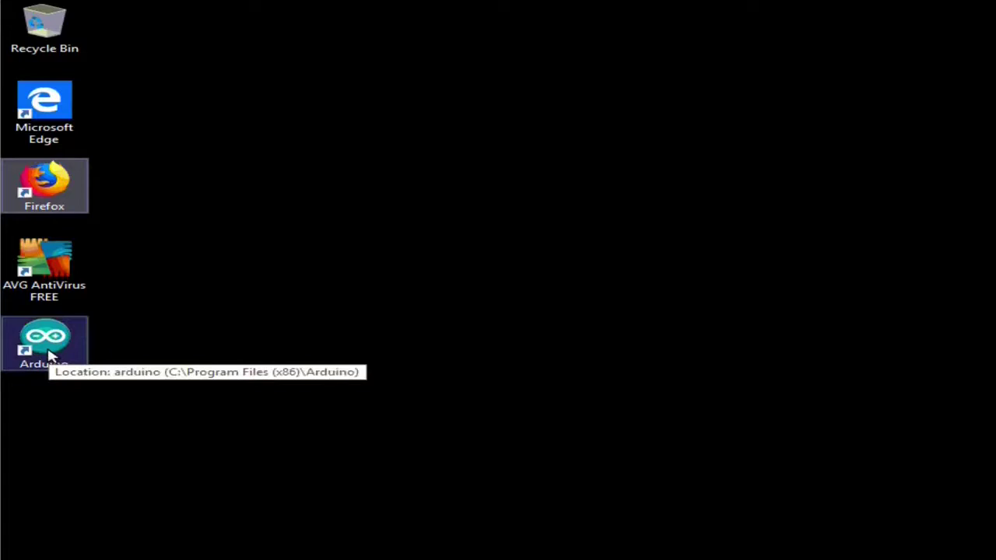
pyautogui.doubleClick(45, 343)
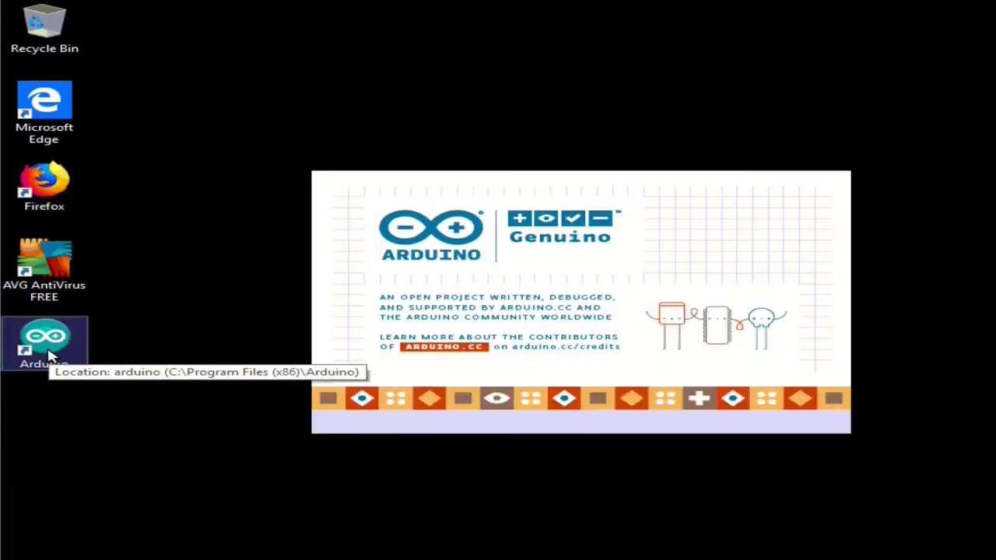
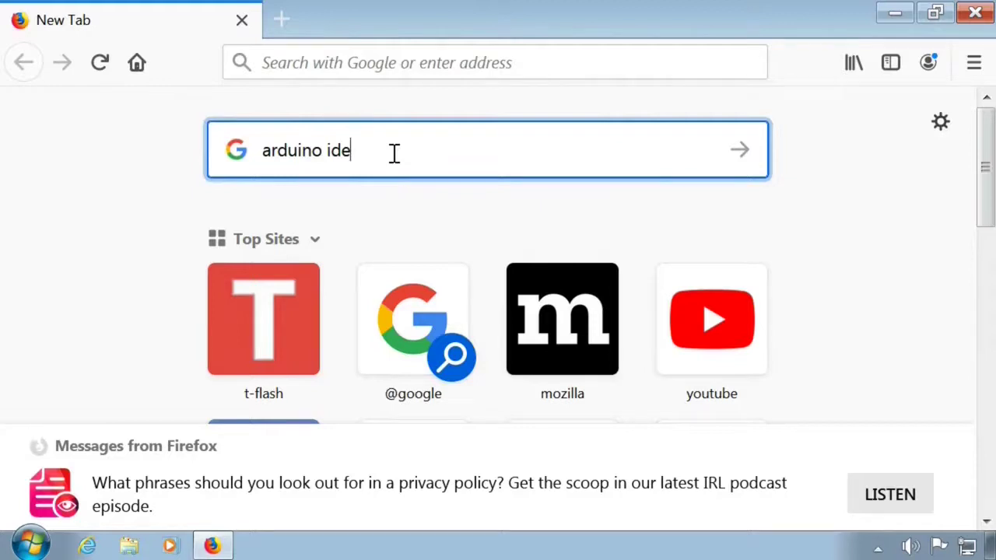
# - Run the web search for "arduino ide" on the Windows 7 computer and open the Arduino Software (IDE) result
pyautogui.press('Return')
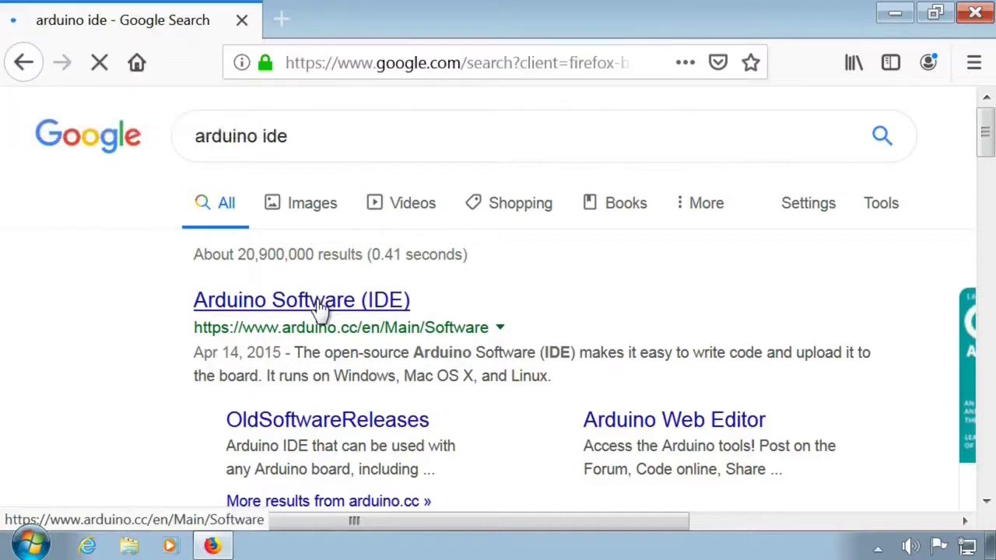
pyautogui.click(323, 304)
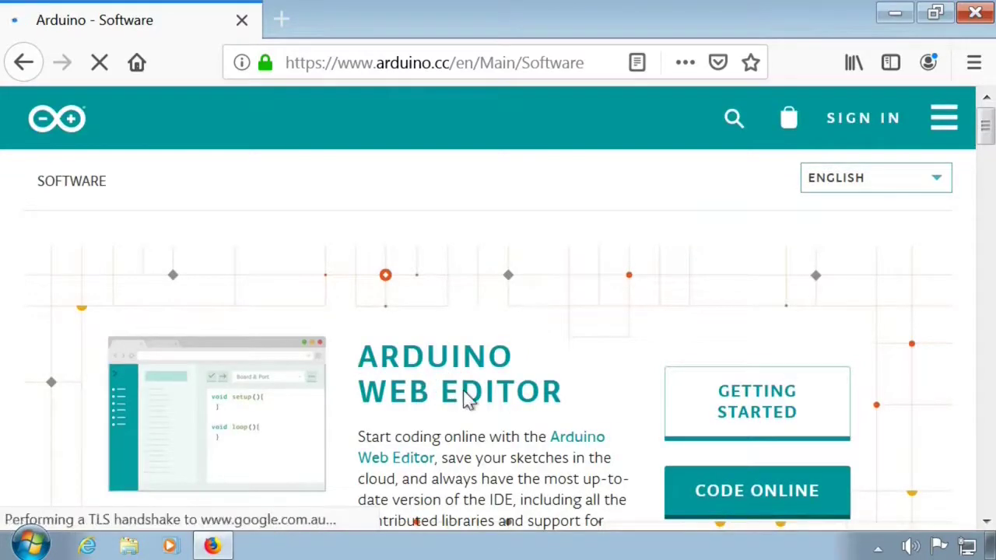
# - Choose the Arduino 1.8.9 Windows Installer for Windows XP and up in the Download the Arduino IDE section
pyautogui.scroll(-3, 465, 399)
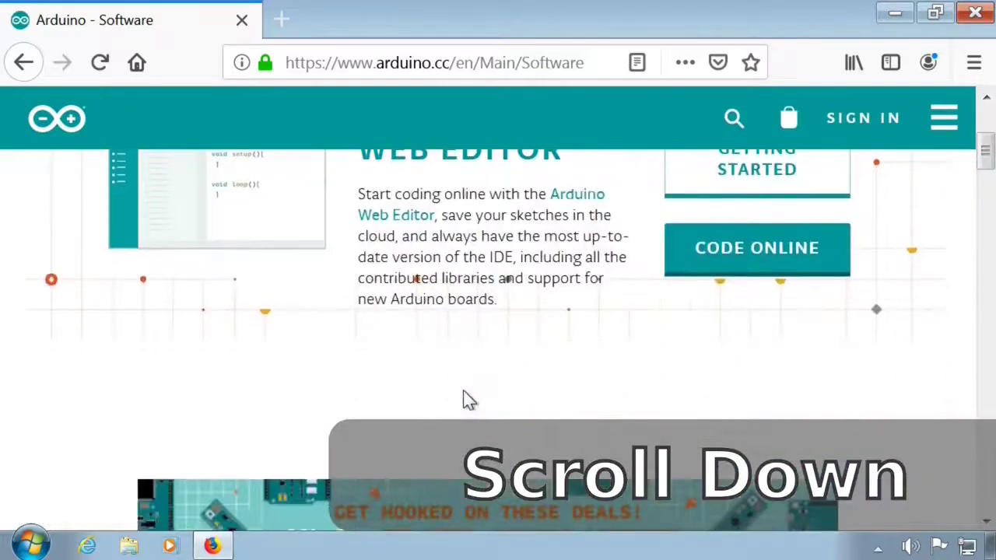
pyautogui.scroll(-3, 465, 397)
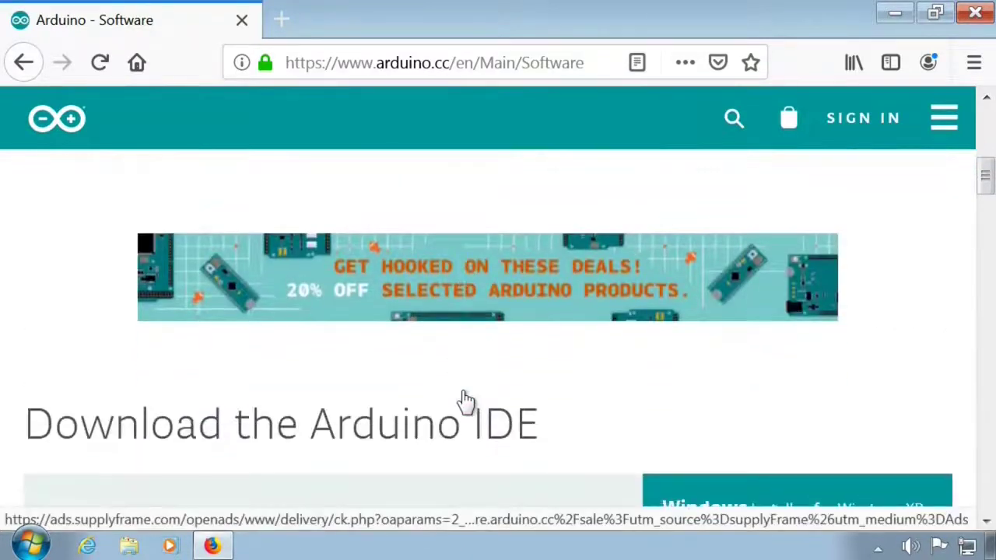
pyautogui.scroll(-2, 465, 401)
pyautogui.scroll(-3, 465, 395)
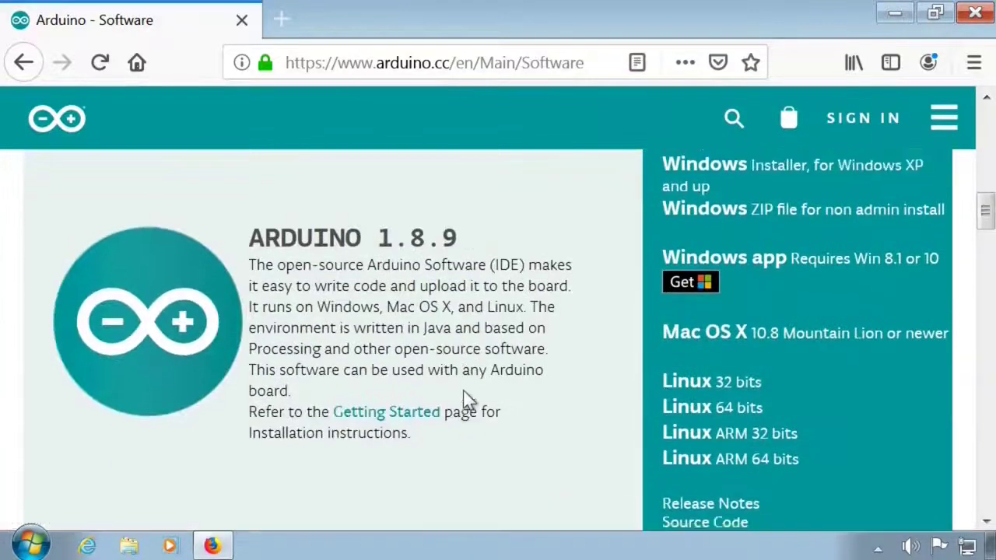
pyautogui.scroll(2, 465, 393)
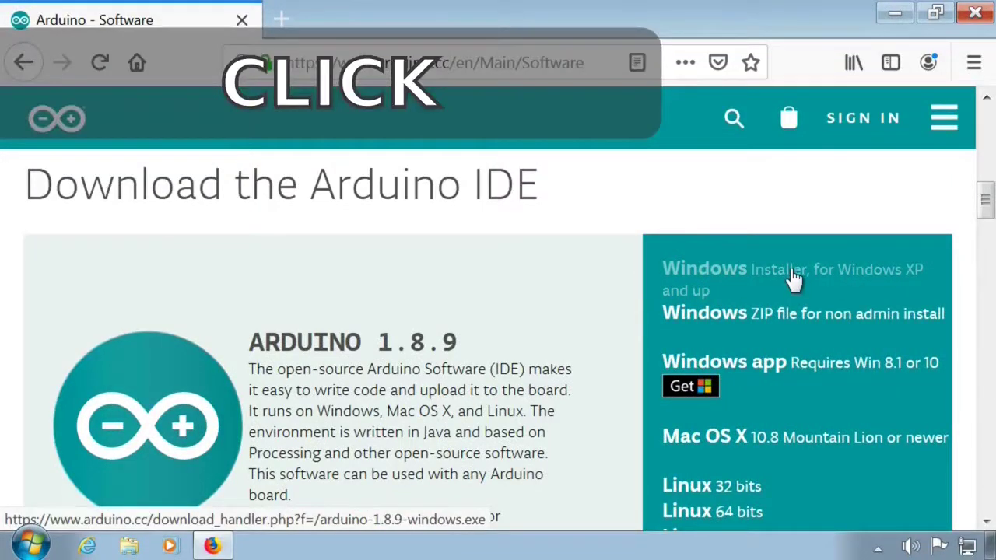
pyautogui.click(794, 279)
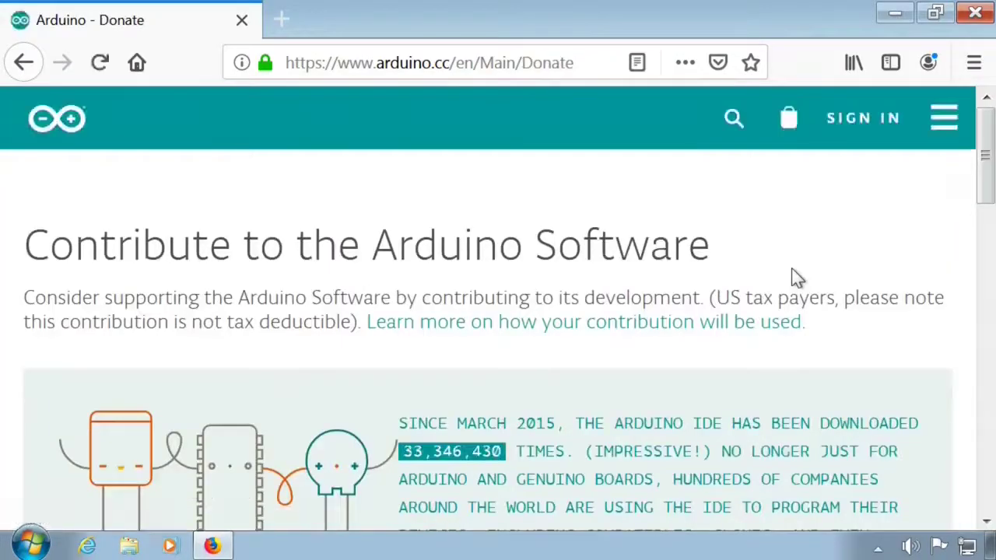
# - Proceed with just the download, without contributing, and save the arduino-1.8.9-windows.exe file
pyautogui.scroll(-7, 792, 276)
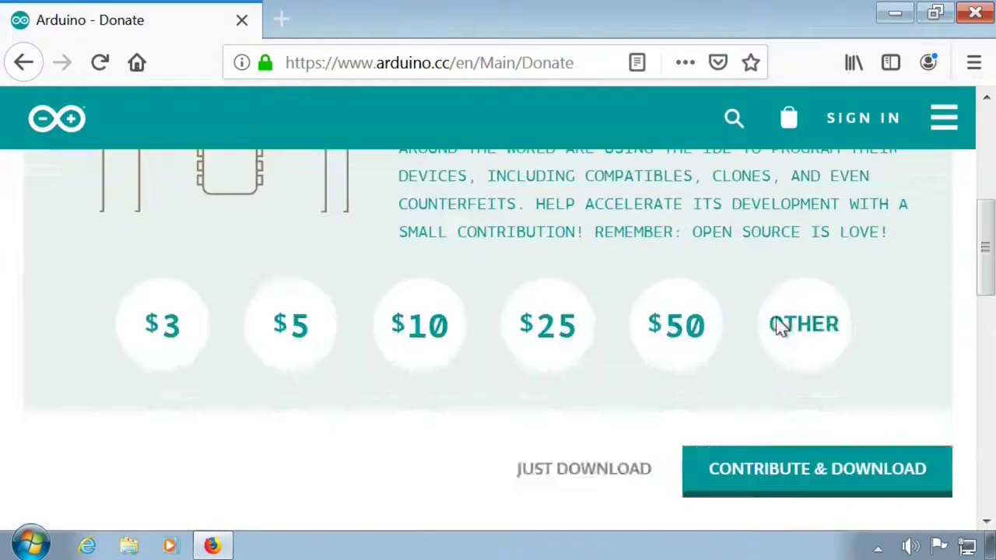
pyautogui.scroll(1, 776, 317)
pyautogui.scroll(3, 776, 326)
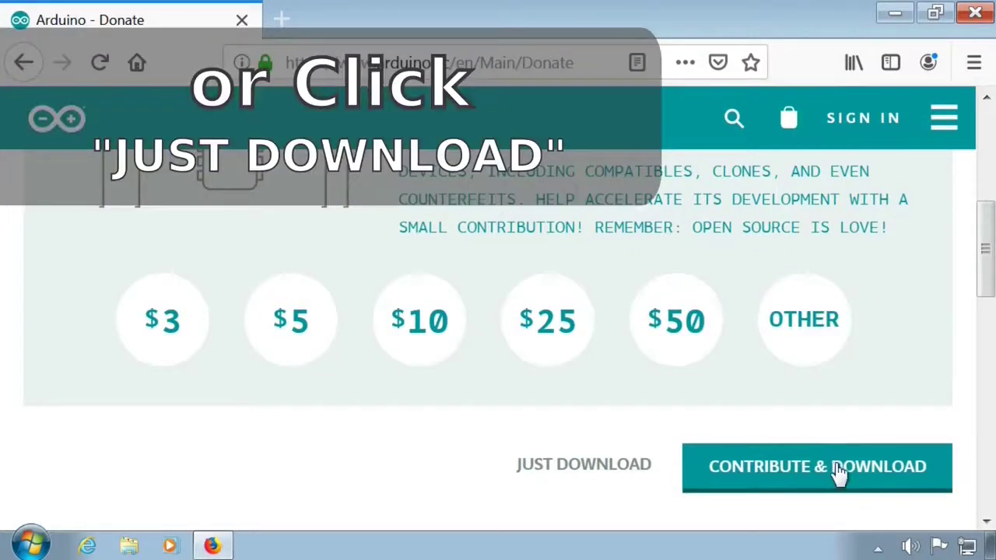
pyautogui.click(582, 466)
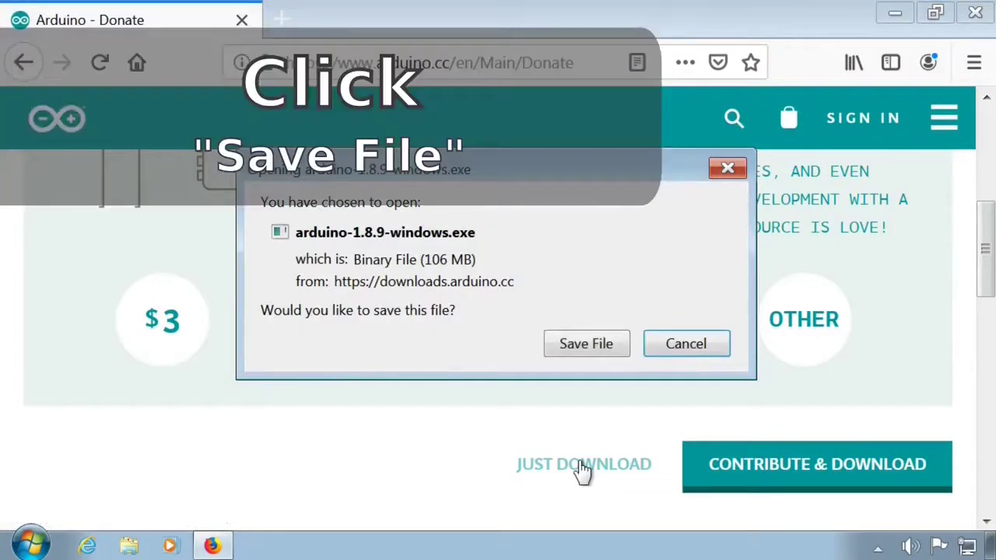
pyautogui.click(597, 346)
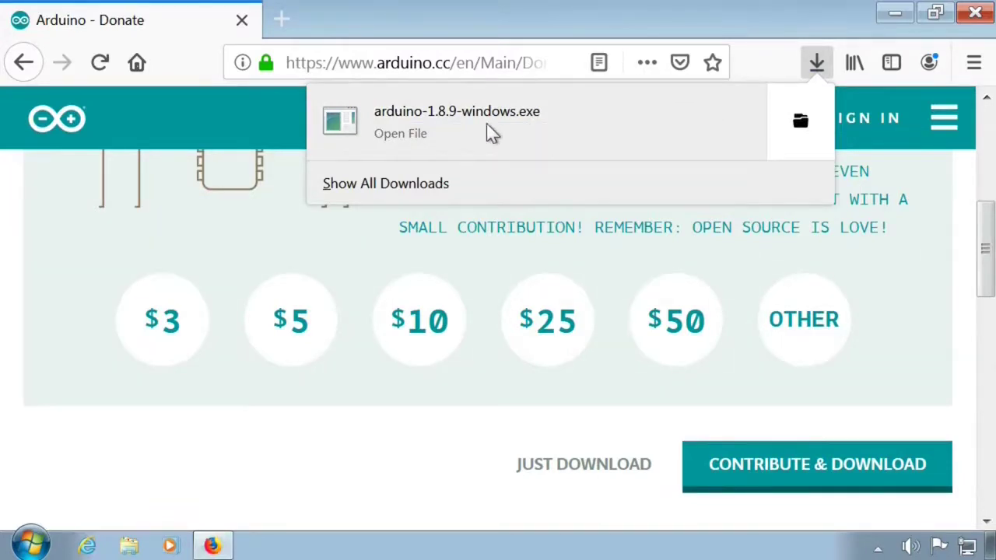
# - Close the browser, run the arduino-1.8.9-windows installer from the Downloads folder, allowing it past the security warning, and close the folder window
pyautogui.click(977, 16)
pyautogui.click(977, 16)
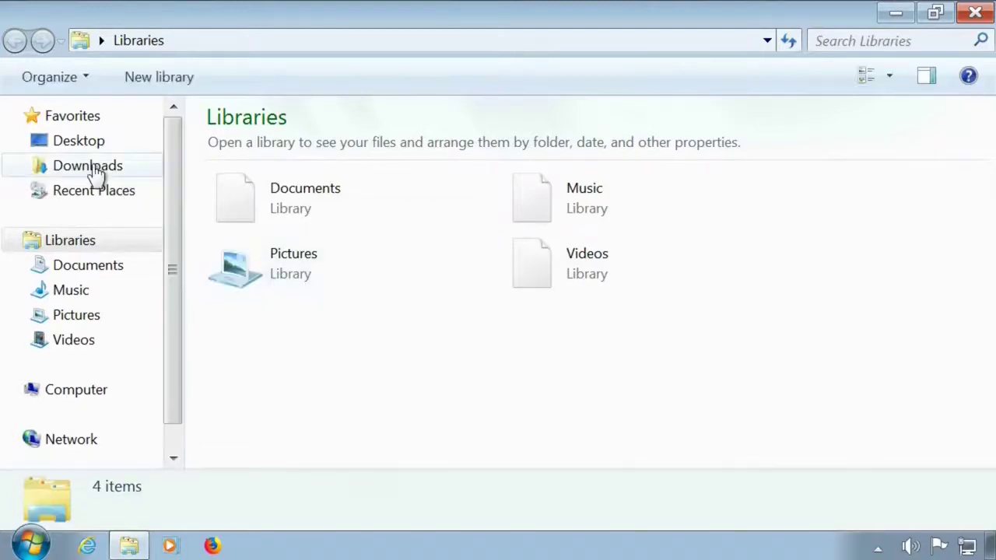
pyautogui.click(93, 165)
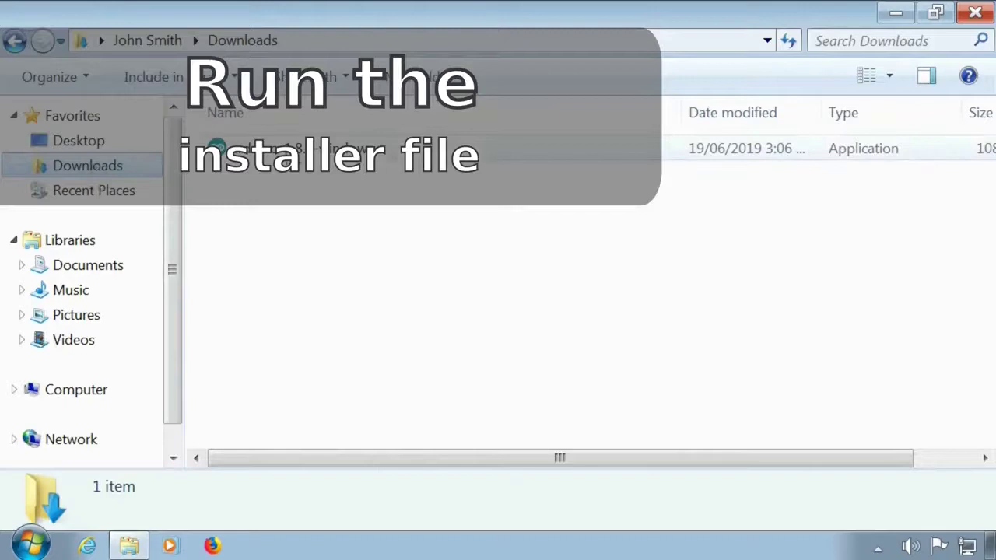
pyautogui.click(270, 160)
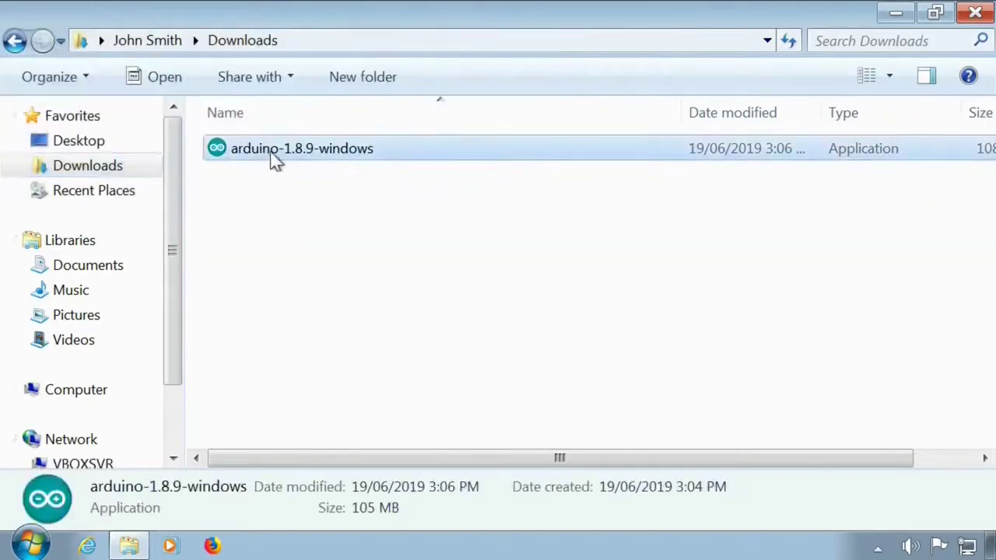
pyautogui.doubleClick(274, 160)
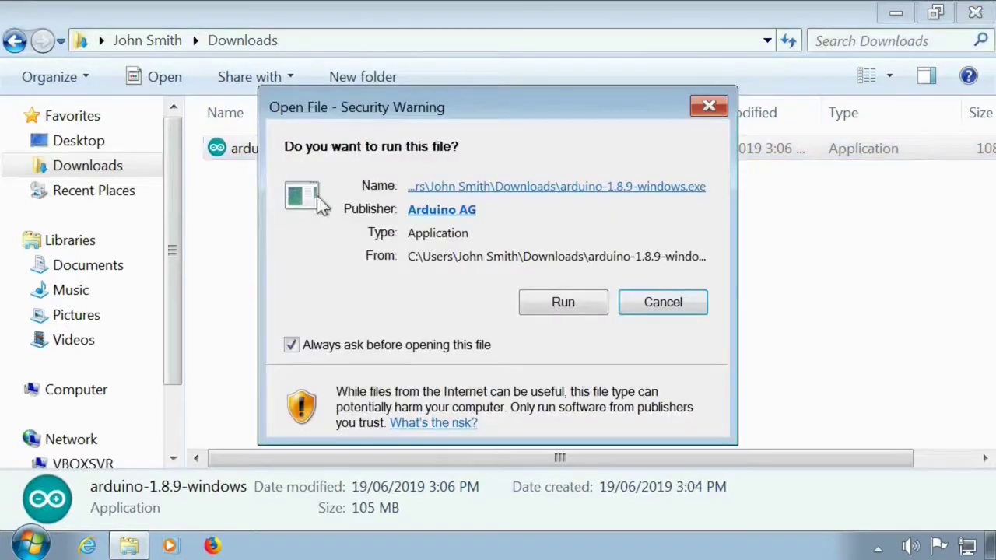
pyautogui.click(558, 304)
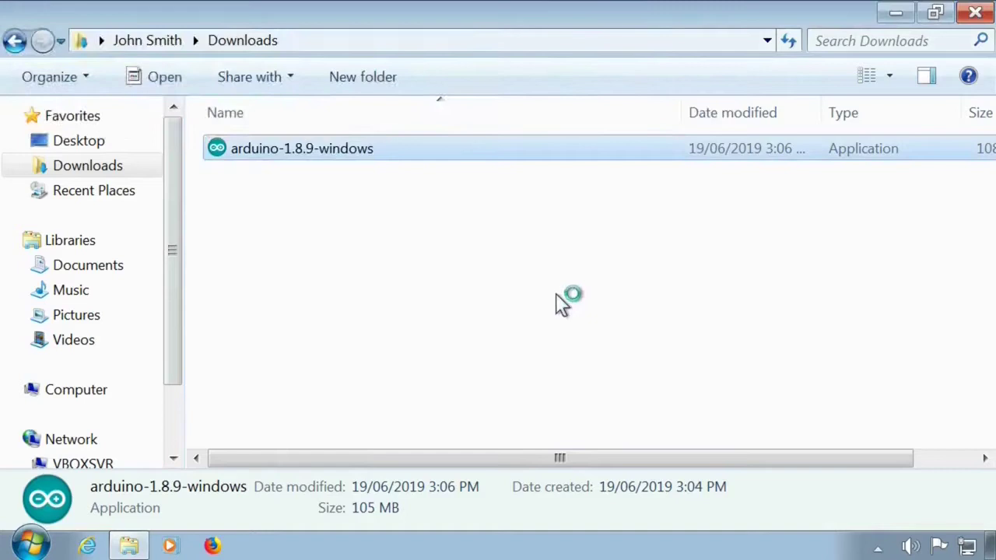
pyautogui.click(977, 21)
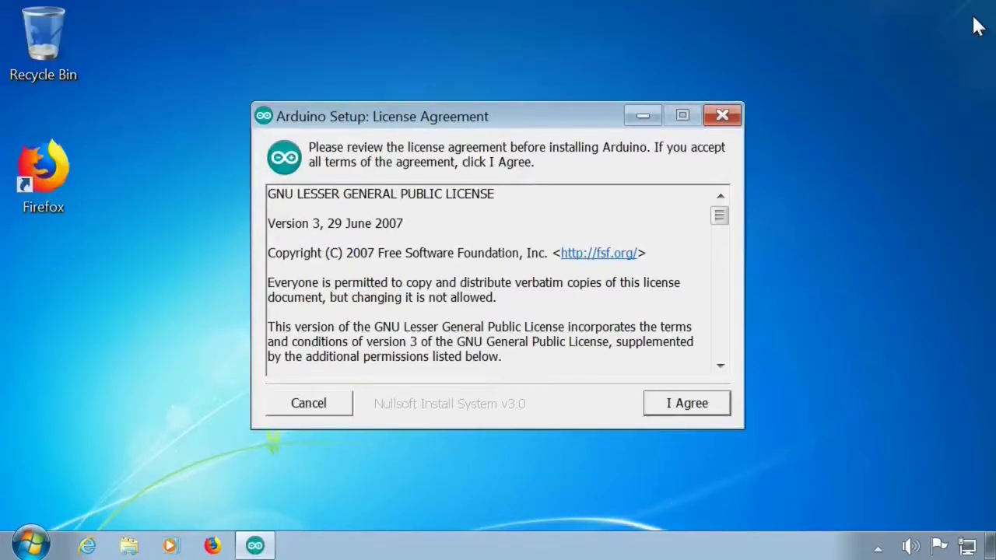
# - Accept the license agreement and install all Arduino components, including the USB driver, into C:\Program Files (x86)\Arduino
pyautogui.click(674, 407)
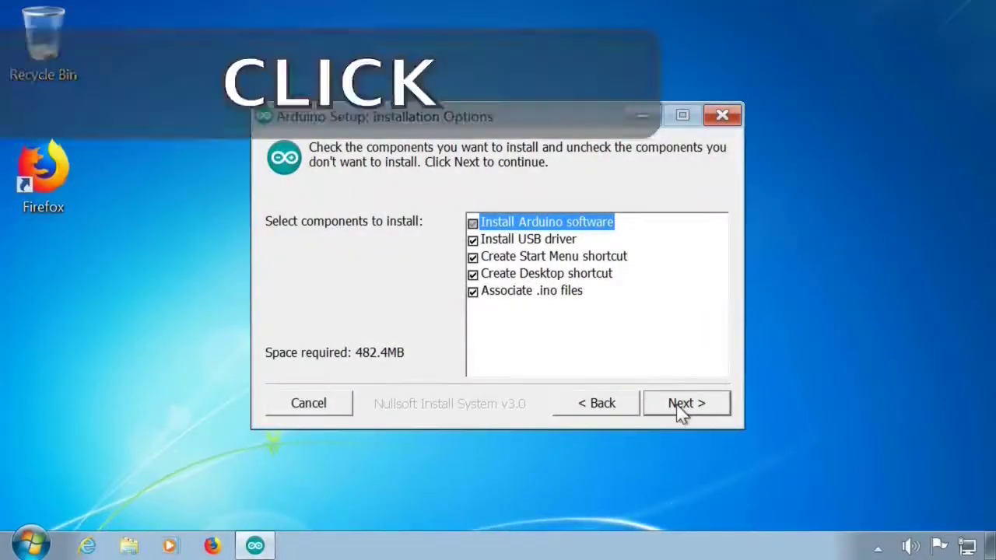
pyautogui.click(679, 406)
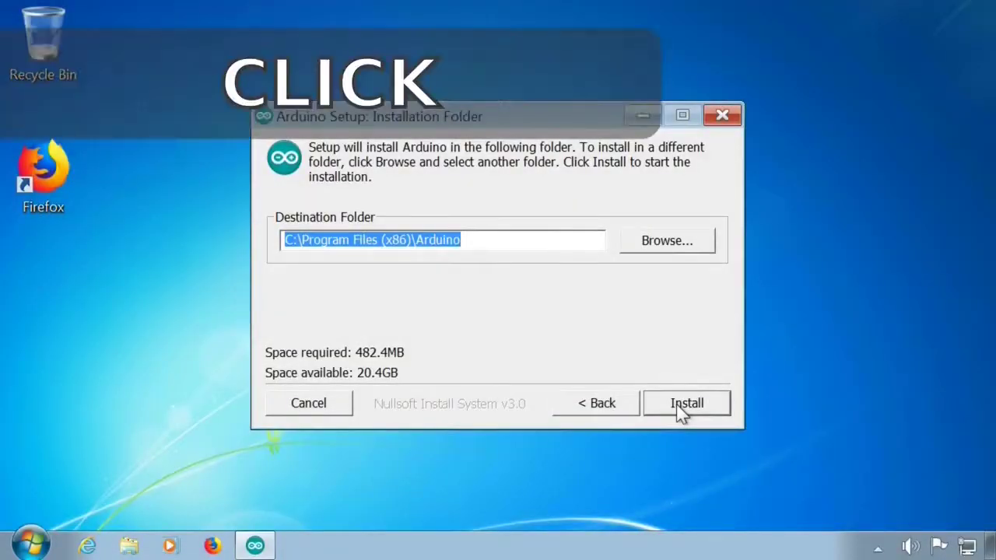
pyautogui.click(677, 404)
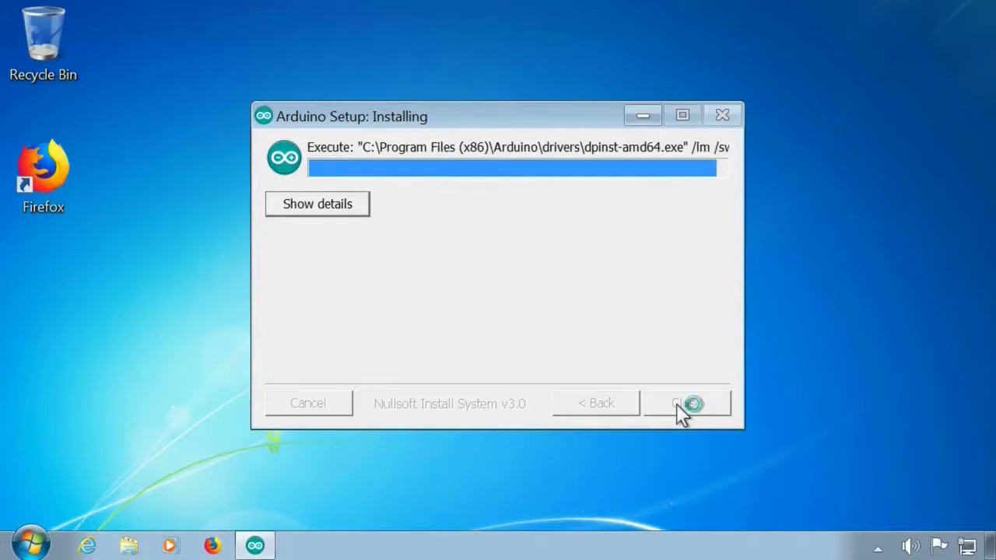
# - Allow installation of the Adafruit Industries and other requested device drivers, and close the completed Arduino setup
pyautogui.click(461, 262)
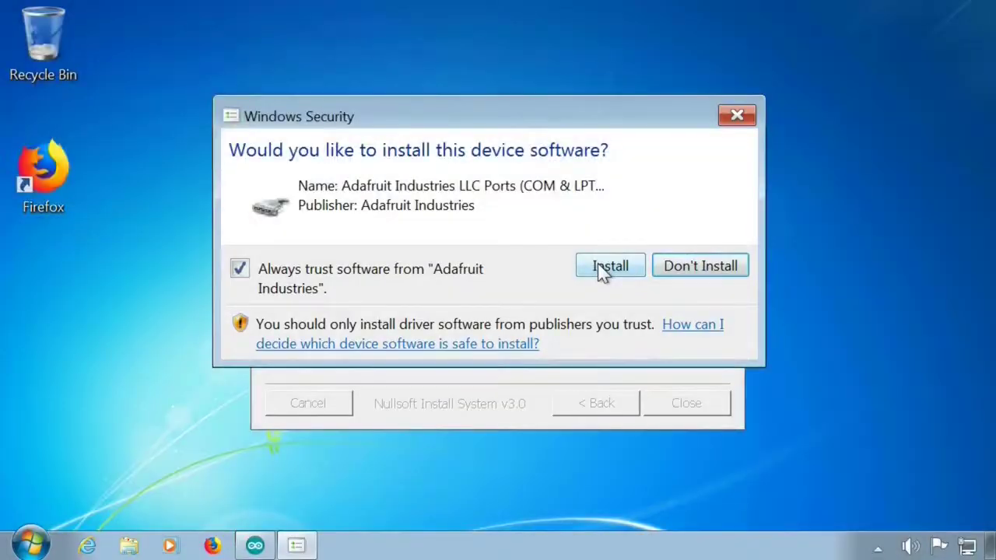
pyautogui.click(603, 268)
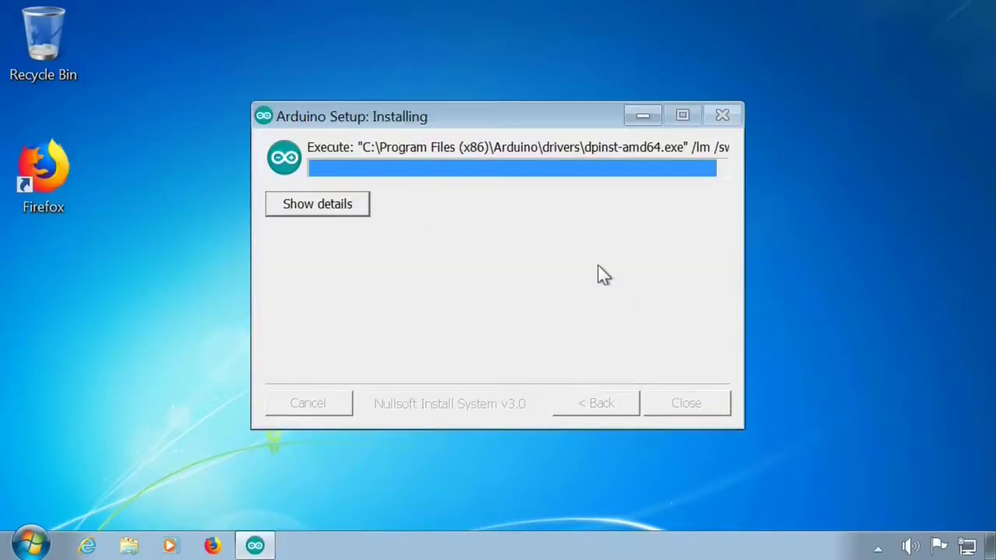
pyautogui.click(593, 276)
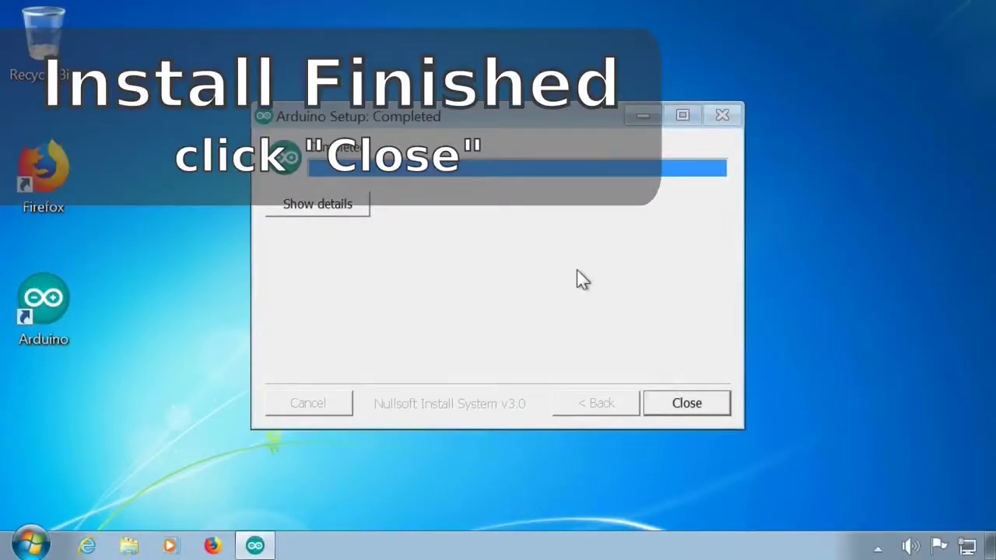
pyautogui.click(685, 406)
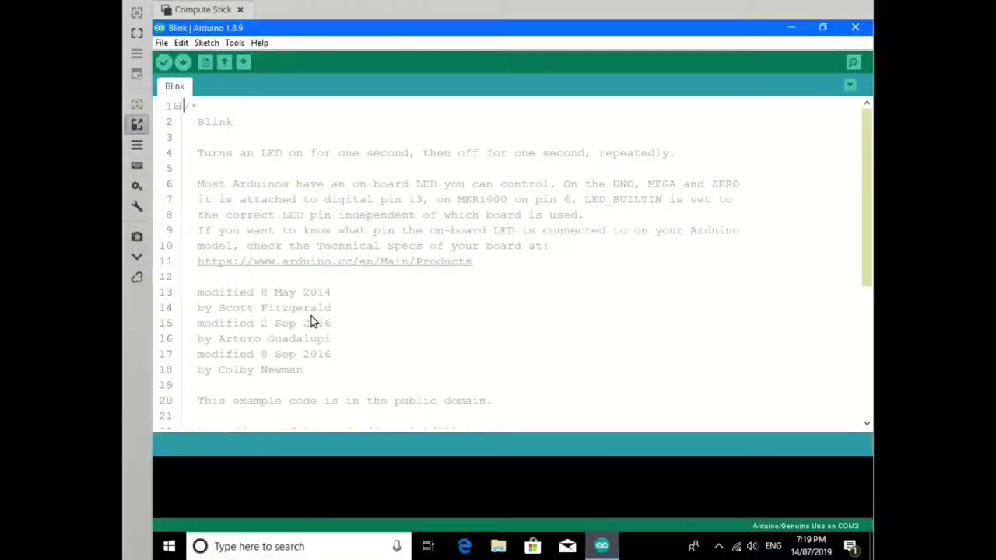
pyautogui.scroll(-5, 311, 321)
pyautogui.rightClick(315, 360)
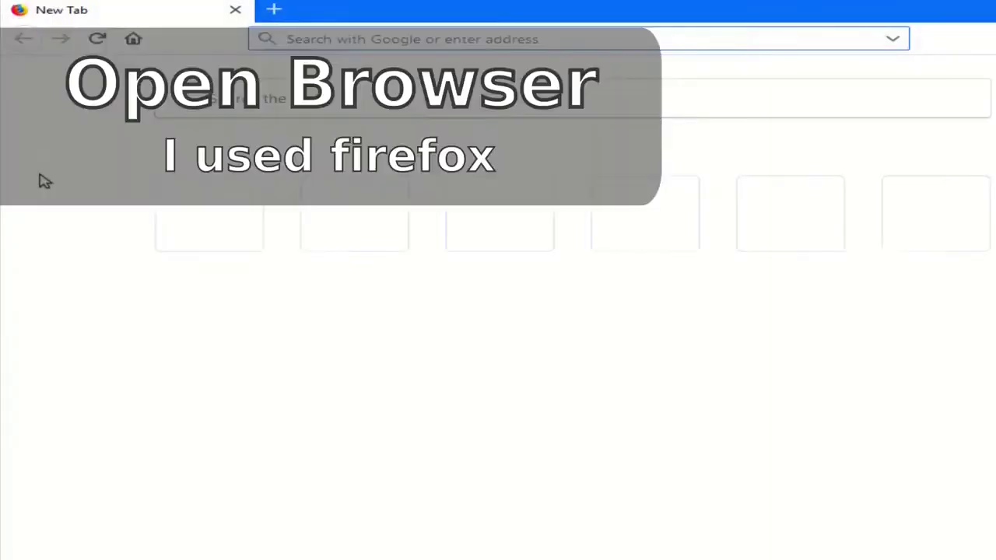
# - Search the web for "Arduino IDE" in Firefox and open the Arduino Software (IDE) result on arduino.cc
pyautogui.click(349, 45)
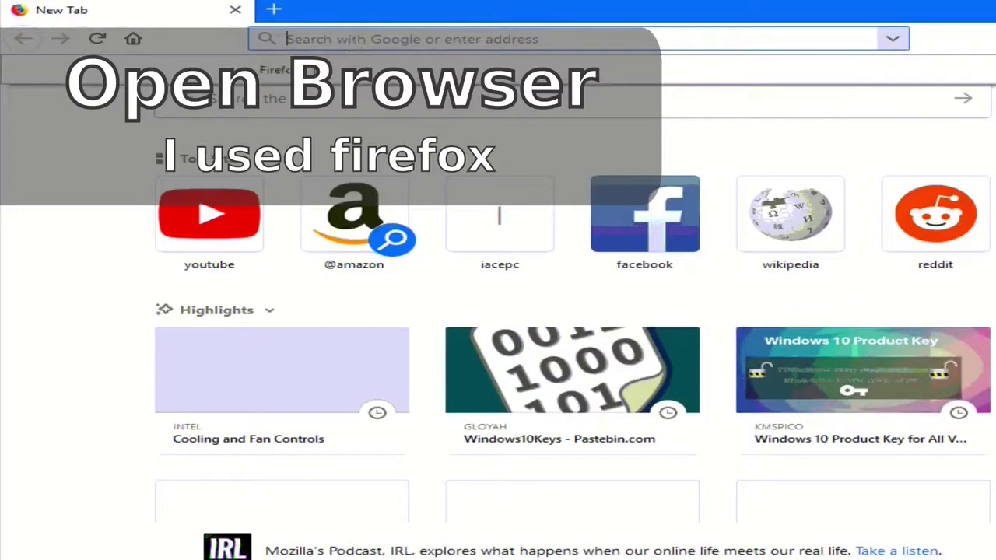
pyautogui.click(309, 101)
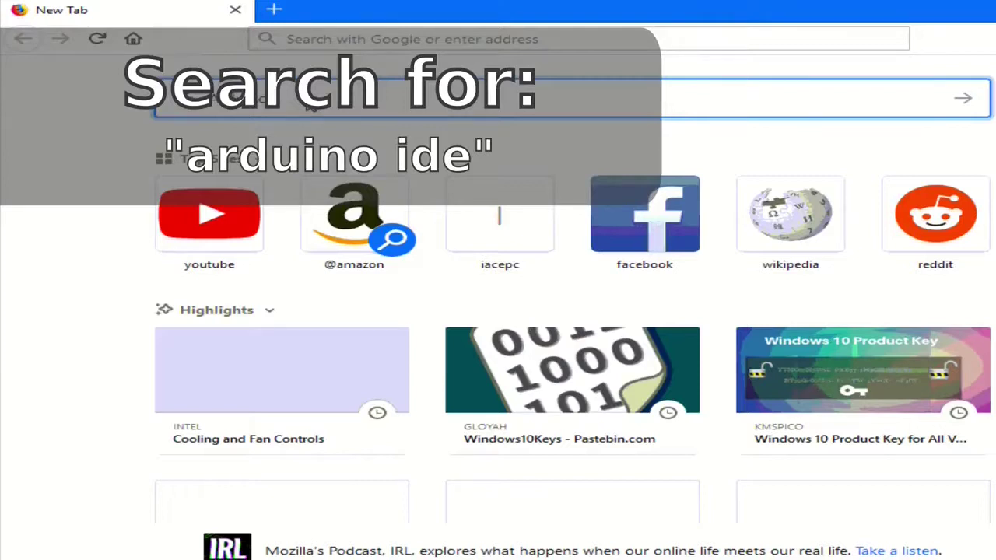
pyautogui.write('Arduino IDE')
pyautogui.press('Return')
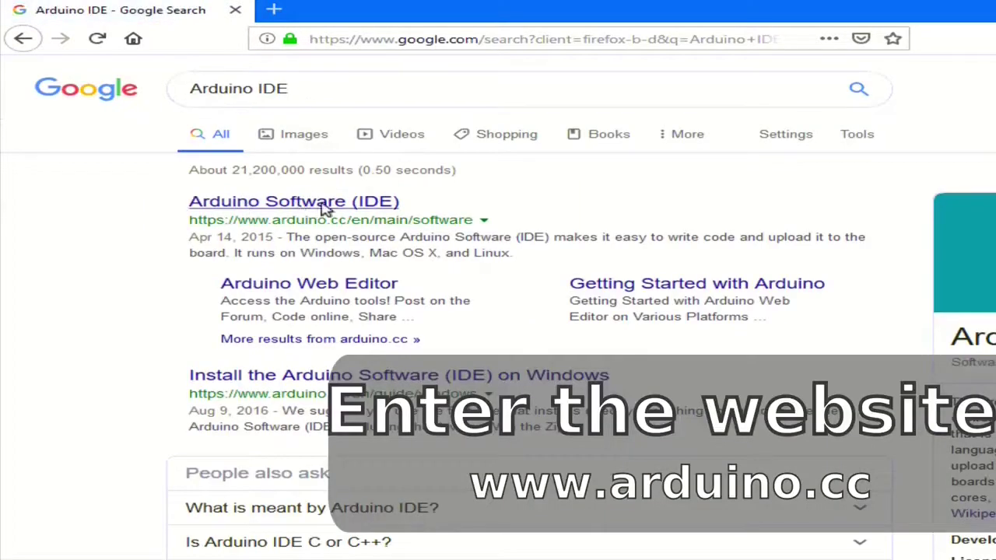
pyautogui.click(295, 204)
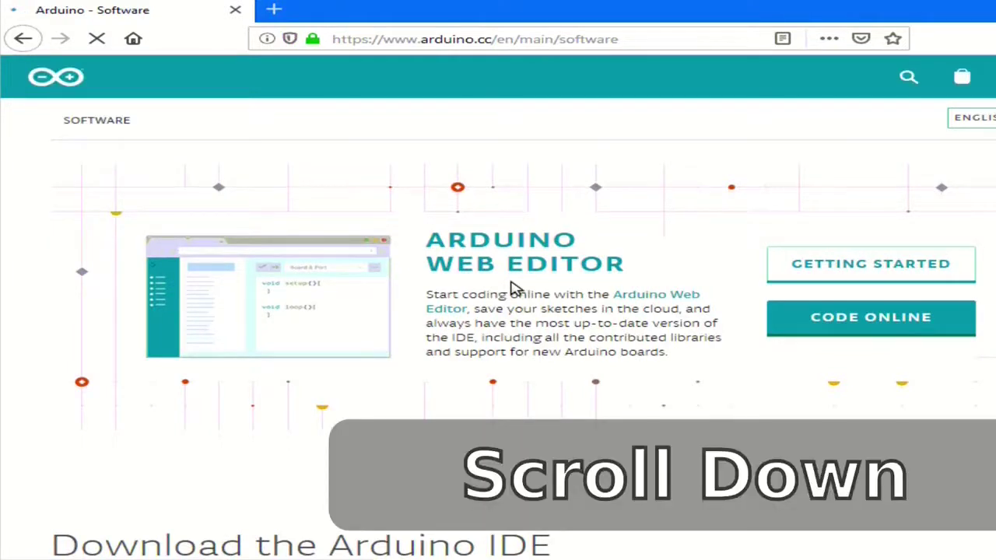
# - Choose the Windows Installer for Arduino 1.8.9 in the Download the Arduino IDE section
pyautogui.scroll(-6, 512, 288)
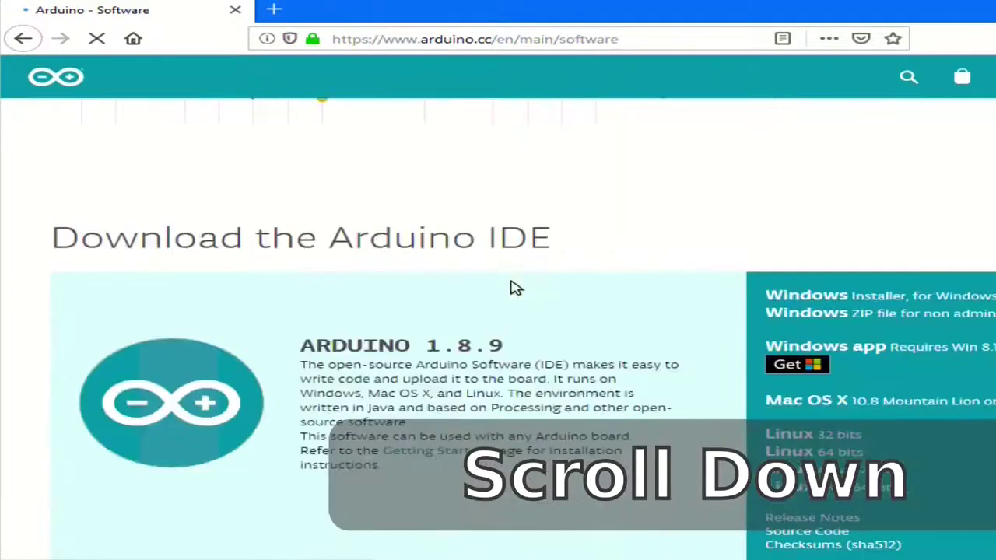
pyautogui.scroll(1, 512, 285)
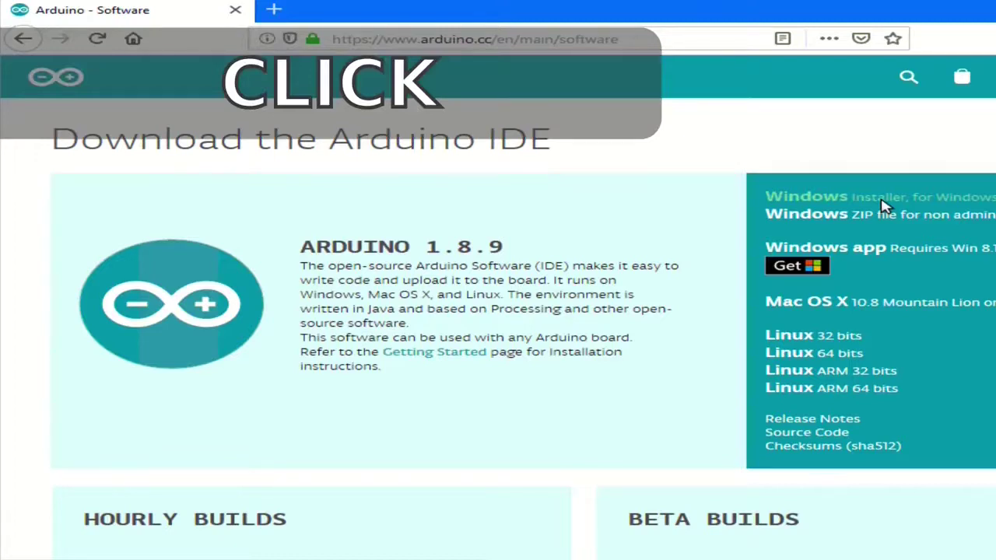
pyautogui.click(885, 205)
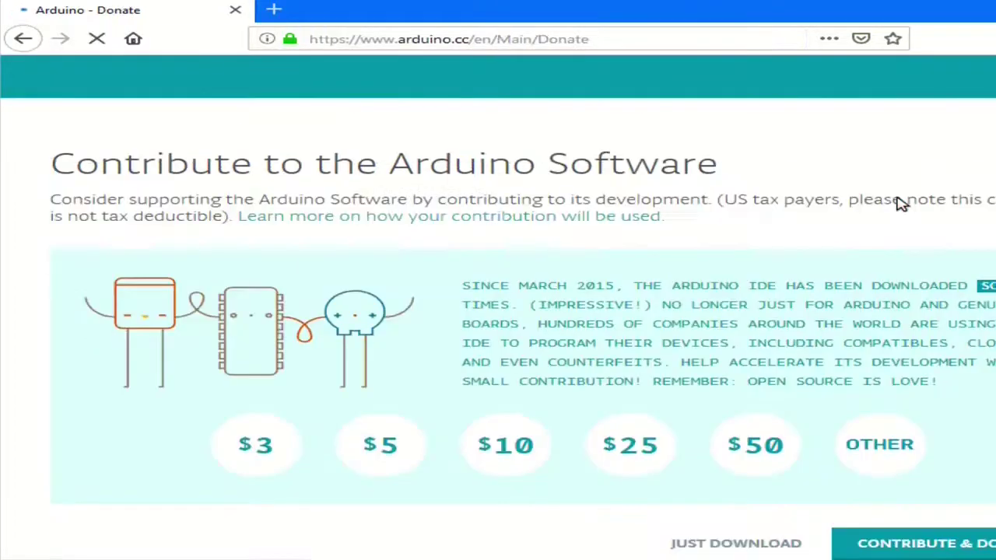
# - Save arduino-1.8.9-windows.exe without contributing and run it from its download folder
pyautogui.click(958, 548)
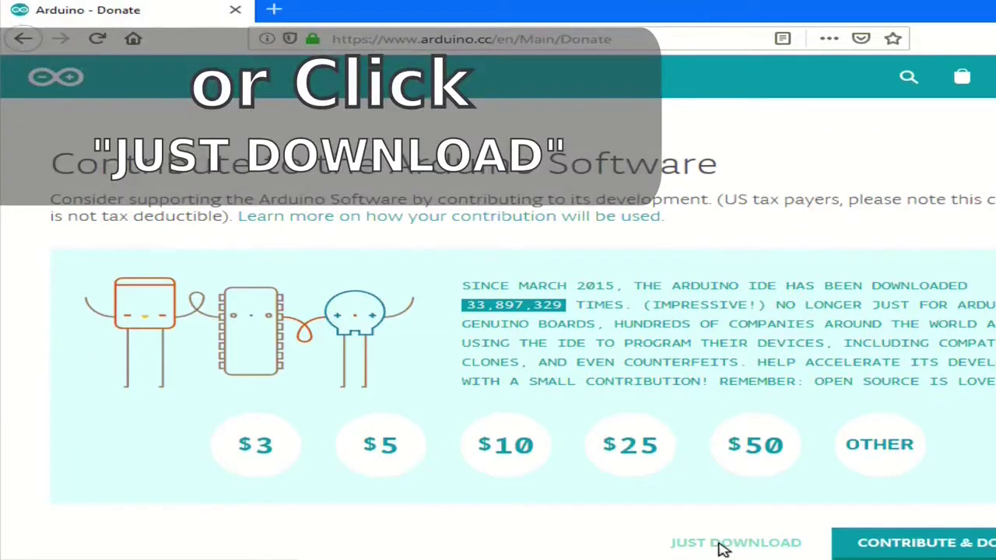
pyautogui.click(722, 545)
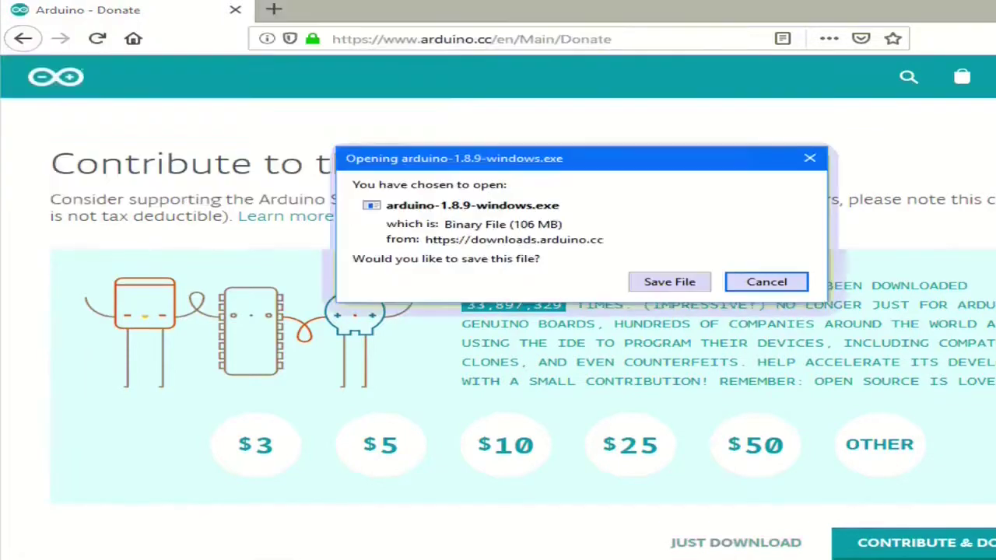
pyautogui.click(668, 283)
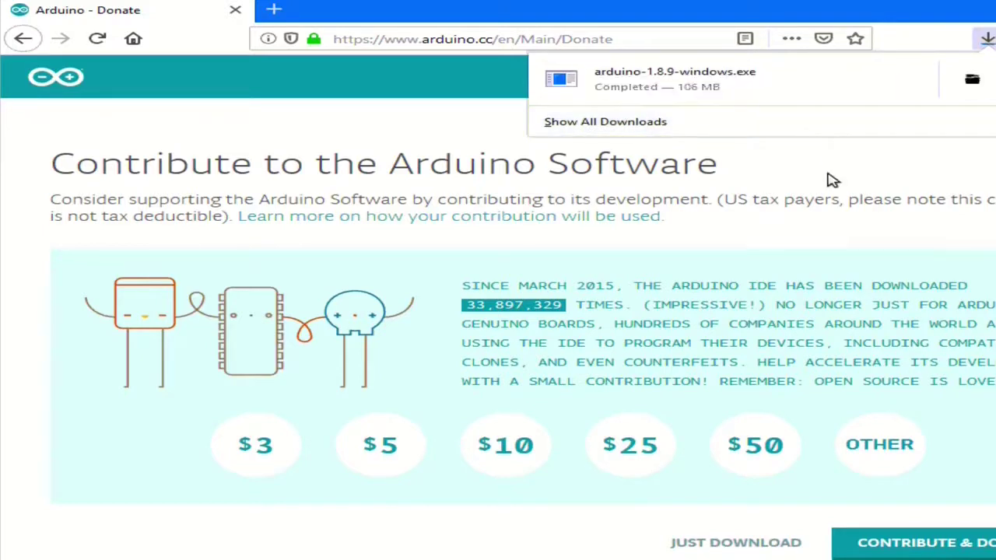
pyautogui.click(973, 81)
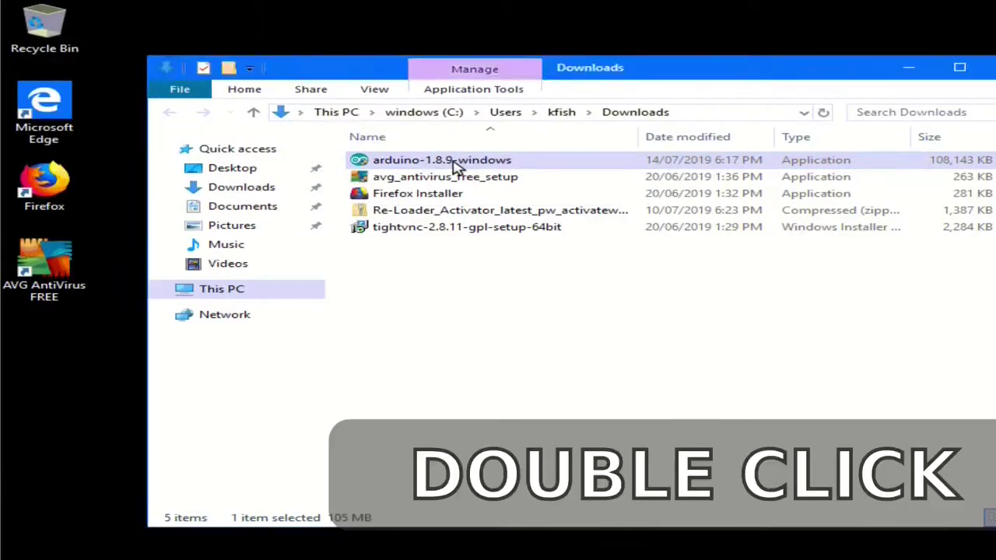
pyautogui.doubleClick(456, 166)
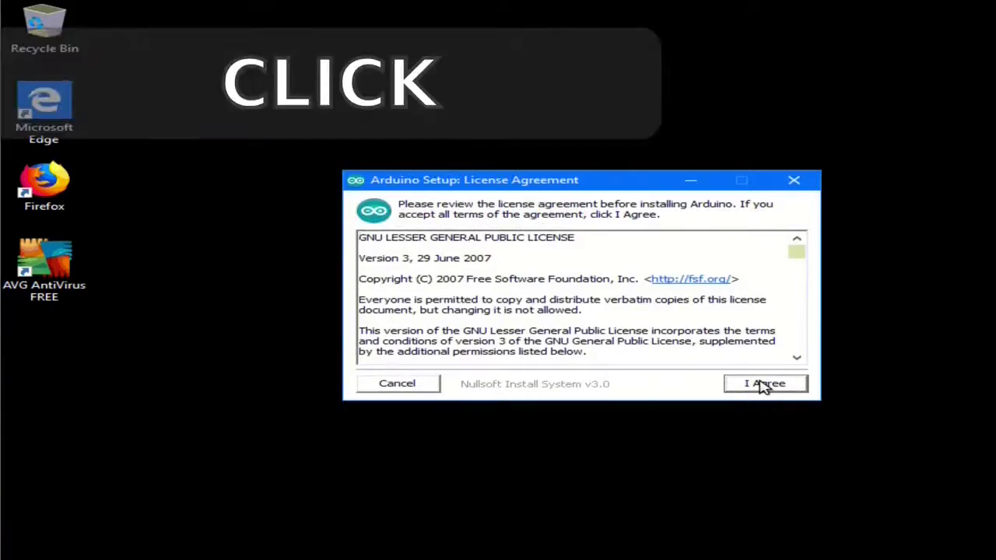
# - Accept the GNU license agreement, keep every component selected, and install Arduino into C:\Program Files (x86)\Arduino
pyautogui.click(762, 386)
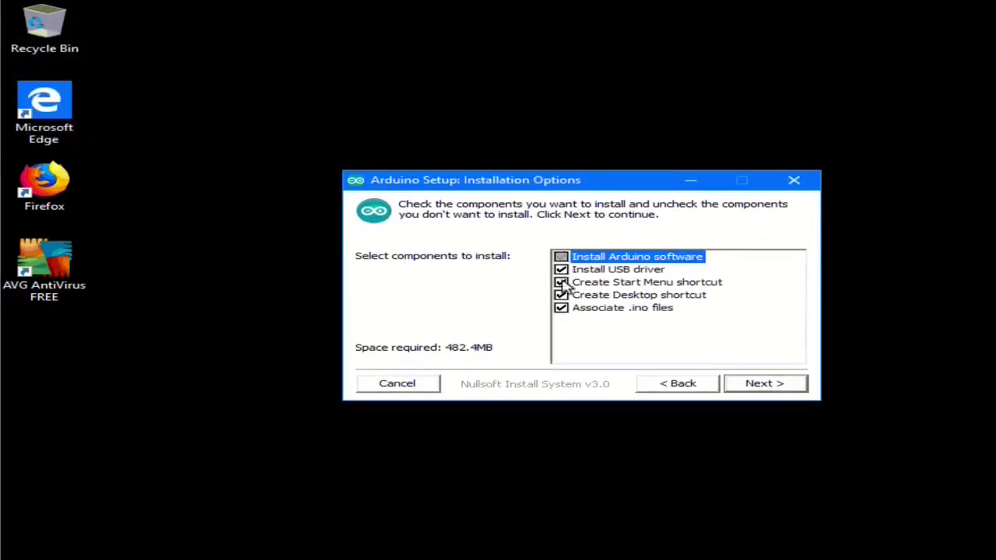
pyautogui.click(774, 386)
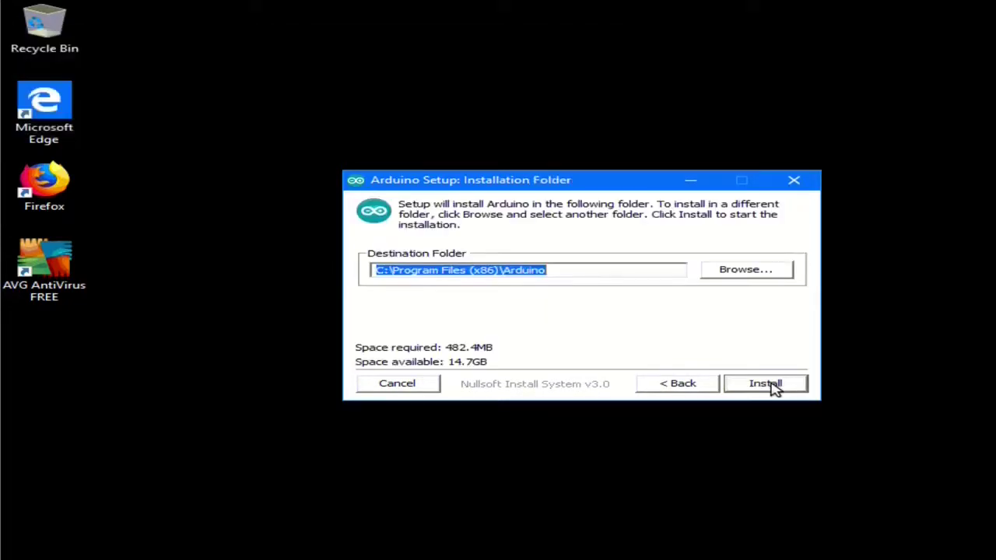
pyautogui.click(774, 386)
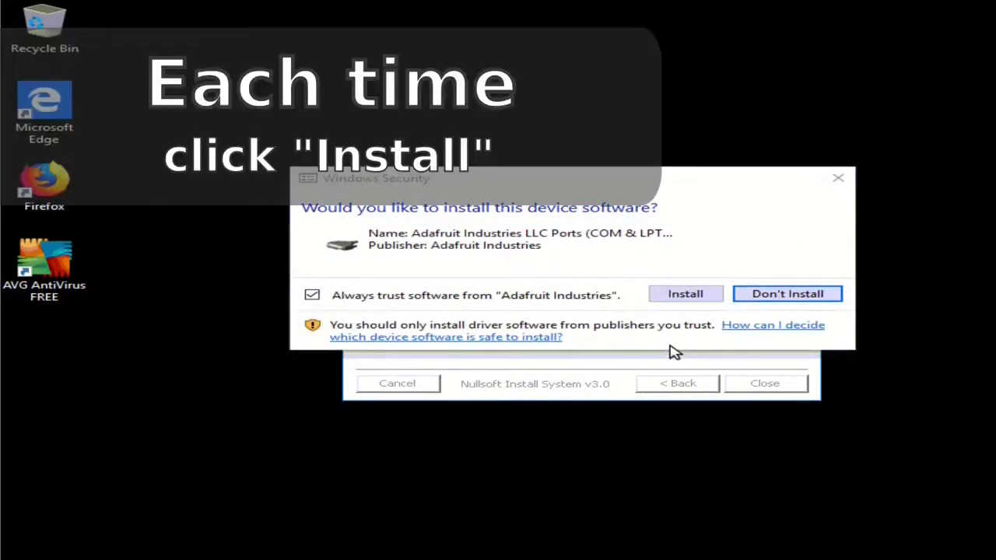
# - Allow installation of the device software from Adafruit Industries, Arduino srl and Arduino LLC
pyautogui.click(685, 296)
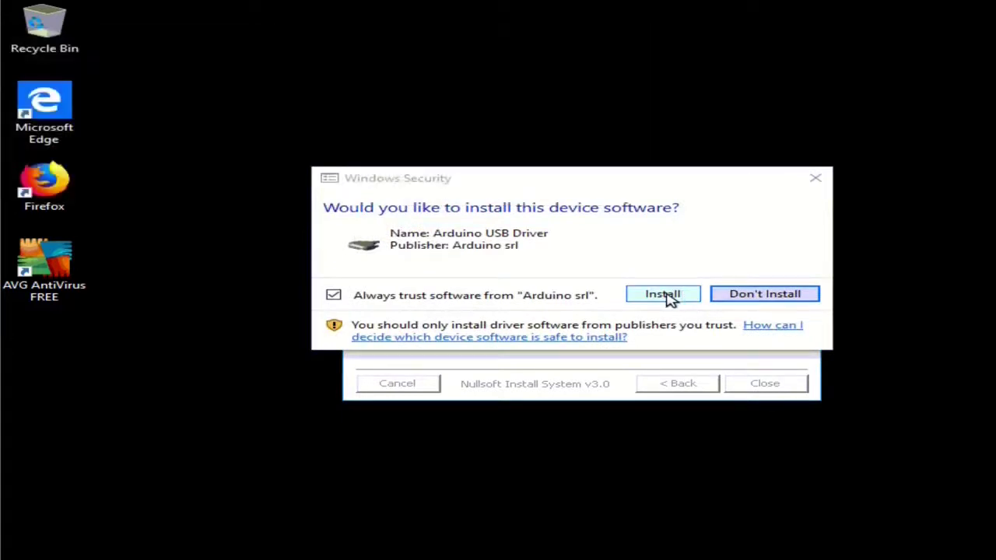
pyautogui.click(669, 296)
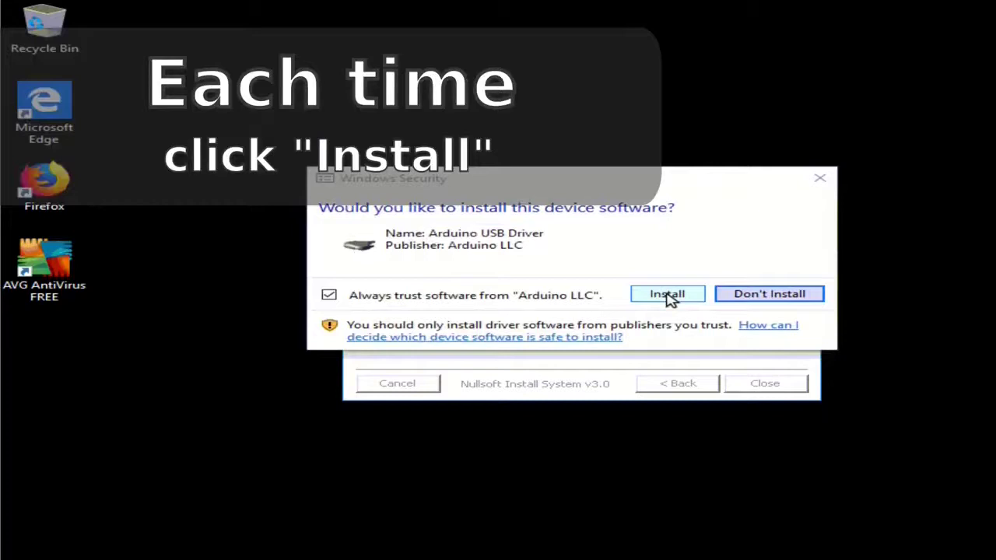
pyautogui.click(668, 295)
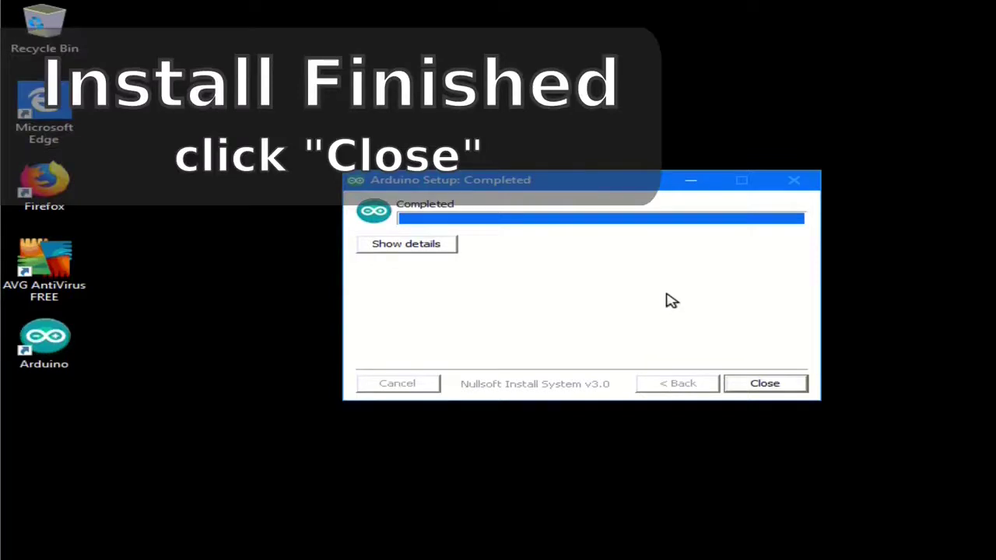
# - Close the completed Arduino setup and launch Arduino from its desktop shortcut
pyautogui.click(766, 385)
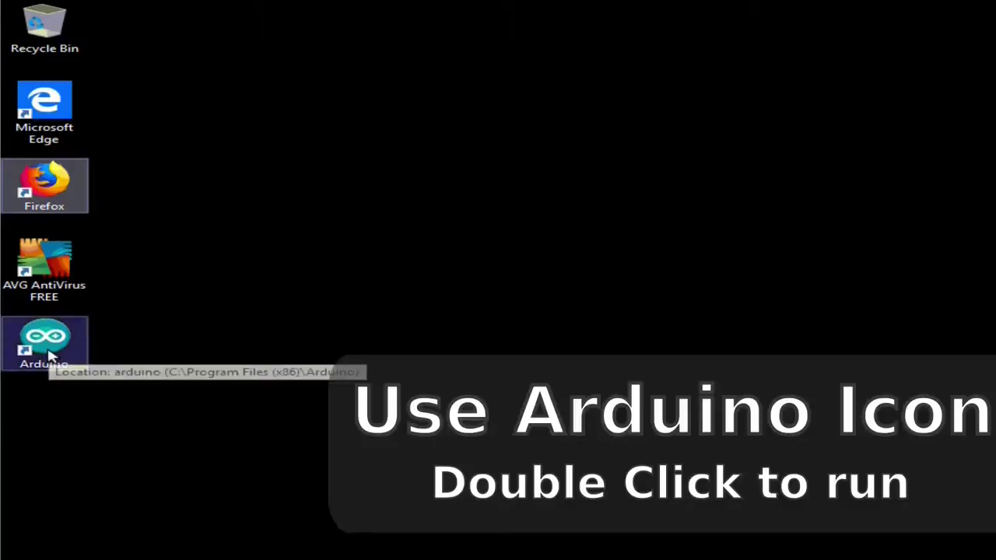
pyautogui.doubleClick(48, 355)
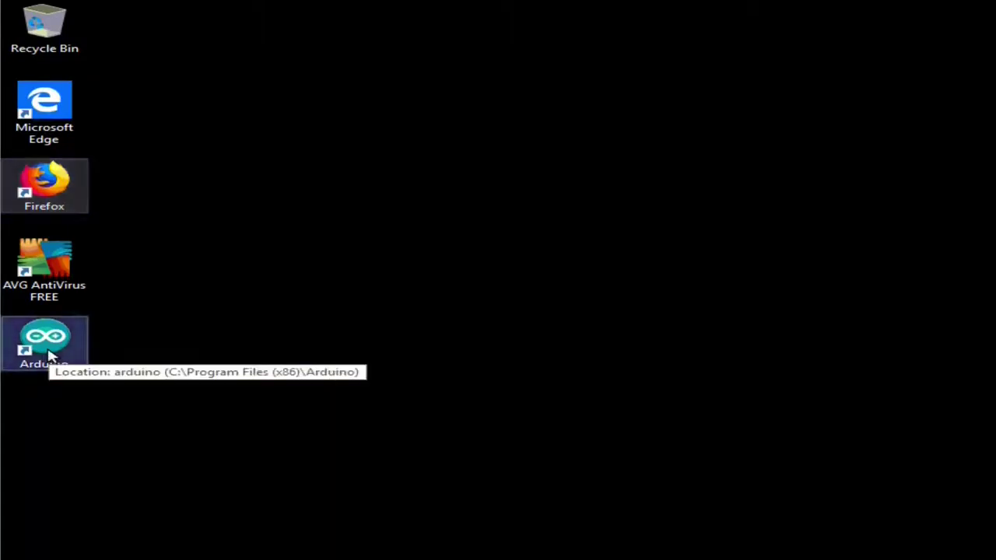
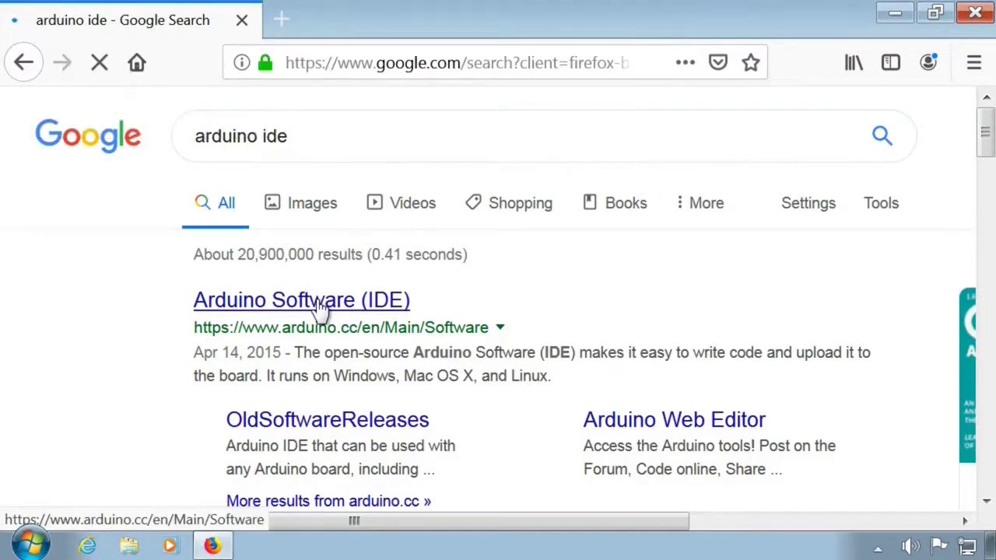
# - Open the Arduino Software (IDE) search result and choose the Windows Installer for Arduino 1.8.9
pyautogui.click(321, 306)
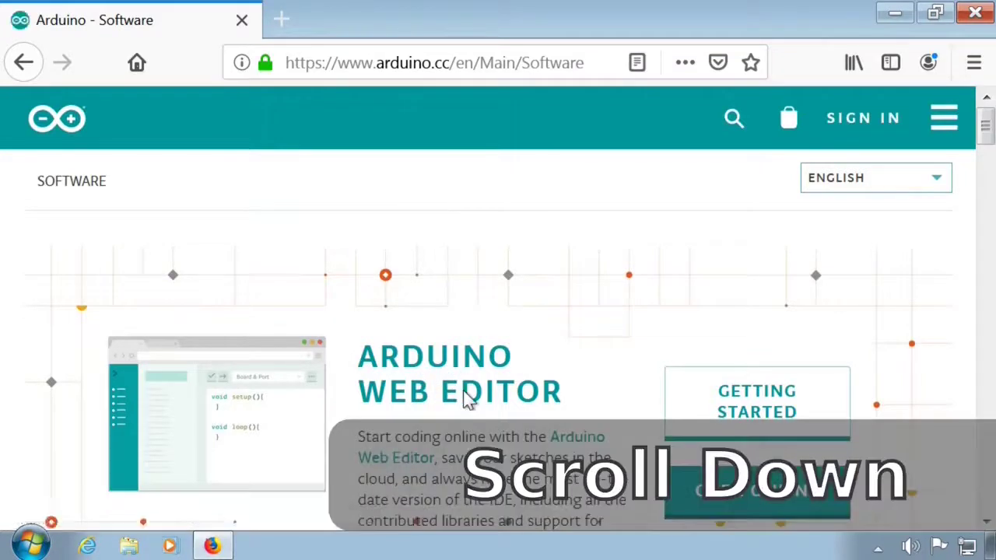
pyautogui.scroll(-5, 465, 399)
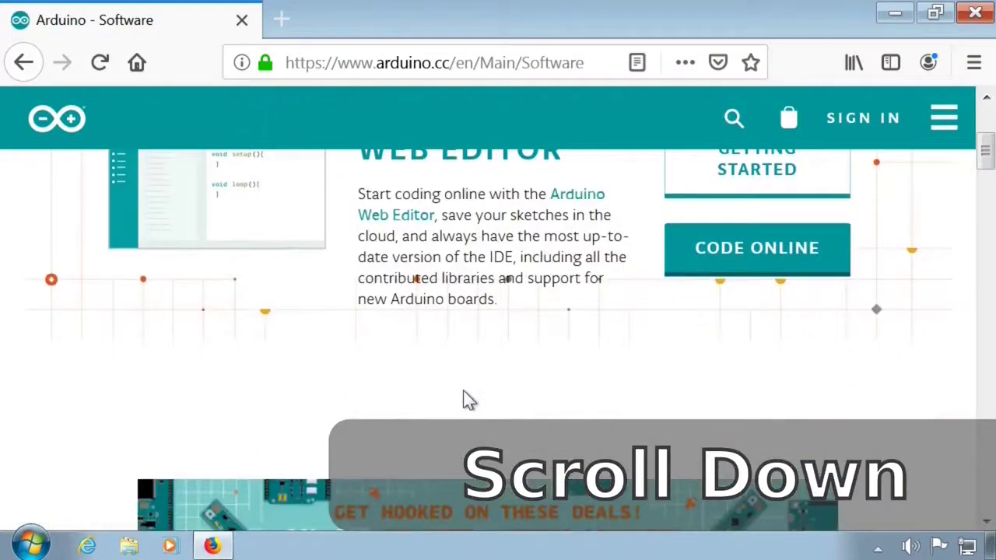
pyautogui.scroll(-5, 465, 398)
pyautogui.scroll(-4, 465, 401)
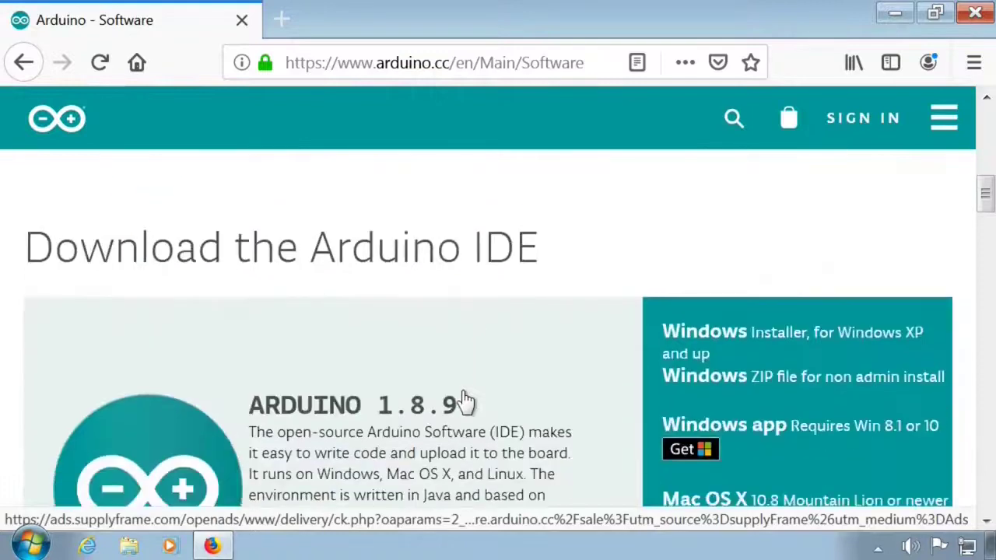
pyautogui.scroll(-4, 465, 401)
pyautogui.scroll(3, 469, 403)
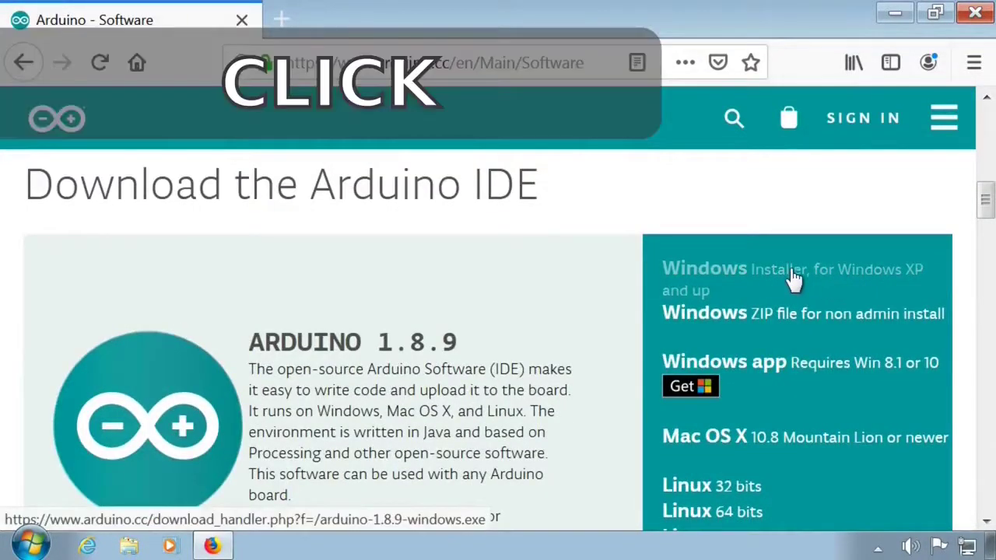
pyautogui.click(794, 279)
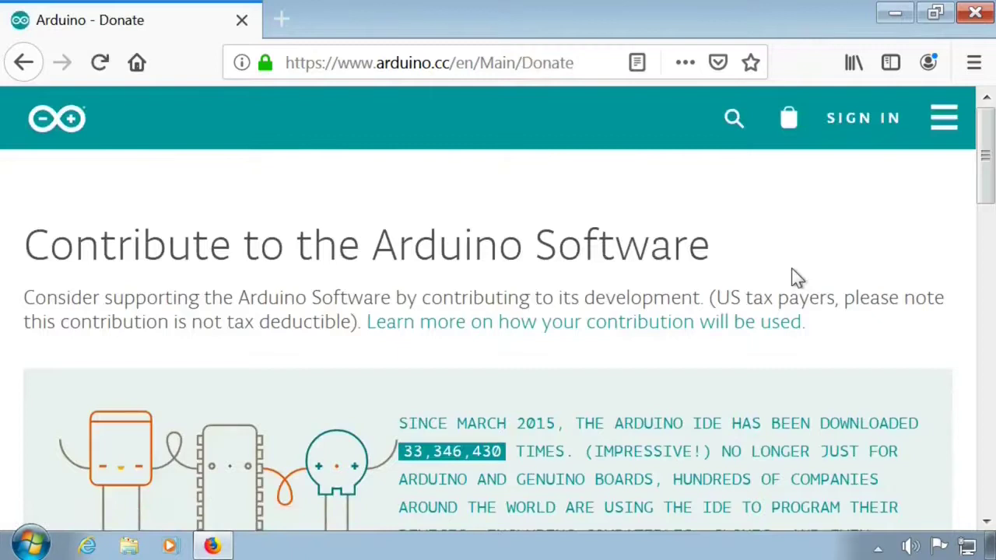
# - Download and save arduino-1.8.9-windows.exe without contributing, and close the browser
pyautogui.scroll(-7, 778, 327)
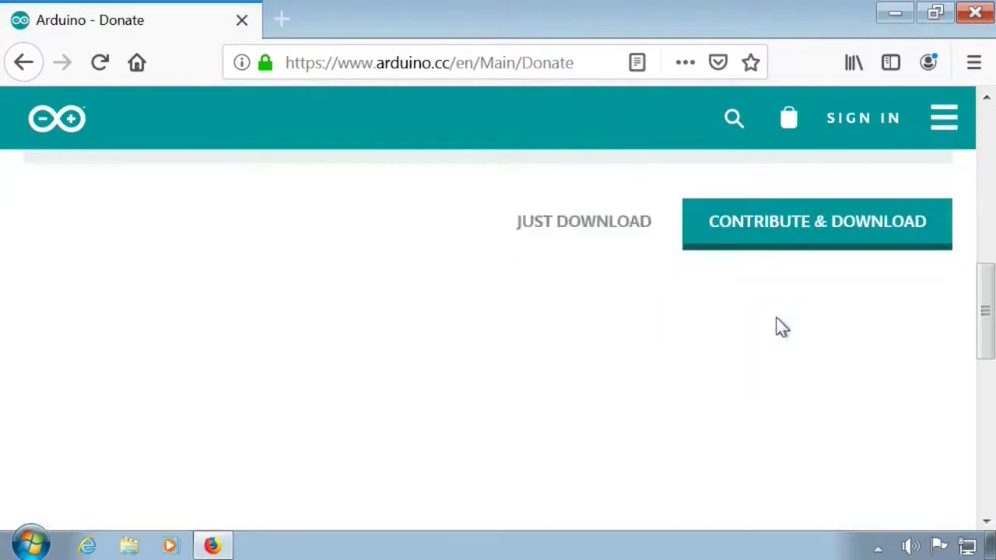
pyautogui.scroll(2, 780, 327)
pyautogui.scroll(1, 777, 318)
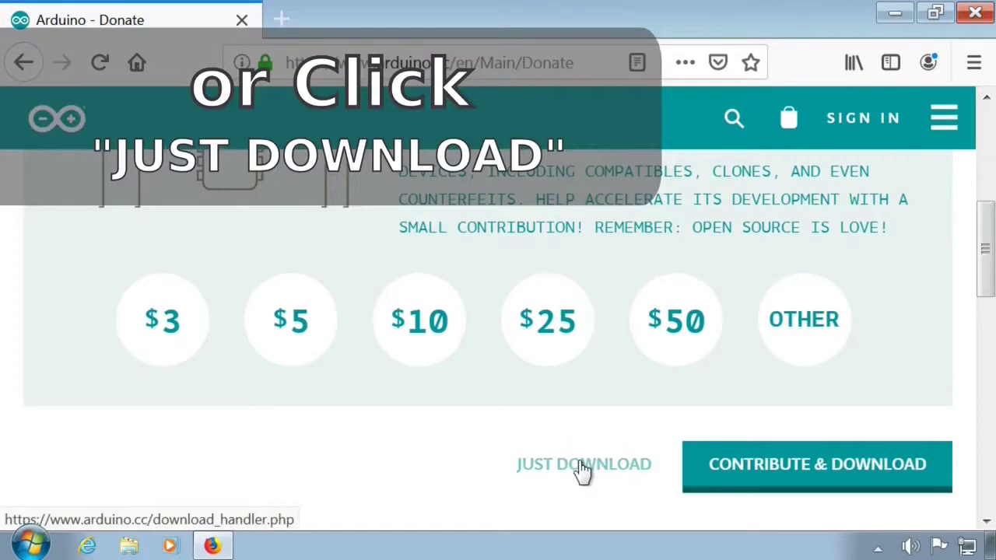
pyautogui.click(583, 470)
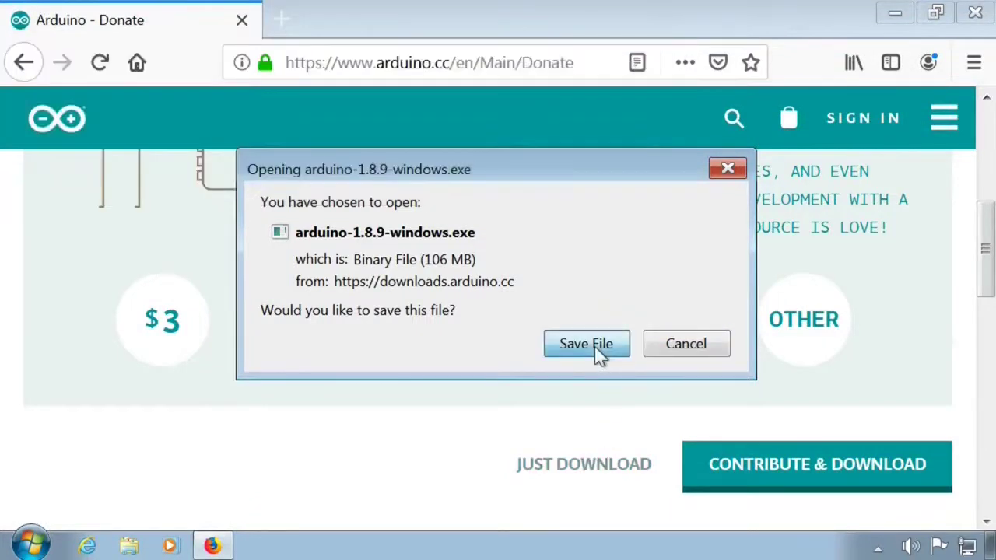
pyautogui.click(598, 352)
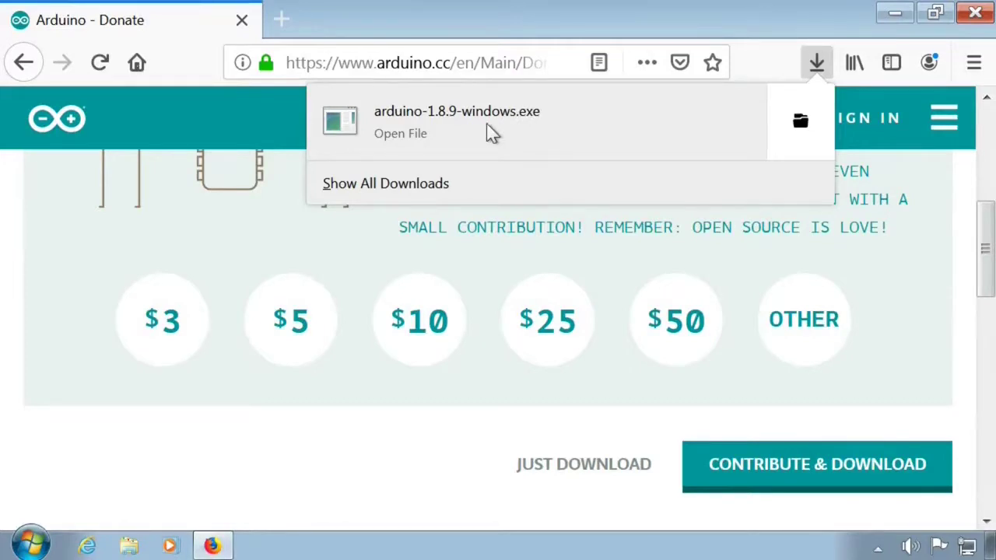
pyautogui.click(977, 17)
pyautogui.click(977, 17)
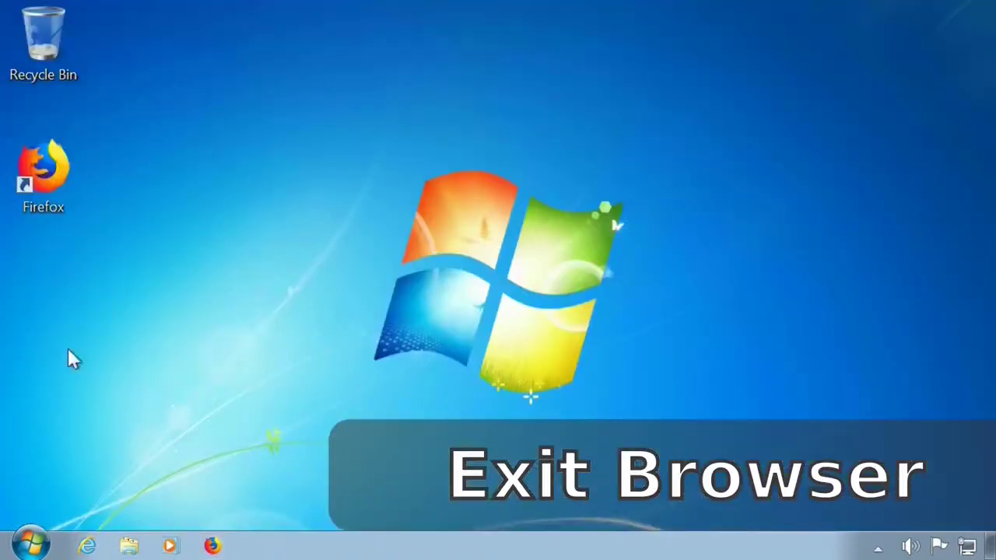
# - Run arduino-1.8.9-windows from the Downloads folder, allow it past the security warning, and close the folder window
pyautogui.click(129, 545)
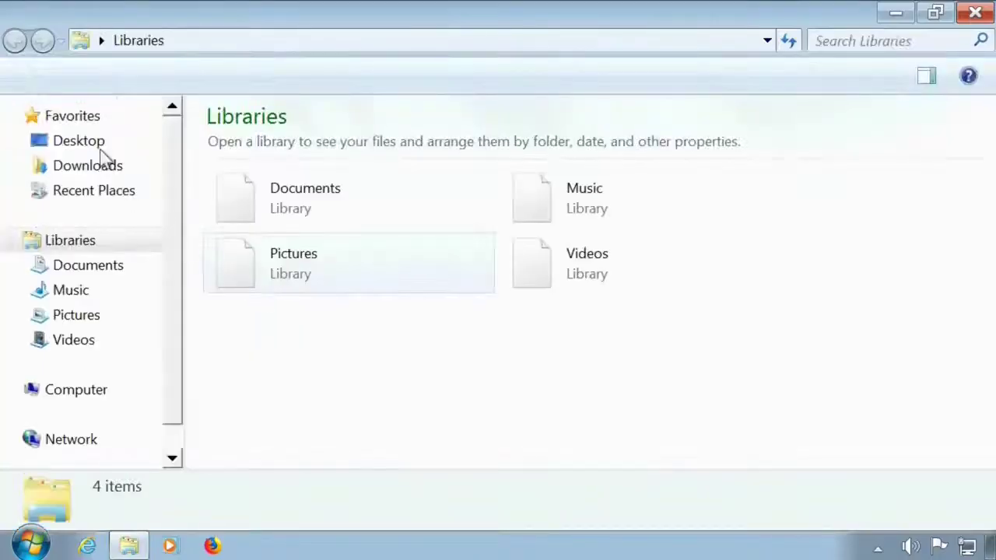
pyautogui.click(95, 175)
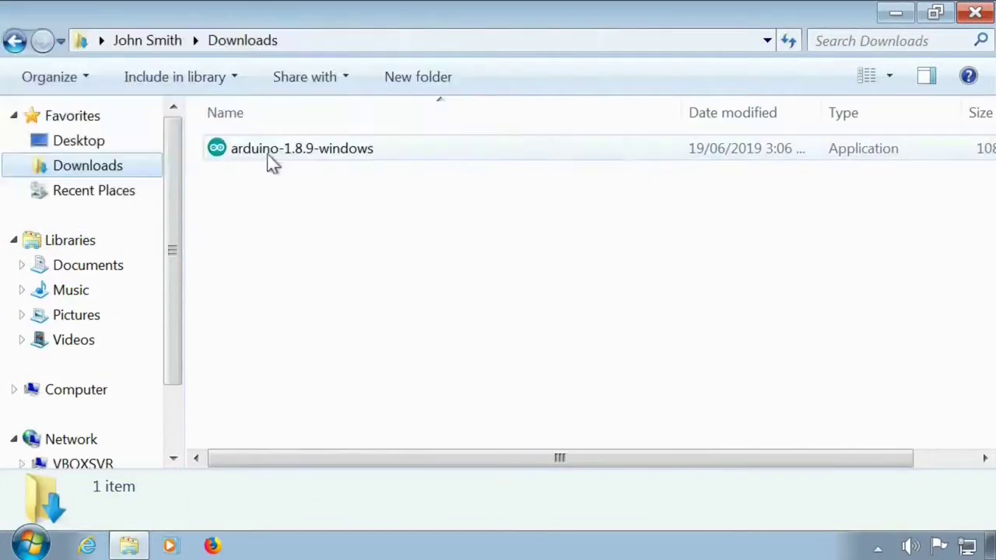
pyautogui.click(271, 160)
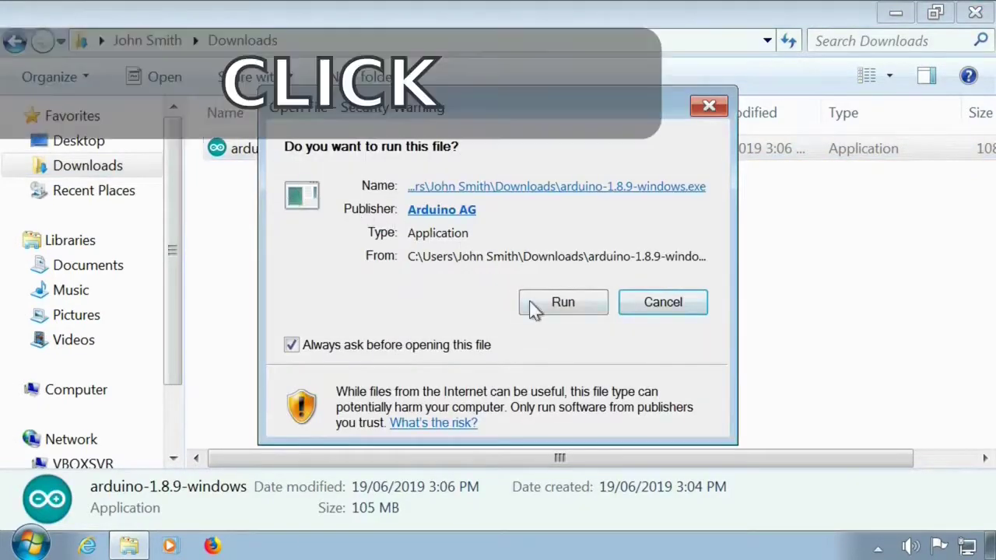
pyautogui.click(561, 305)
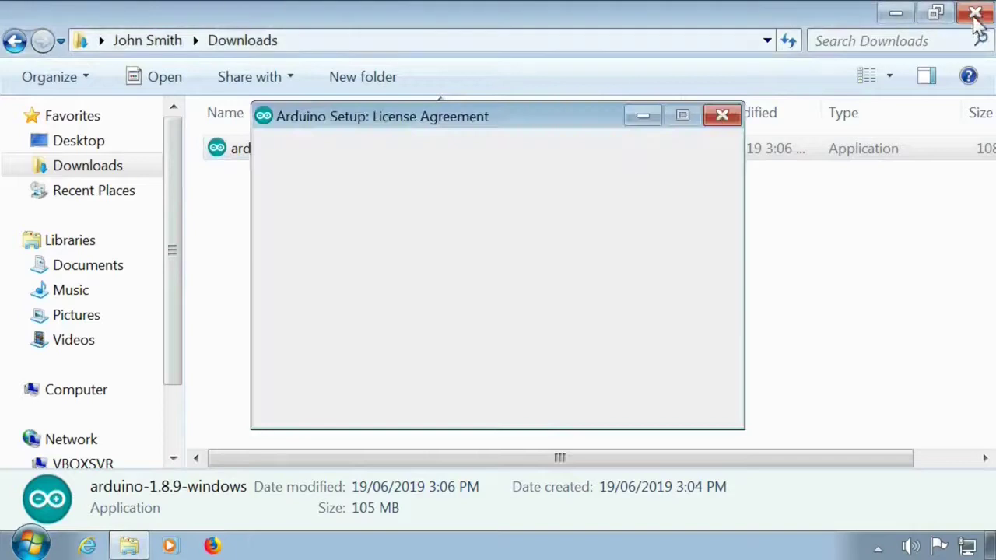
pyautogui.click(974, 16)
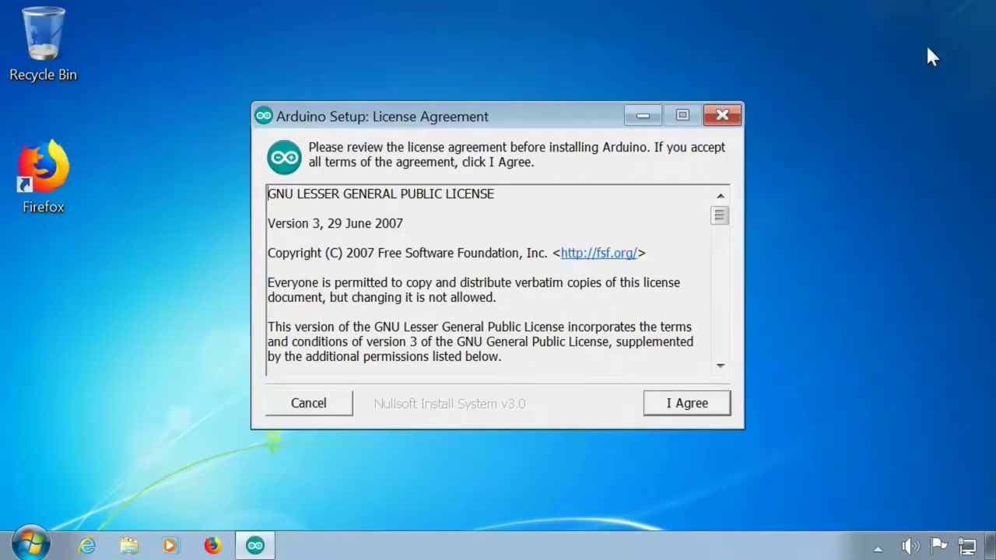
# - Accept the GNU license agreement, keep every component selected, and install Arduino into C:\Program Files (x86)\Arduino
pyautogui.click(674, 406)
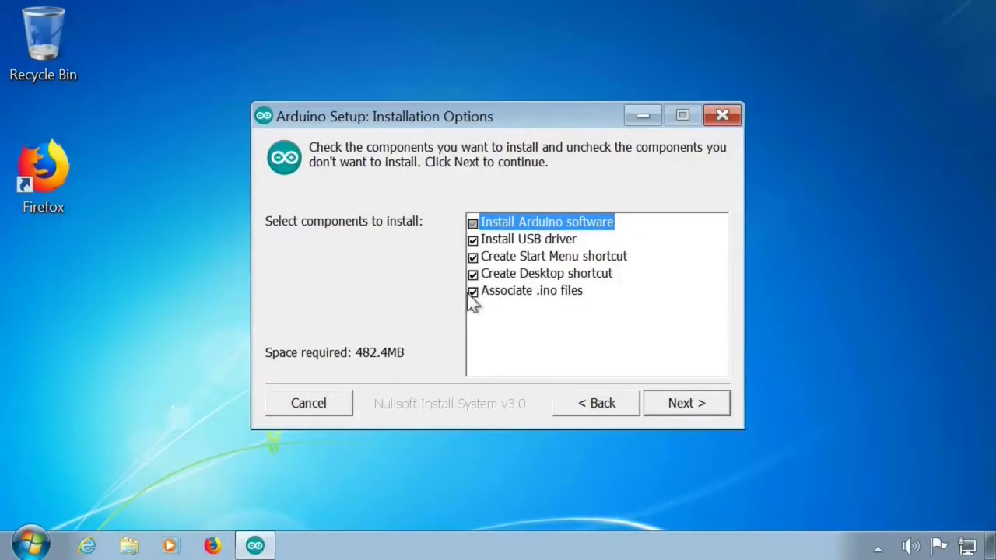
pyautogui.click(681, 413)
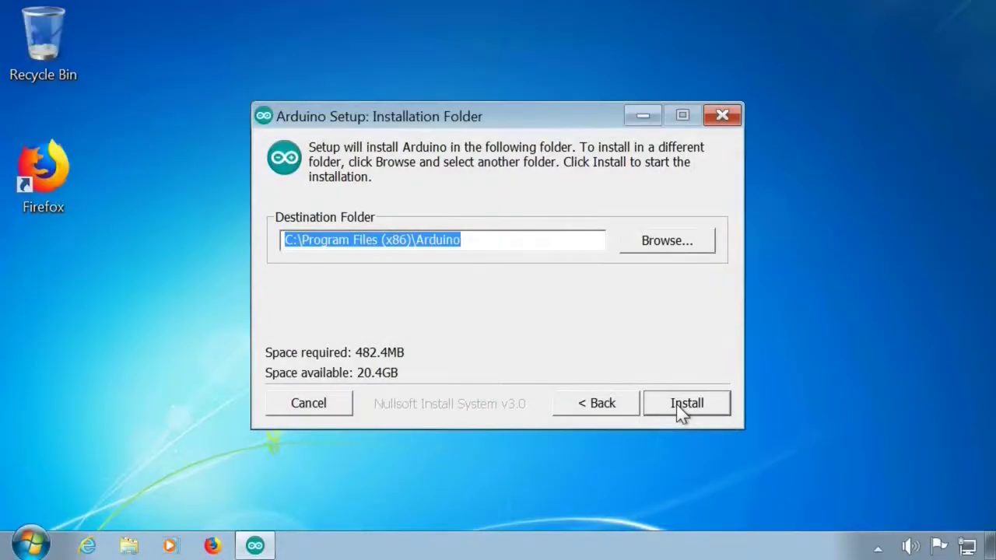
pyautogui.click(677, 404)
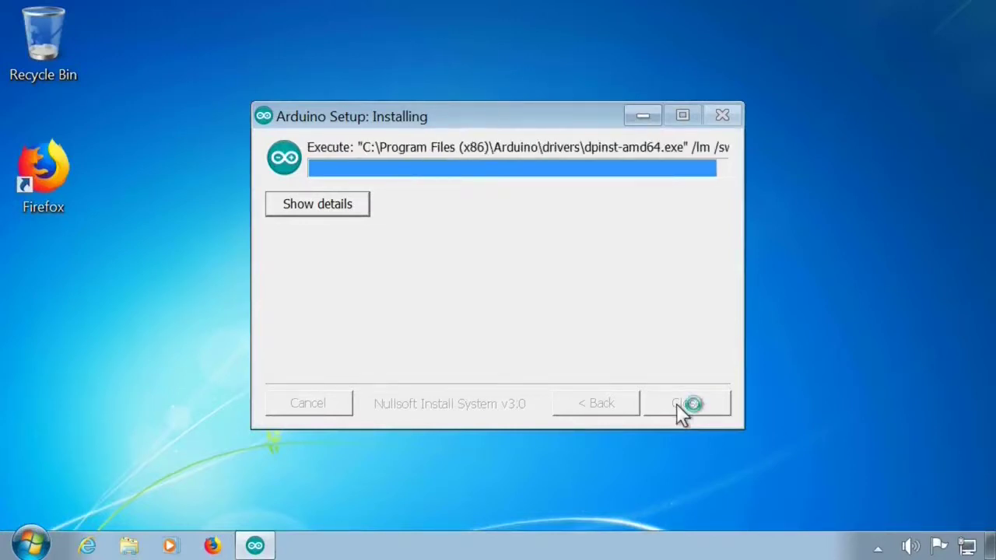
# - Install the Adafruit Industries device software and the other drivers offered, and close the completed Arduino setup
pyautogui.click(240, 269)
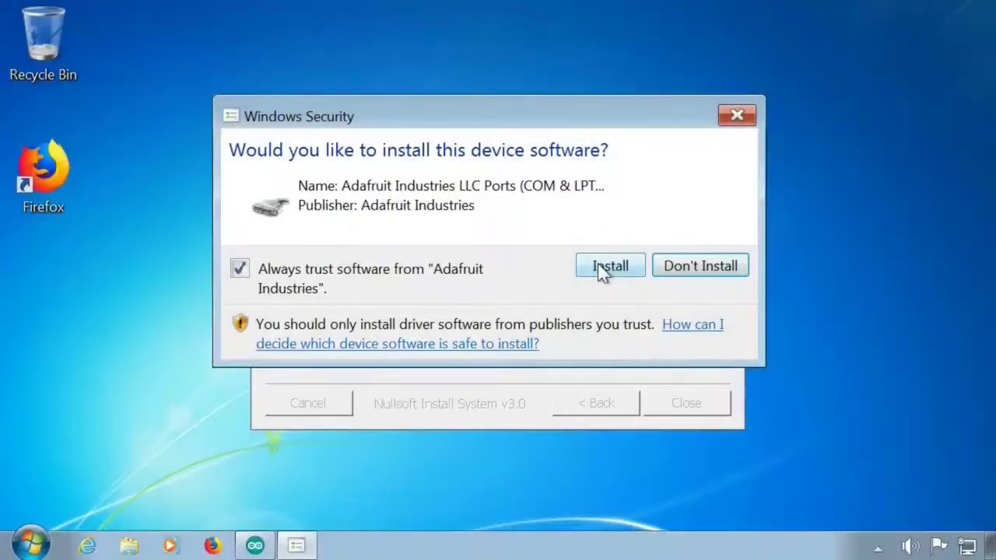
pyautogui.click(603, 268)
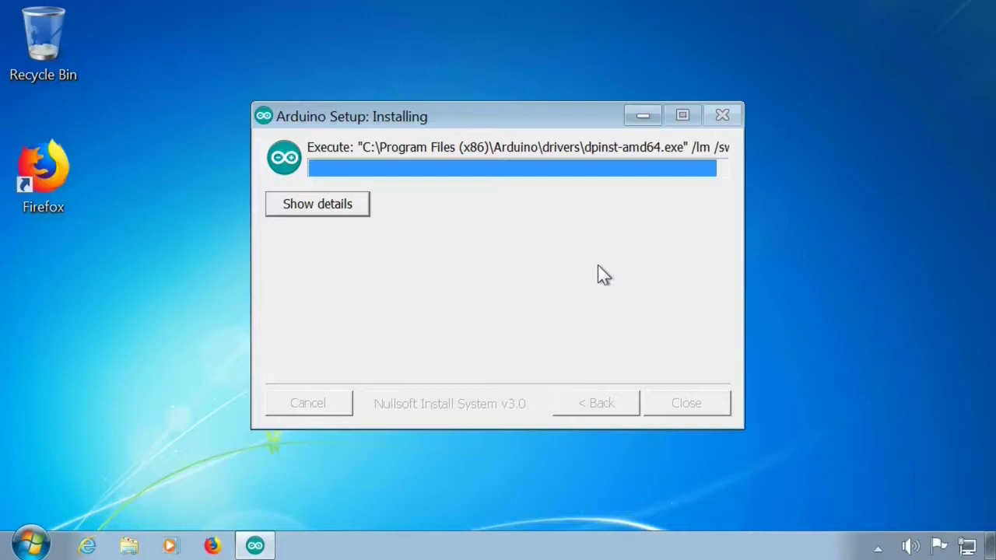
pyautogui.click(582, 275)
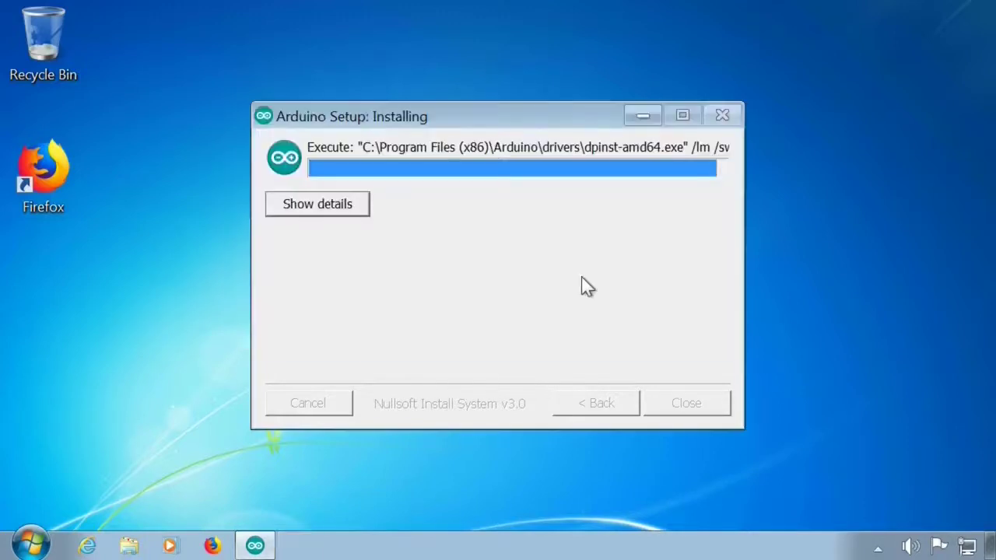
pyautogui.click(585, 277)
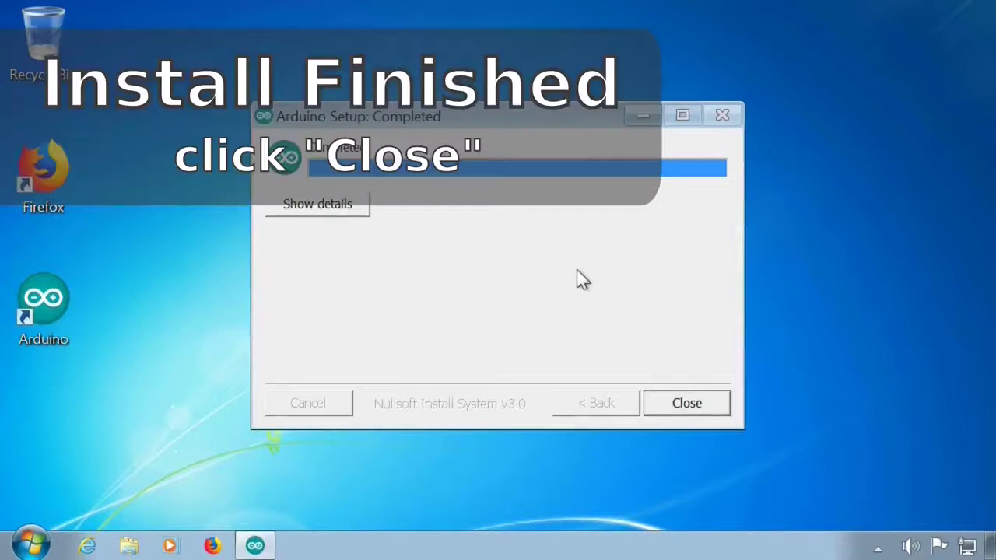
pyautogui.click(685, 405)
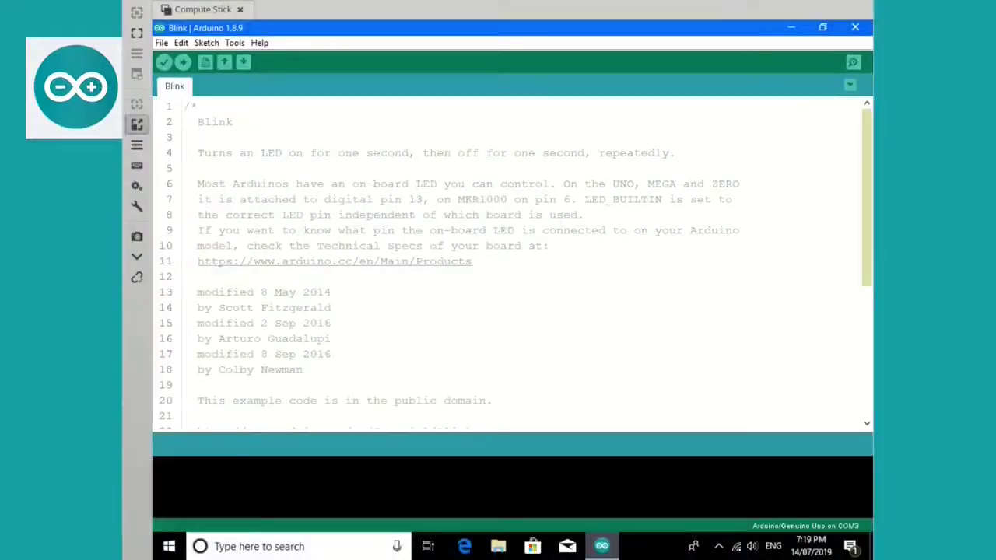
pyautogui.scroll(-5, 316, 313)
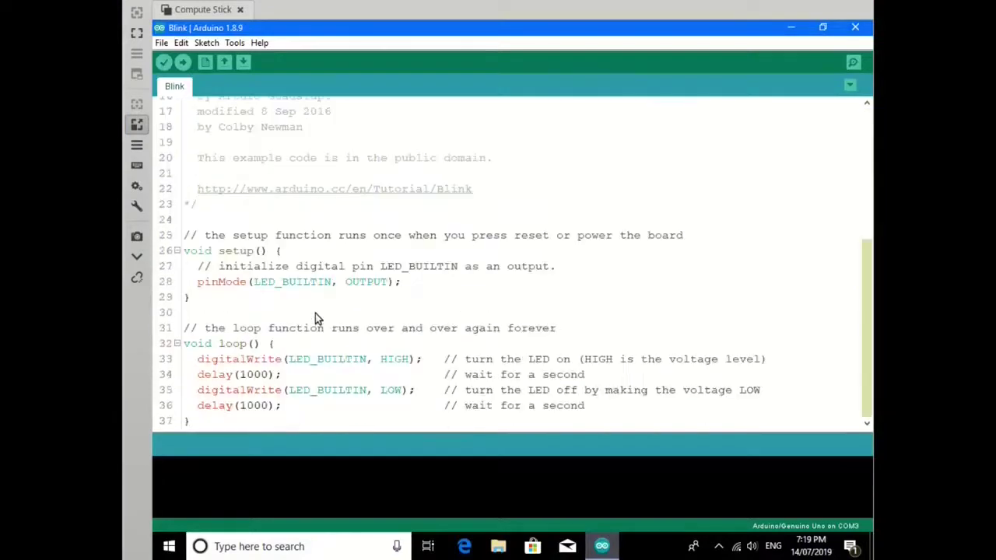
pyautogui.rightClick(315, 312)
pyautogui.click(211, 420)
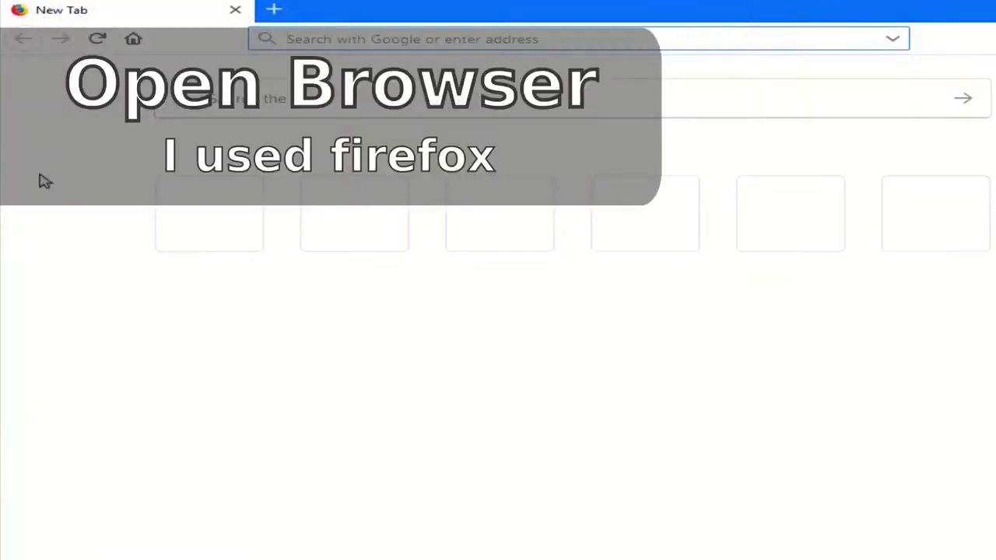
# - Search the web for "Arduino IDE" in Firefox and open the Arduino Software (IDE) result
pyautogui.click(350, 45)
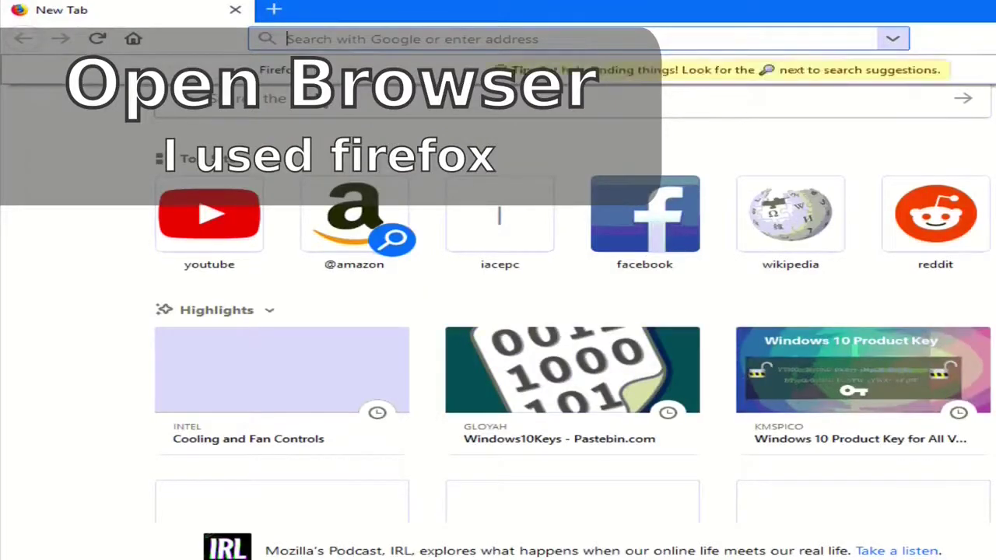
pyautogui.click(310, 101)
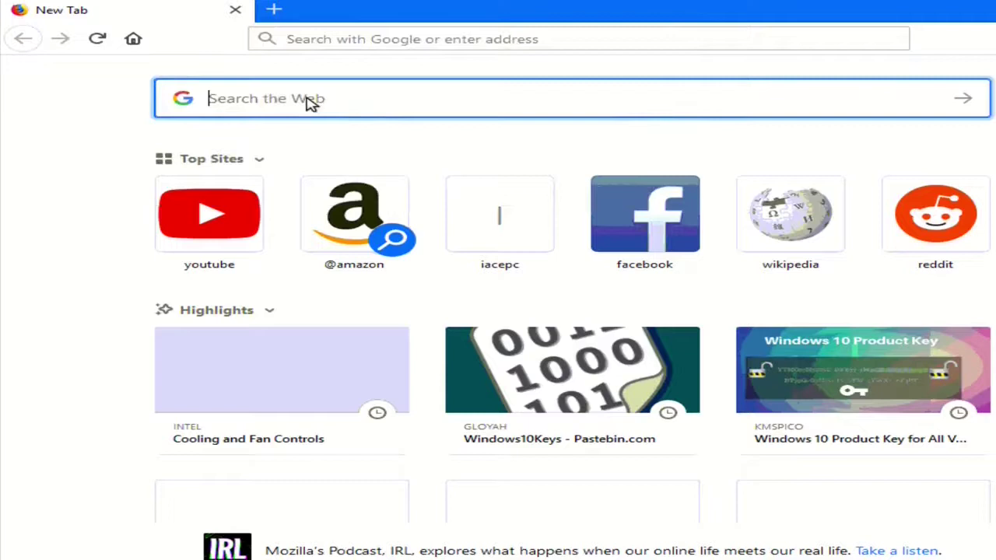
pyautogui.write('Arduino IDE')
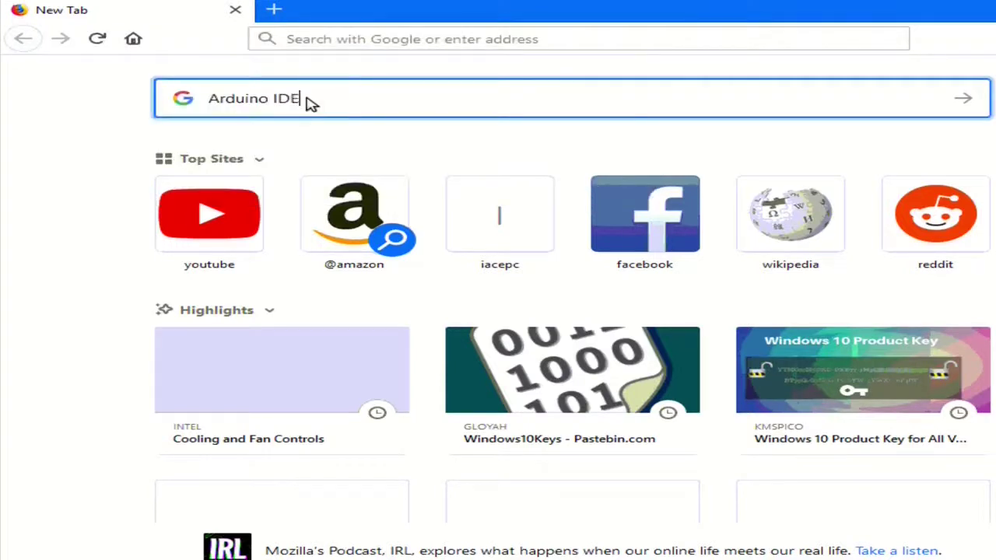
pyautogui.press('Return')
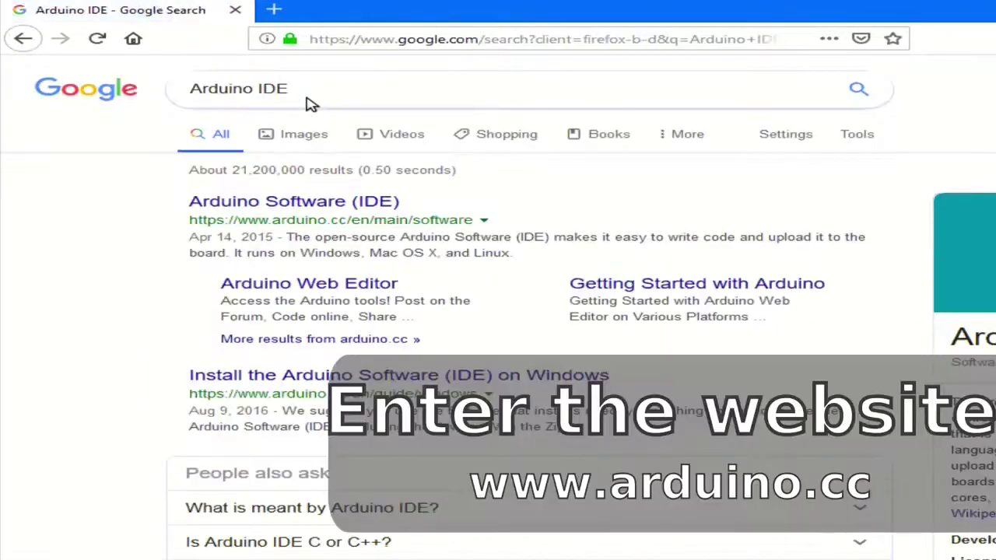
pyautogui.click(294, 206)
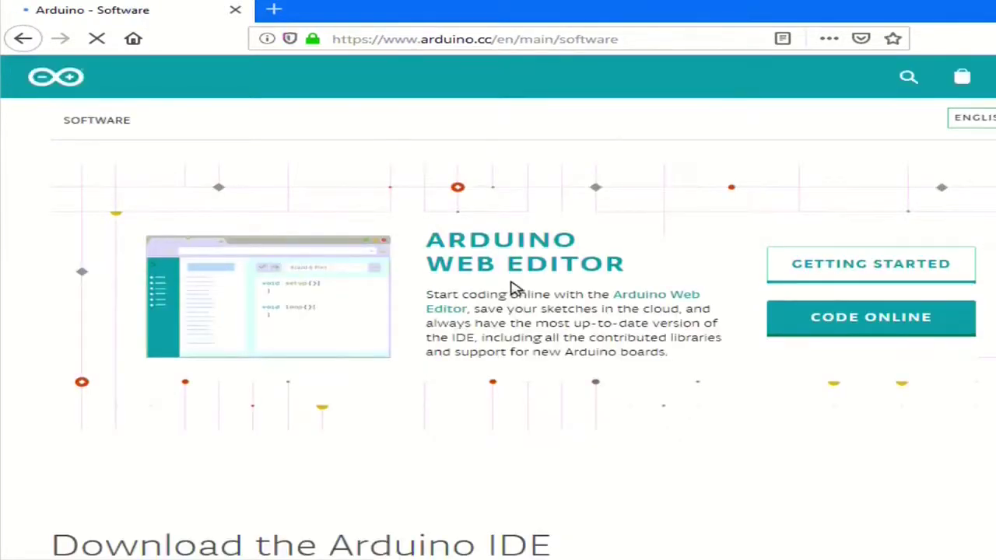
# - Download the Windows installer for Arduino 1.8.9 without contributing and save the arduino-1.8.9-windows.exe file
pyautogui.scroll(-5, 511, 288)
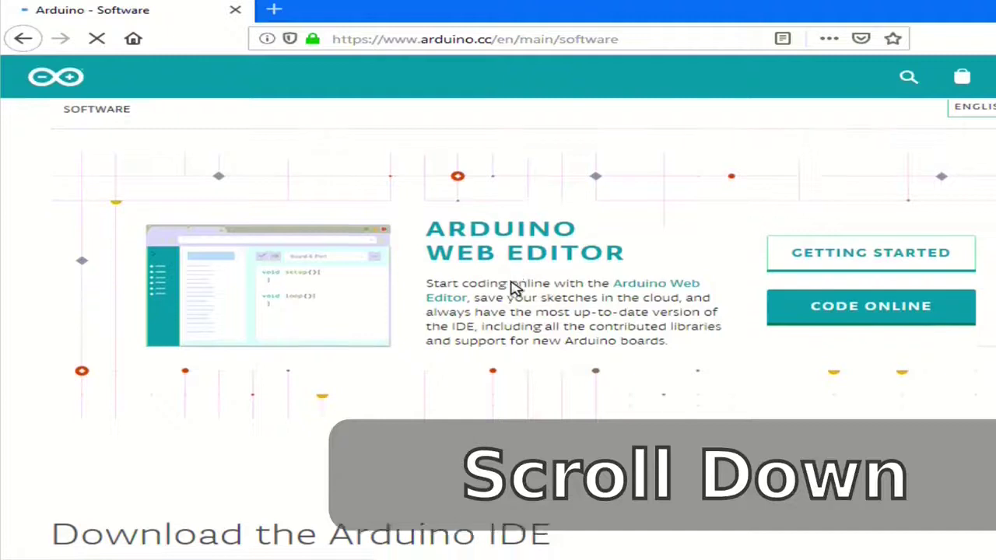
pyautogui.scroll(-2, 514, 288)
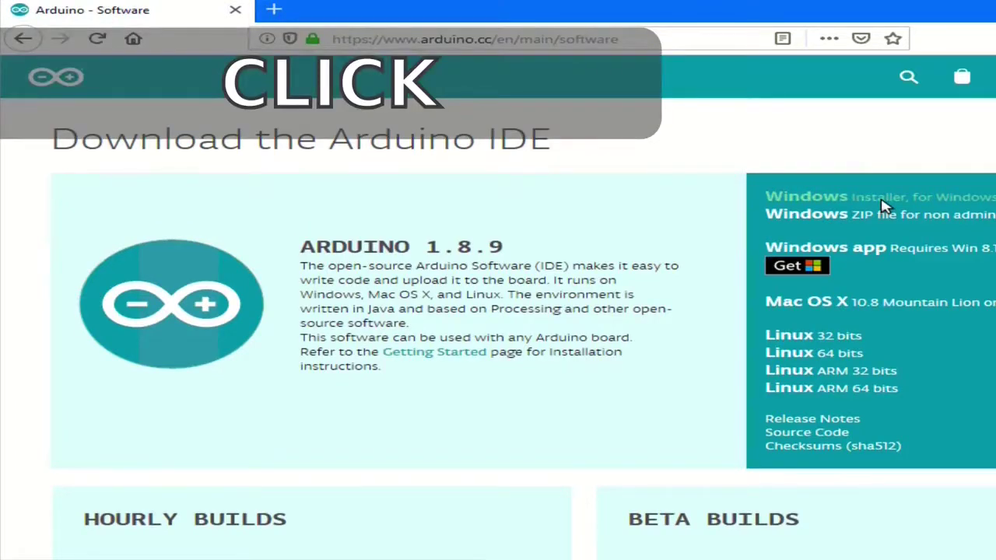
pyautogui.click(884, 204)
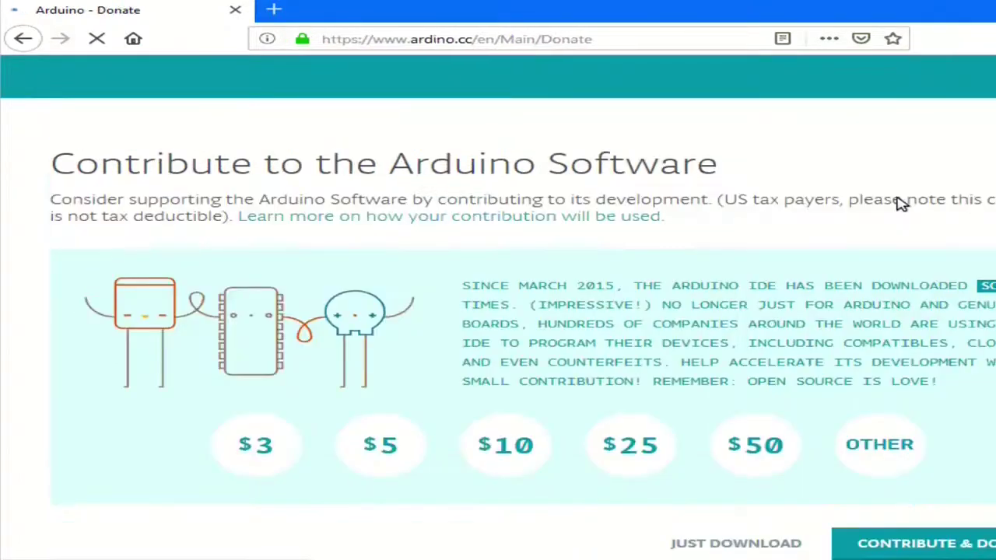
pyautogui.click(956, 547)
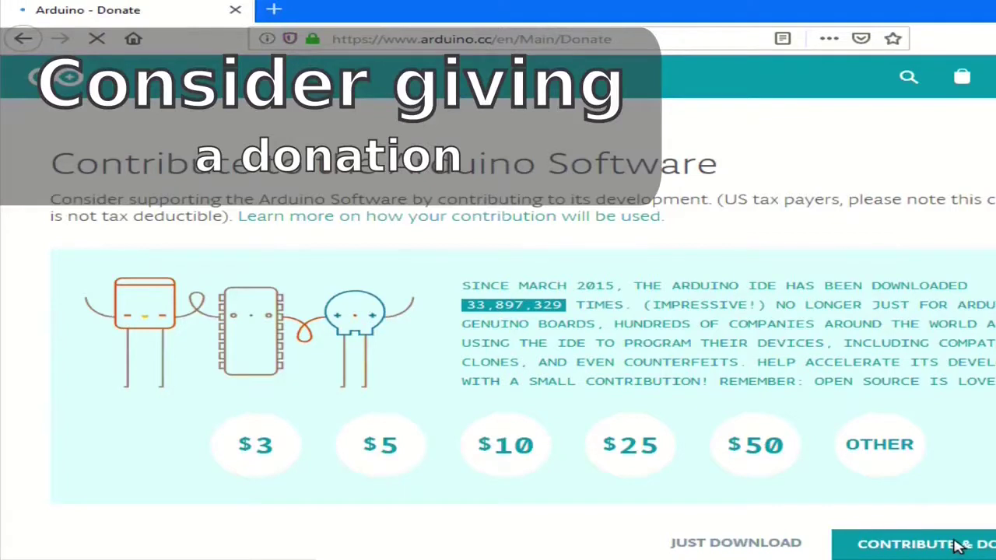
pyautogui.click(722, 547)
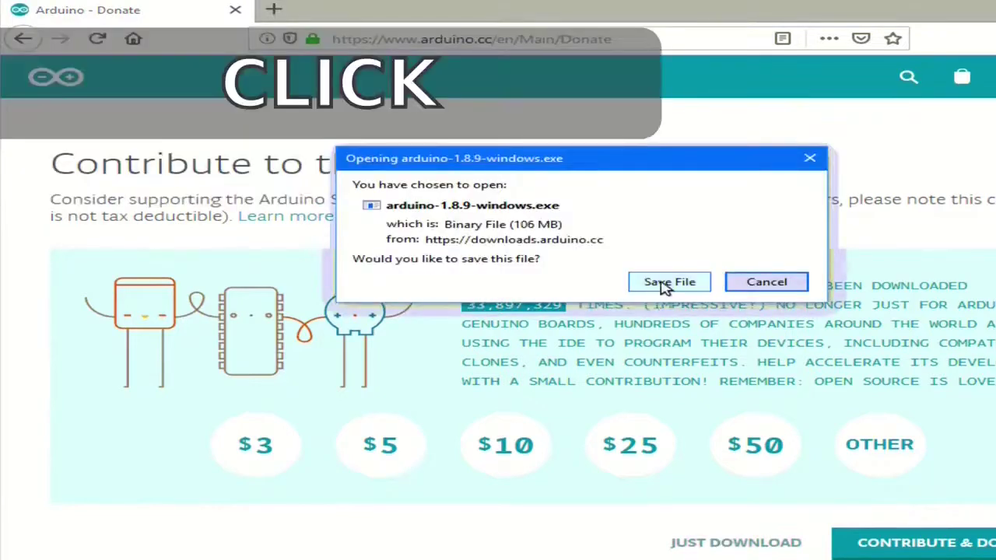
pyautogui.click(664, 283)
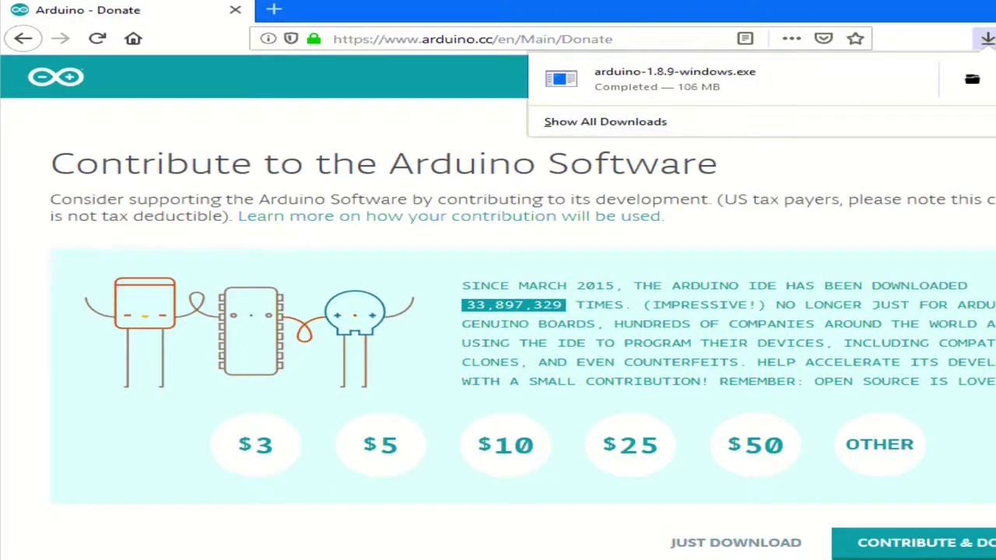
# - Open the folder containing the finished download and run the arduino-1.8.9-windows installer
pyautogui.click(972, 80)
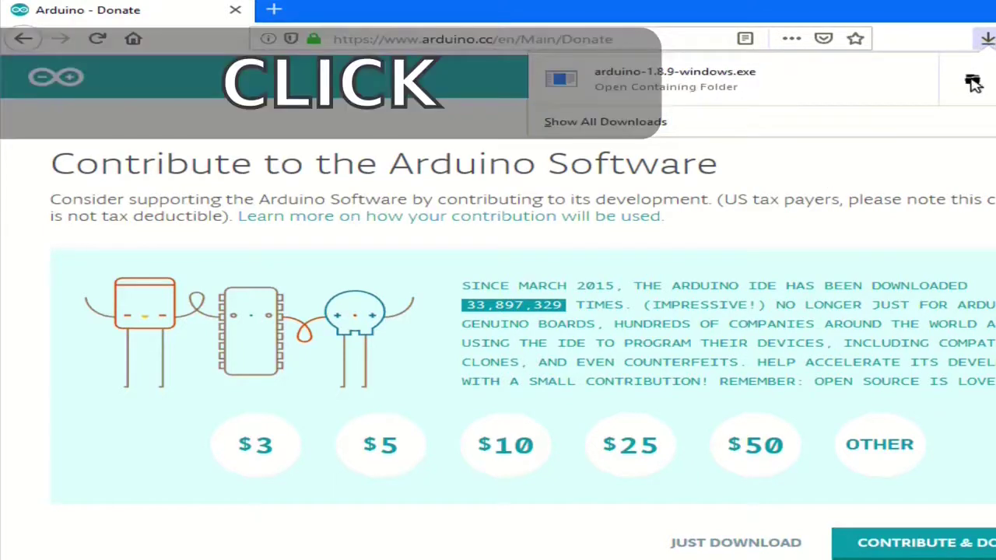
pyautogui.click(974, 84)
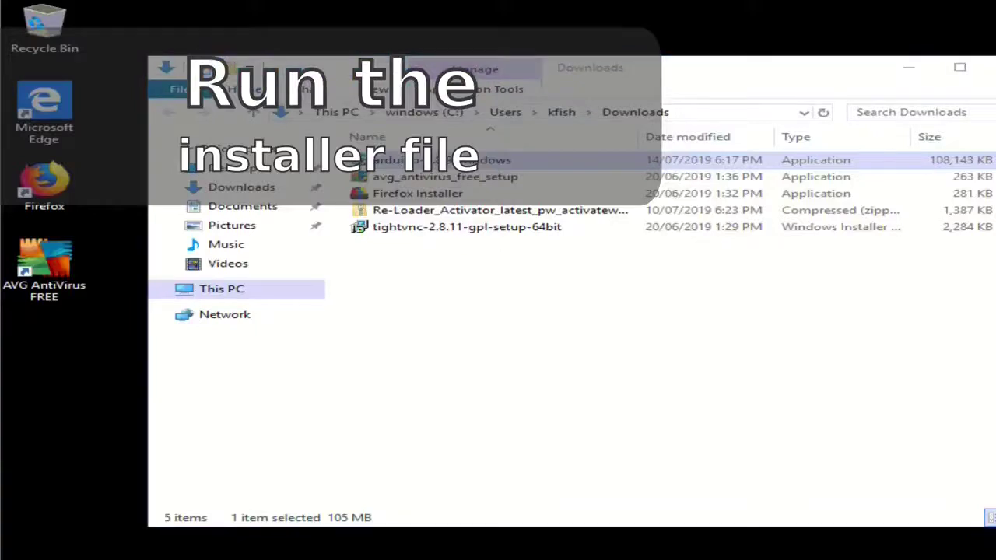
pyautogui.doubleClick(456, 168)
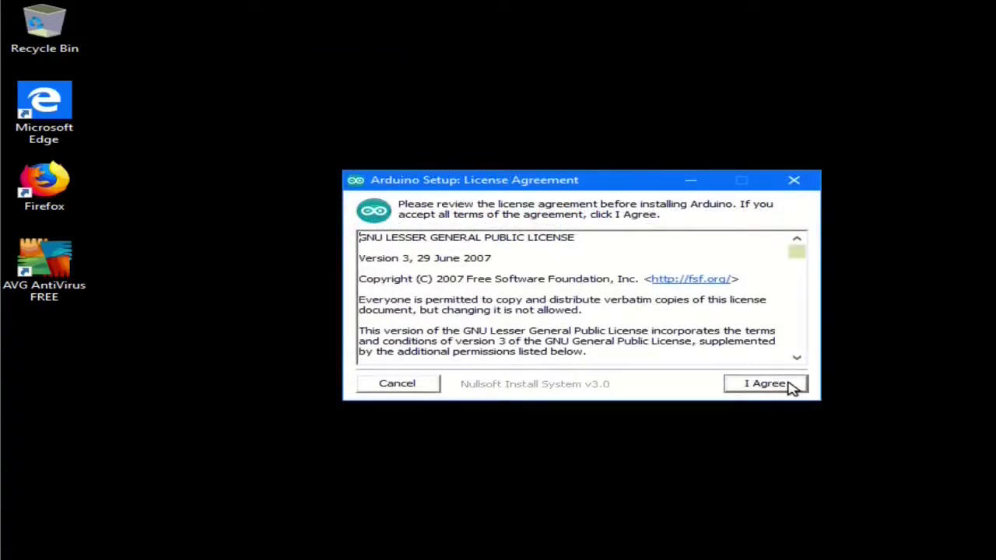
# - Accept the license agreement, keep all components selected, and install Arduino into C:\Program Files (x86)\Arduino
pyautogui.click(762, 386)
pyautogui.click(763, 386)
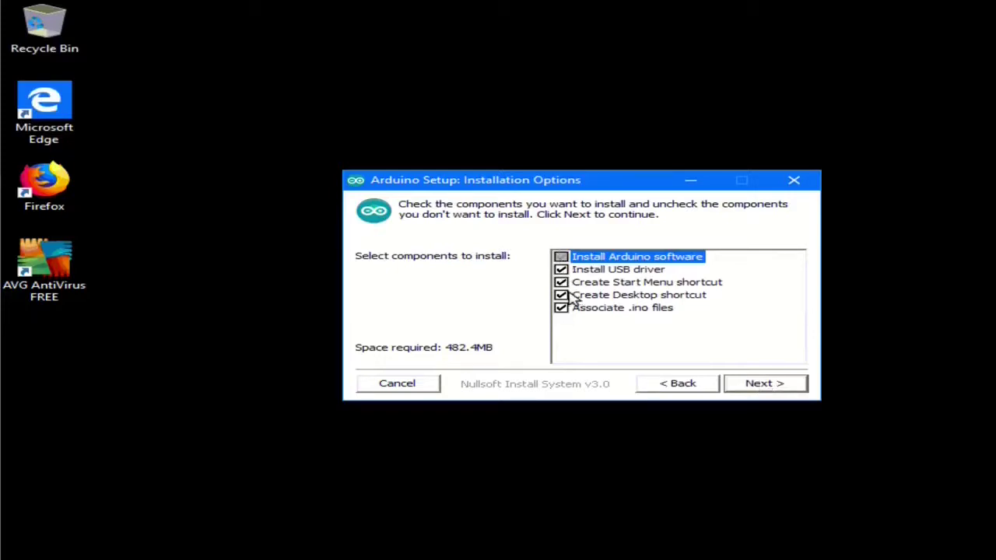
pyautogui.click(775, 384)
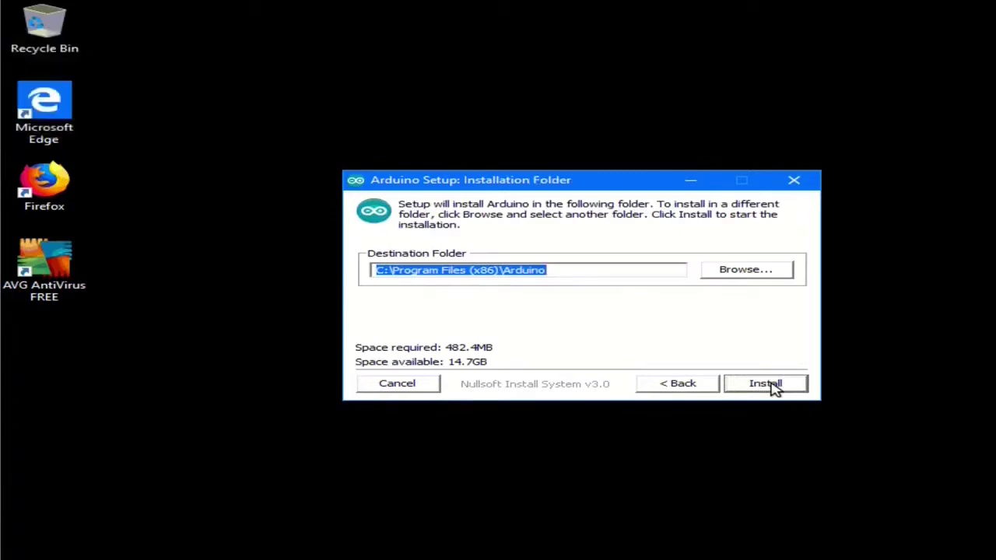
pyautogui.click(767, 384)
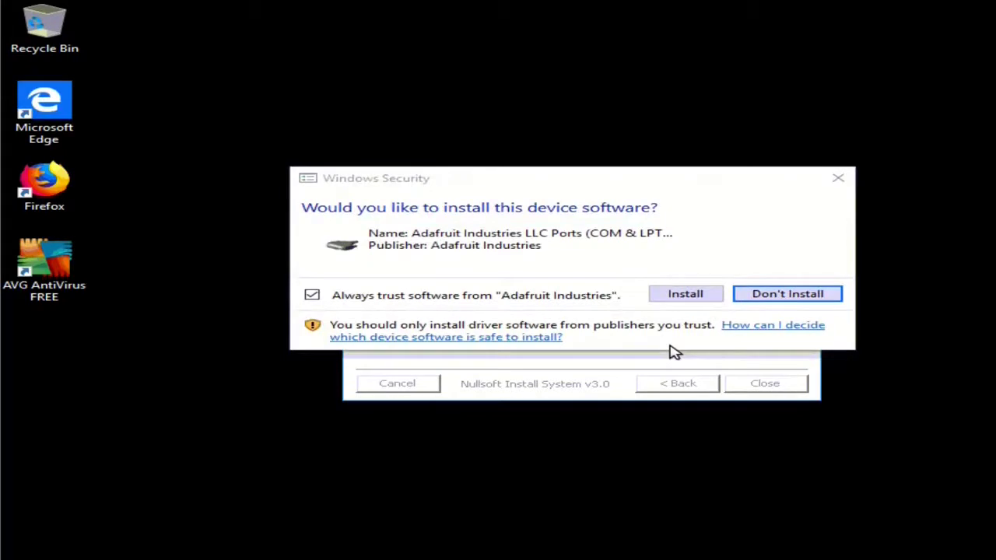
# - Finish the setup with the Adafruit Industries, Arduino srl and Arduino LLC drivers installed, and launch Arduino from its desktop shortcut
pyautogui.click(686, 294)
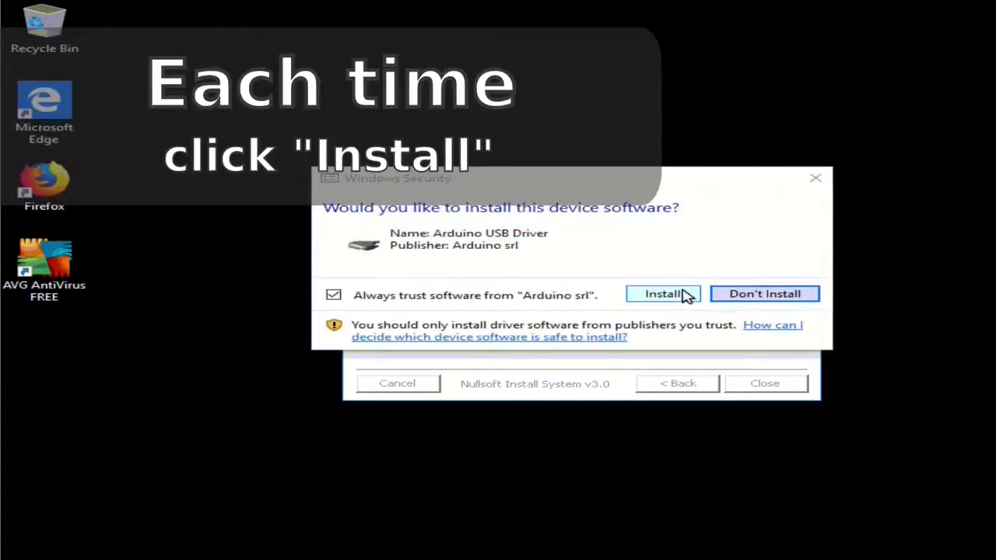
pyautogui.click(665, 295)
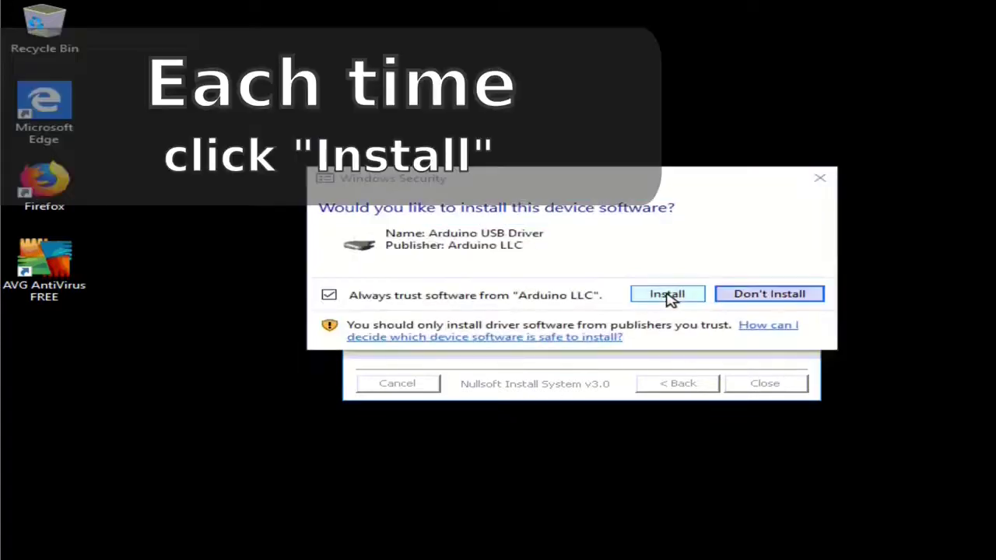
pyautogui.click(668, 297)
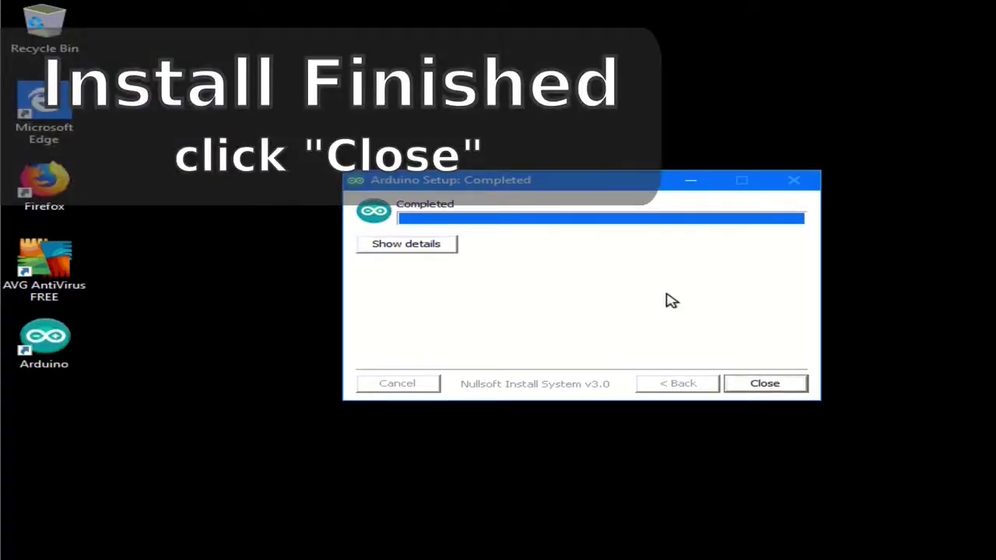
pyautogui.click(765, 385)
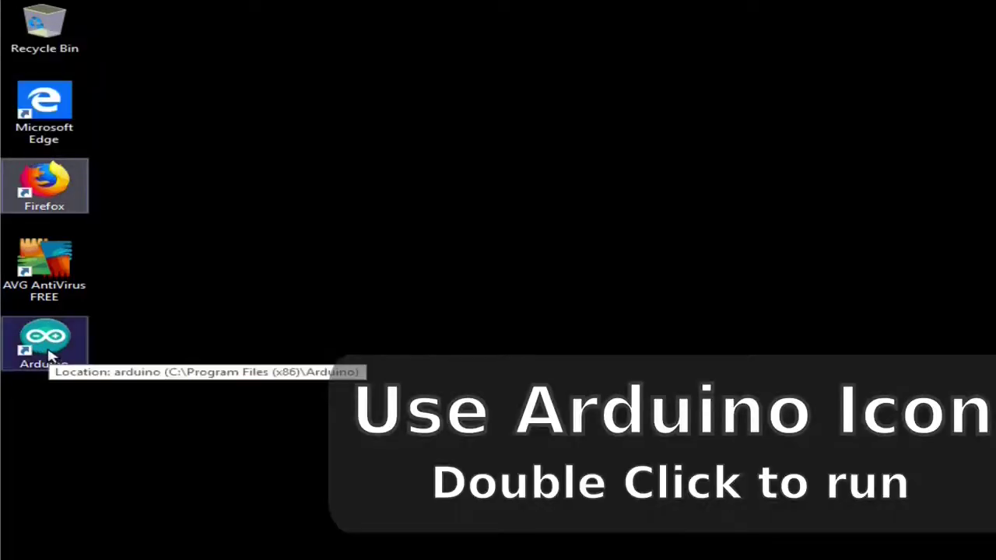
pyautogui.doubleClick(48, 355)
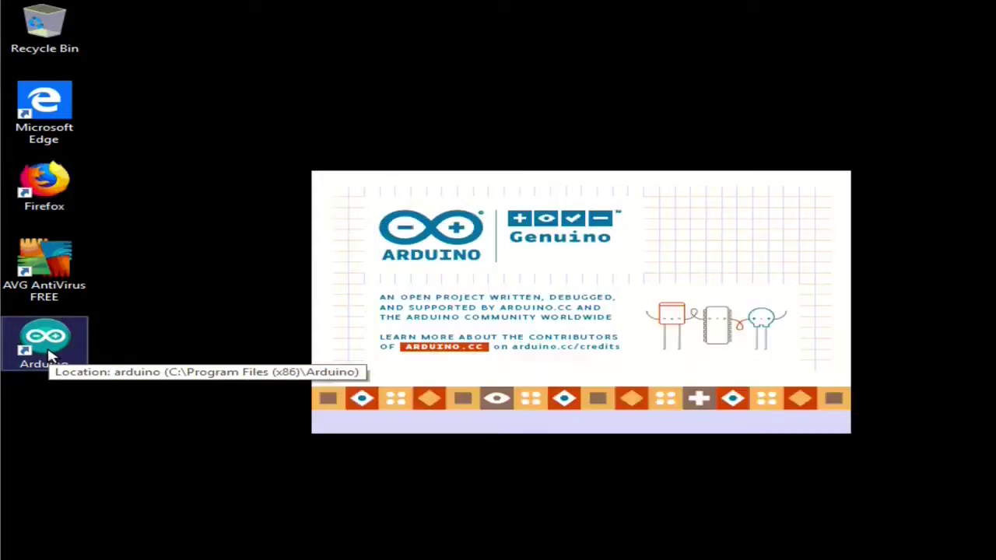
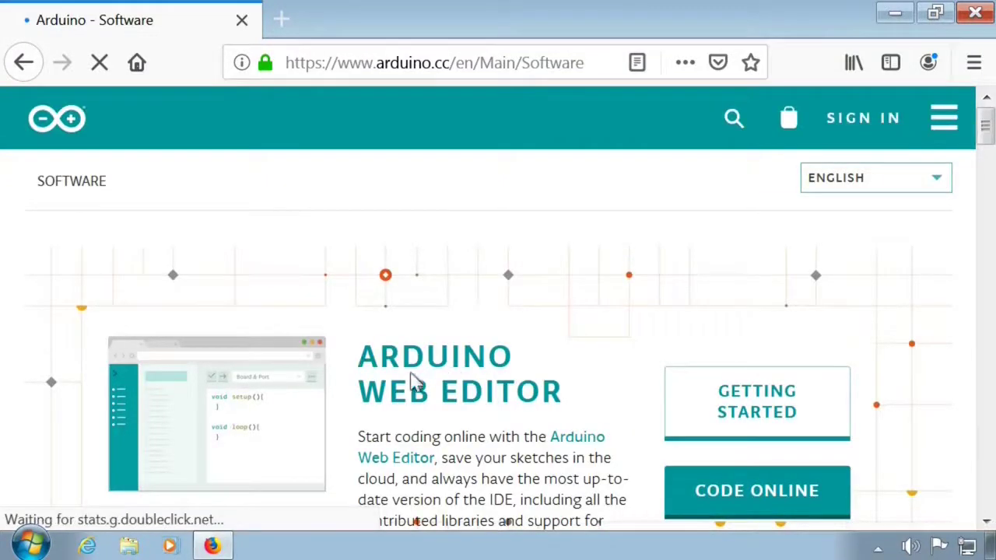
# - Save the Arduino 1.8.9 Windows installer from the Arduino software page without contributing, and close the browser once the download completes
pyautogui.scroll(-1, 467, 397)
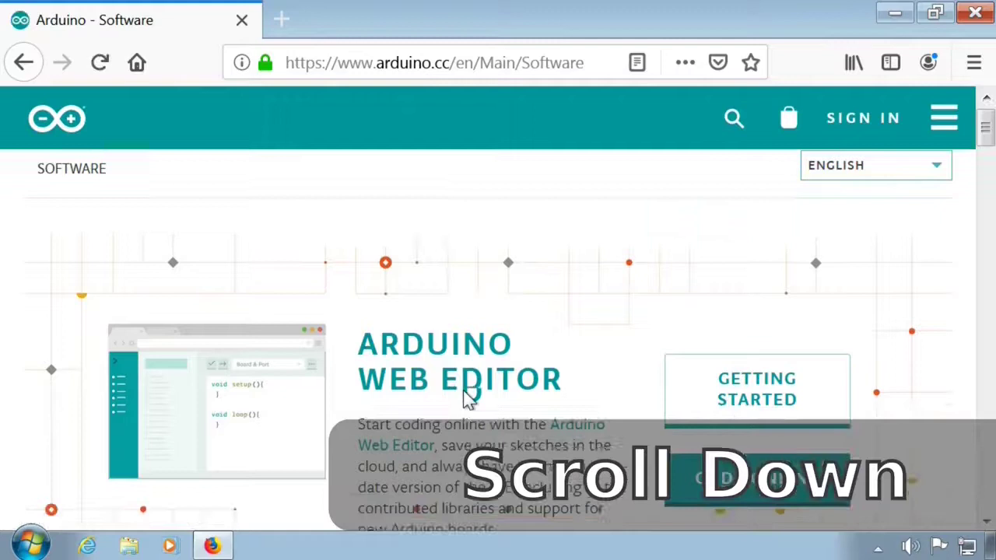
pyautogui.scroll(-4, 464, 397)
pyautogui.scroll(-2, 464, 399)
pyautogui.scroll(-6, 465, 402)
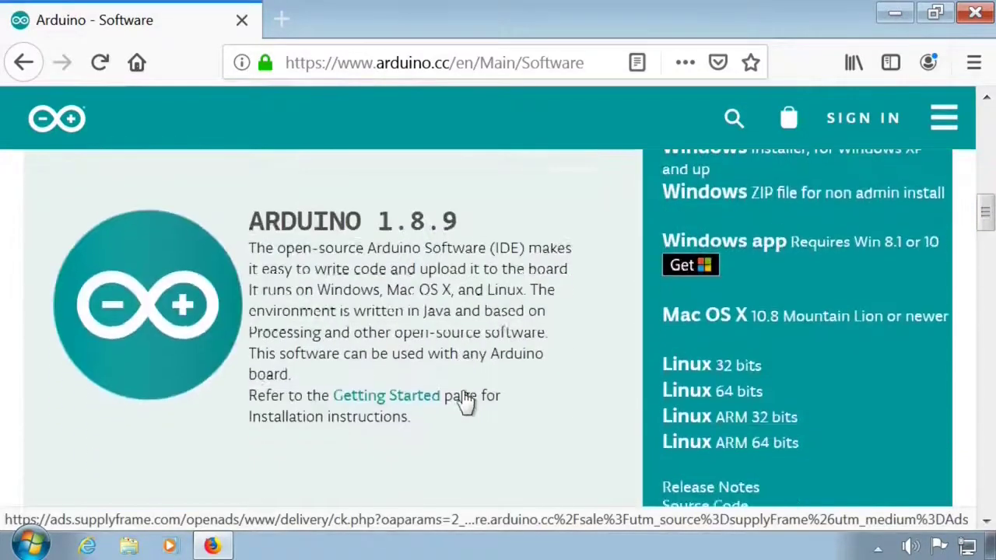
pyautogui.scroll(3, 465, 401)
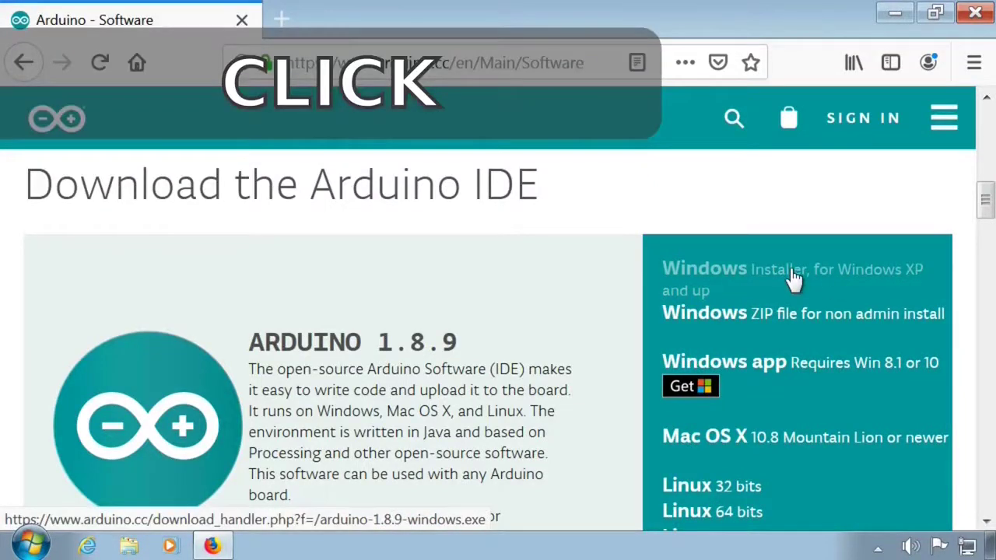
pyautogui.click(794, 278)
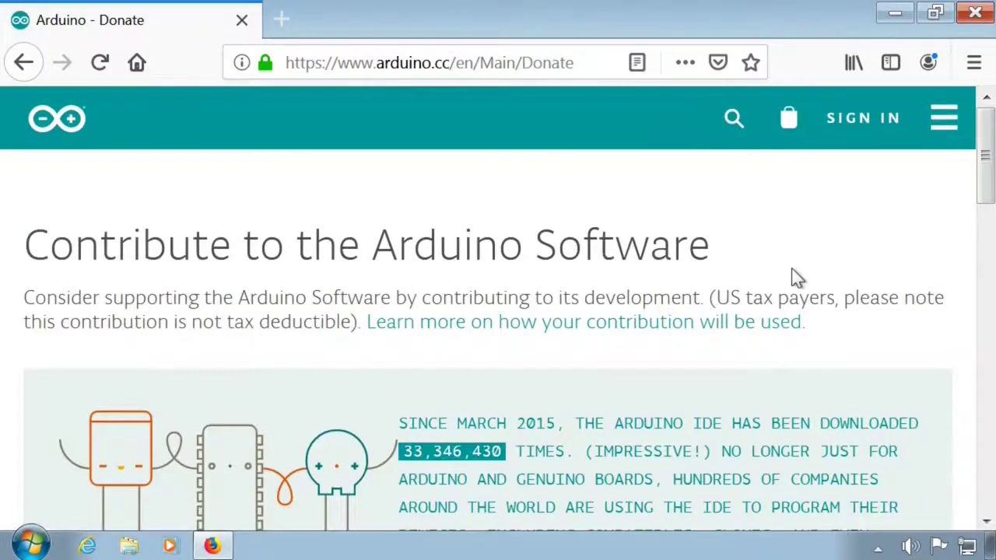
pyautogui.scroll(-7, 778, 322)
pyautogui.scroll(3, 779, 327)
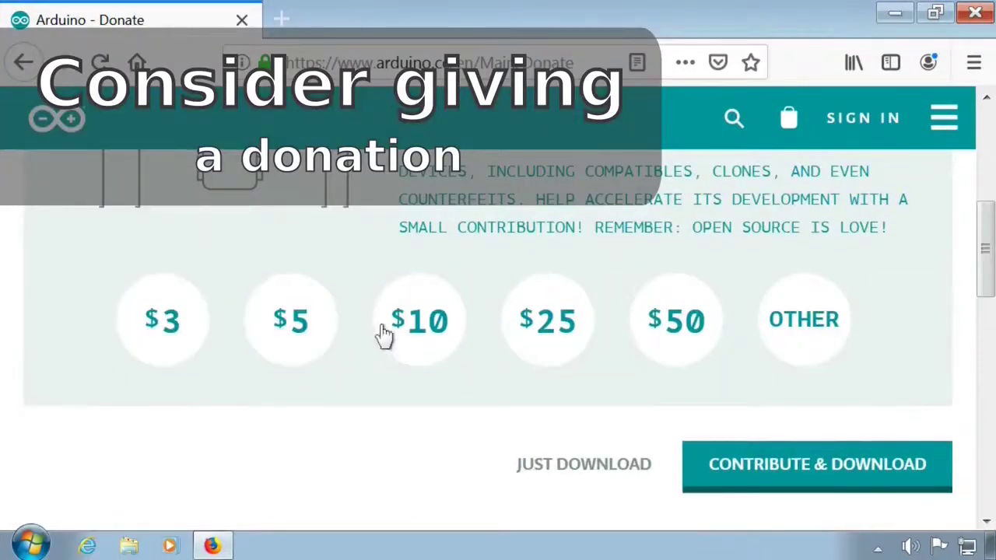
pyautogui.click(714, 329)
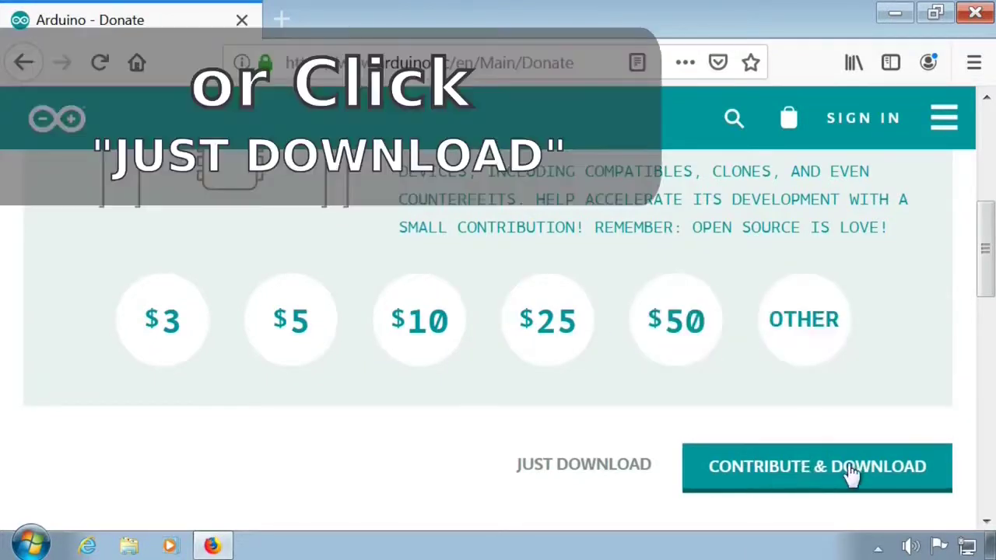
pyautogui.click(582, 467)
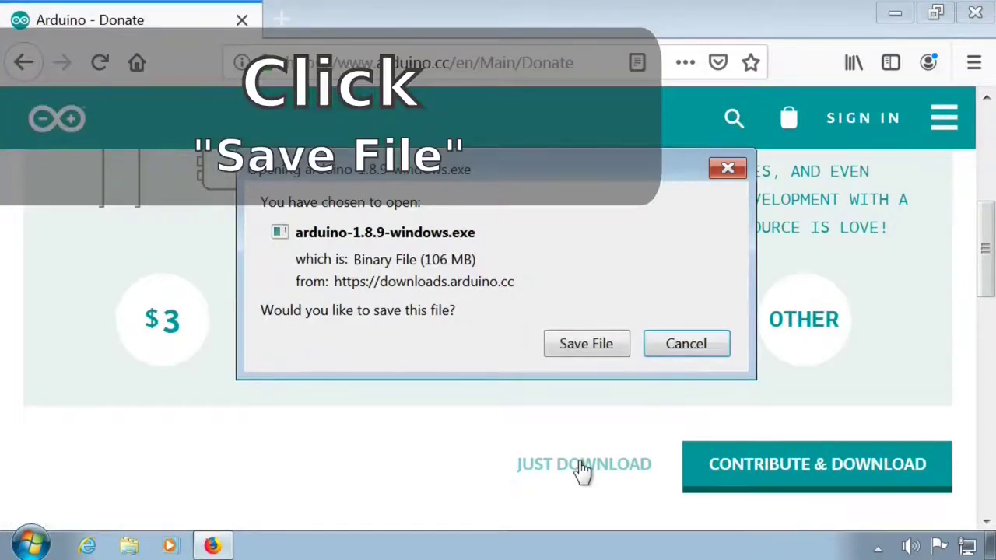
pyautogui.click(598, 354)
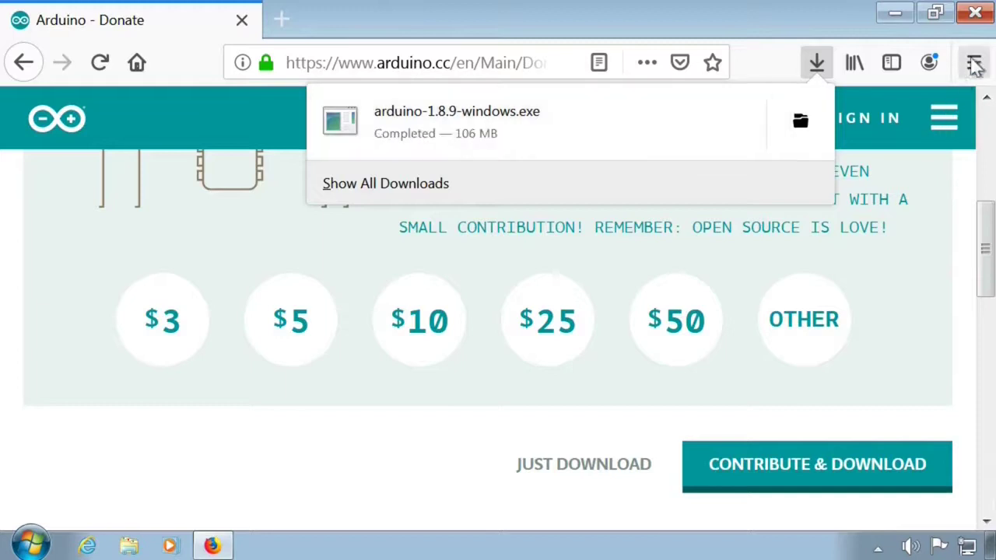
pyautogui.click(978, 17)
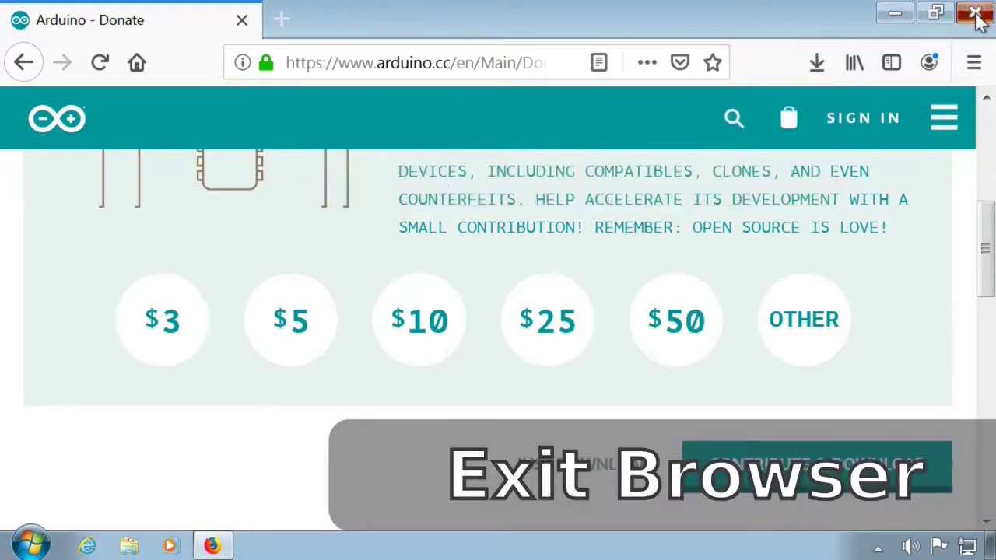
pyautogui.click(977, 17)
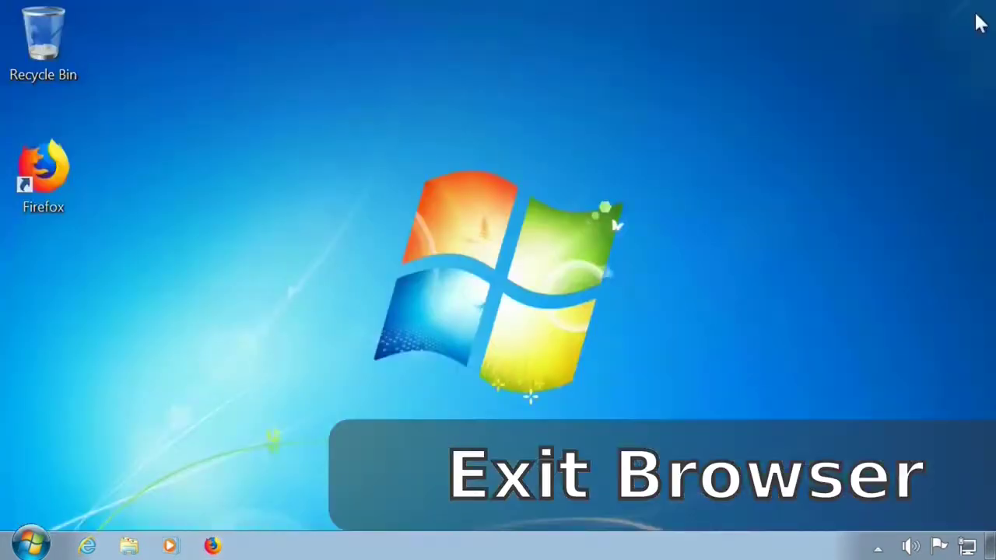
# - Run arduino-1.8.9-windows from the Downloads folder, allow it past the security warning, and close the folder window
pyautogui.click(129, 546)
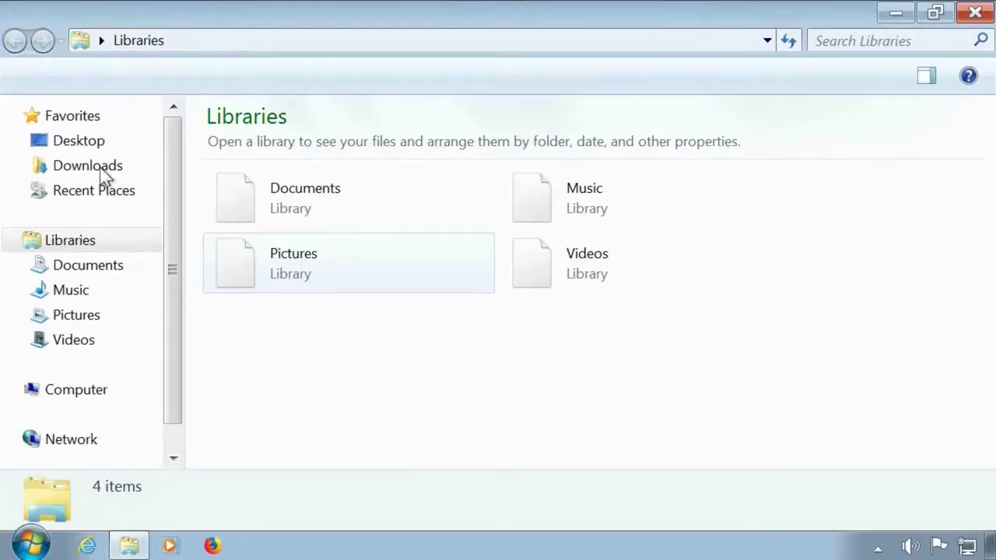
pyautogui.click(96, 171)
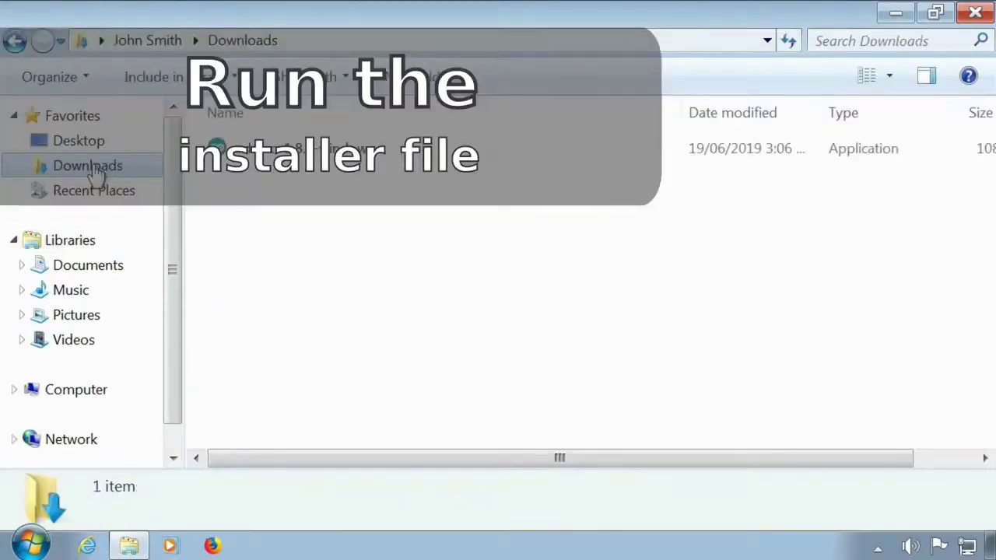
pyautogui.click(269, 156)
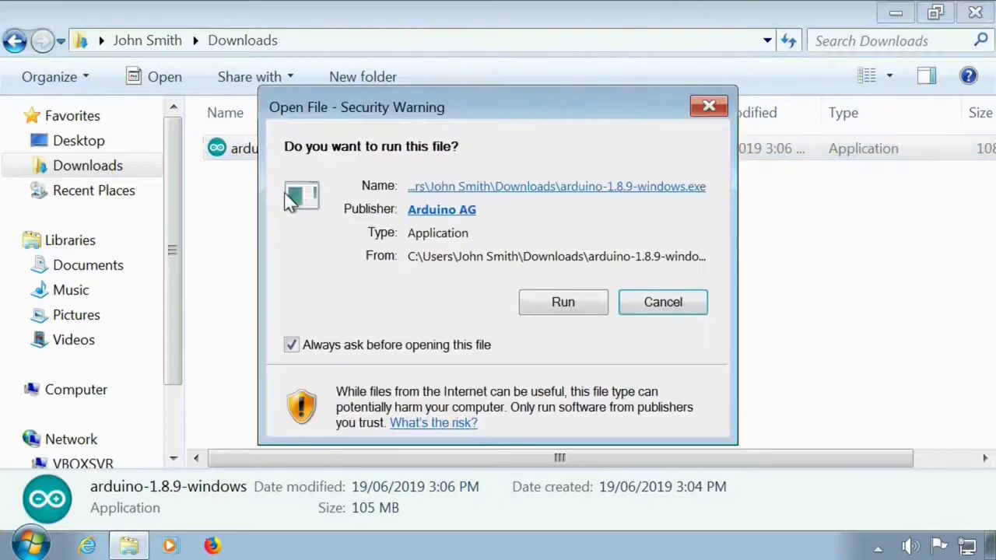
pyautogui.click(559, 305)
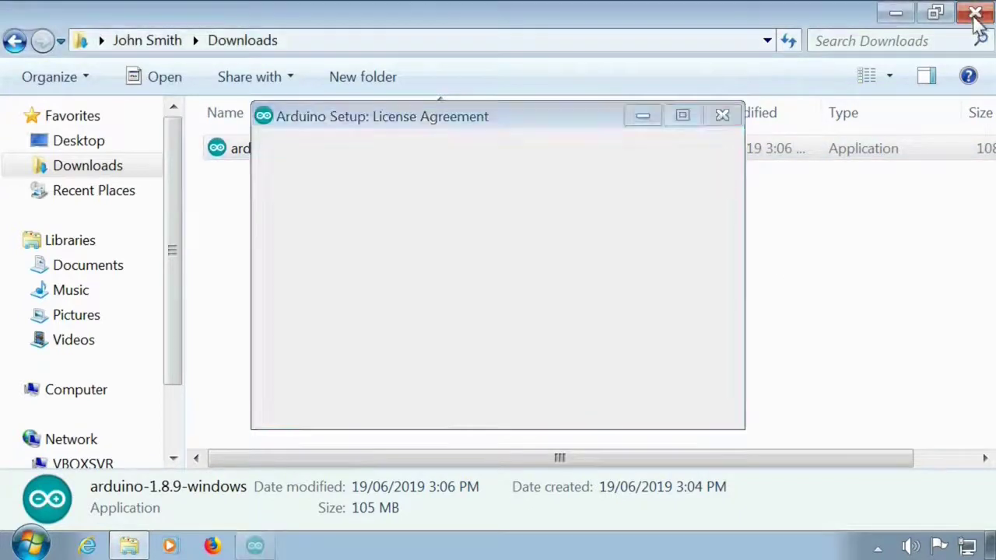
pyautogui.click(977, 23)
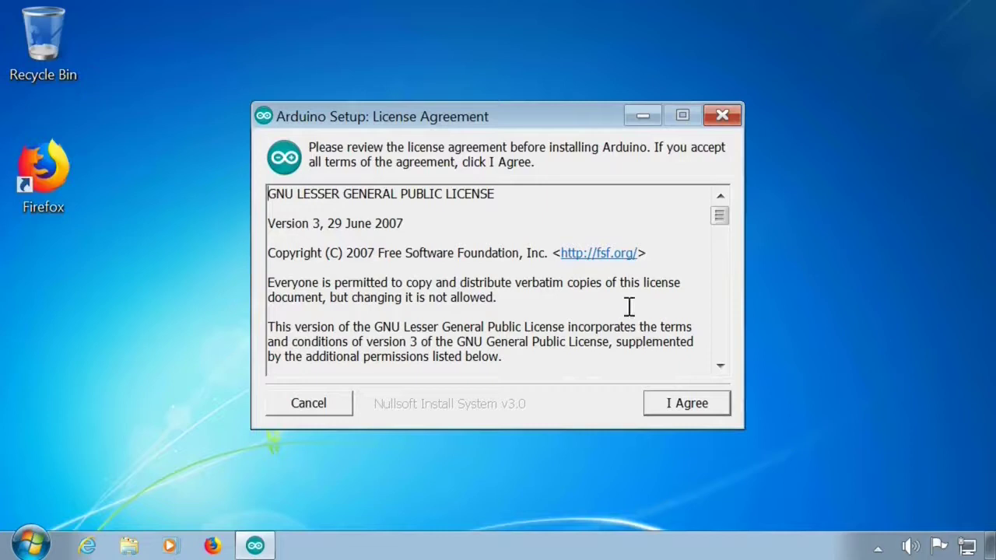
# - Accept the license agreement, keep every component selected, and start installing Arduino into C:\Program Files (x86)\Arduino
pyautogui.click(675, 404)
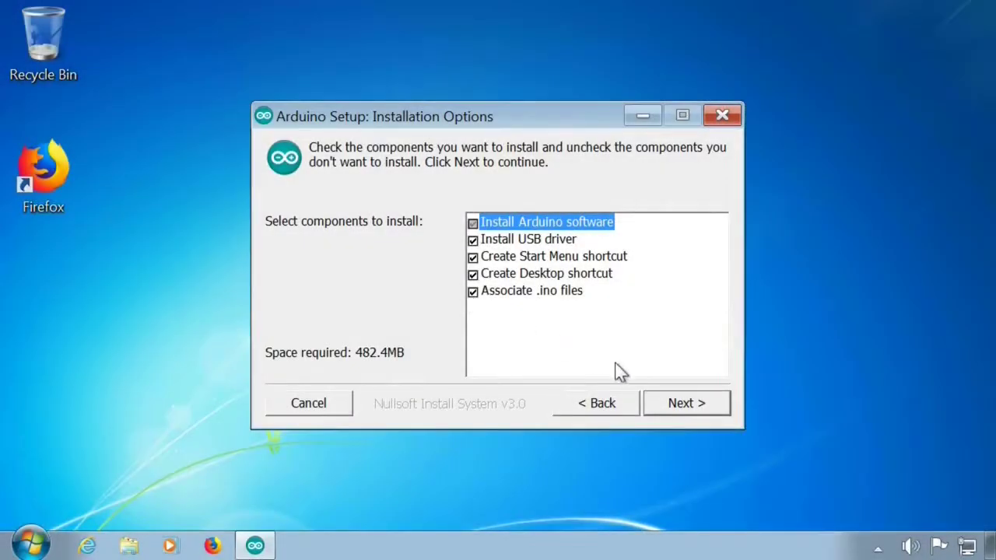
pyautogui.click(682, 405)
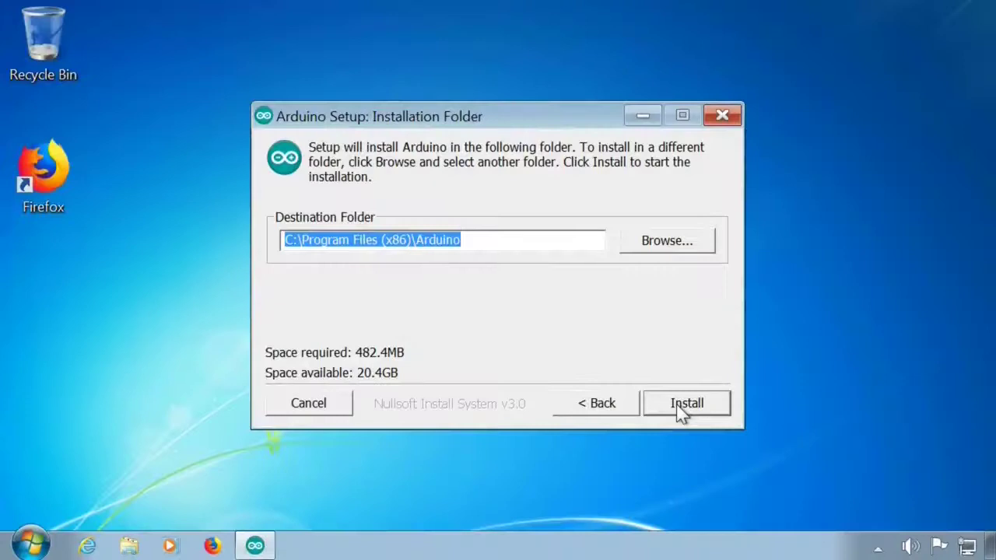
pyautogui.click(687, 403)
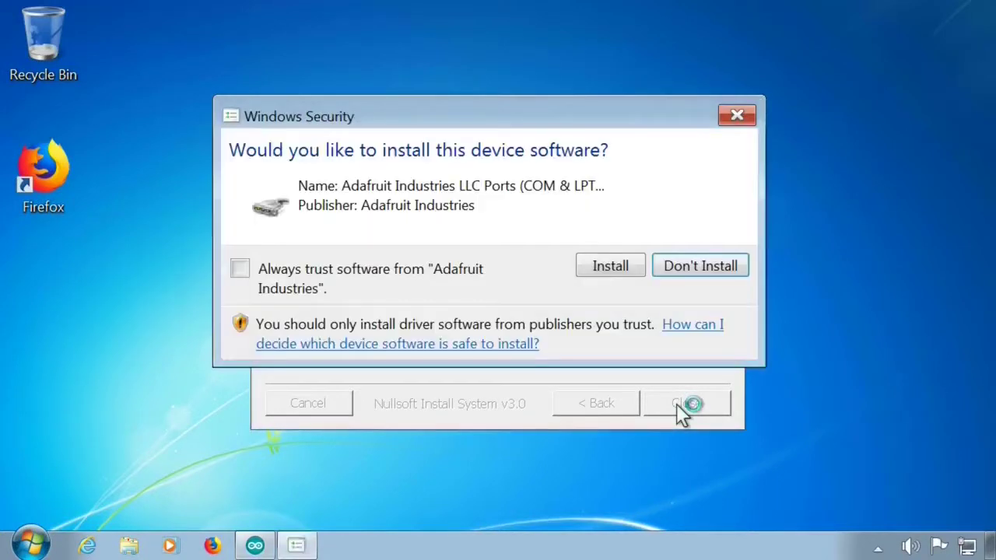
# - Install the Adafruit Industries driver and the other offered device drivers, and close the completed setup
pyautogui.click(460, 266)
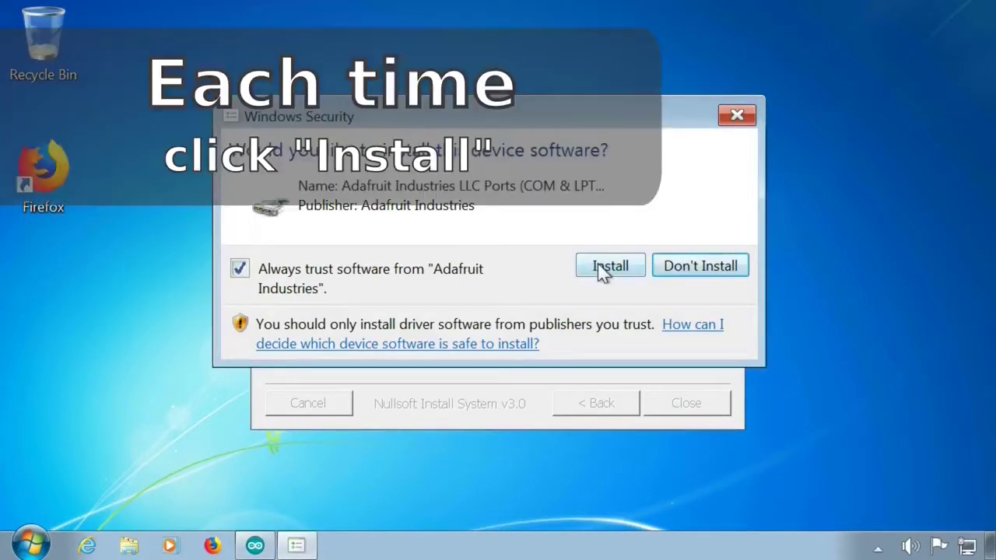
pyautogui.click(601, 268)
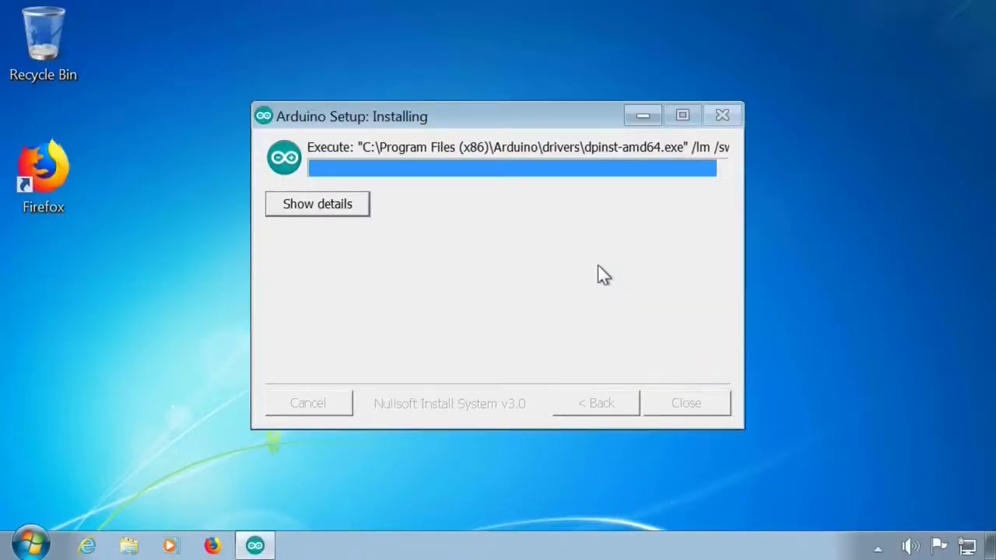
pyautogui.click(587, 277)
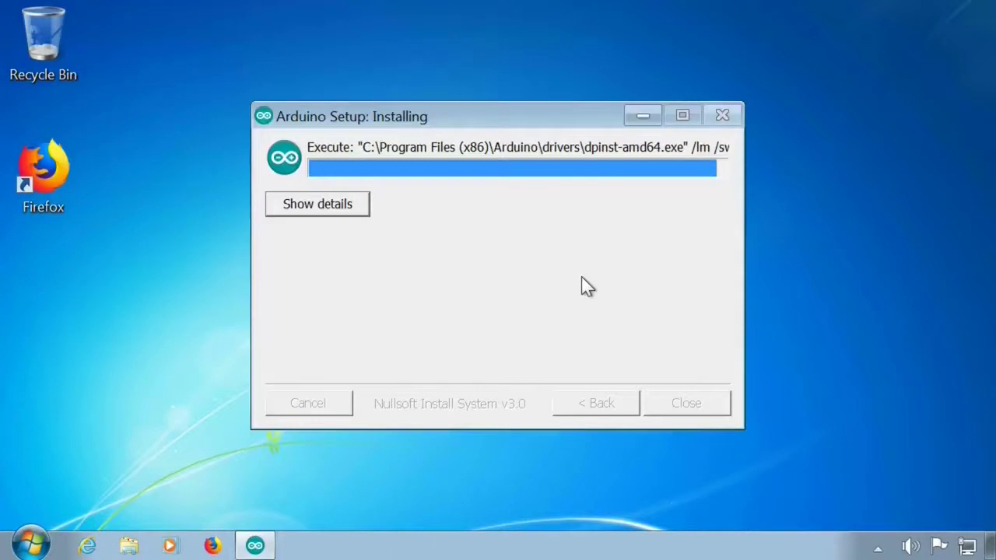
pyautogui.click(583, 278)
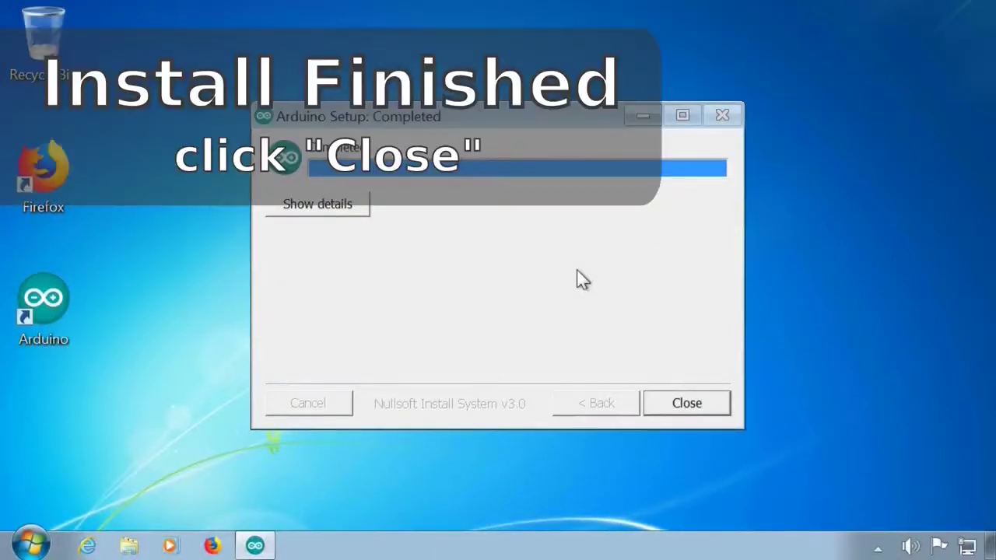
pyautogui.click(682, 401)
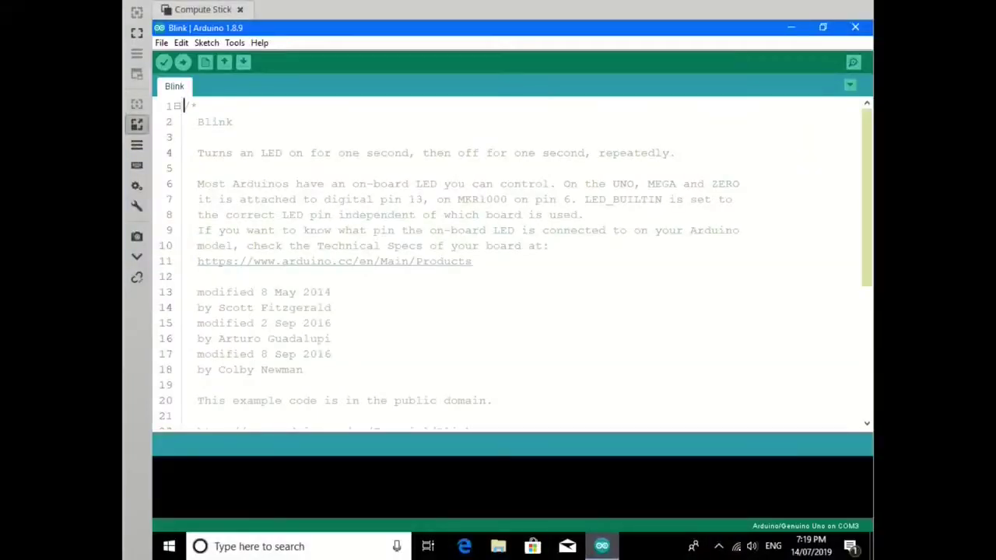
pyautogui.scroll(-5, 311, 318)
pyautogui.rightClick(226, 421)
pyautogui.click(214, 425)
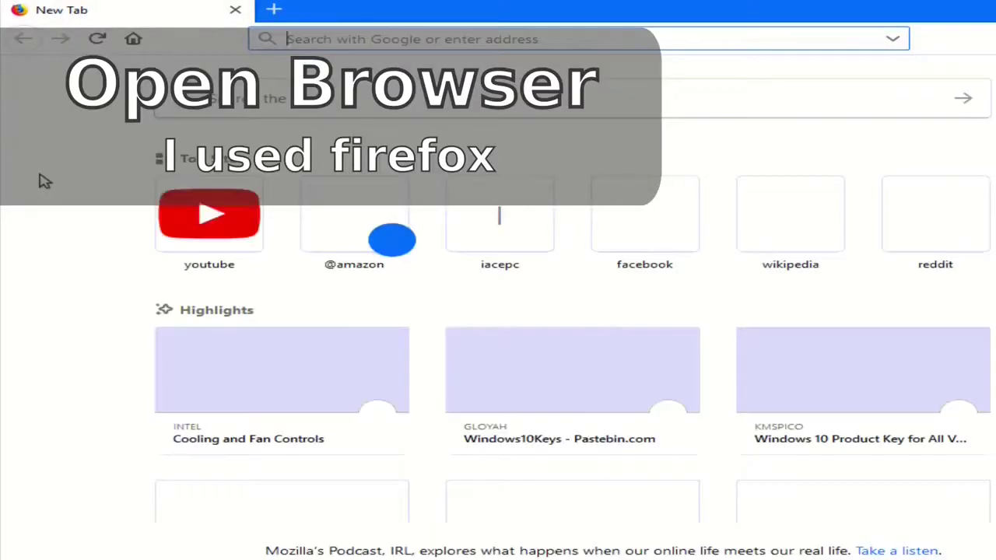
# - Search the web for Arduino IDE and open the Arduino Software (IDE) result on arduino.cc
pyautogui.click(350, 45)
pyautogui.click(310, 99)
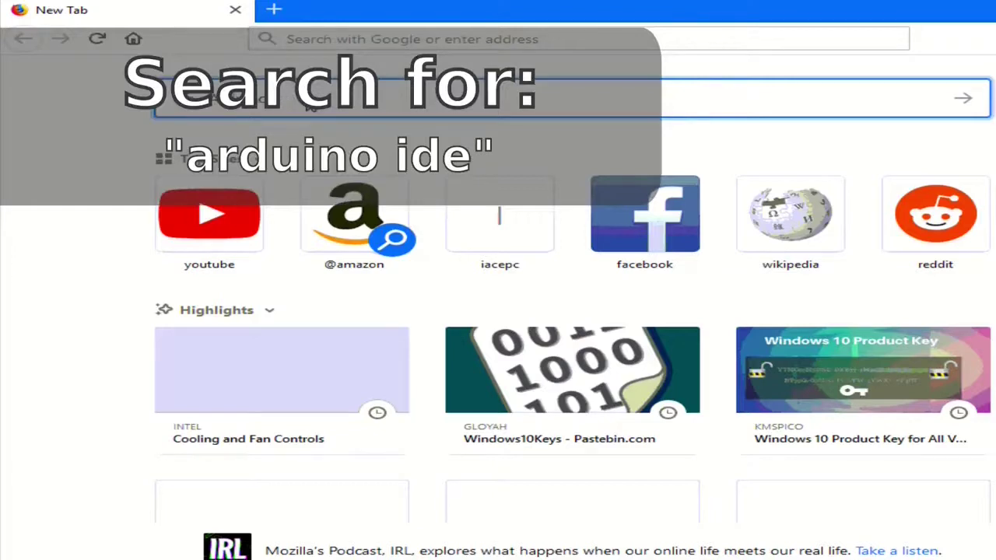
pyautogui.write('Arduino IDE')
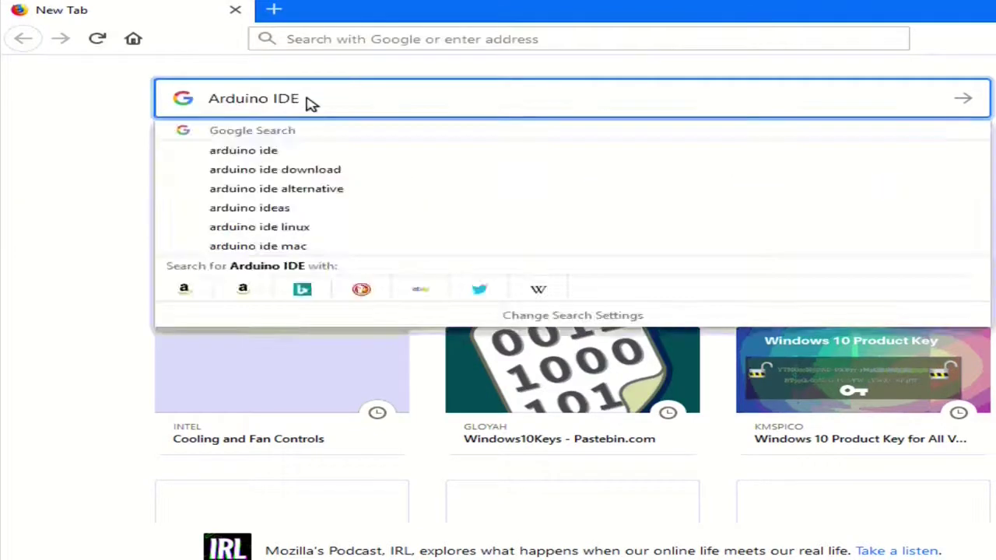
pyautogui.press('Return')
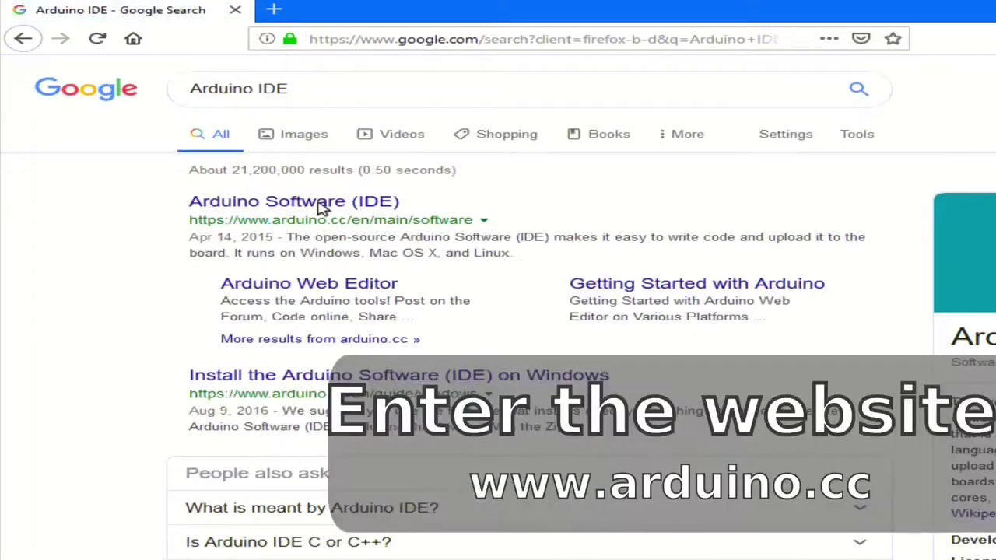
pyautogui.click(294, 206)
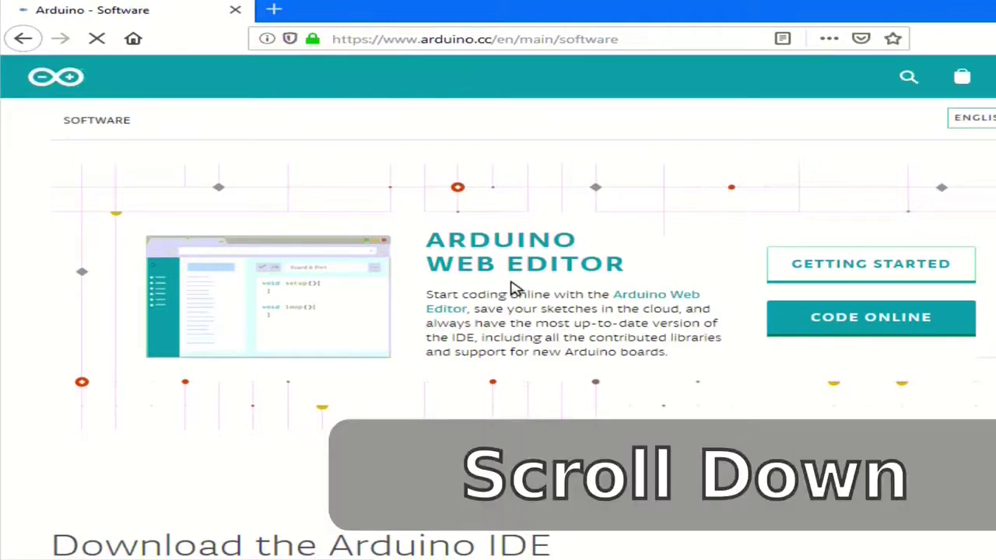
# - Download and save the Windows installer for Arduino 1.8.9 without contributing, and open the folder containing arduino-1.8.9-windows.exe
pyautogui.scroll(-5, 514, 288)
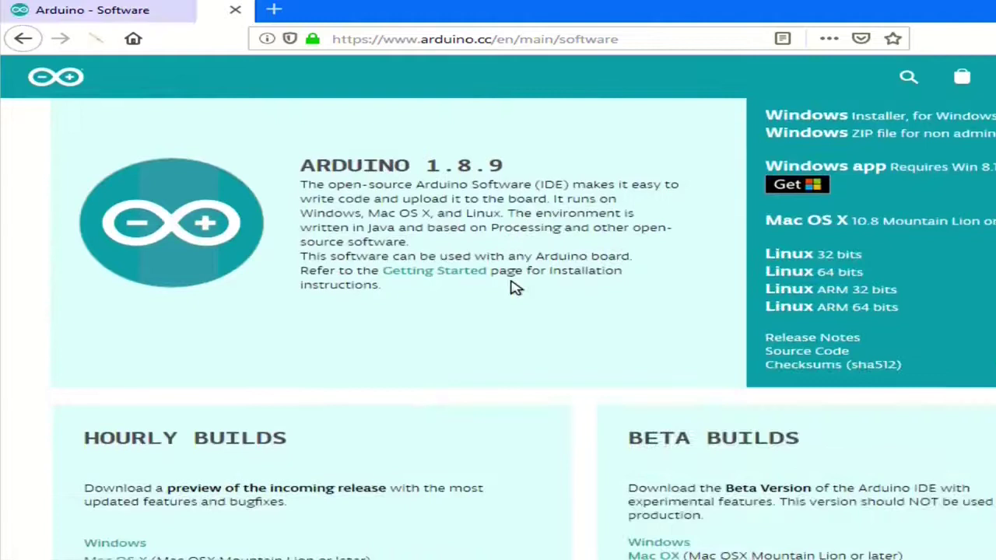
pyautogui.scroll(1, 514, 288)
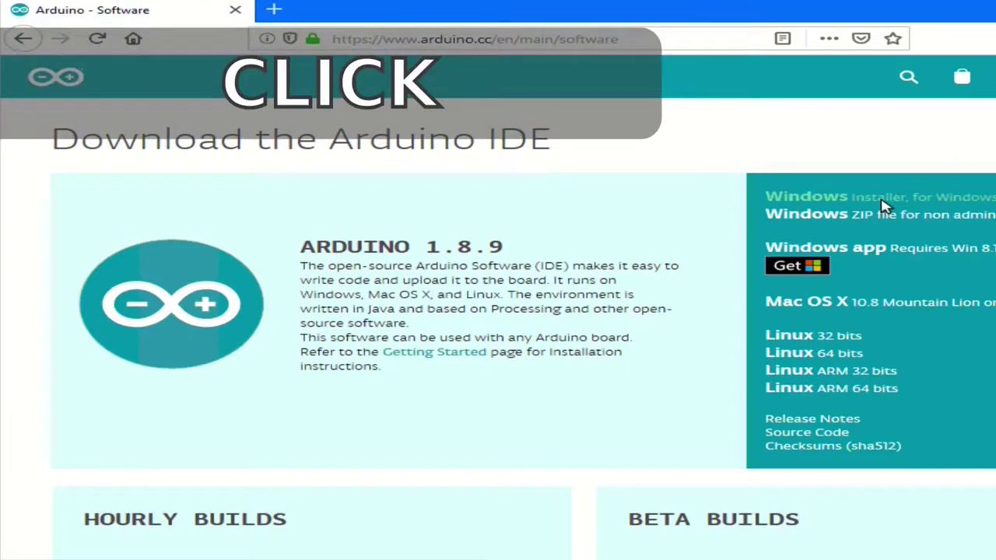
pyautogui.click(886, 204)
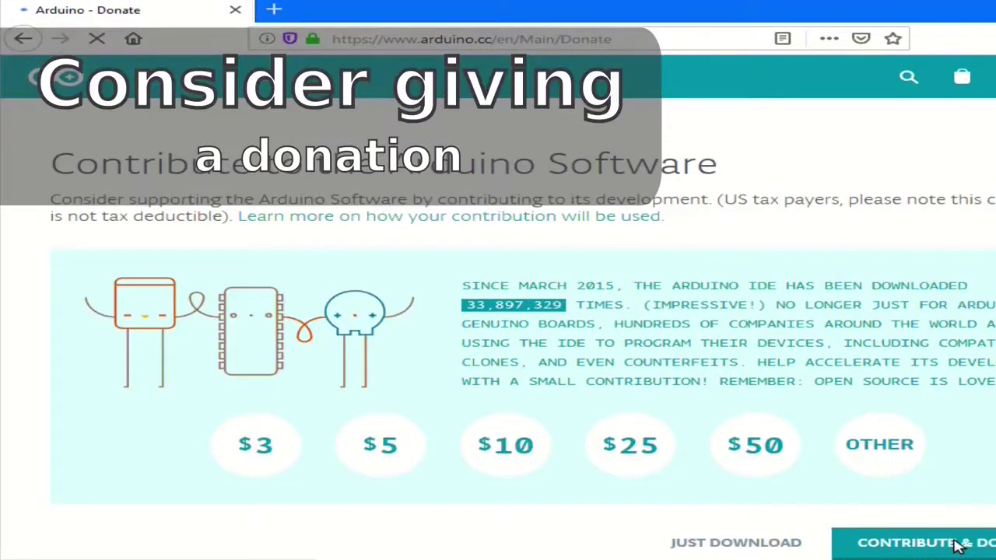
pyautogui.click(959, 547)
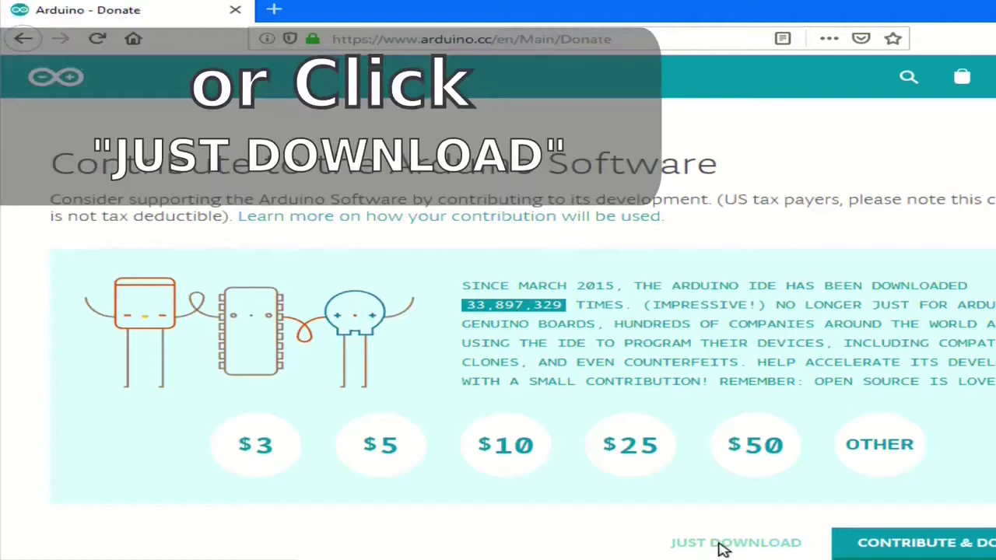
pyautogui.click(724, 547)
pyautogui.click(663, 284)
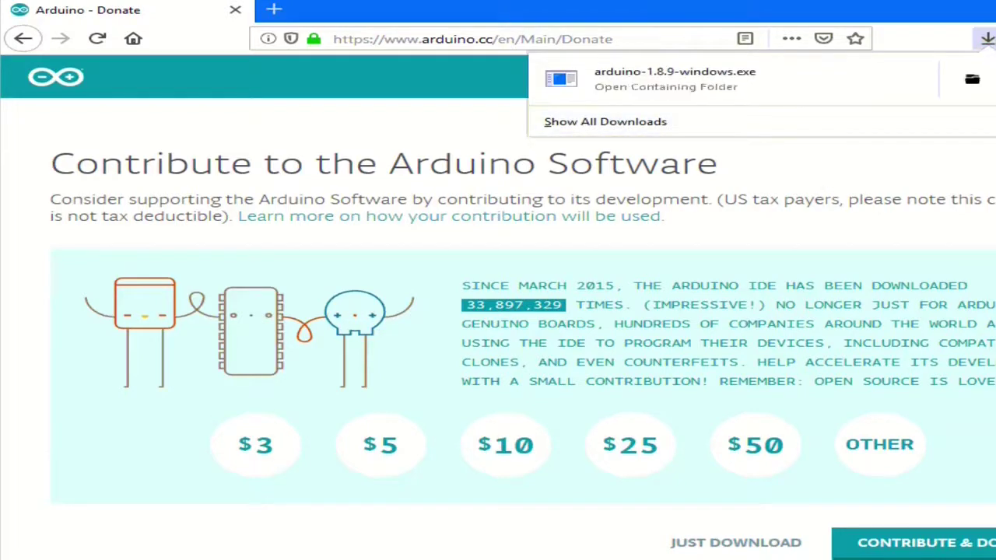
pyautogui.click(973, 81)
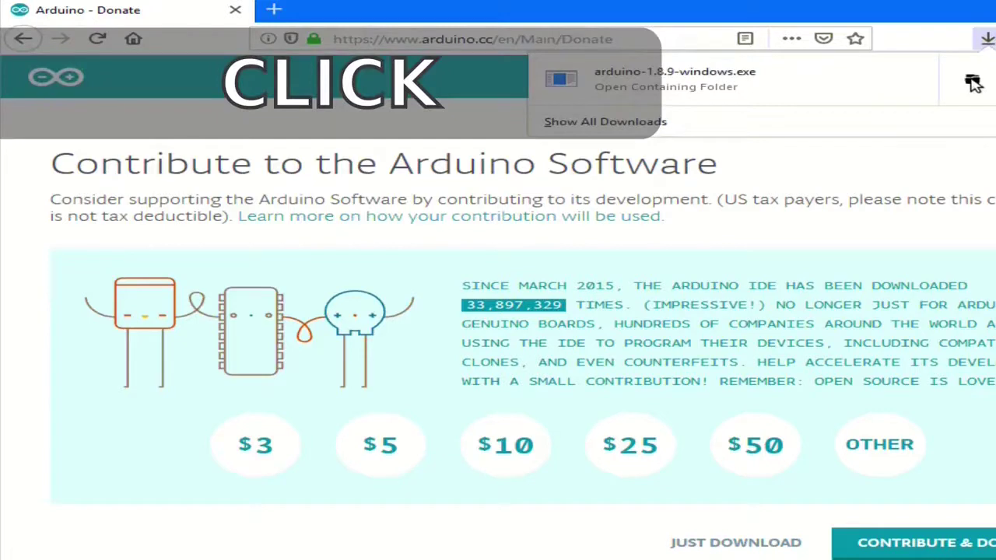
pyautogui.click(972, 81)
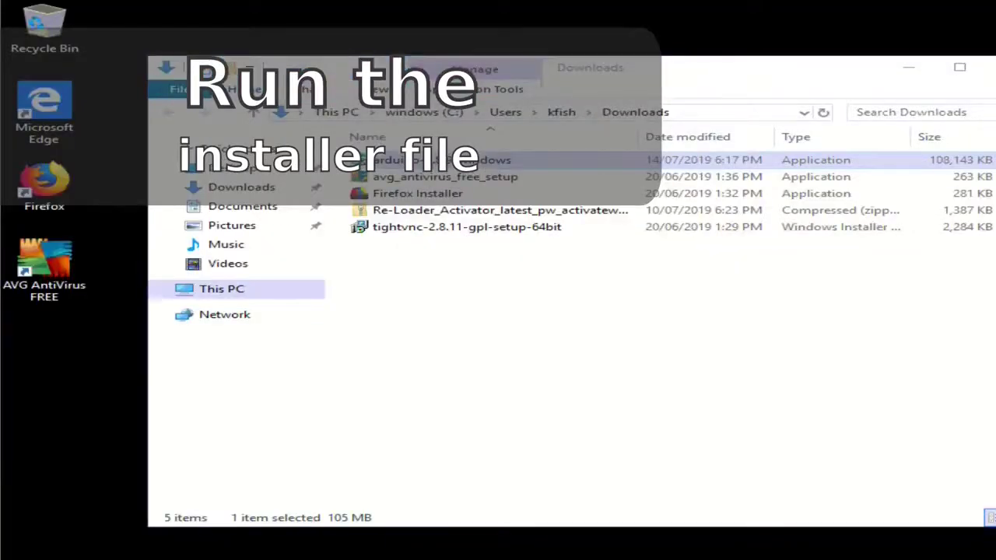
# - Run the downloaded Arduino 1.8.9 installer, accept its license, and install all components into C:\Program Files (x86)\Arduino
pyautogui.doubleClick(456, 166)
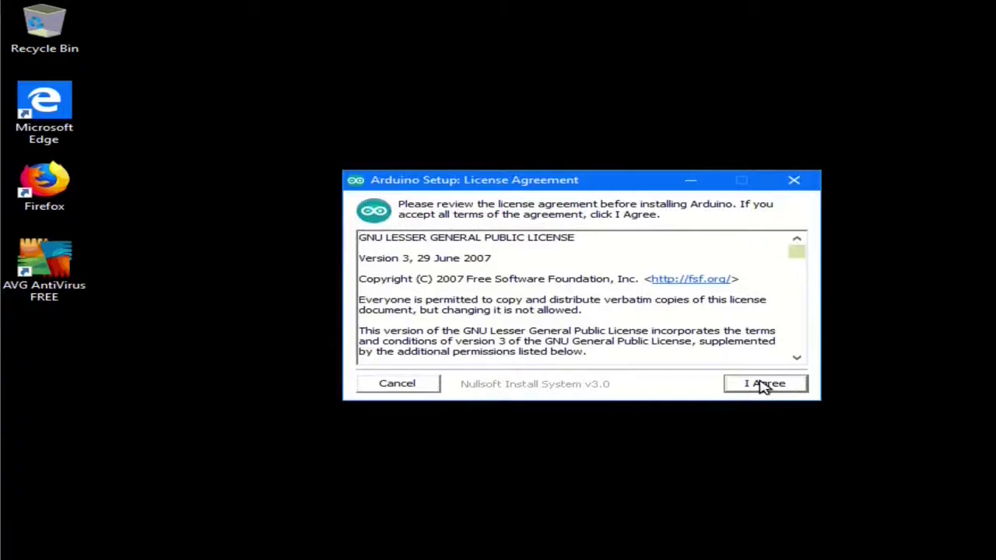
pyautogui.click(763, 384)
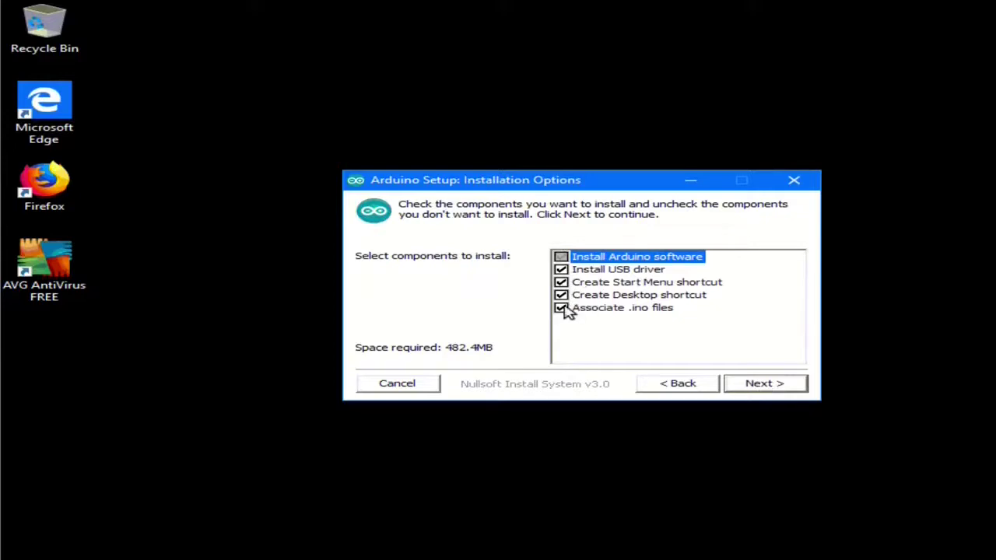
pyautogui.click(775, 385)
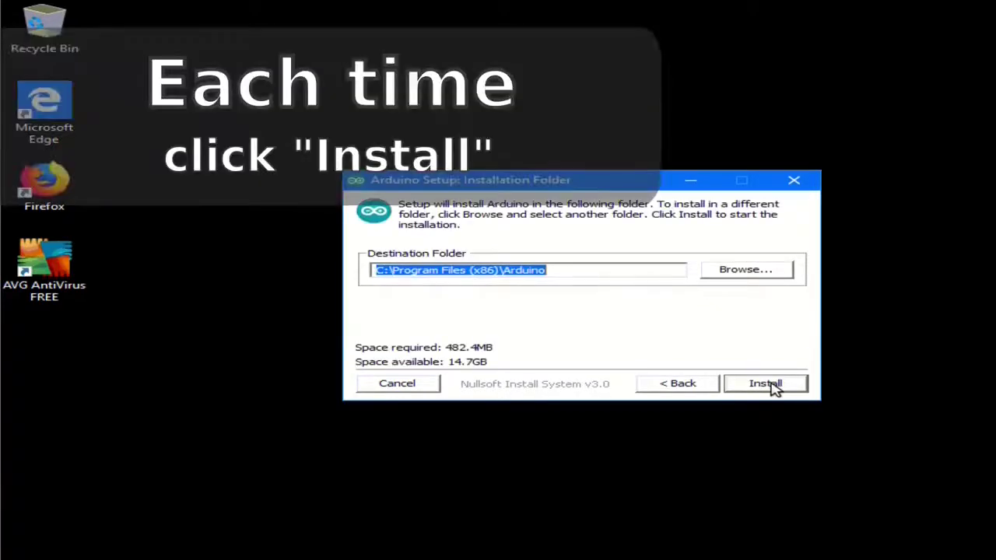
pyautogui.click(773, 386)
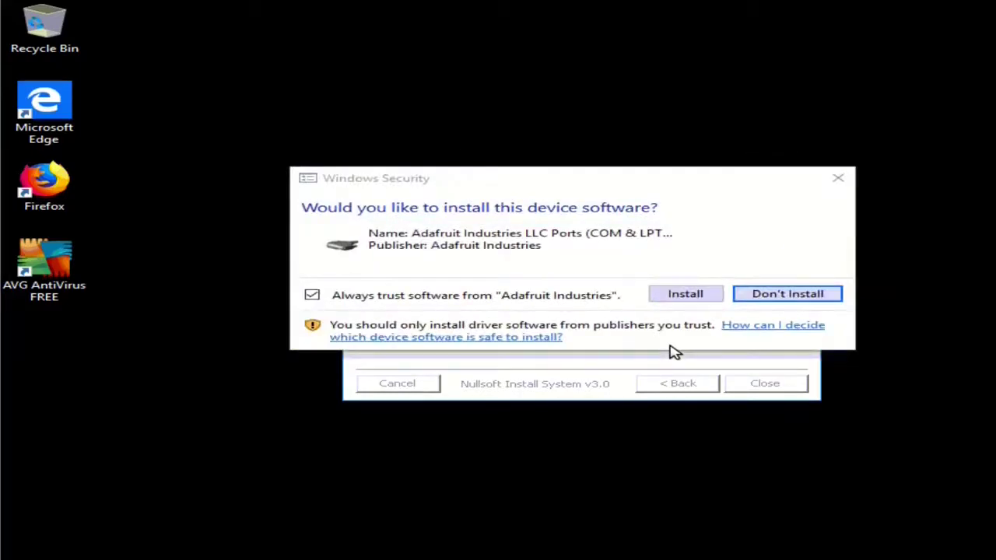
# - Install the Adafruit Industries, Arduino srl and Arduino LLC drivers, close the setup, and launch Arduino from its desktop shortcut
pyautogui.click(686, 295)
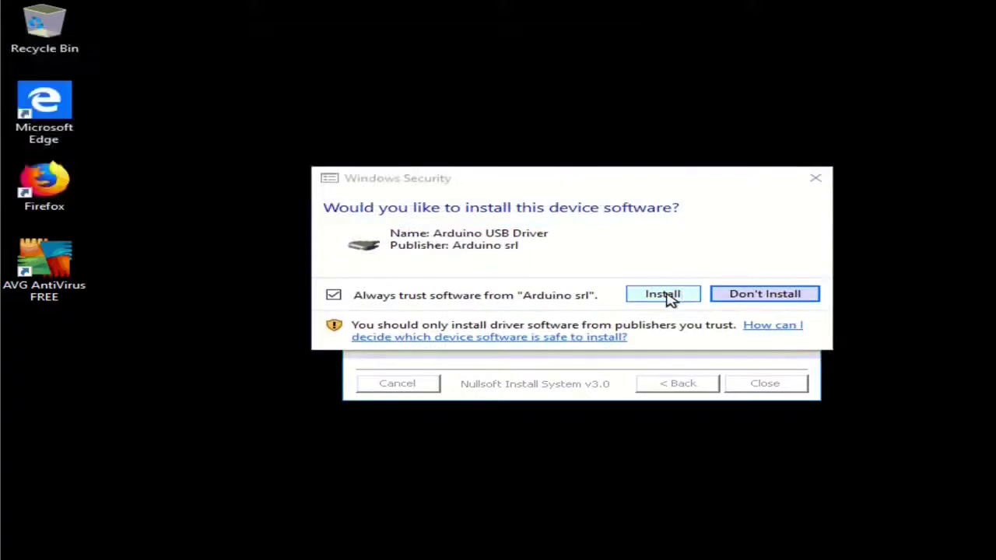
pyautogui.click(671, 299)
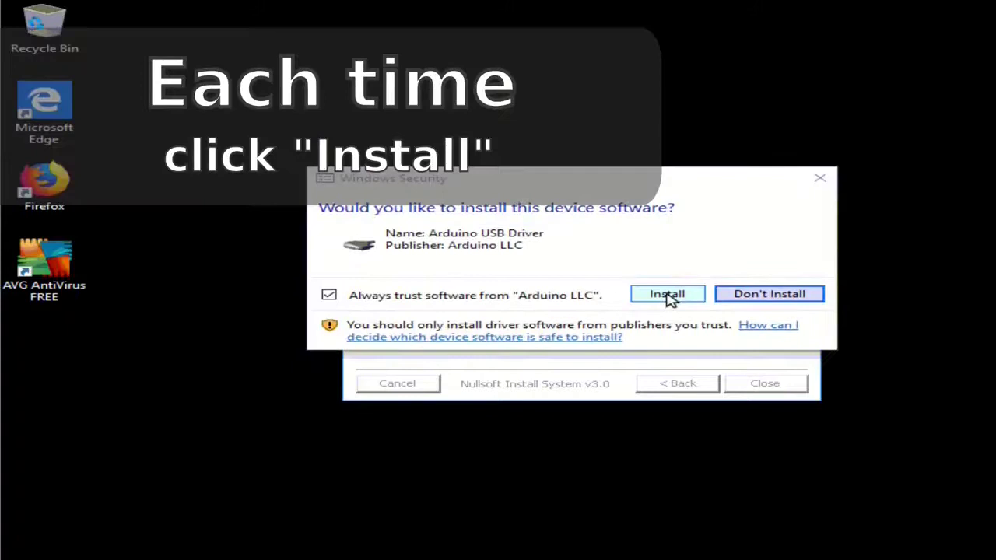
pyautogui.click(671, 299)
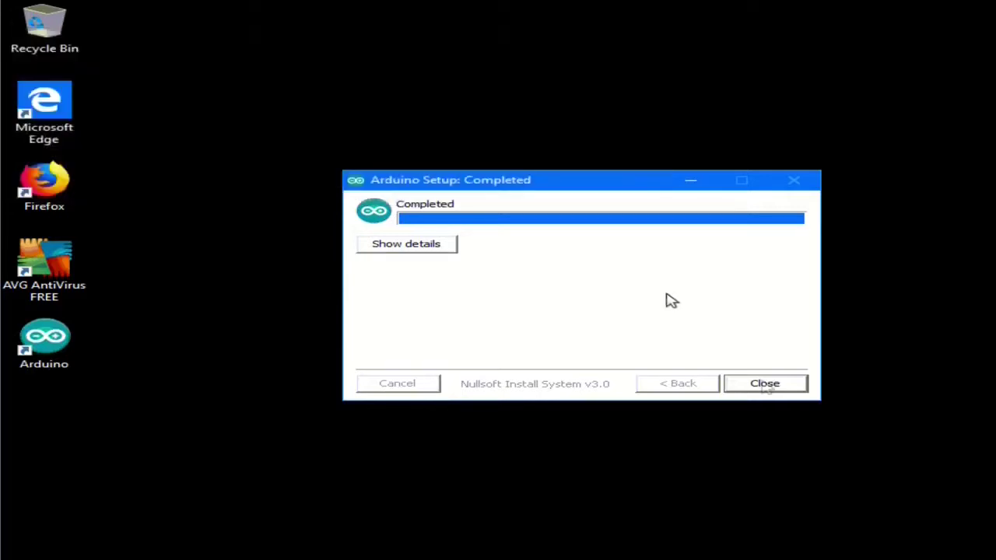
pyautogui.click(765, 385)
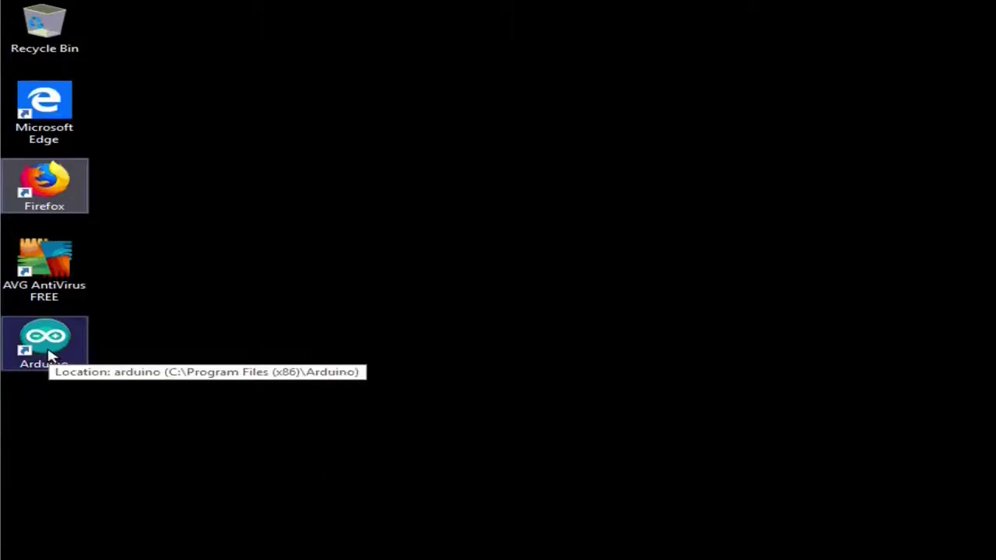
pyautogui.doubleClick(48, 357)
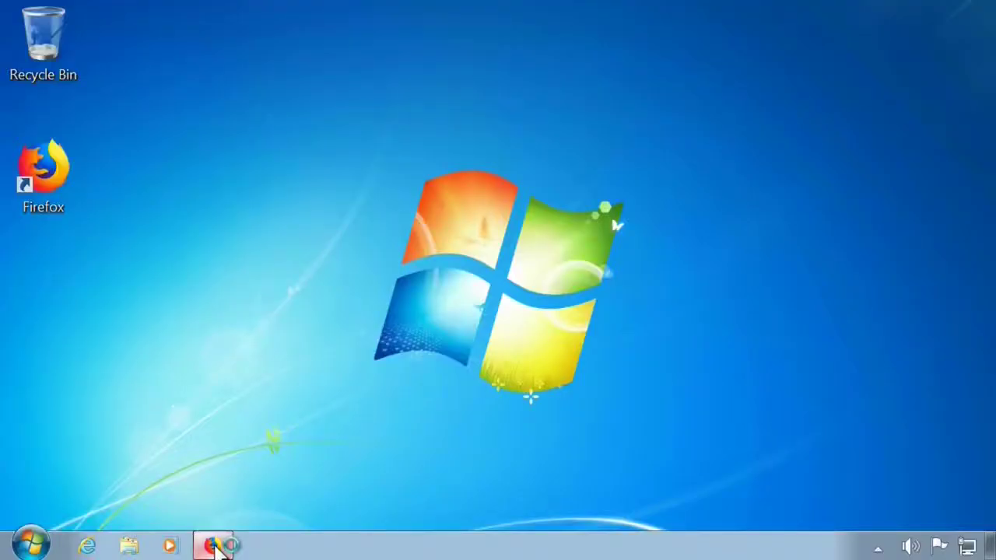
# - In Firefox, search the web for arduino ide and bring up the Download the Arduino IDE section of the Arduino software page
pyautogui.click(215, 546)
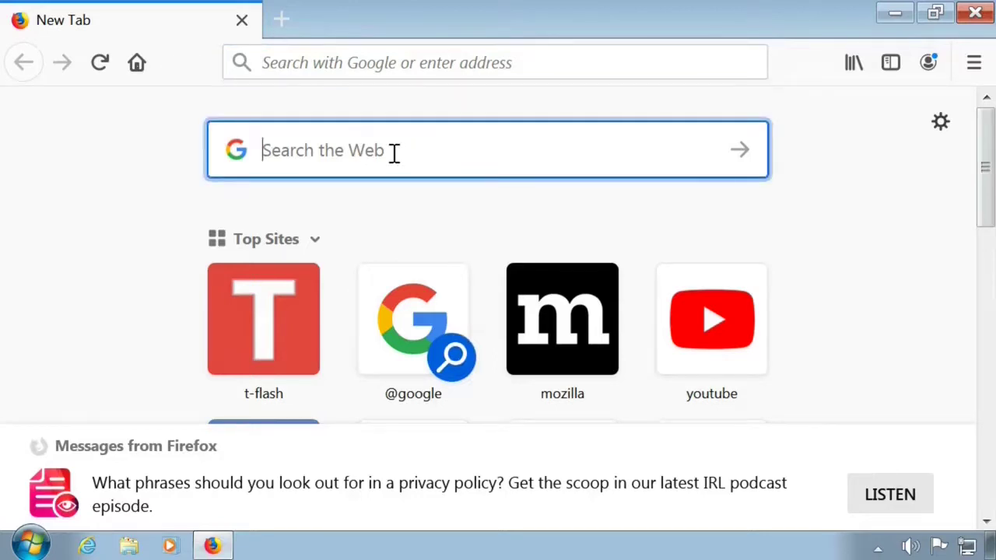
pyautogui.write('a')
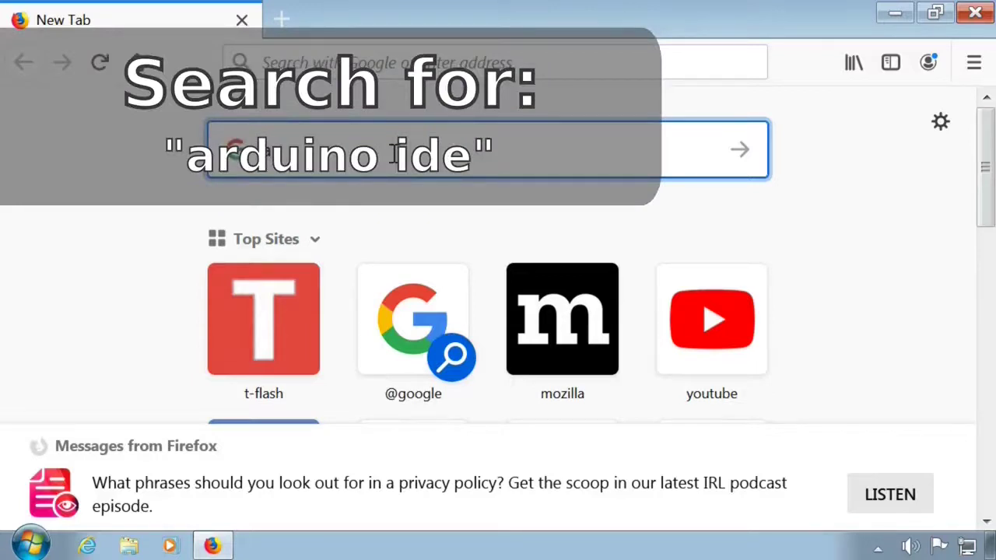
pyautogui.write('rduino ide')
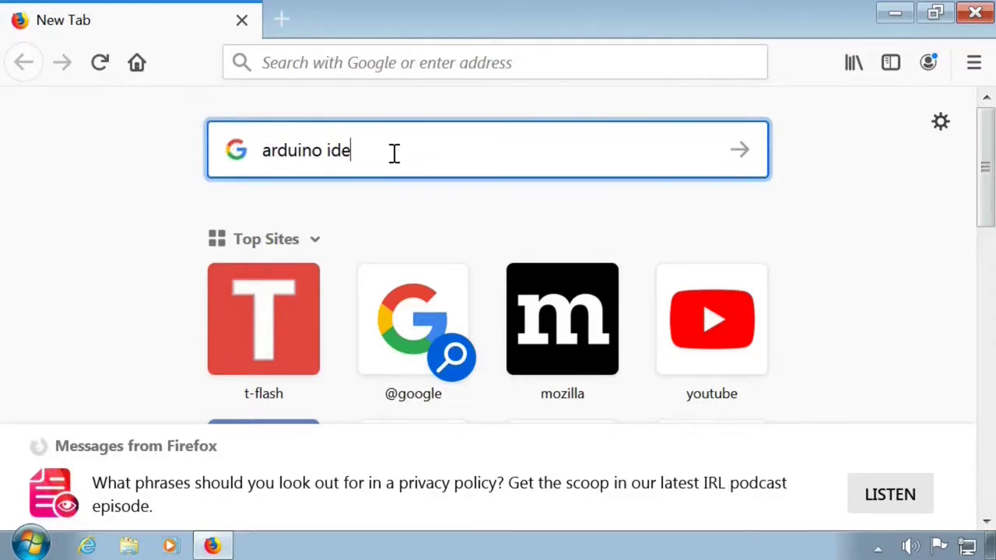
pyautogui.press('Return')
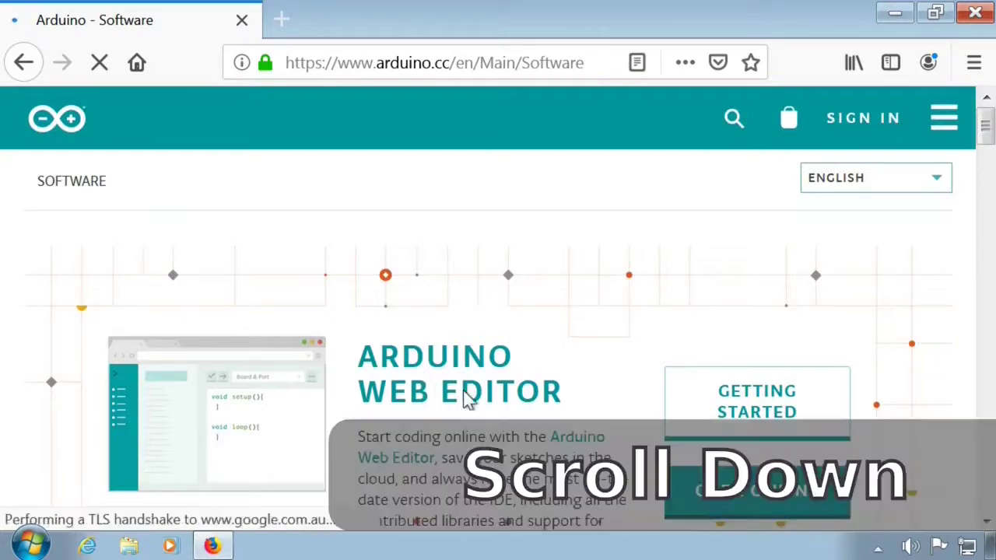
pyautogui.scroll(-3, 464, 393)
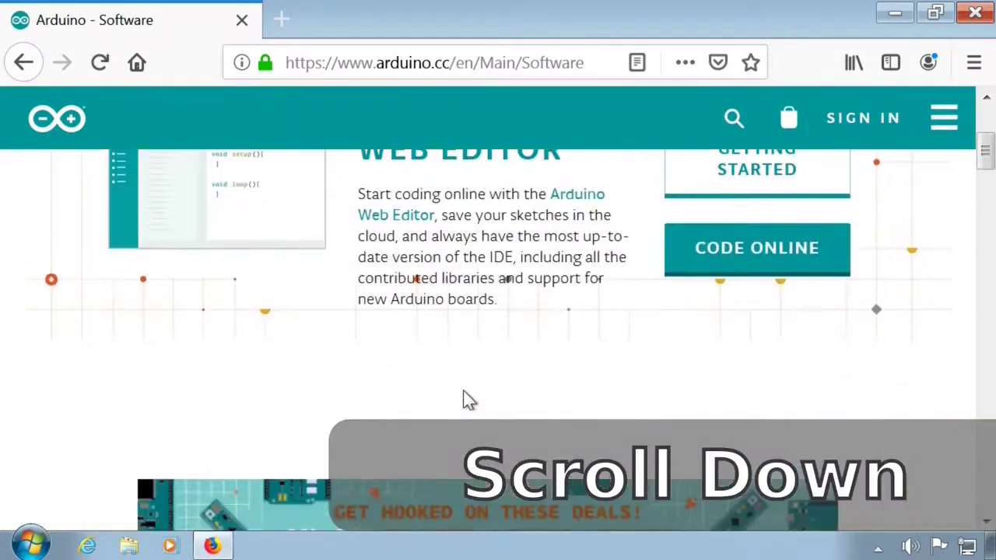
pyautogui.scroll(-3, 464, 398)
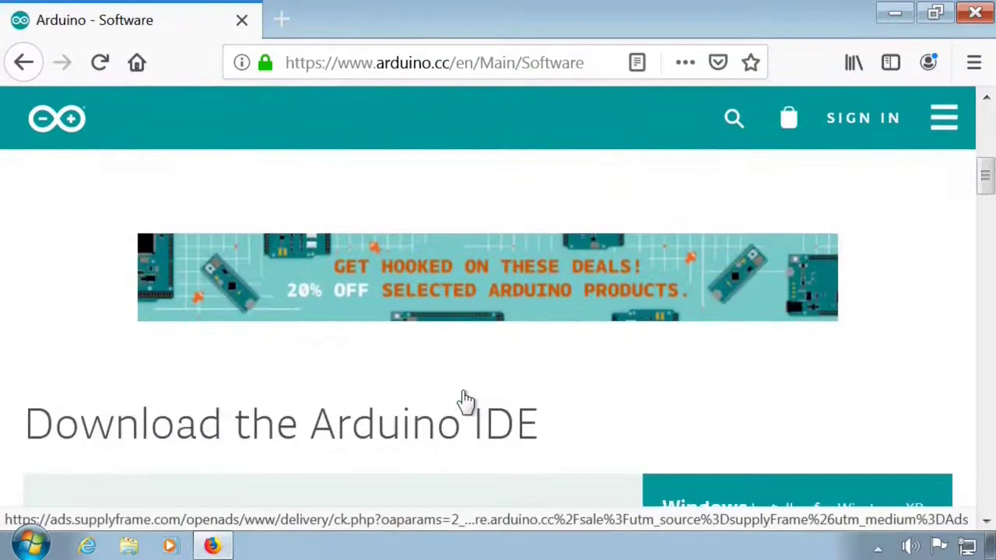
# - Download the Windows installer for Arduino 1.8.9 without contributing, save arduino-1.8.9-windows.exe, and close the browser
pyautogui.scroll(-2, 465, 401)
pyautogui.scroll(-2, 465, 400)
pyautogui.scroll(2, 471, 398)
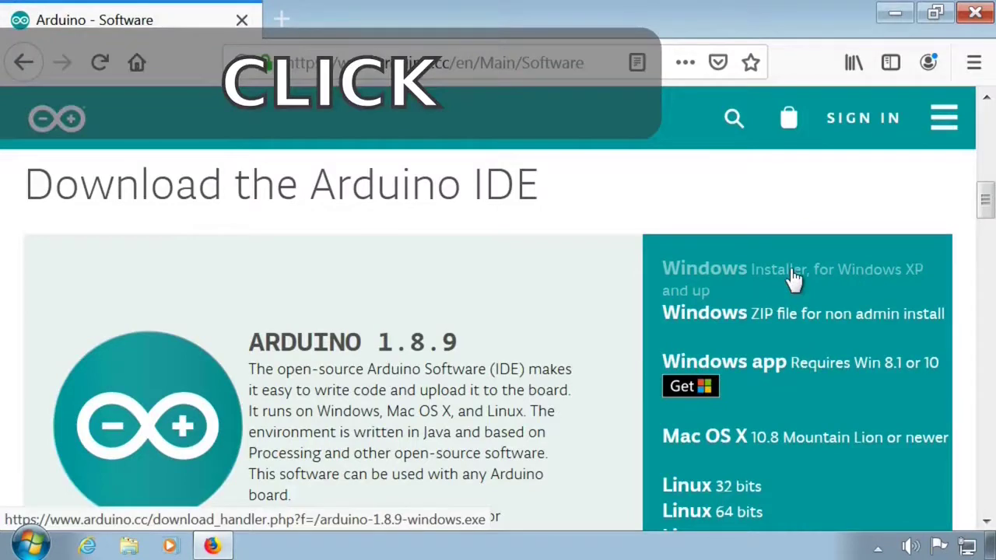
pyautogui.click(794, 278)
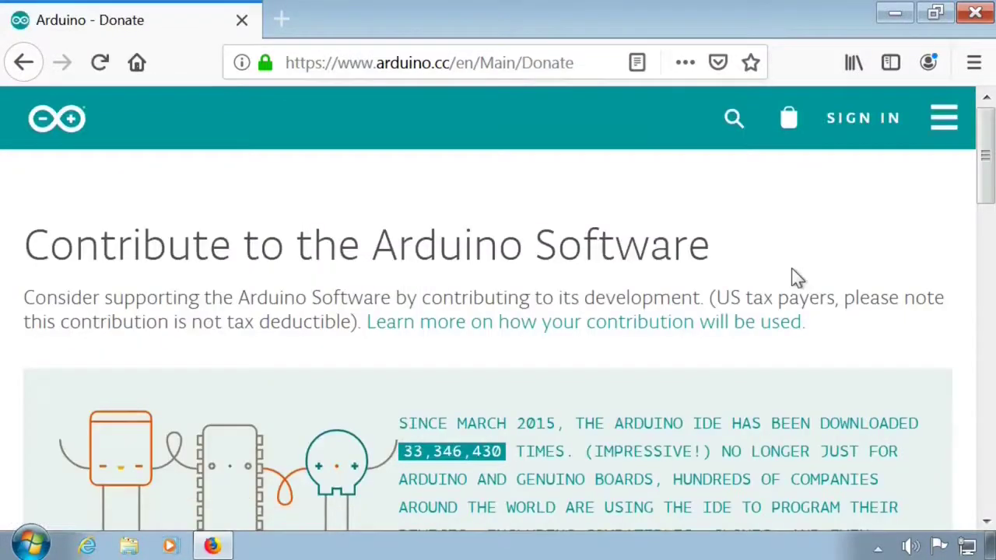
pyautogui.scroll(-8, 777, 316)
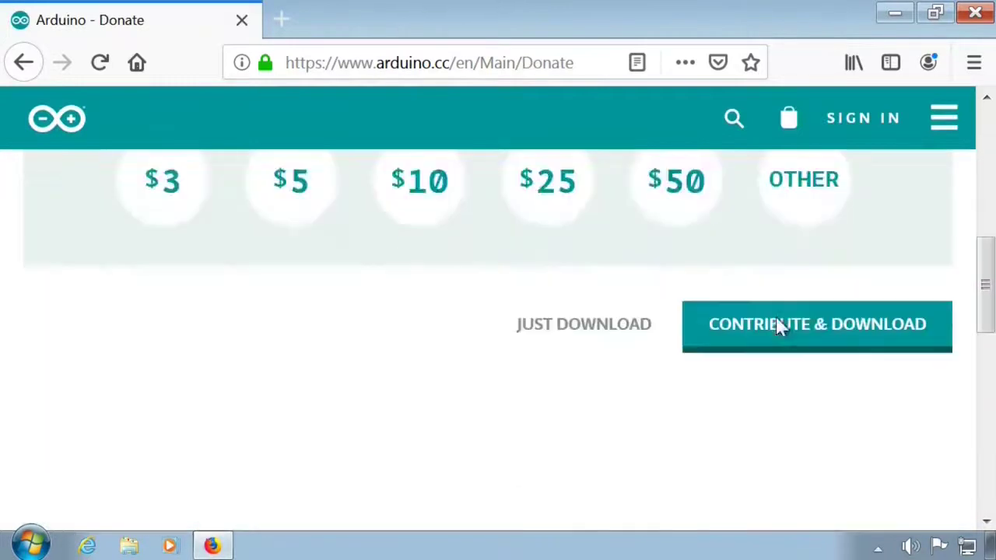
pyautogui.scroll(2, 776, 317)
pyautogui.scroll(3, 776, 316)
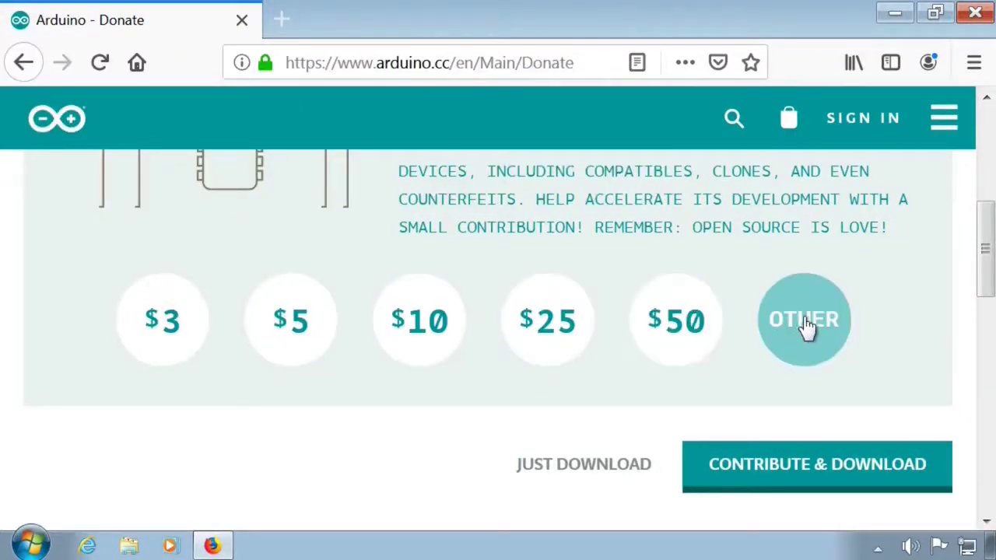
pyautogui.click(775, 471)
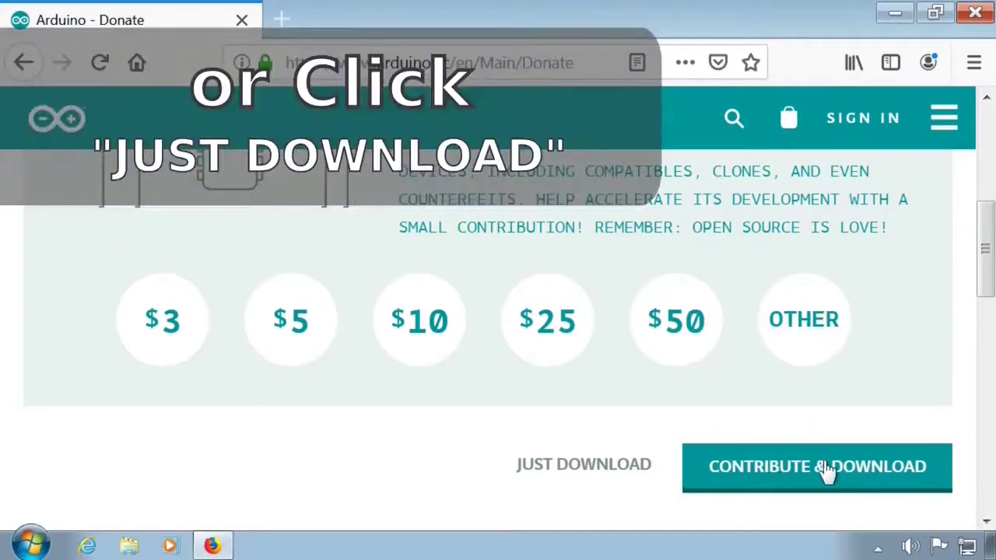
pyautogui.click(582, 467)
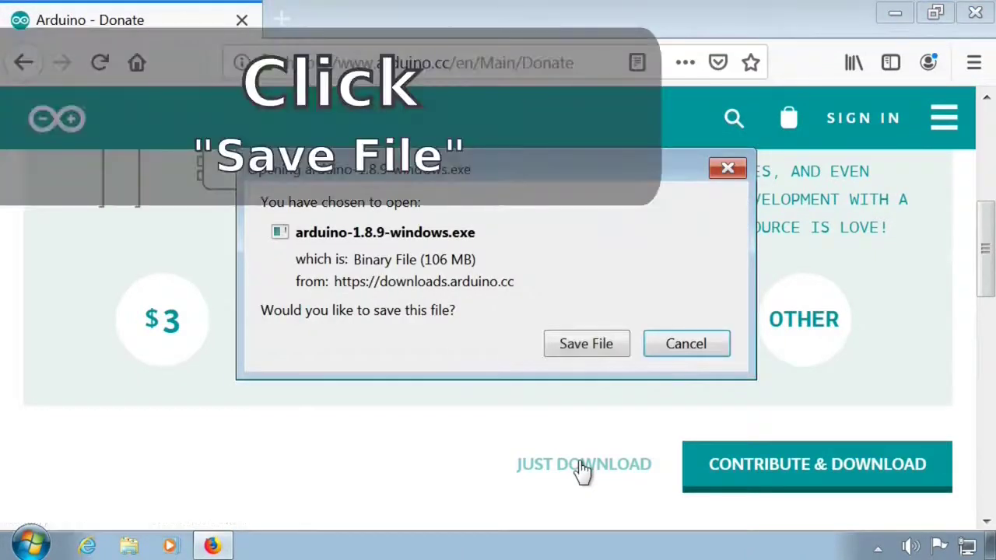
pyautogui.click(596, 351)
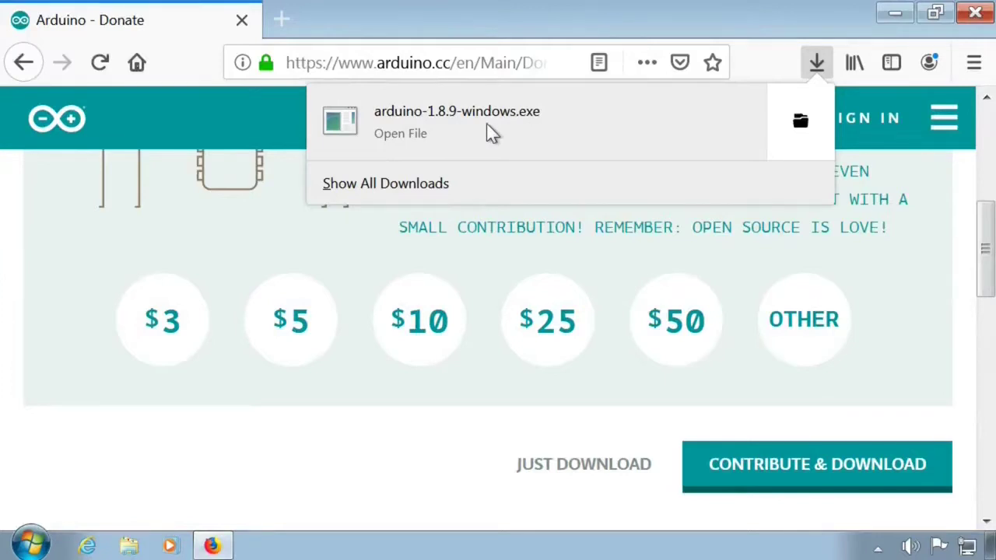
pyautogui.click(976, 15)
pyautogui.click(975, 16)
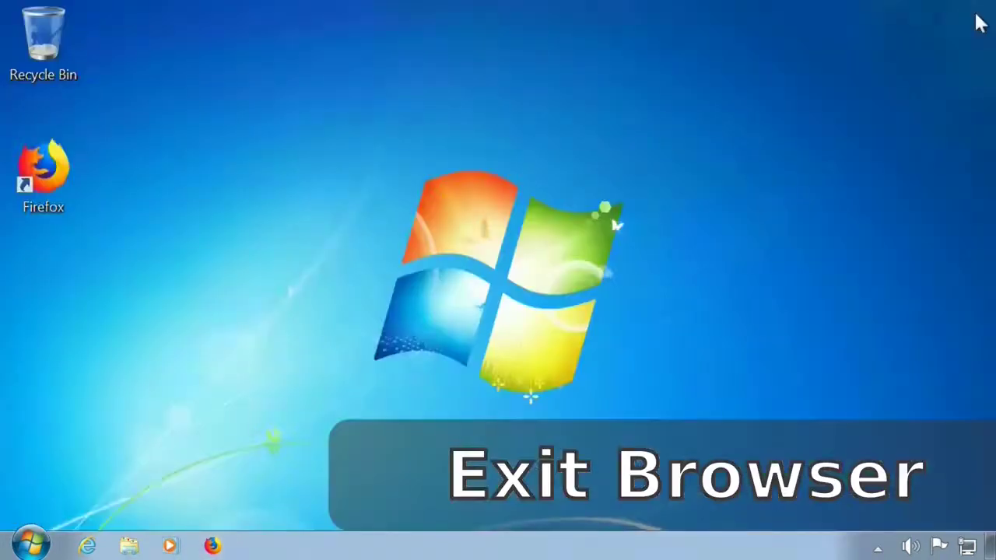
# - Run the arduino-1.8.9-windows installer from the Downloads folder, allow it past the security warning, and close the folder window
pyautogui.click(129, 545)
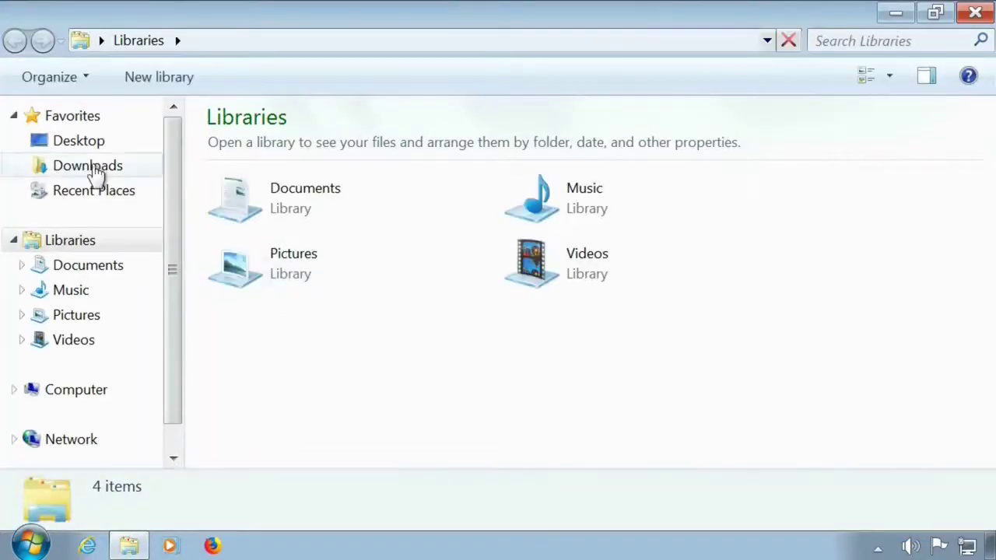
pyautogui.click(95, 173)
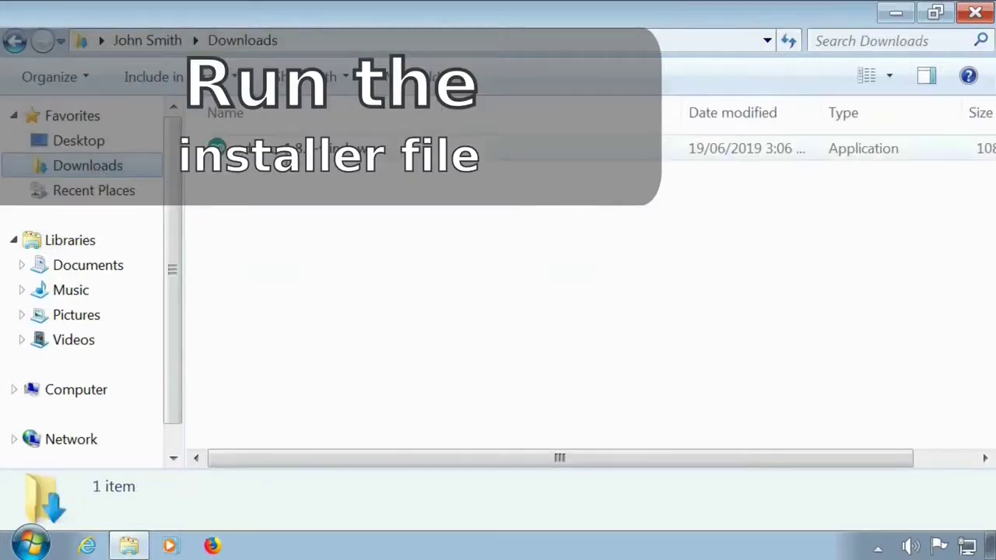
pyautogui.click(272, 159)
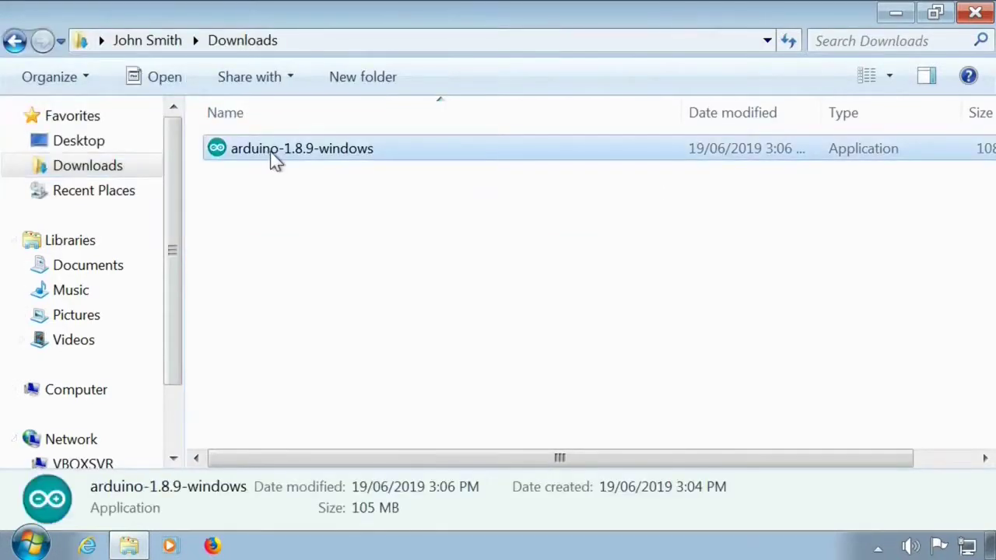
pyautogui.doubleClick(274, 159)
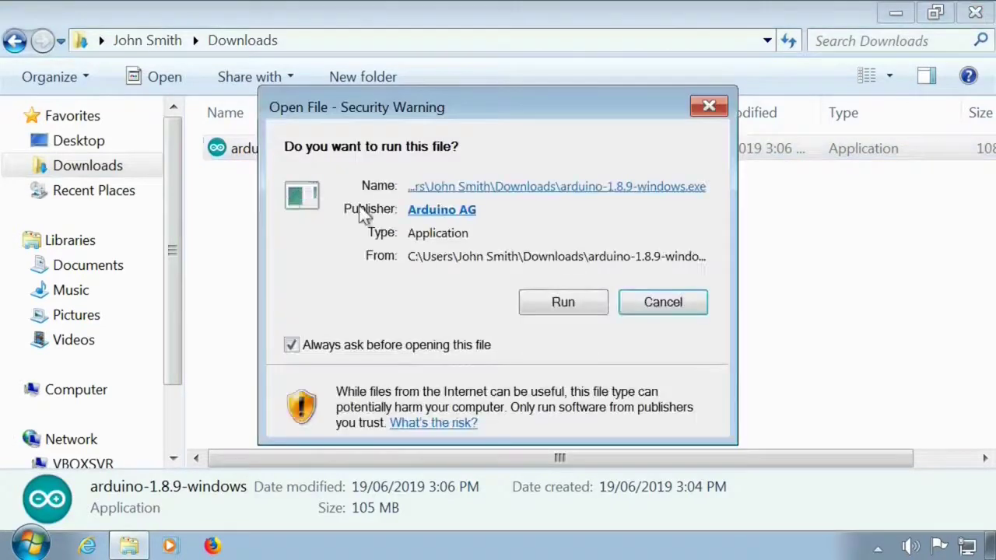
pyautogui.click(557, 306)
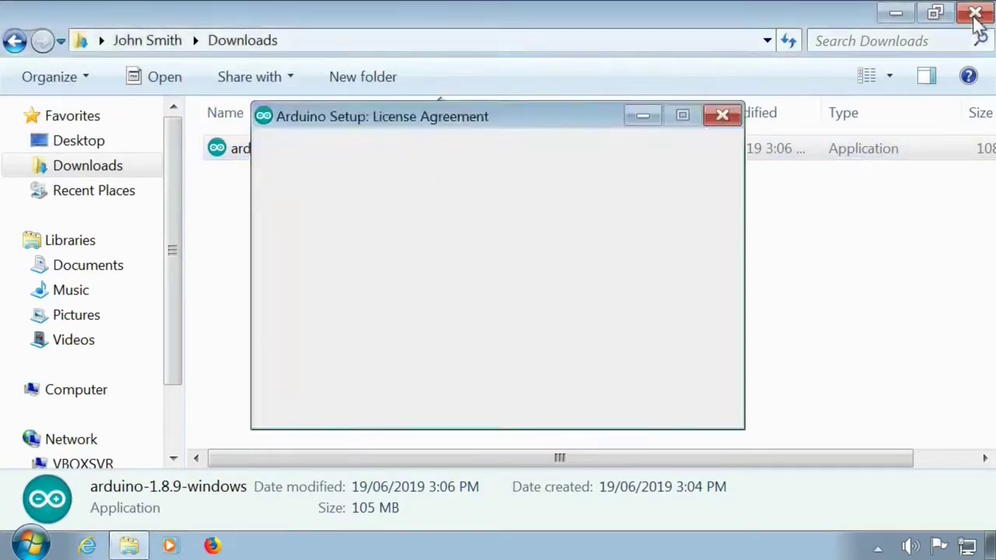
pyautogui.click(974, 15)
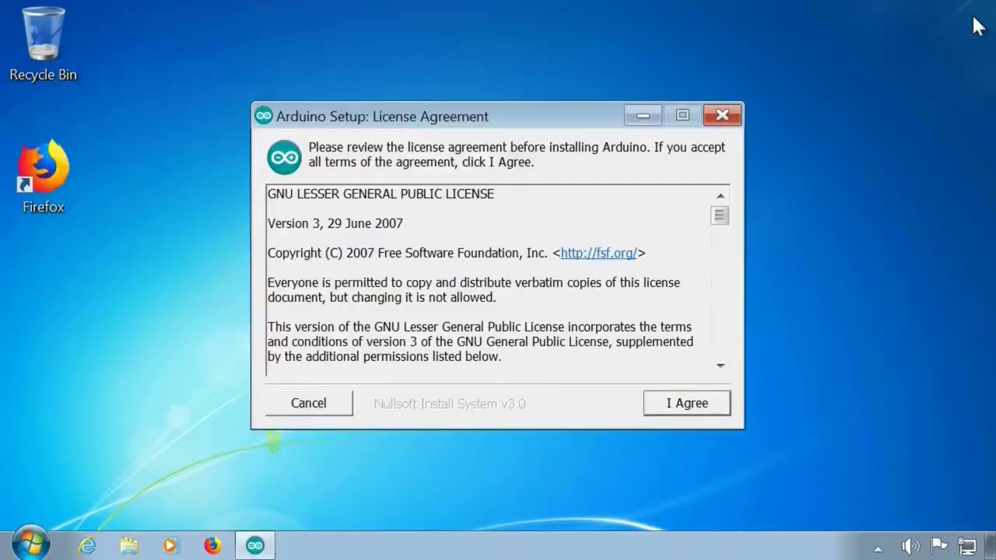
# - Accept the Arduino license and install all components into C:\Program Files (x86)\Arduino
pyautogui.click(671, 404)
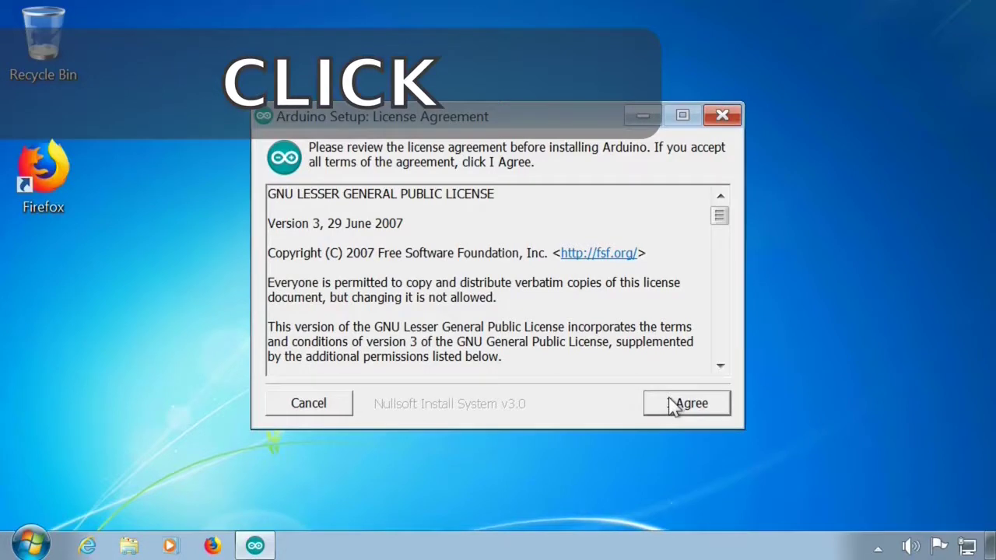
pyautogui.click(674, 406)
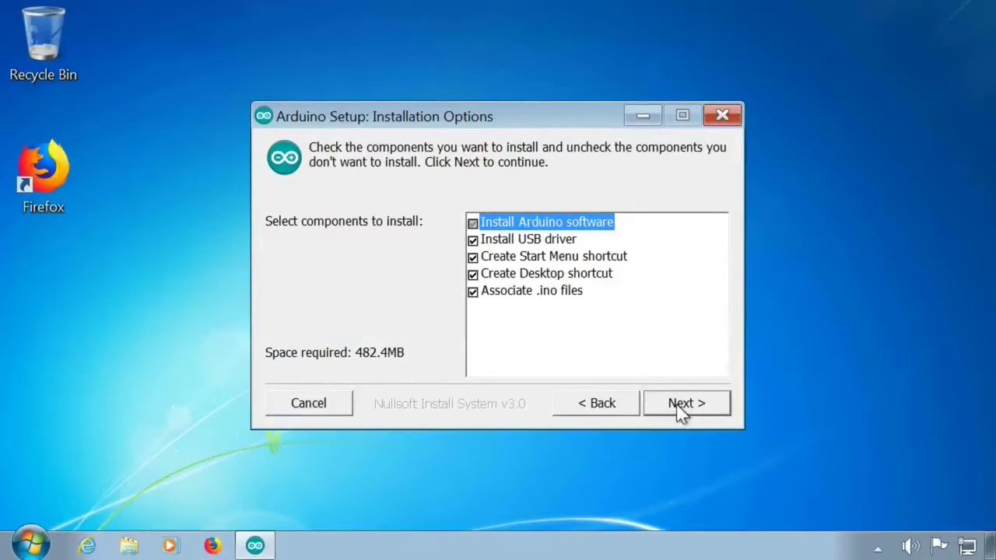
pyautogui.click(681, 411)
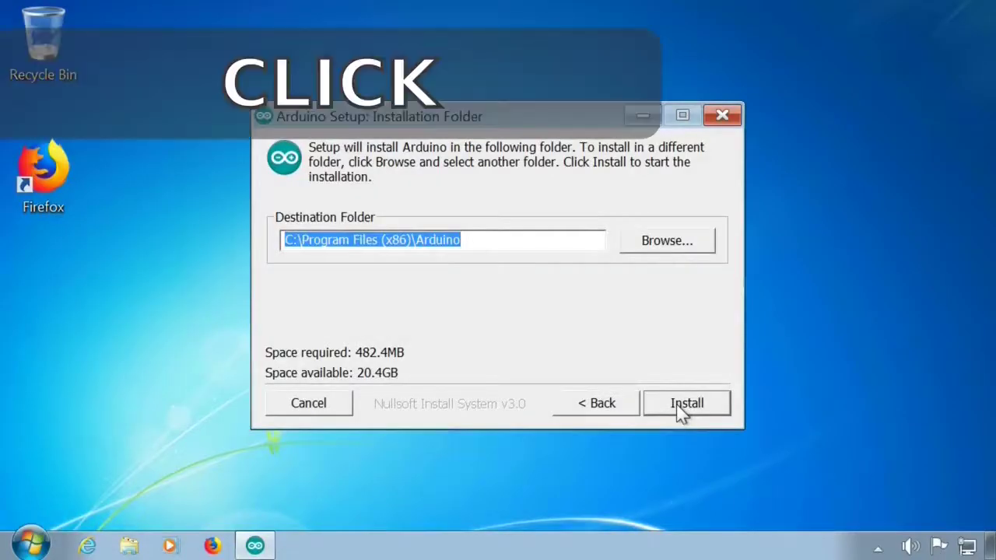
pyautogui.click(678, 405)
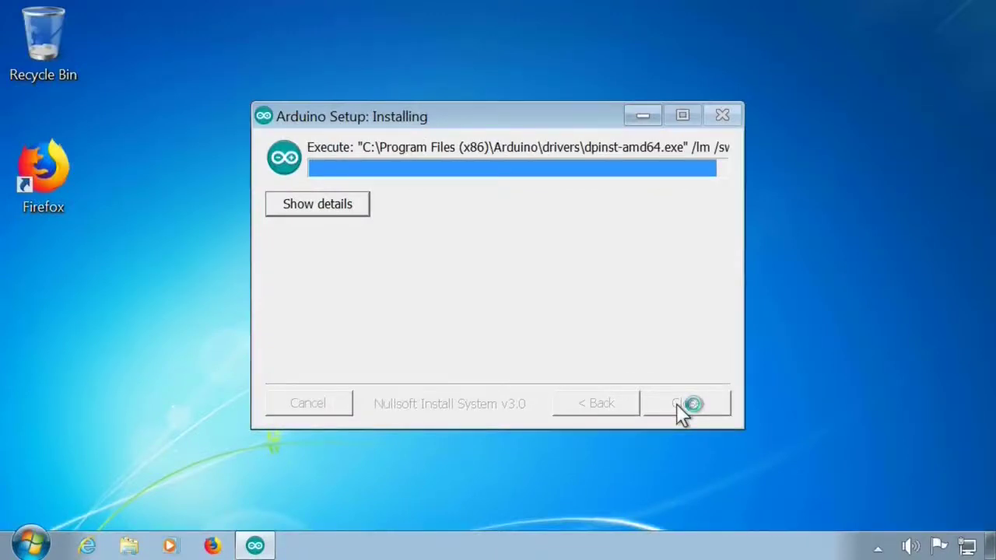
# - Install the Adafruit Industries driver and the remaining device software, and close the Arduino setup
pyautogui.click(484, 265)
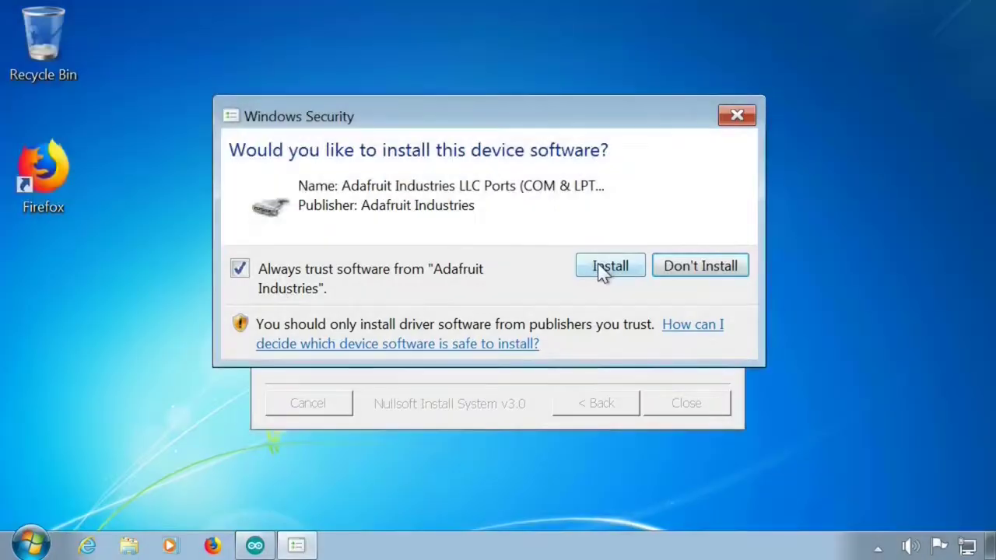
pyautogui.click(603, 268)
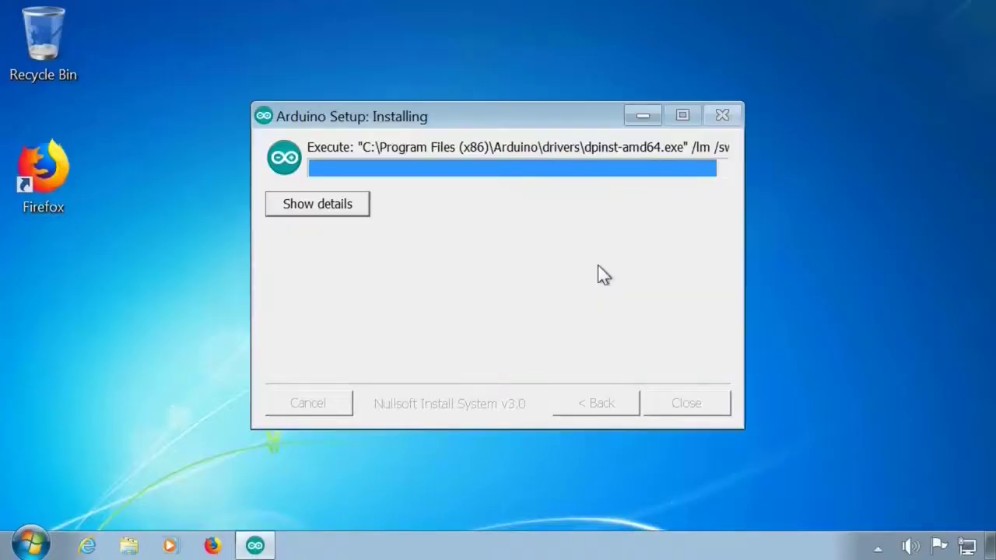
pyautogui.click(596, 273)
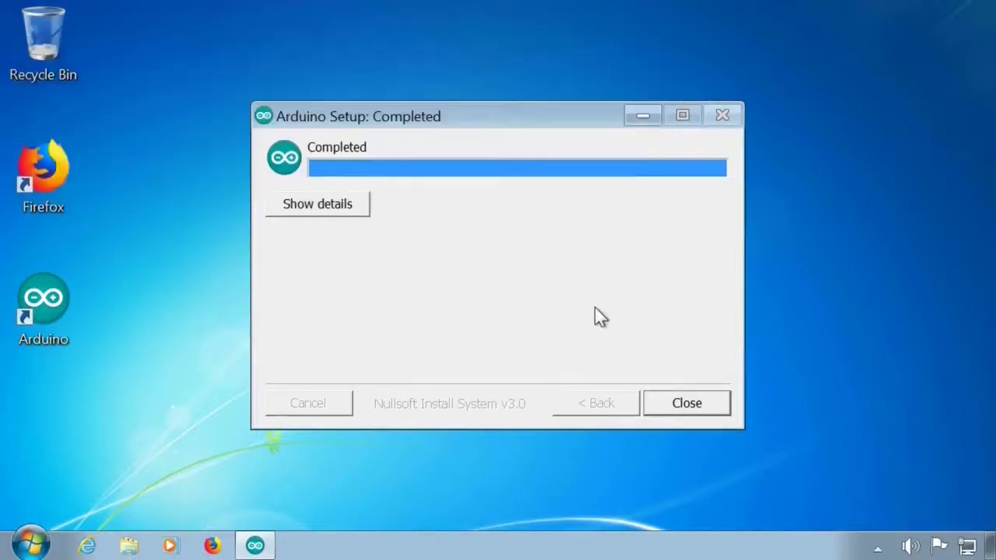
pyautogui.click(686, 405)
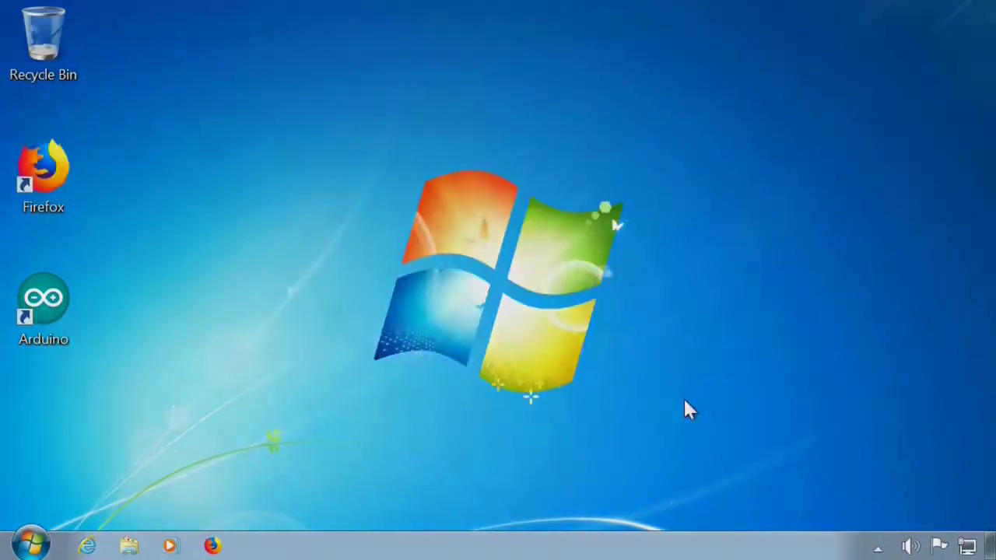
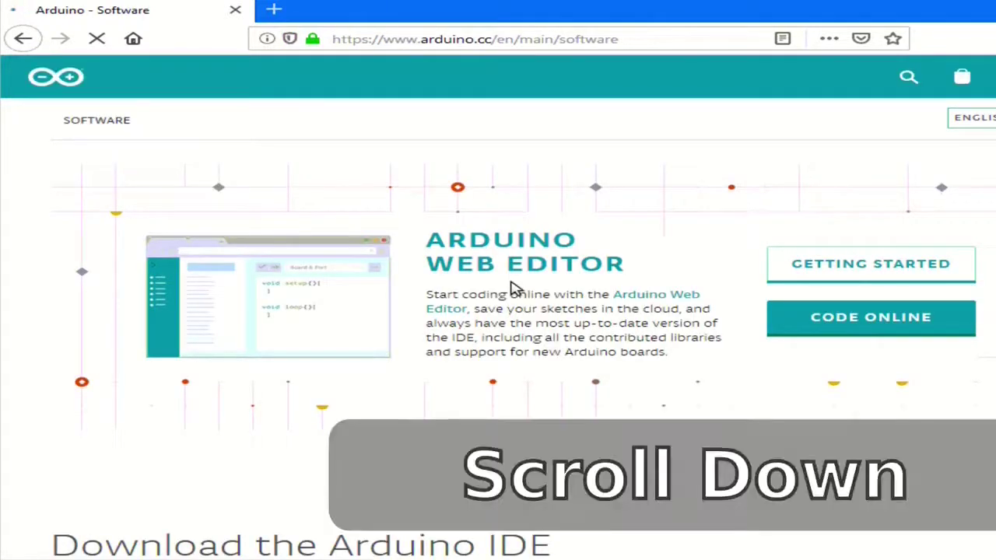
# - On the Windows 10 computer, download and save arduino-1.8.9-windows.exe without contributing, and open its containing folder
pyautogui.scroll(-5, 514, 288)
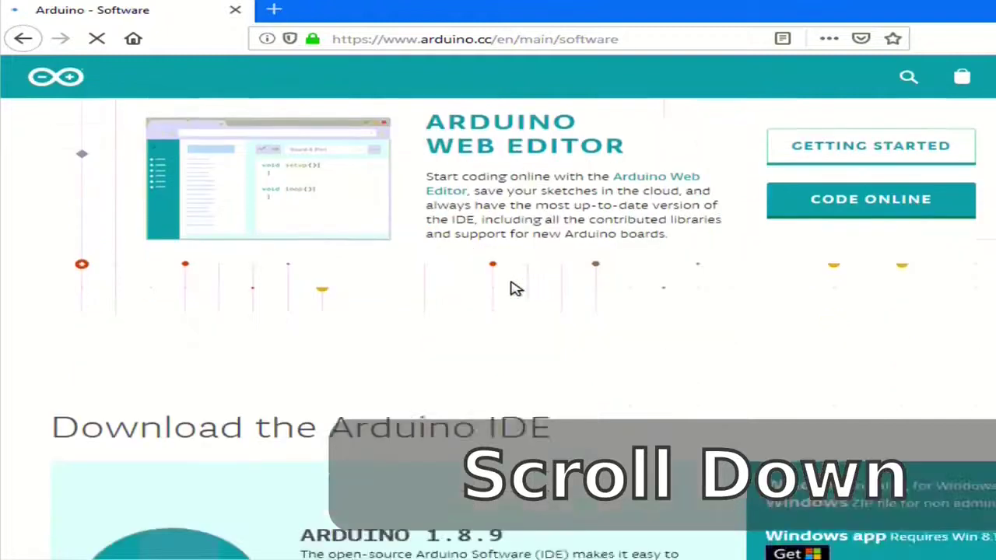
pyautogui.scroll(-2, 514, 288)
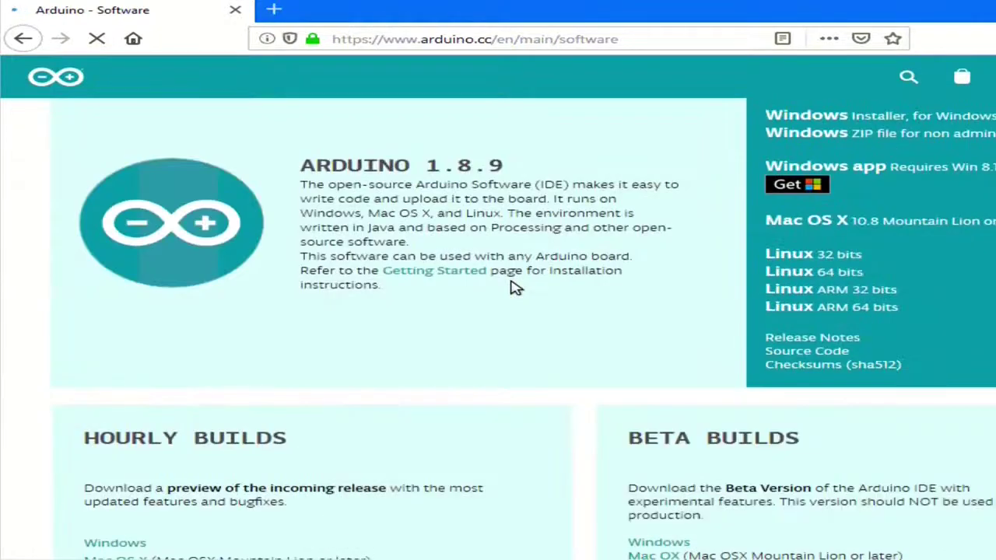
pyautogui.scroll(1, 515, 286)
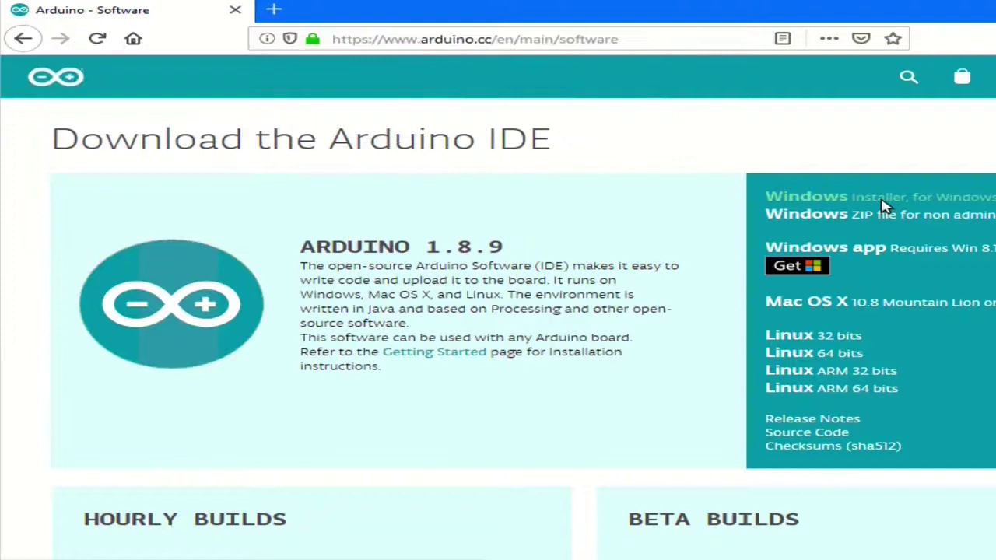
pyautogui.click(884, 205)
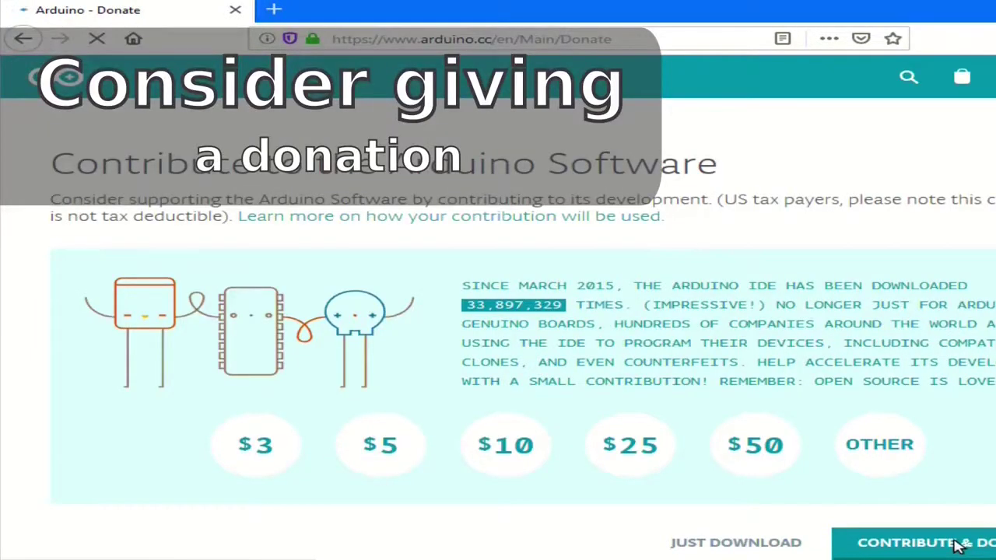
pyautogui.click(957, 548)
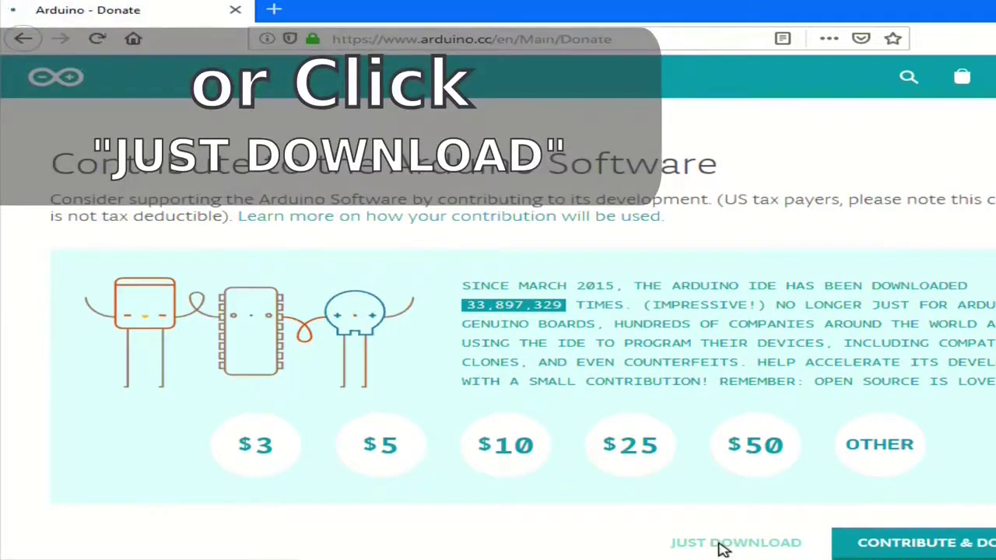
pyautogui.click(725, 544)
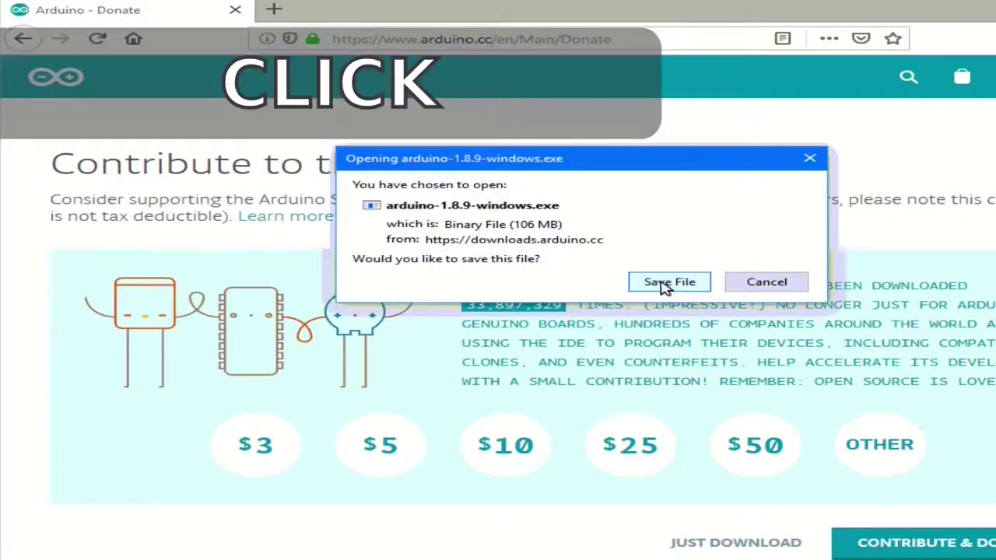
pyautogui.click(666, 284)
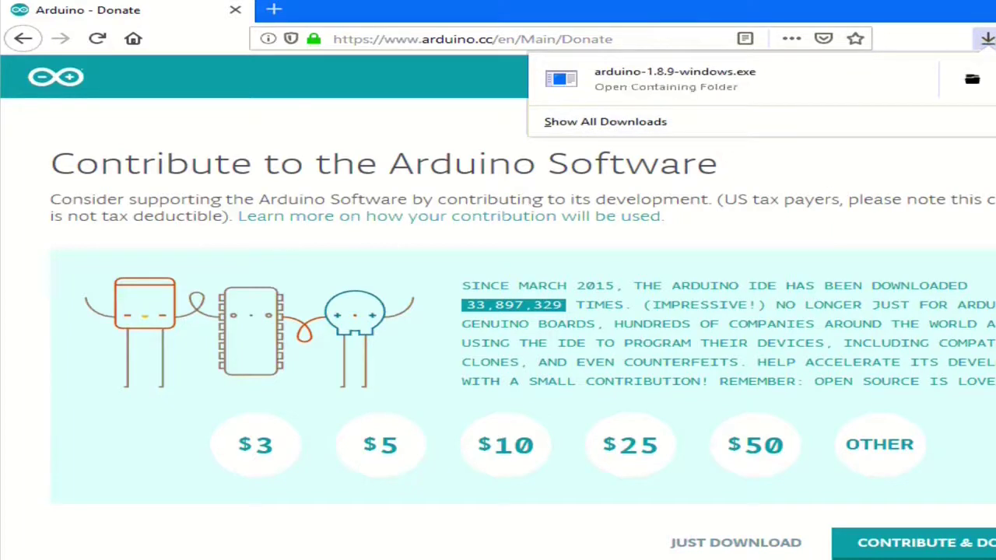
pyautogui.click(973, 82)
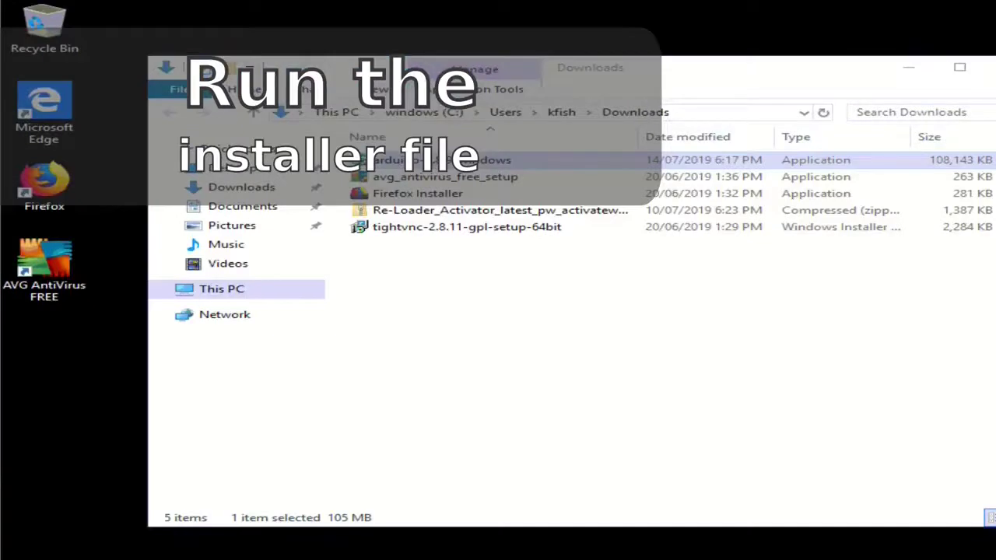
# - Run the downloaded Arduino 1.8.9 installer, accept its license, and start installing all components into C:\Program Files (x86)\Arduino
pyautogui.doubleClick(458, 167)
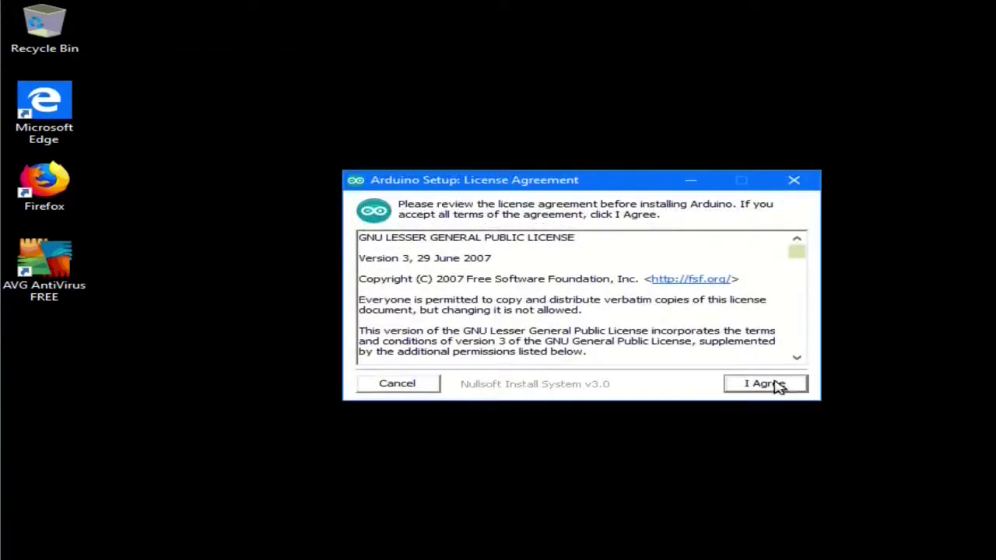
pyautogui.click(763, 386)
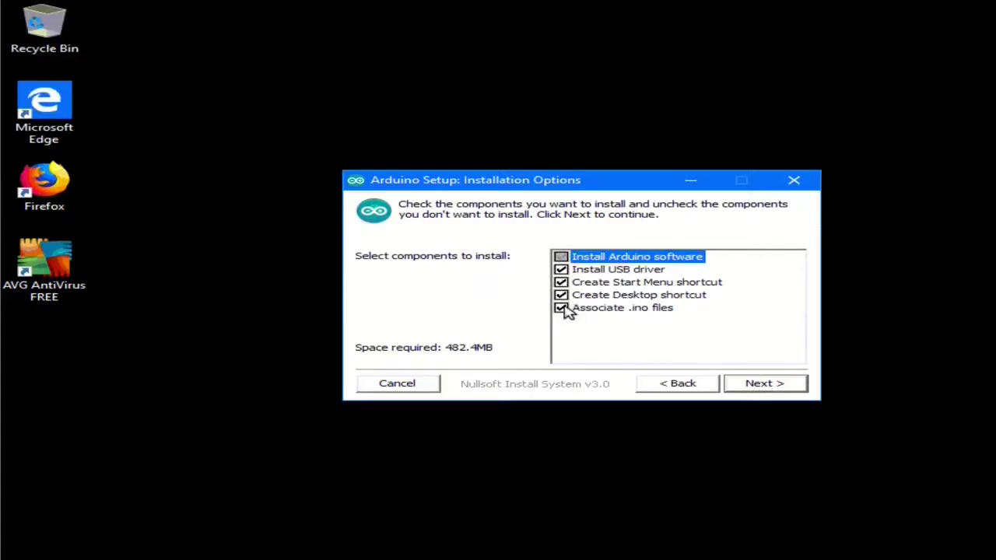
pyautogui.click(773, 384)
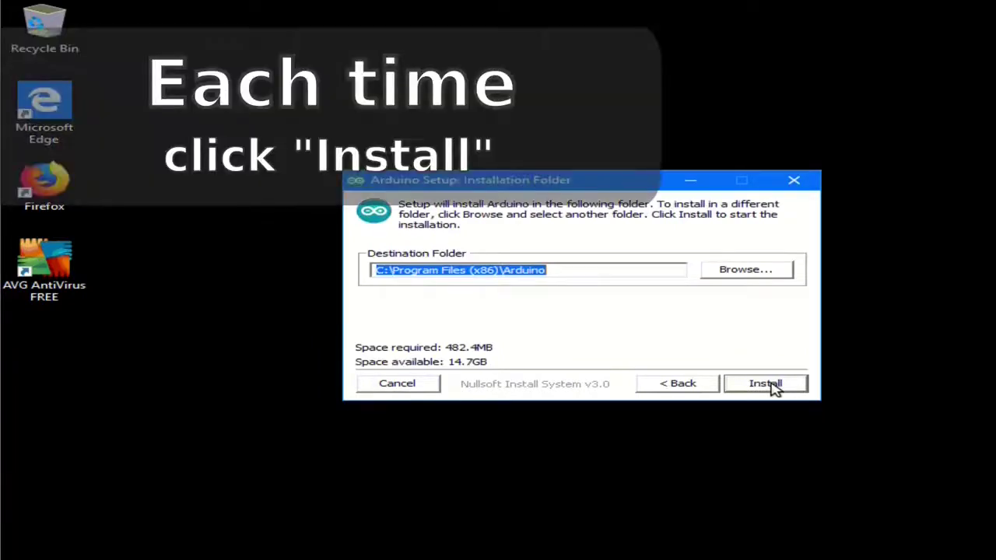
pyautogui.click(767, 384)
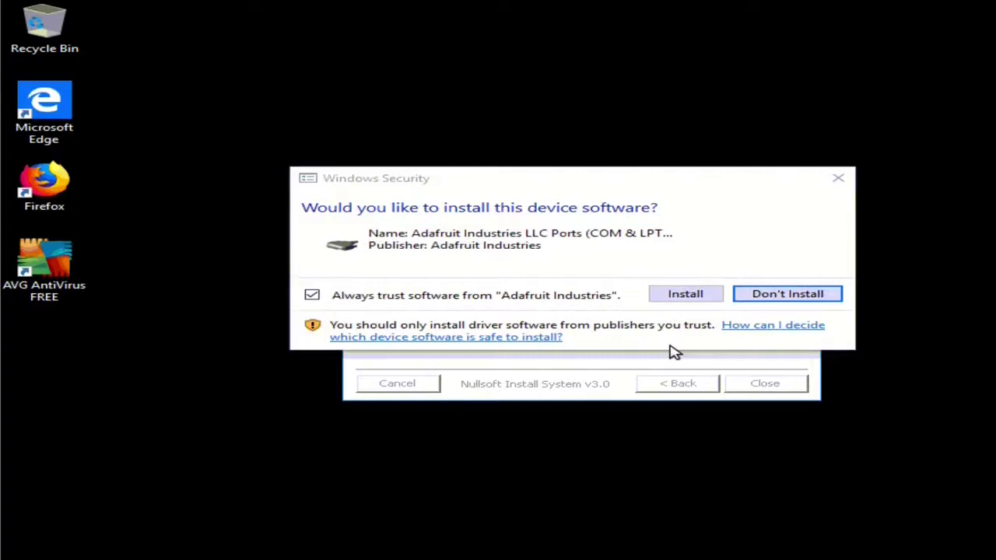
# - Finish the setup by installing the Adafruit Industries, Arduino srl and Arduino LLC device software, and launch Arduino from the desktop
pyautogui.click(685, 295)
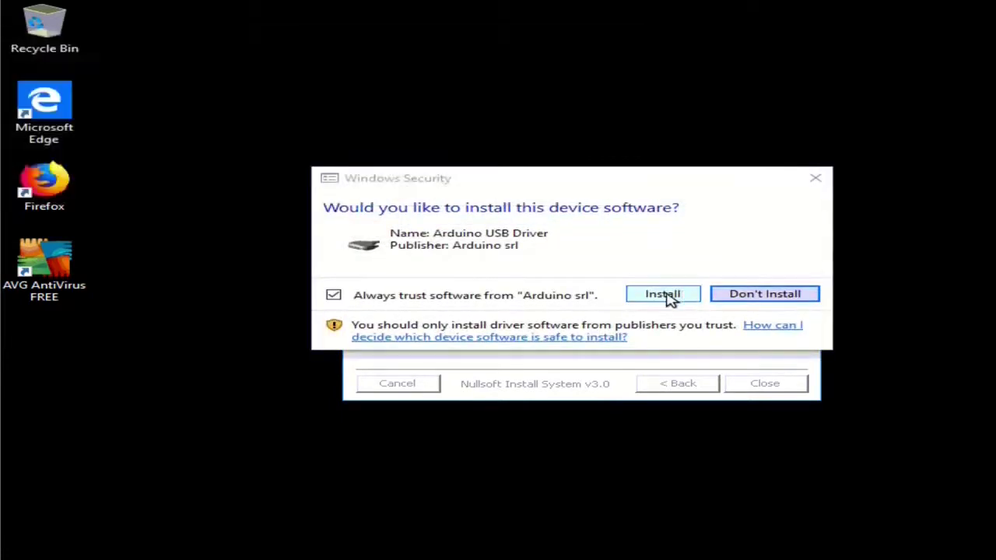
pyautogui.click(669, 299)
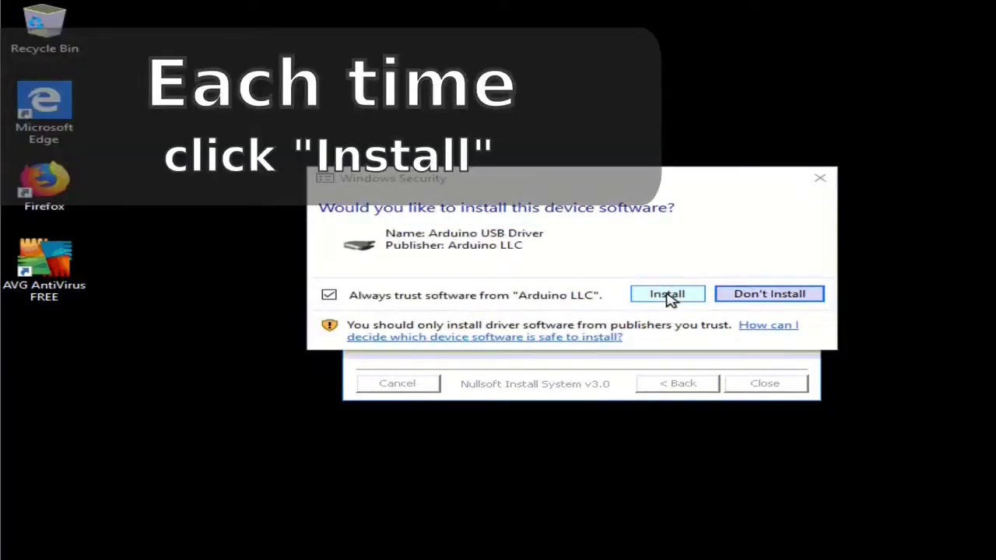
pyautogui.click(669, 297)
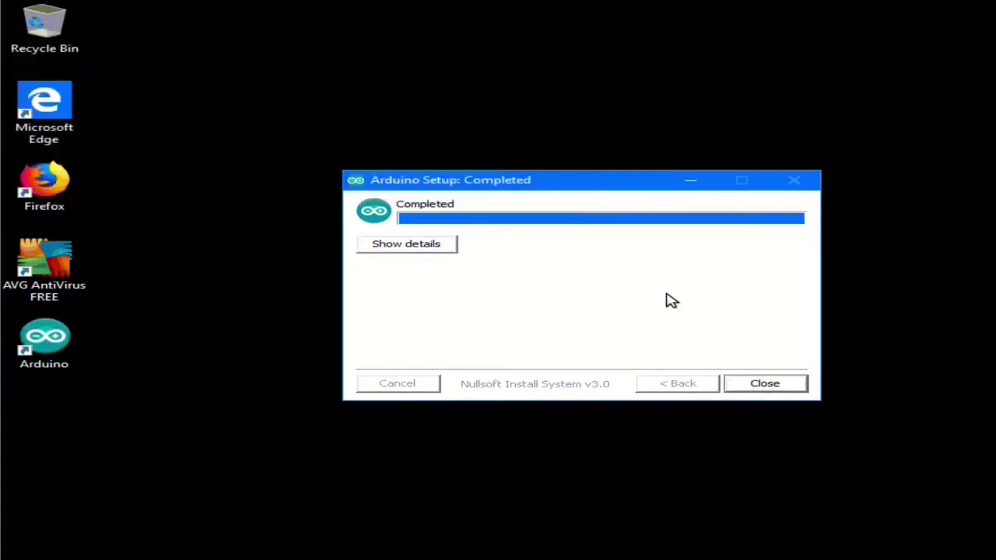
pyautogui.click(765, 384)
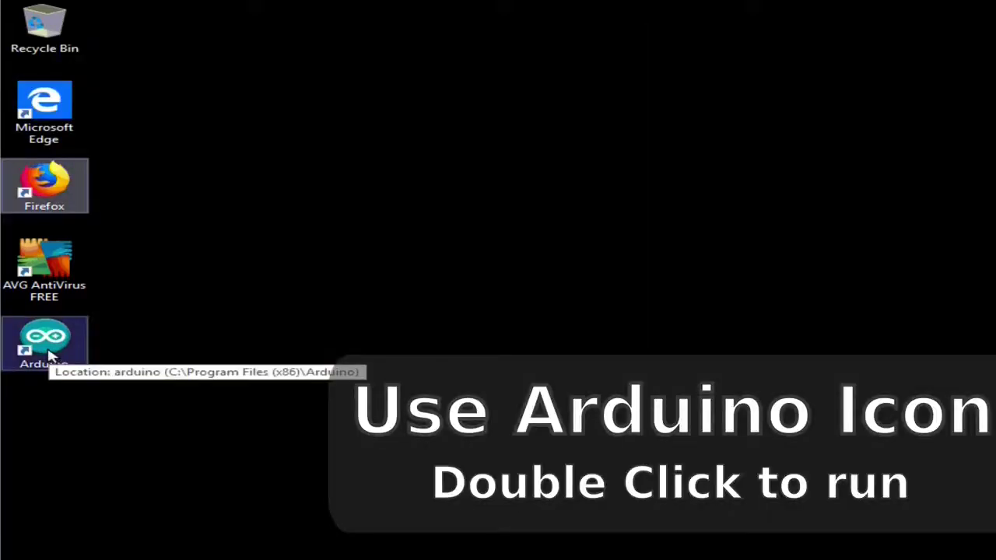
pyautogui.doubleClick(45, 342)
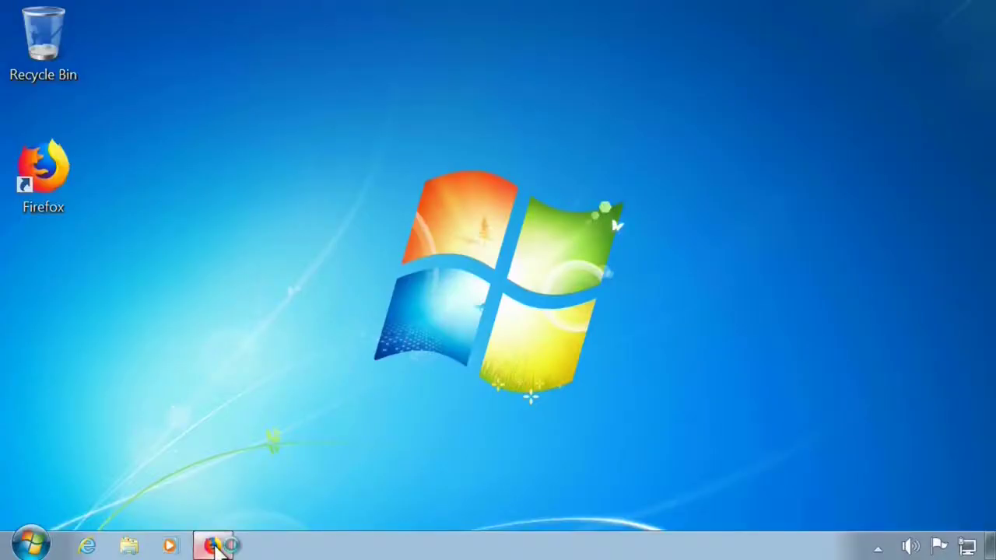
# - On the Windows 7 computer, open Firefox and search the web for "arduino ide"
pyautogui.click(212, 546)
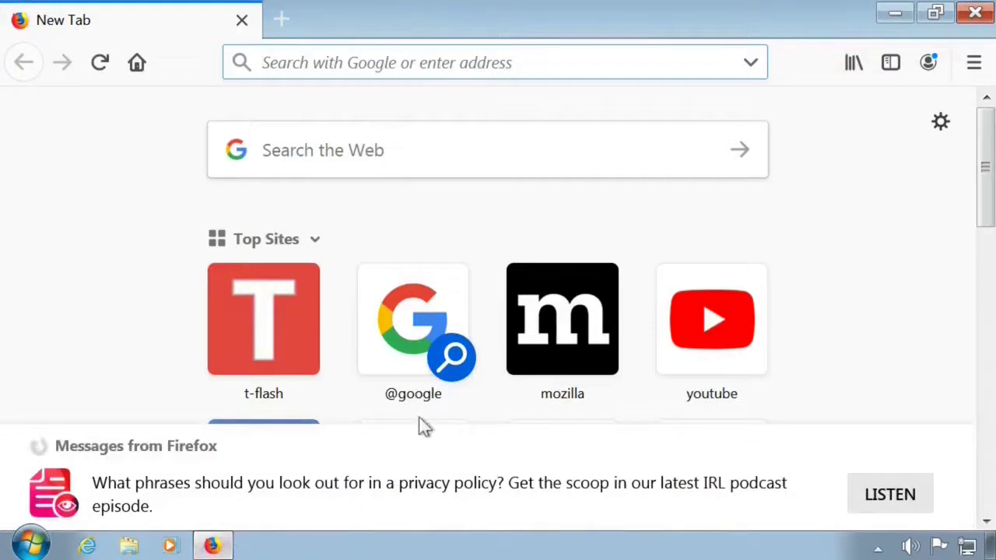
pyautogui.click(395, 154)
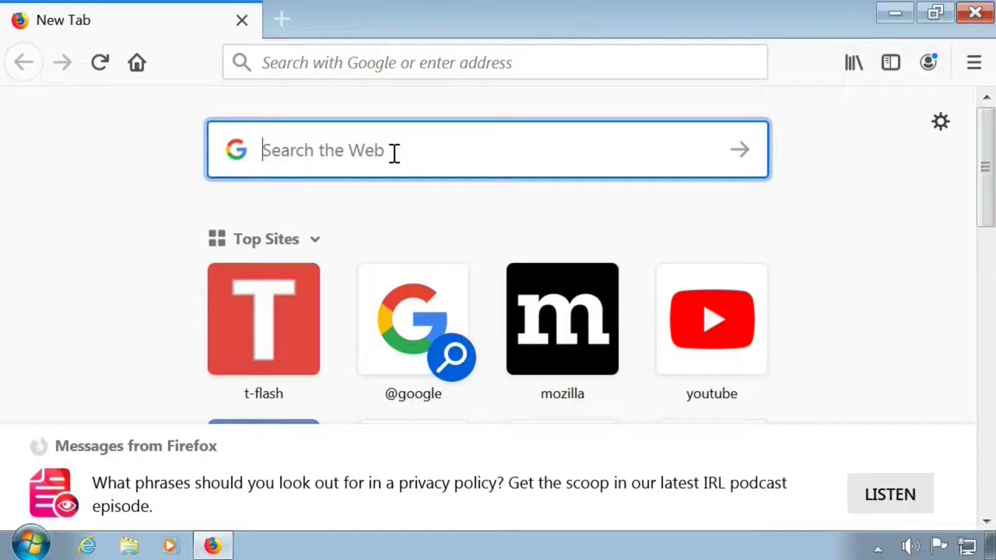
pyautogui.write('a')
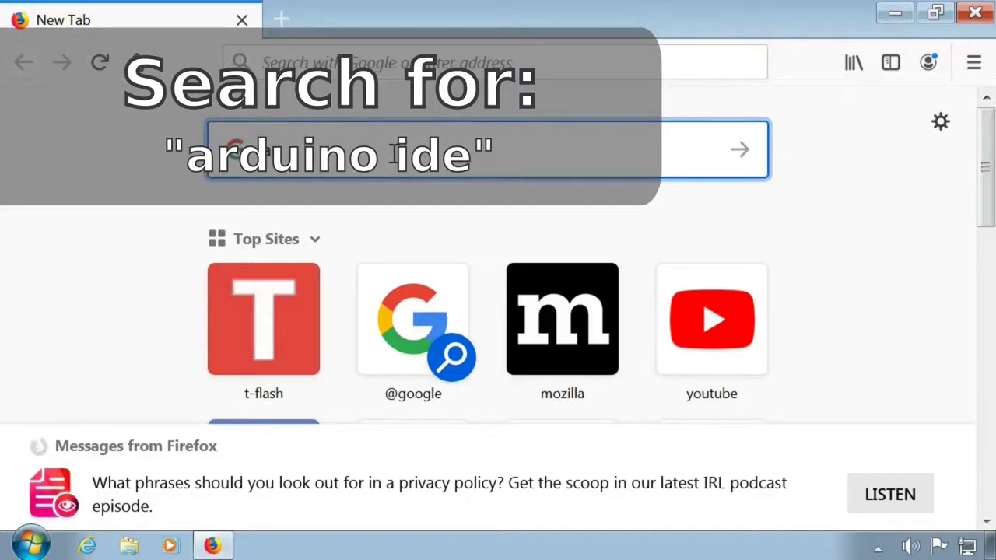
pyautogui.write('rduino ide')
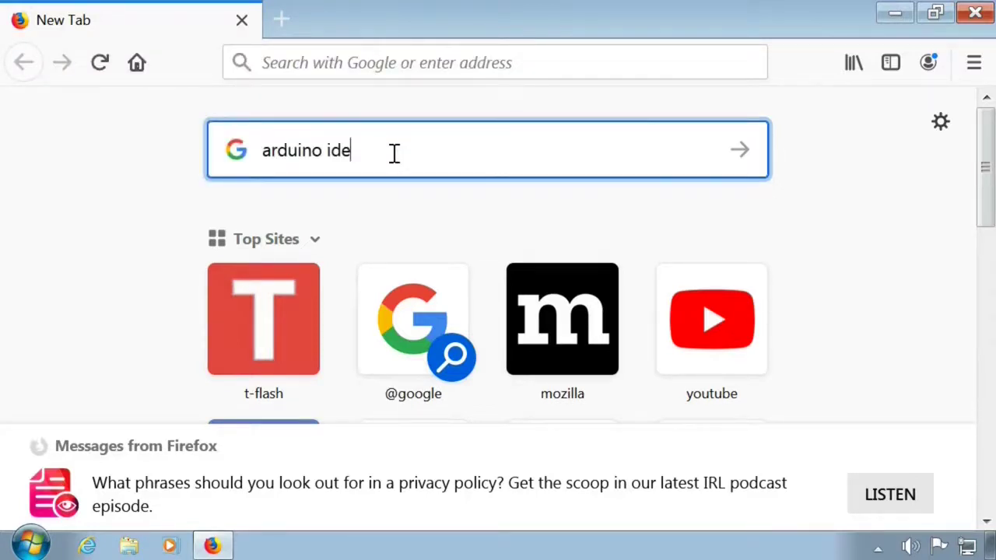
pyautogui.press('Return')
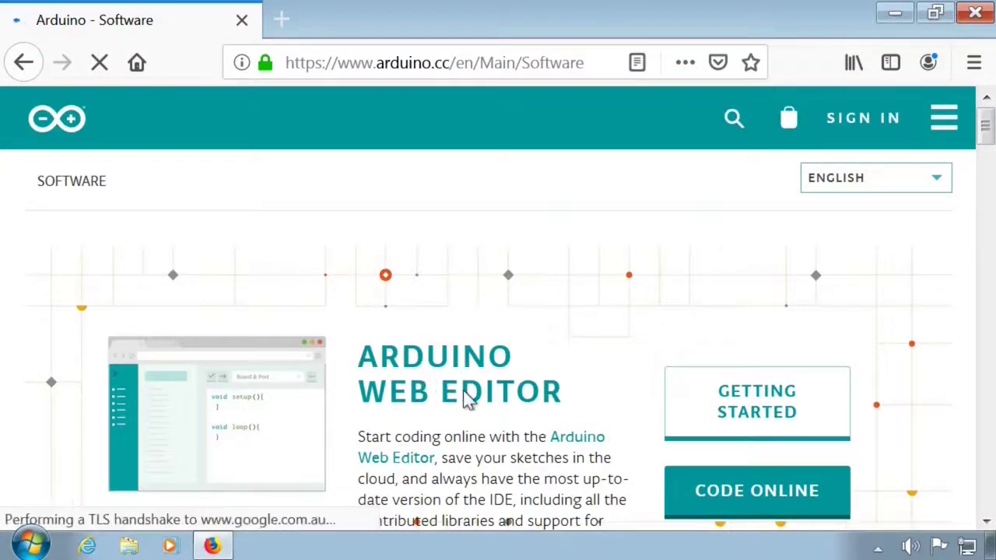
# - On Arduino's Software page, choose the Windows Installer for Windows XP and up
pyautogui.scroll(-3, 467, 400)
pyautogui.scroll(-3, 467, 399)
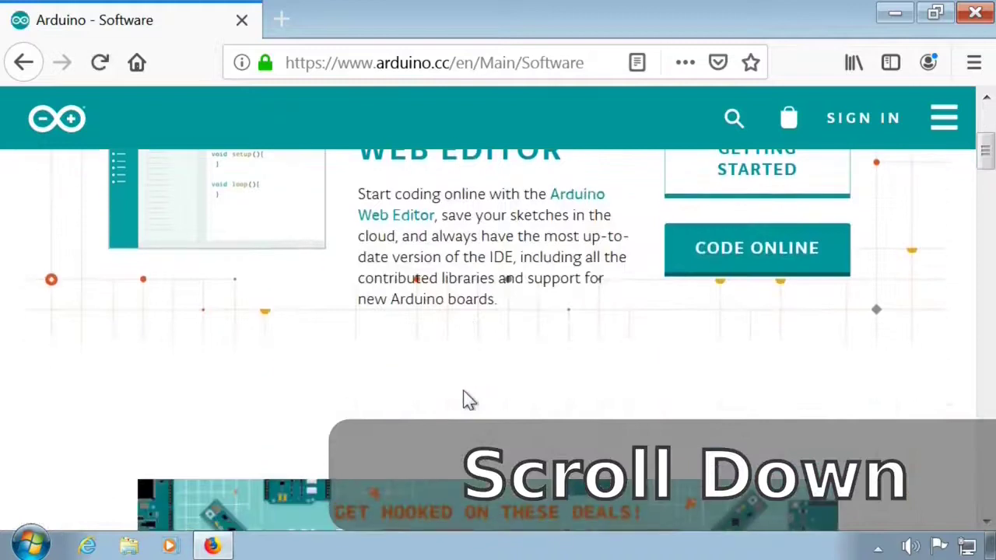
pyautogui.scroll(-6, 465, 395)
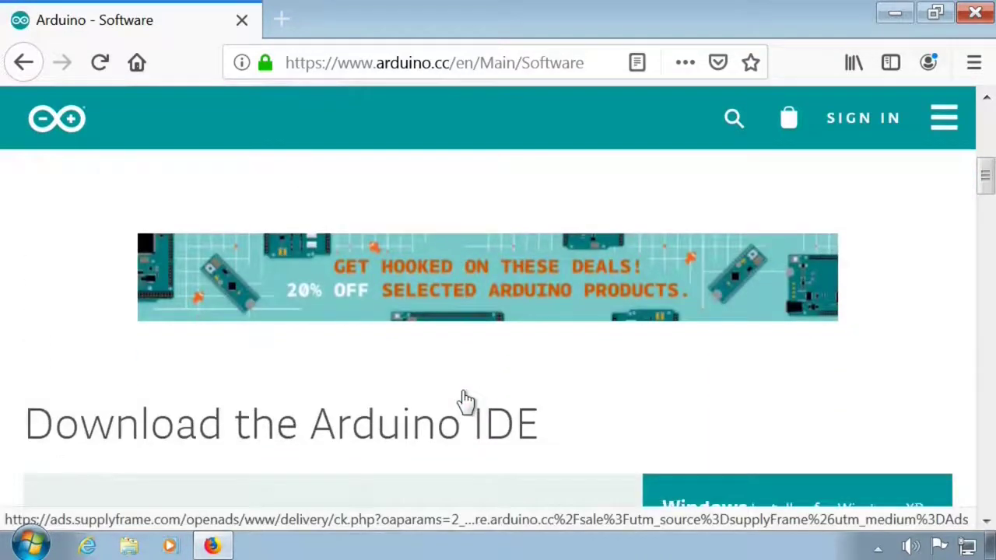
pyautogui.scroll(-3, 466, 399)
pyautogui.scroll(-5, 465, 399)
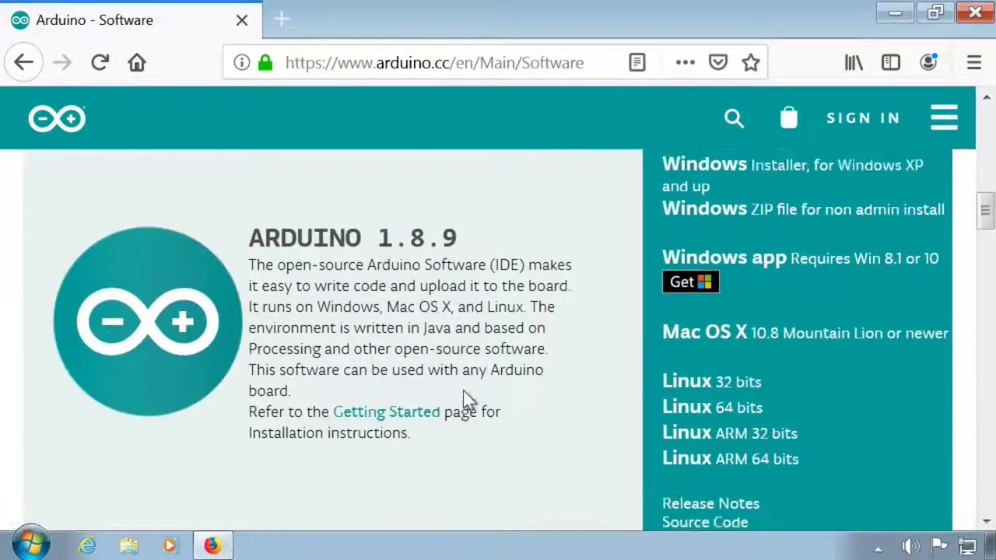
pyautogui.scroll(2, 467, 399)
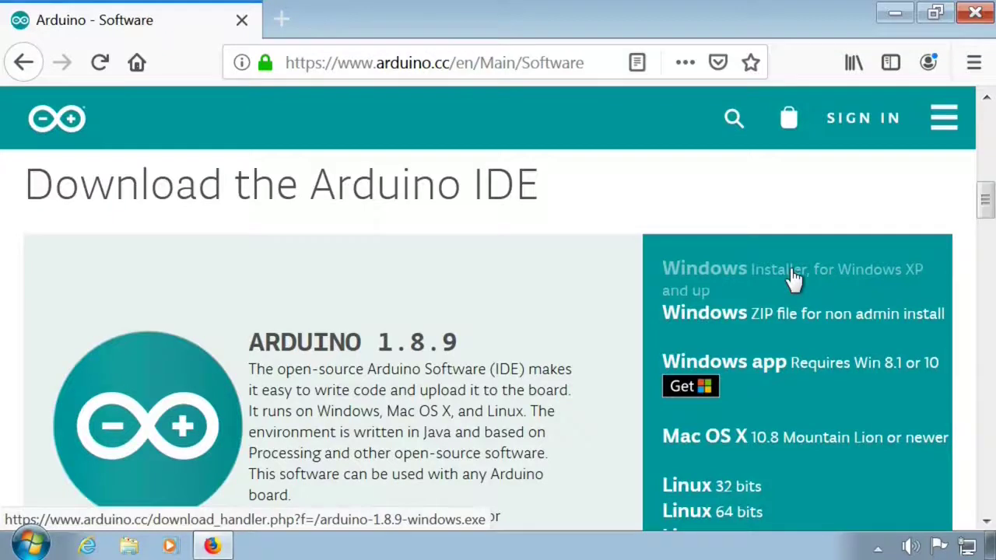
pyautogui.click(794, 276)
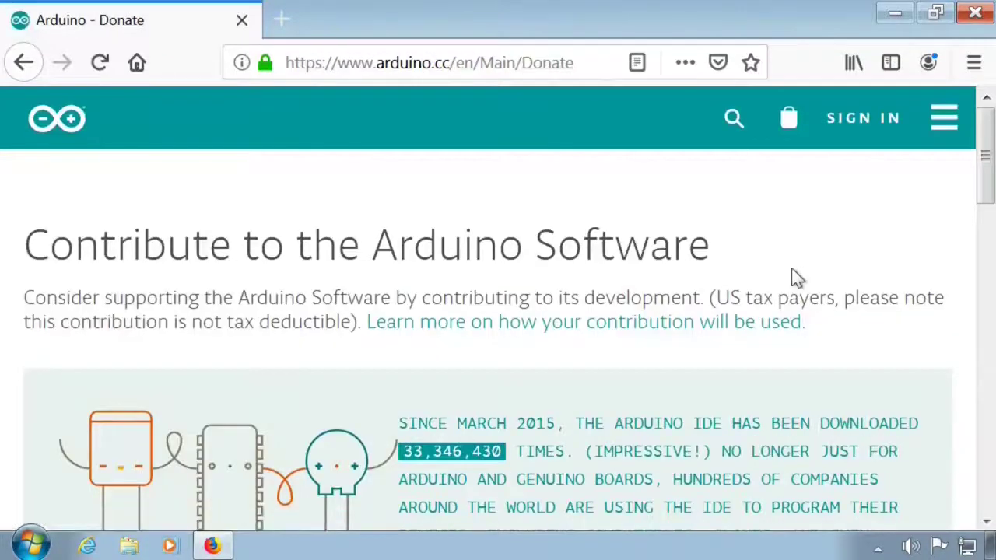
# - Download and save arduino-1.8.9-windows.exe without contributing, and close the browser once the download is complete
pyautogui.scroll(-8, 789, 296)
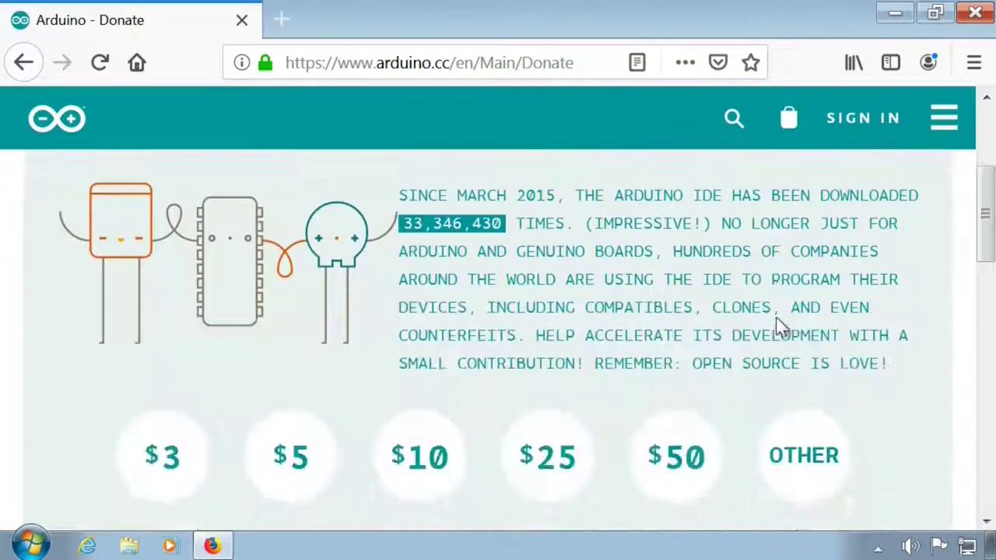
pyautogui.scroll(1, 779, 325)
pyautogui.scroll(3, 776, 326)
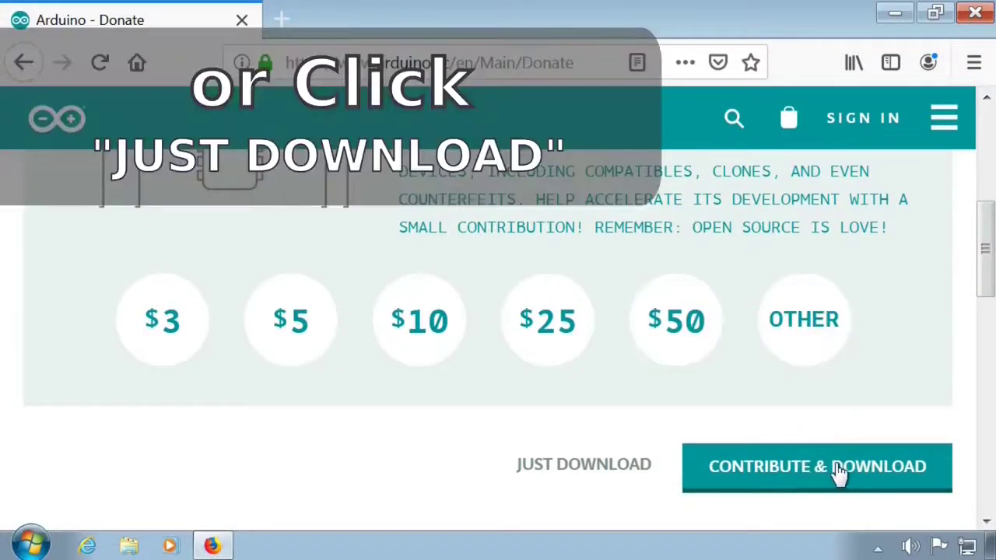
pyautogui.click(583, 467)
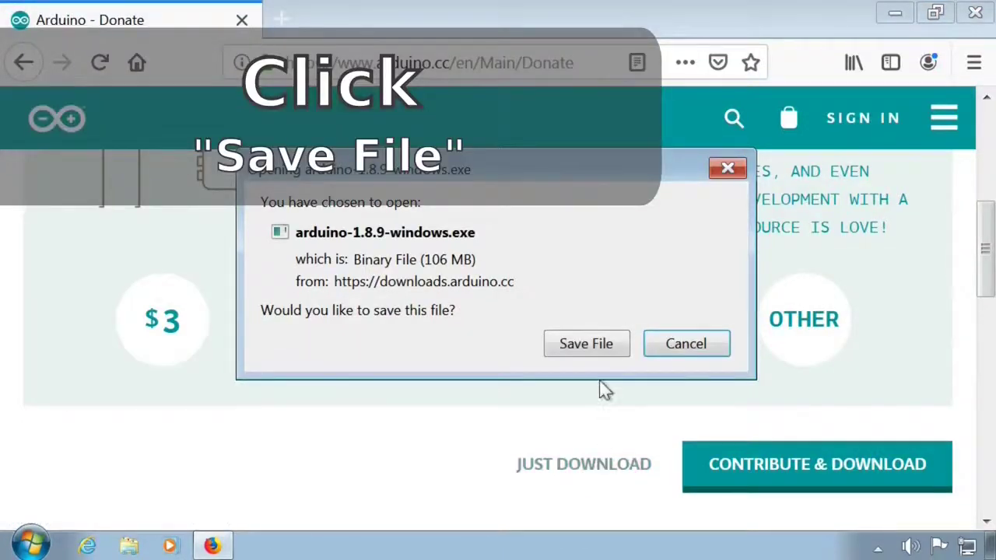
pyautogui.click(597, 350)
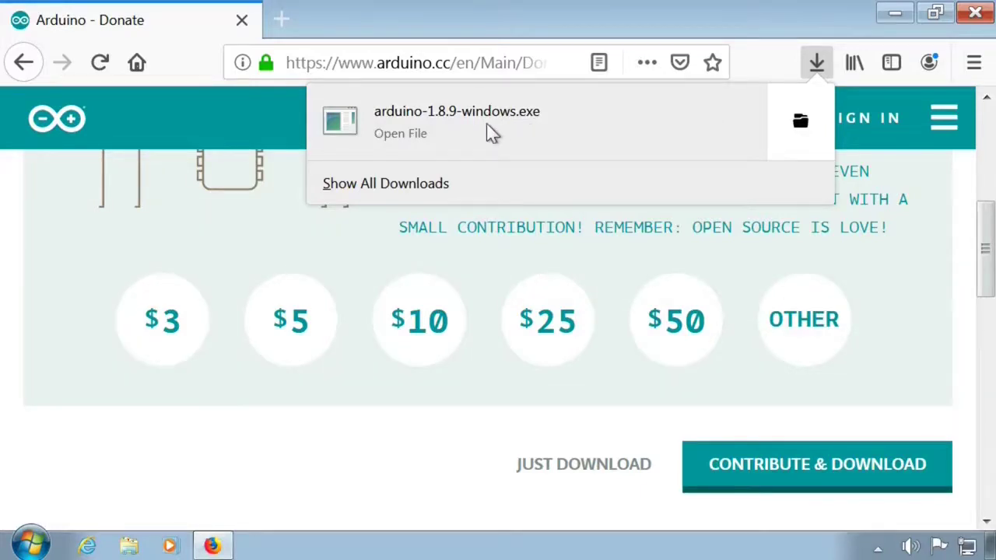
pyautogui.click(978, 17)
pyautogui.click(978, 17)
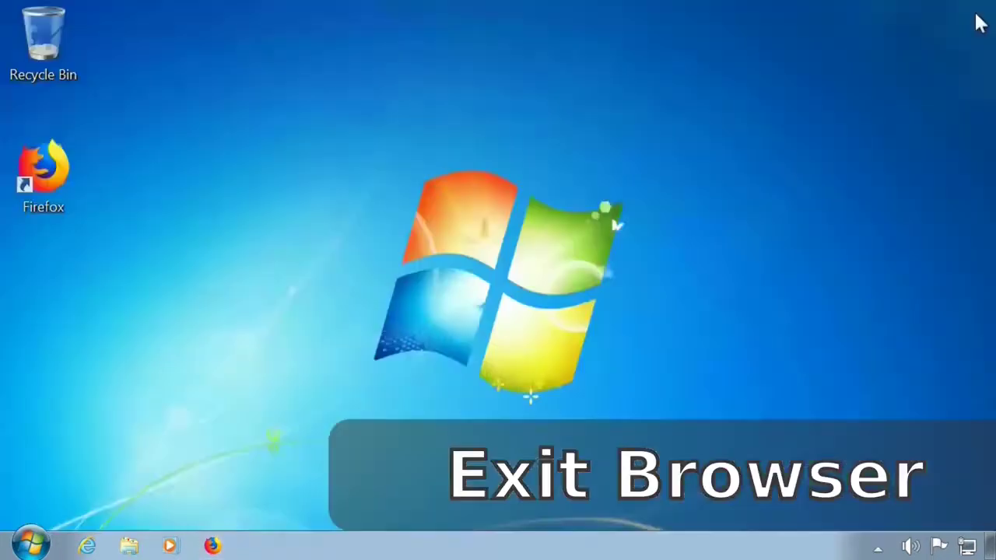
# - Run arduino-1.8.9-windows from the Downloads folder, allowing it past the security warning, and close the folder window
pyautogui.click(129, 545)
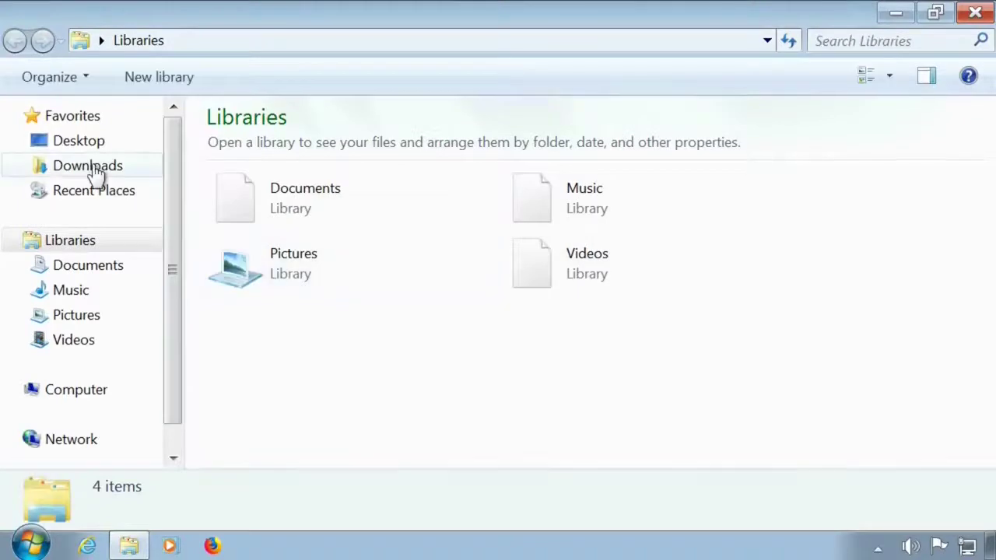
pyautogui.click(94, 168)
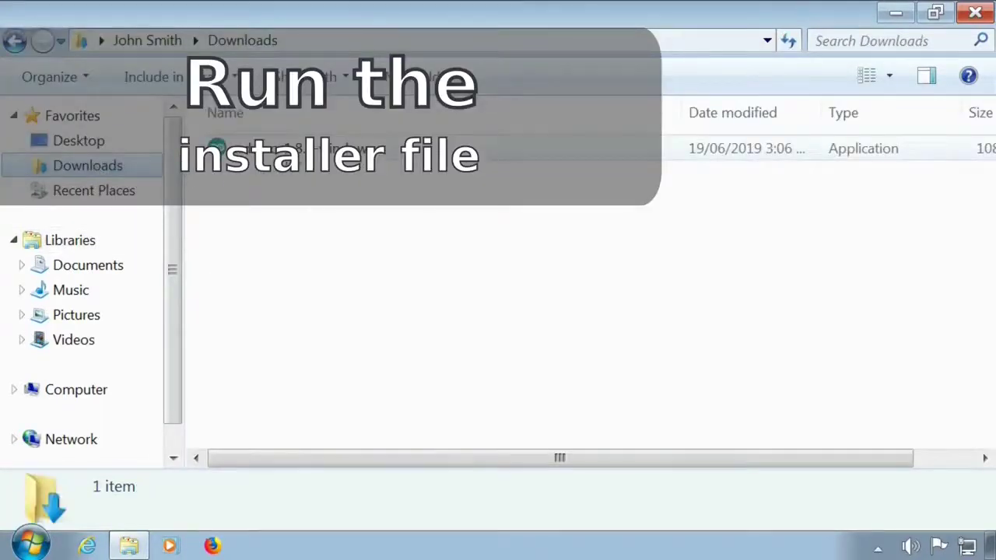
pyautogui.click(268, 155)
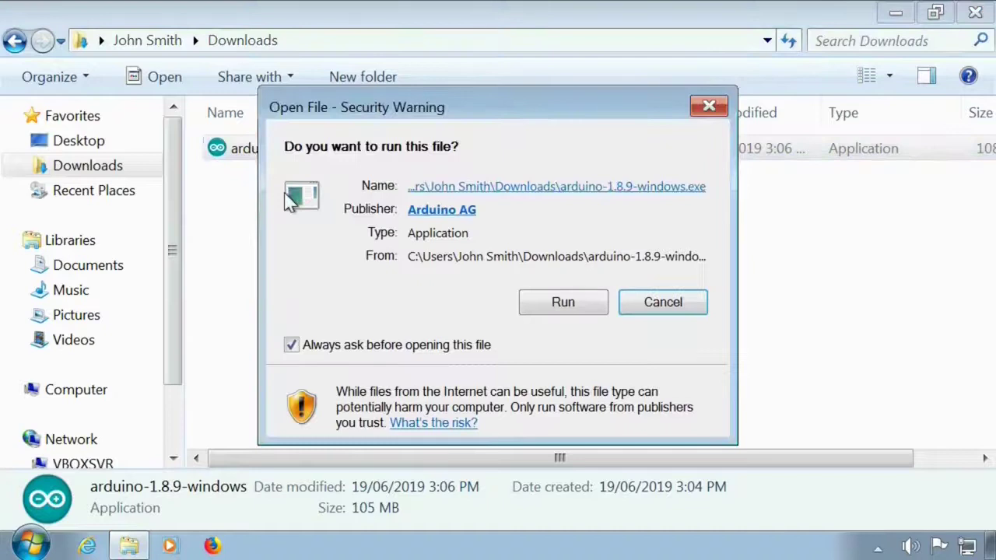
pyautogui.click(561, 306)
pyautogui.click(555, 300)
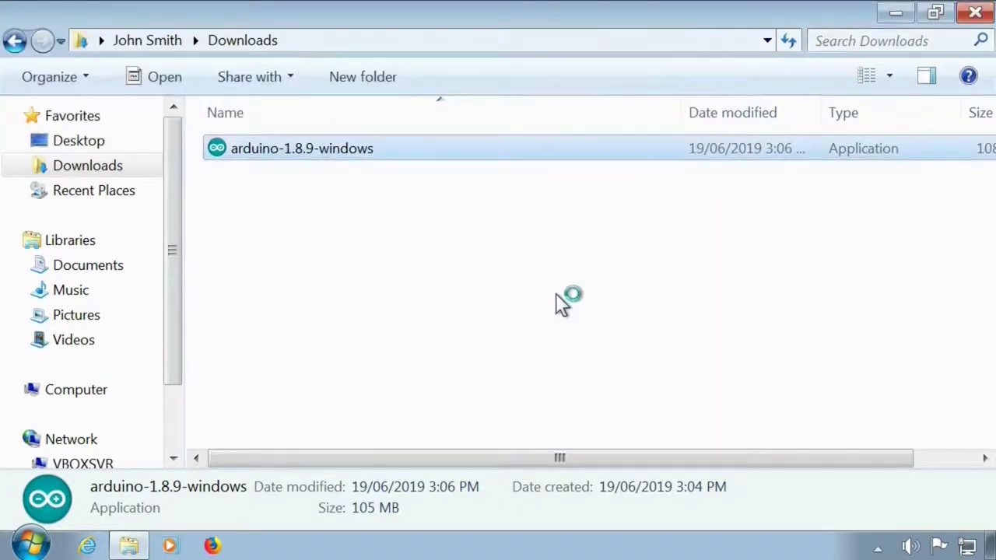
pyautogui.click(977, 16)
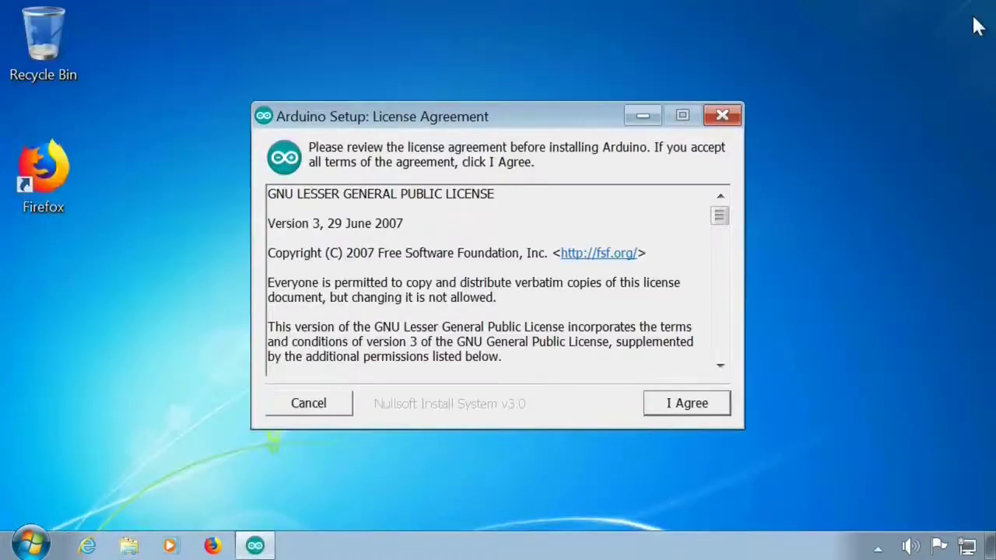
# - Accept the GNU license in the Arduino setup and start installing all components into C:\Program Files (x86)\Arduino
pyautogui.click(674, 405)
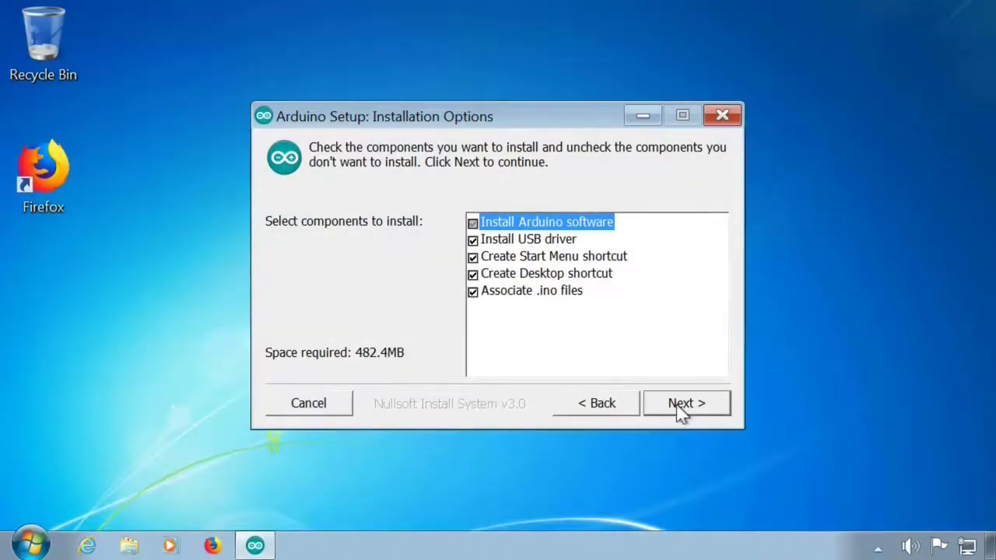
pyautogui.click(680, 413)
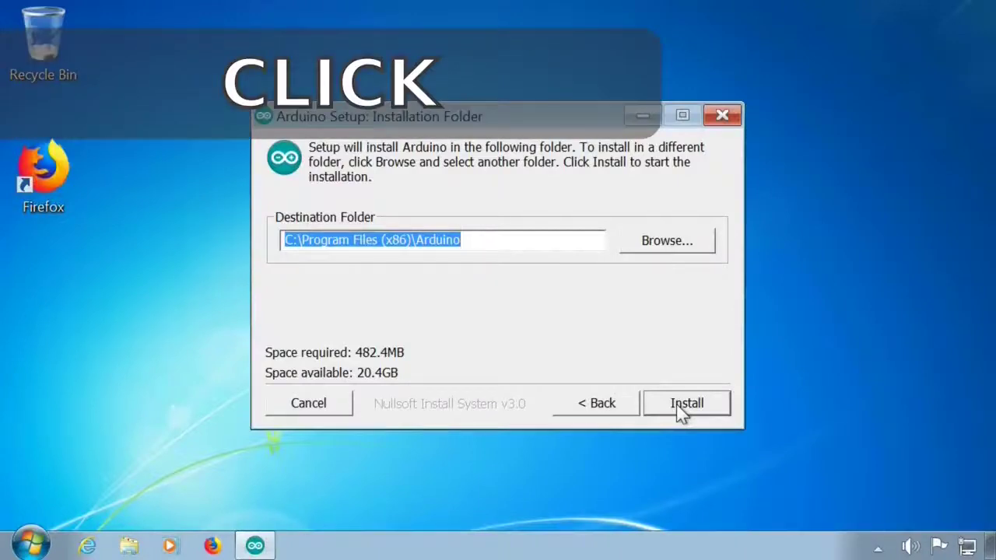
pyautogui.click(678, 407)
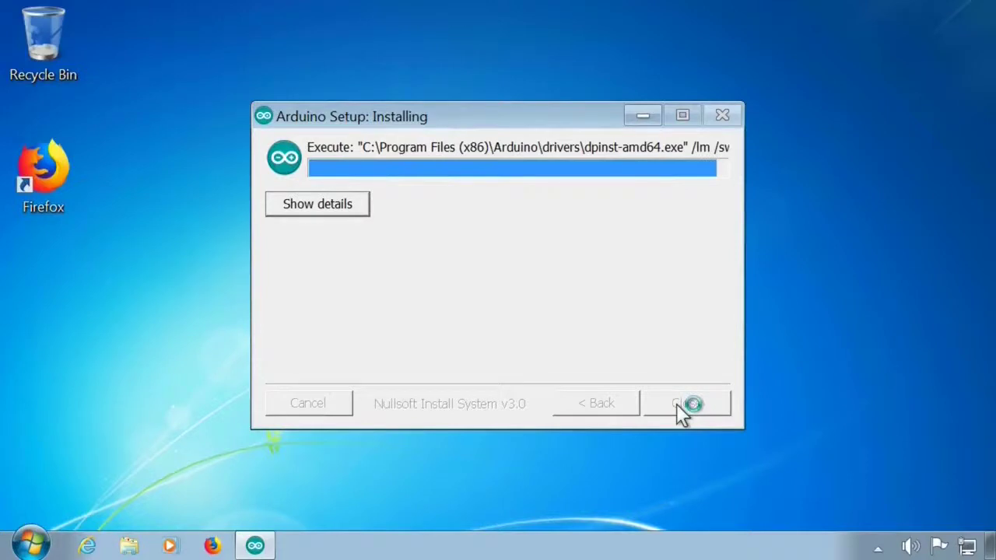
# - Allow installation of the Adafruit Industries ports driver and the remaining device software, and close the completed Arduino setup
pyautogui.click(460, 270)
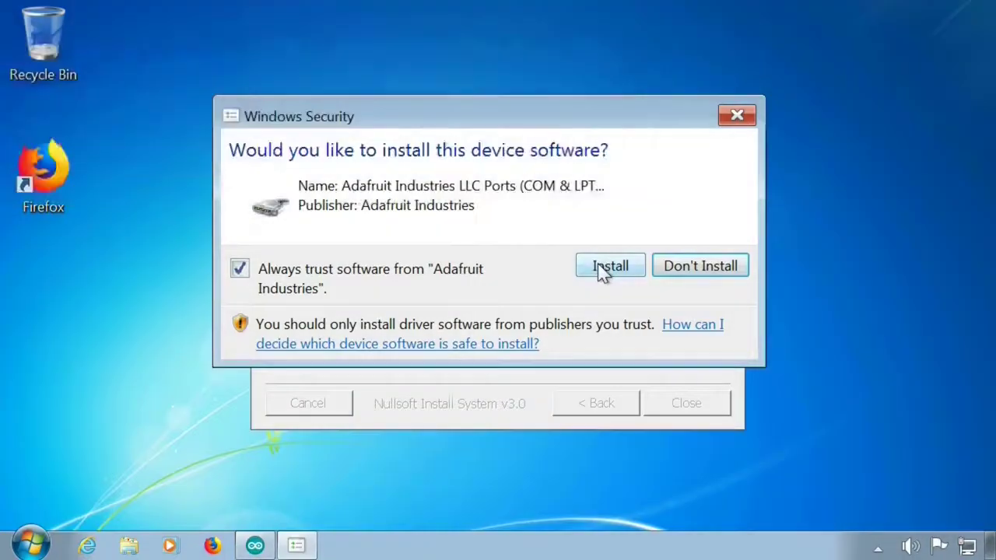
pyautogui.click(600, 265)
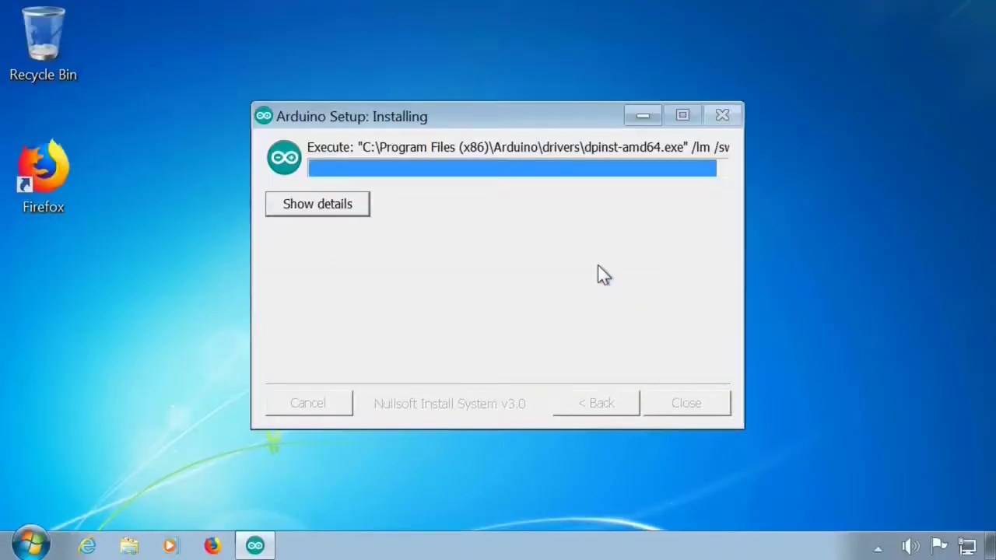
pyautogui.click(582, 278)
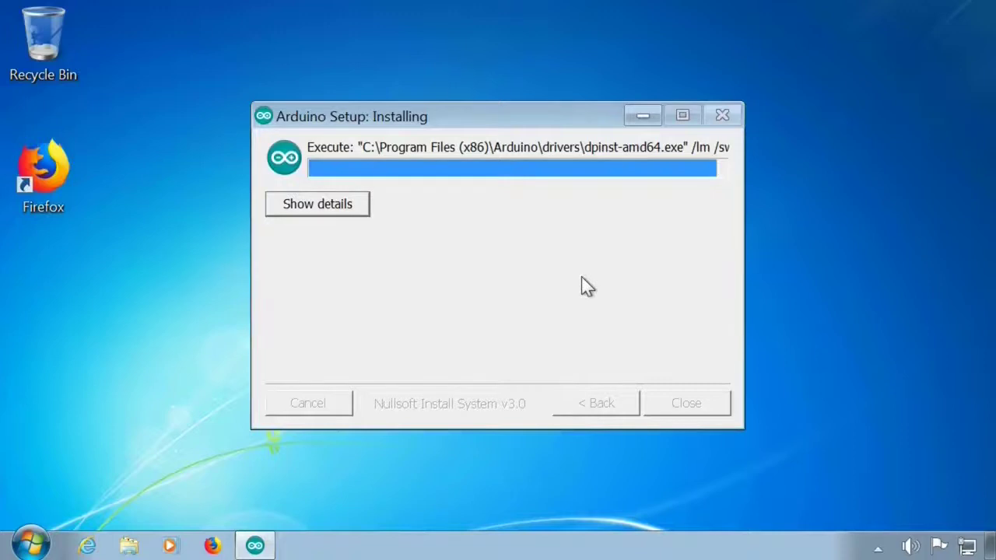
pyautogui.click(584, 276)
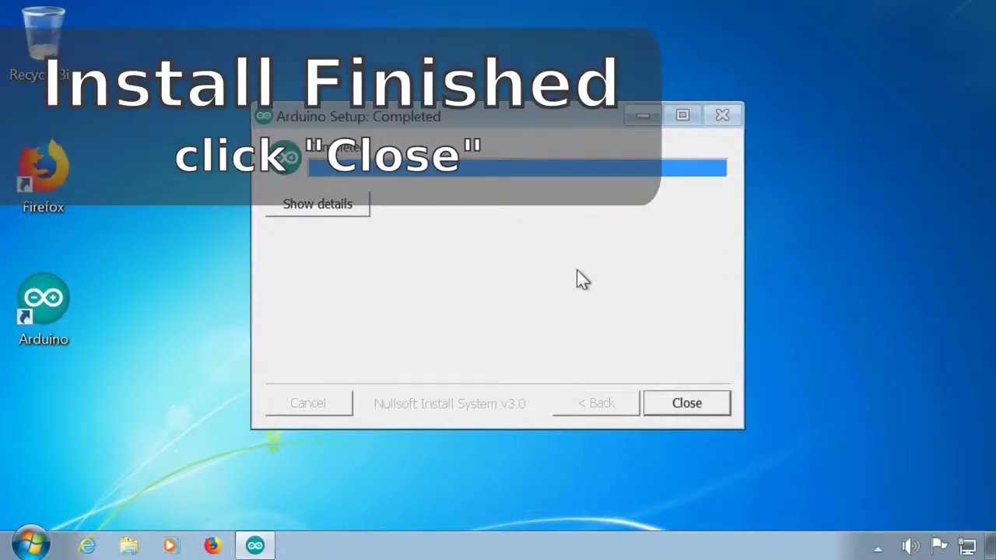
pyautogui.click(686, 404)
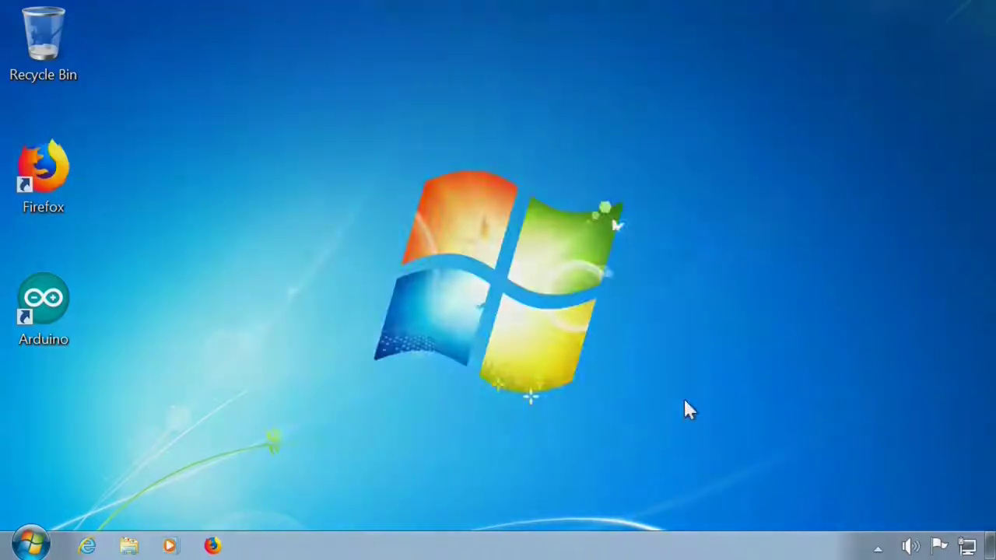